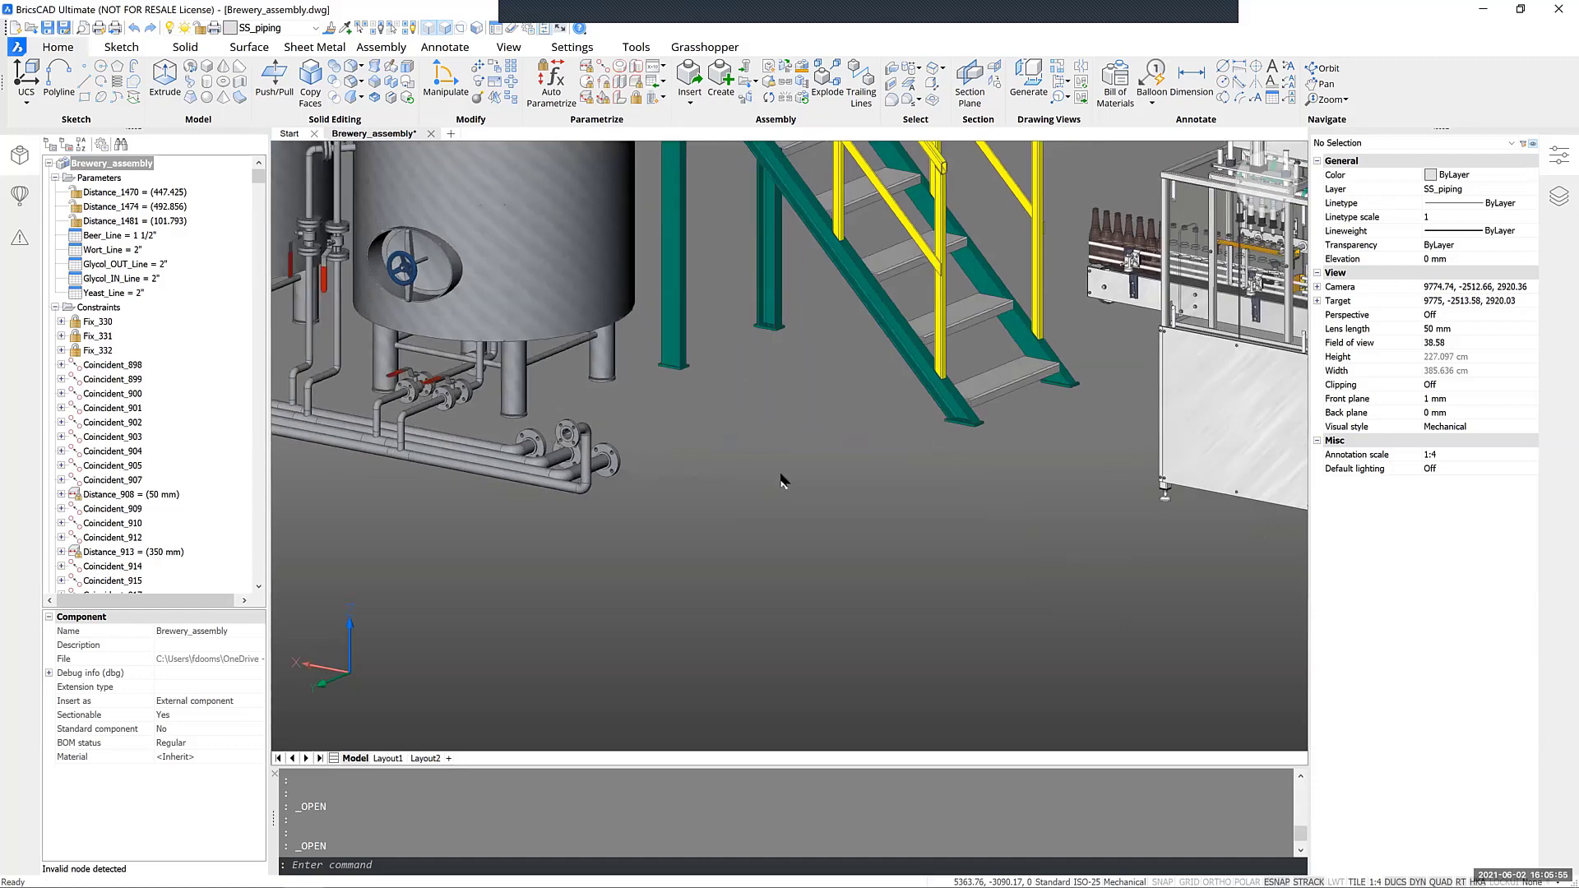
Examine the open pipe ends near the tanks and the pipe-size parameters and constraints of the brewery assembly
middle_click_drag(1063, 327, 1077, 235, "shift")
middle_click_drag(954, 303, 628, 395, "shift")
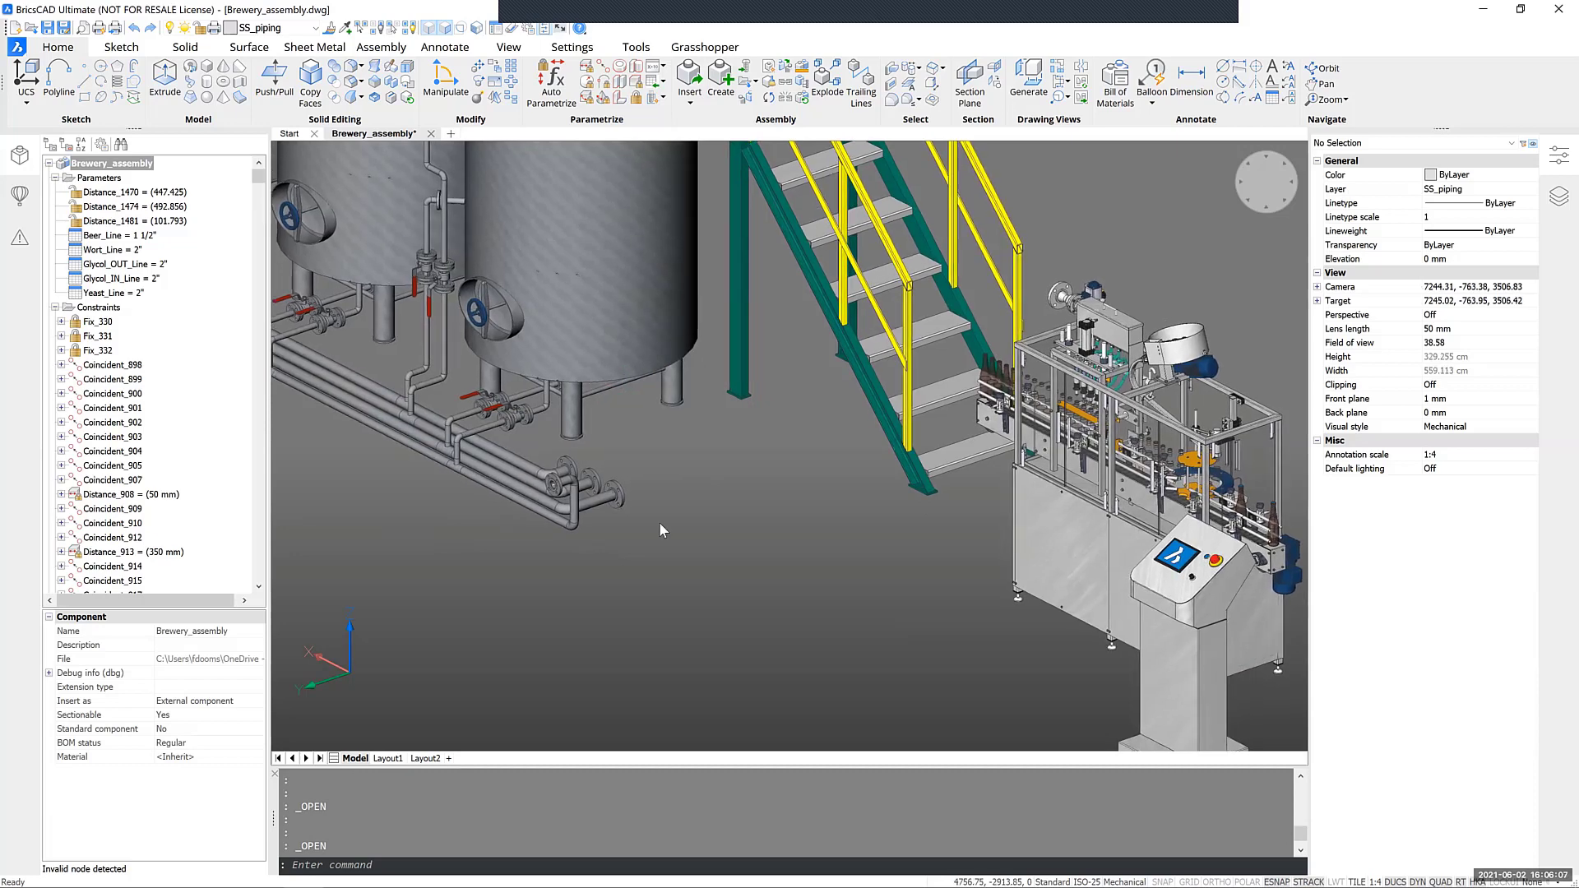
scroll(659, 521, "up", 2)
scroll(659, 526, "up", 3)
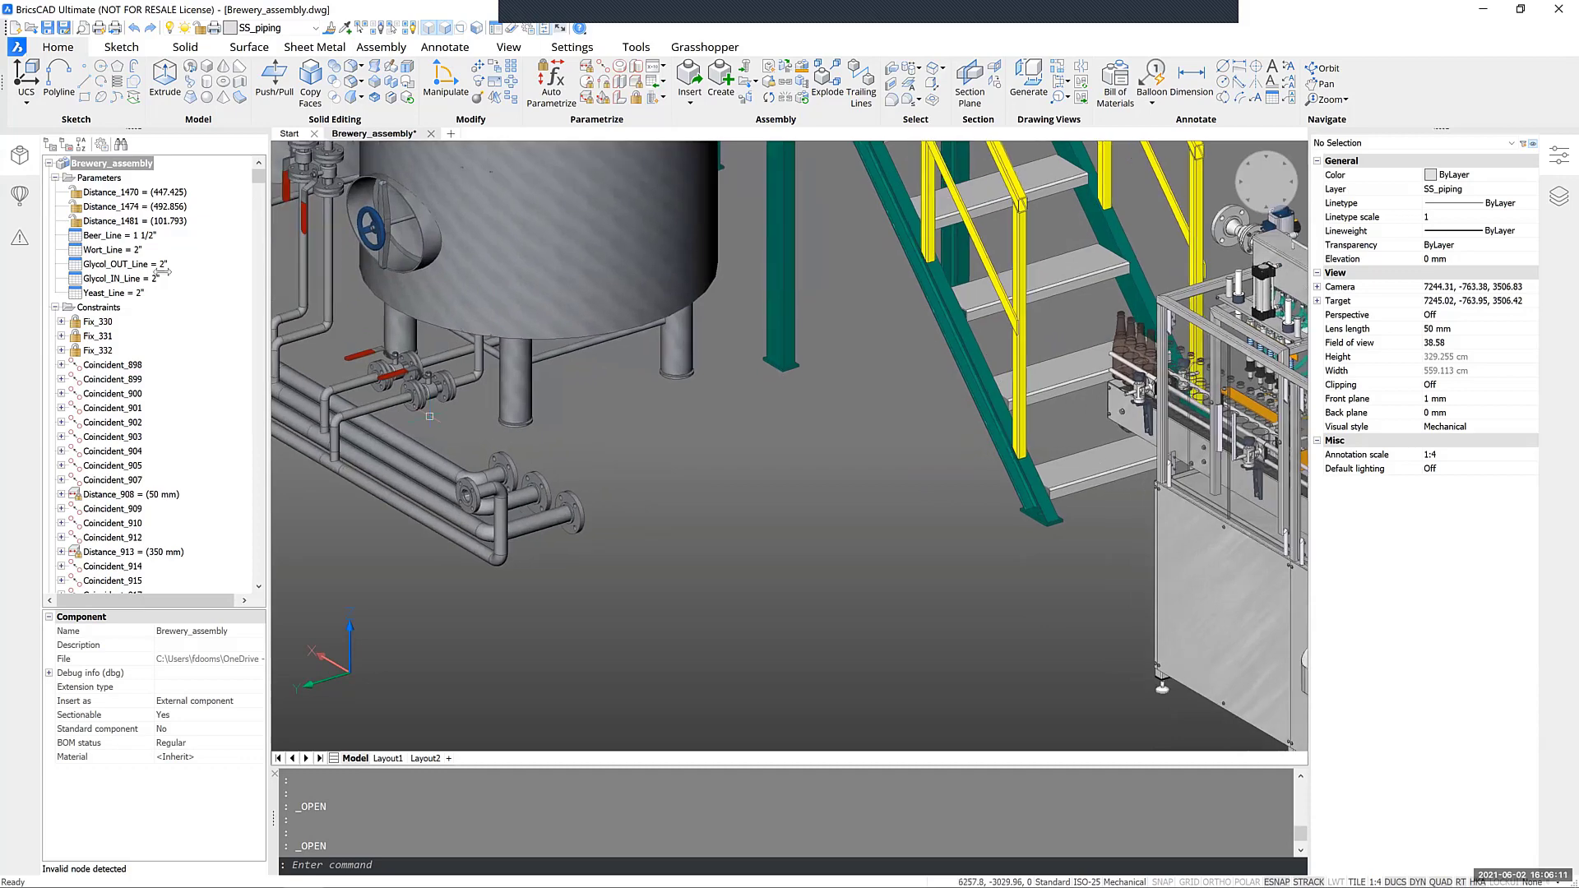
scroll(155, 378, "down", 4)
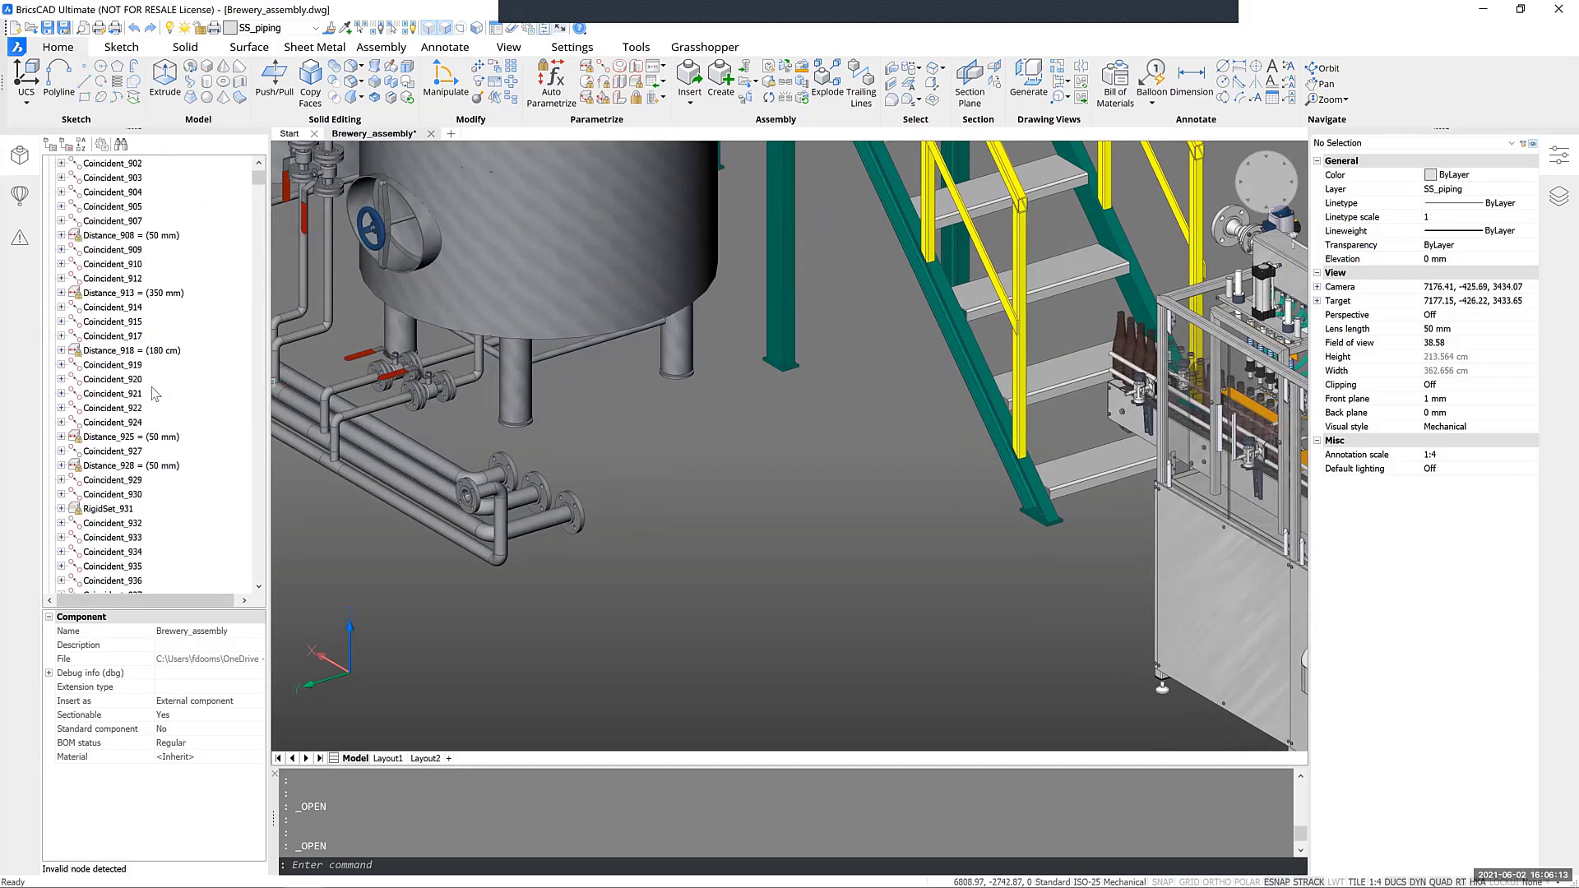
scroll(156, 388, "up", 3)
scroll(159, 392, "up", 1)
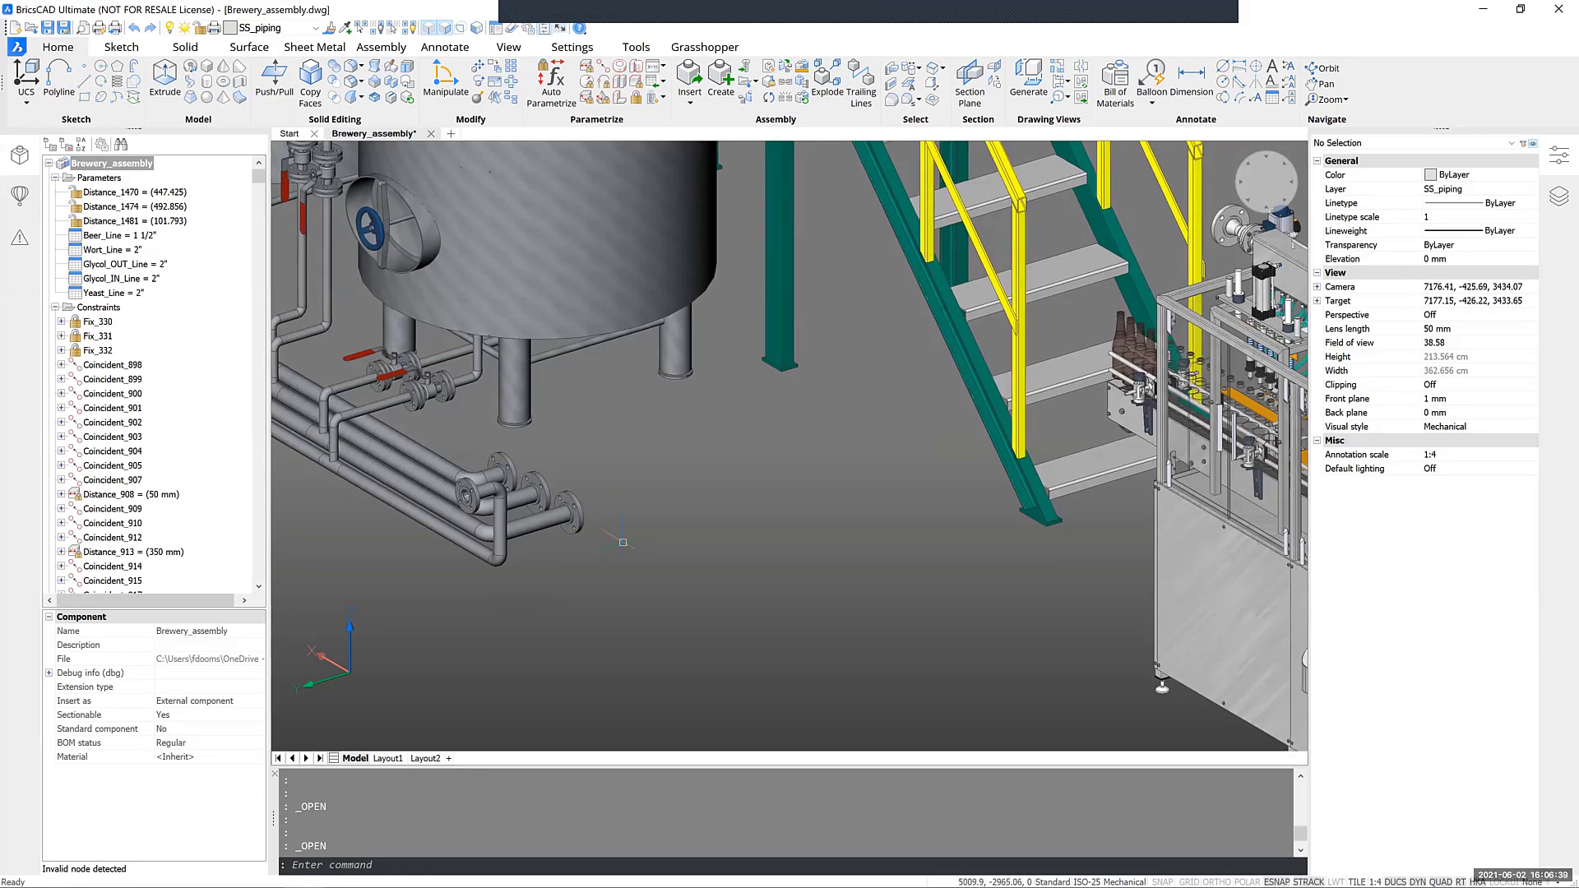
middle_click_drag(623, 535, 606, 546, "shift")
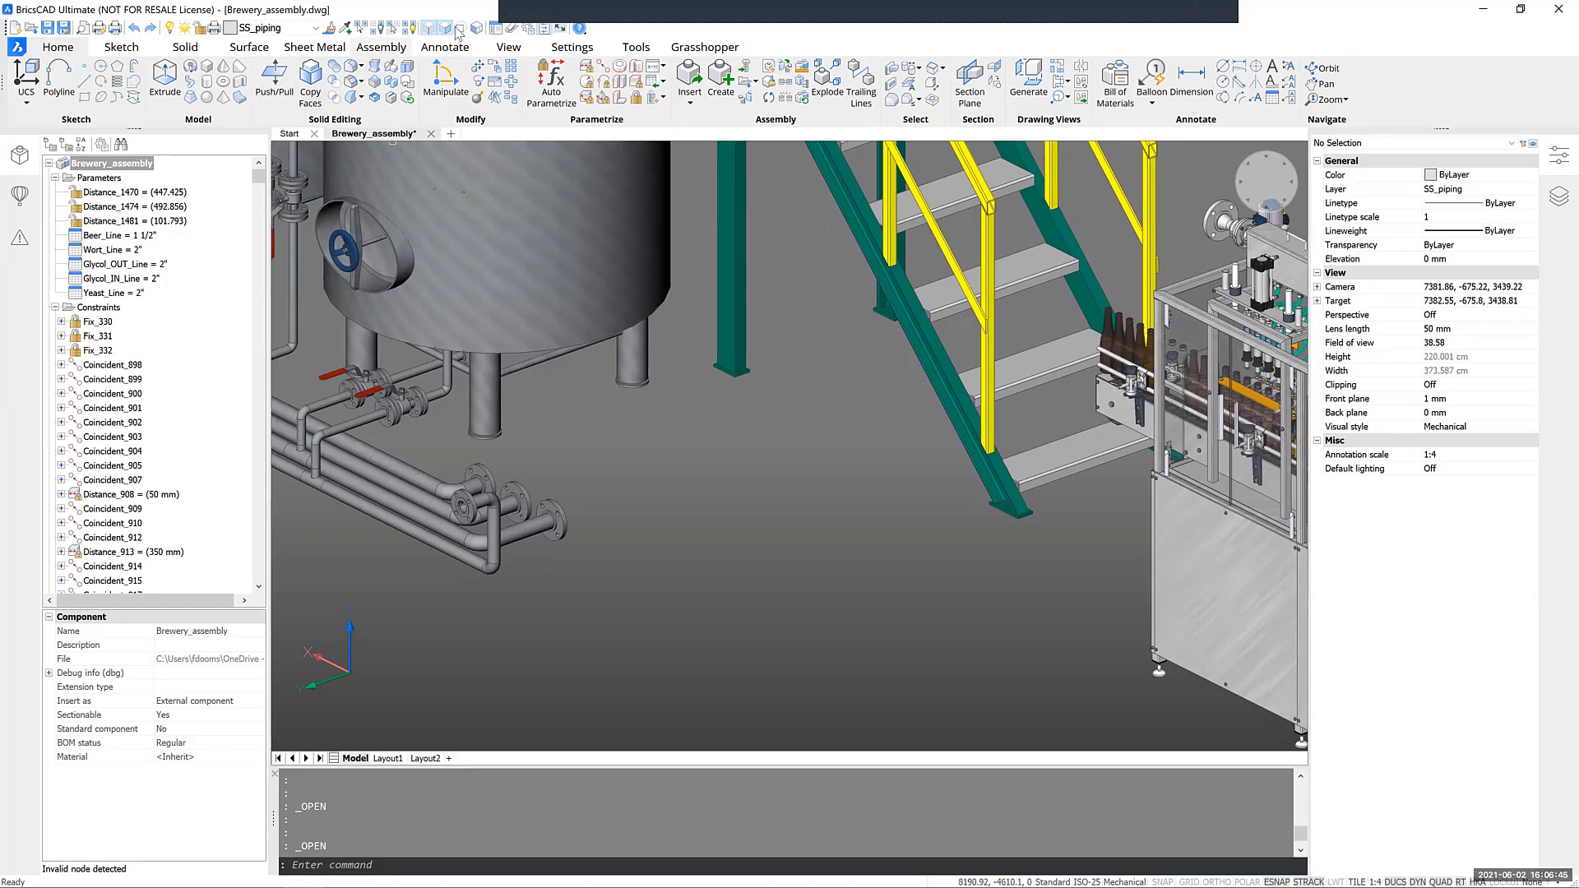
Start inserting Pump_assembly_2x2_inch.dwg as a component in the brewery assembly
left_click(380, 48)
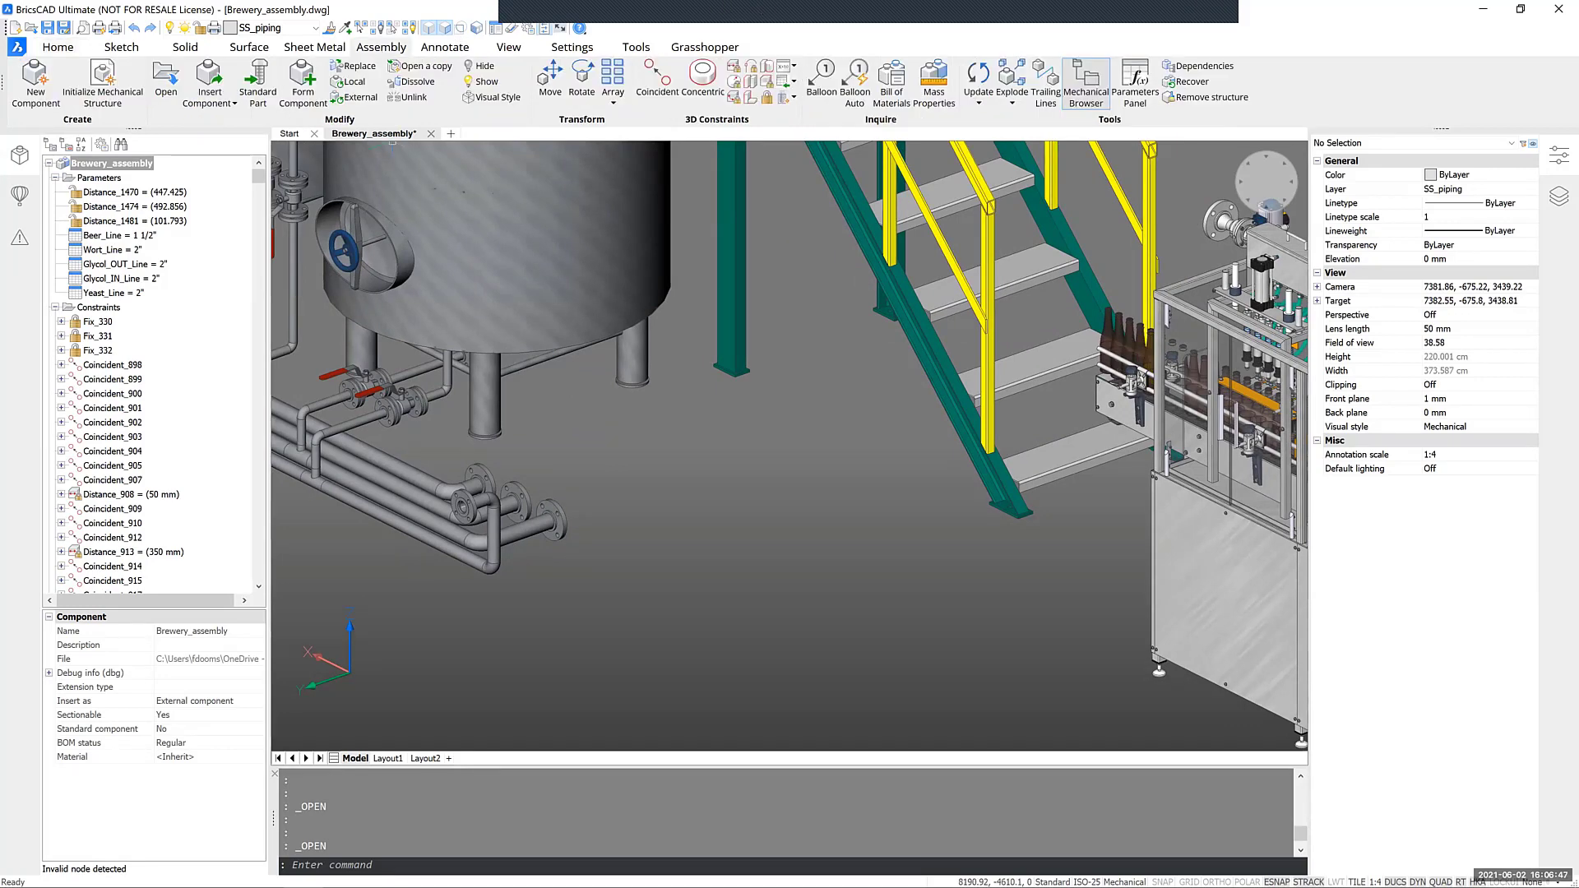
left_click_drag(648, 541, 627, 527)
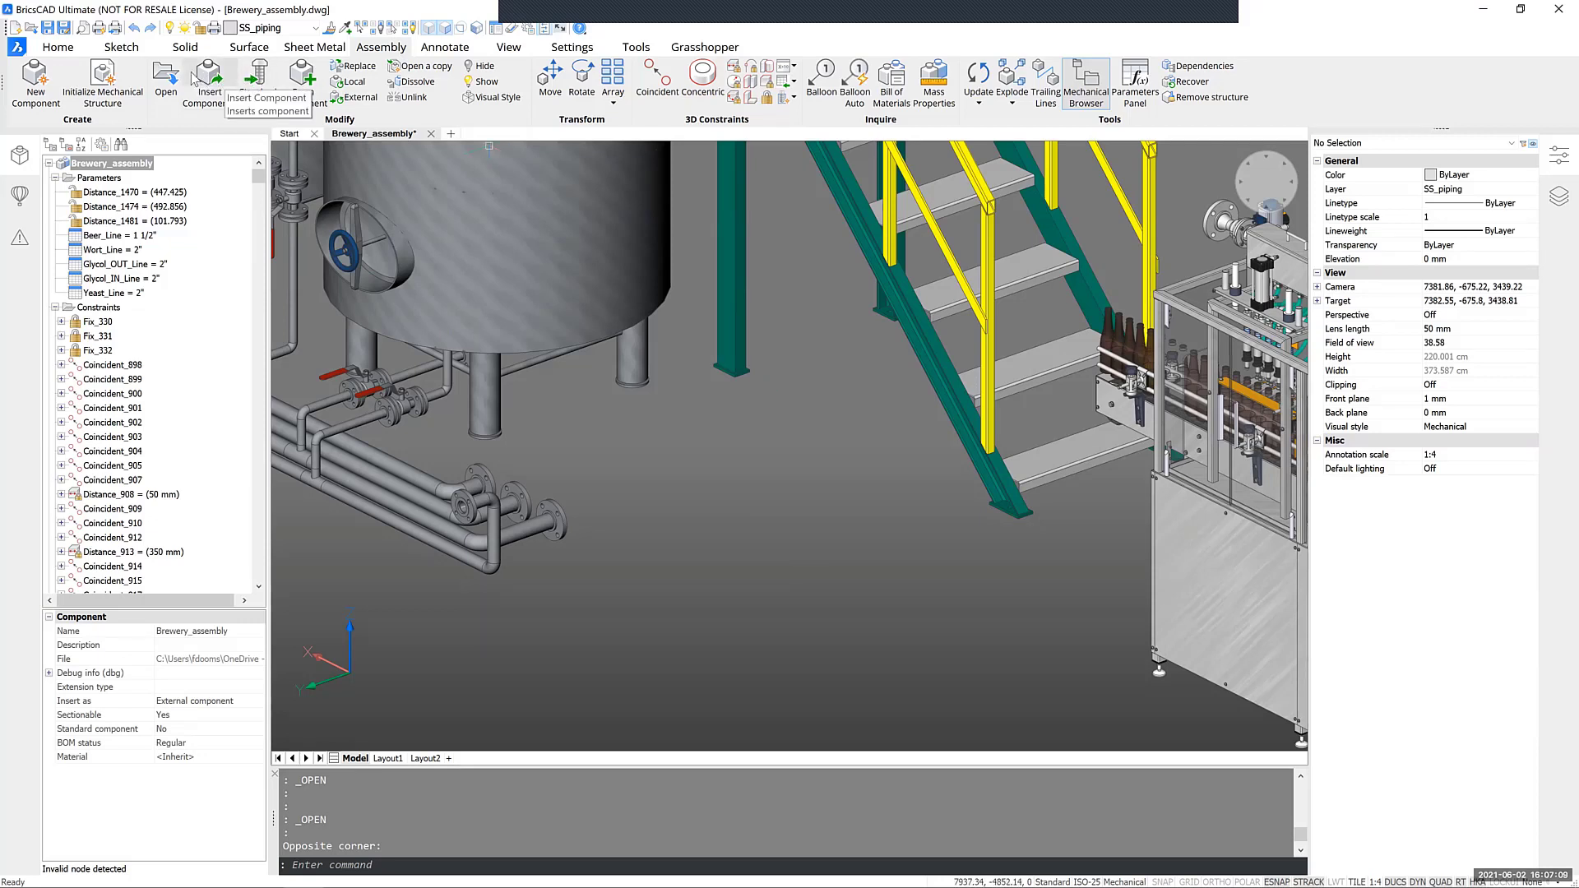
left_click(212, 79)
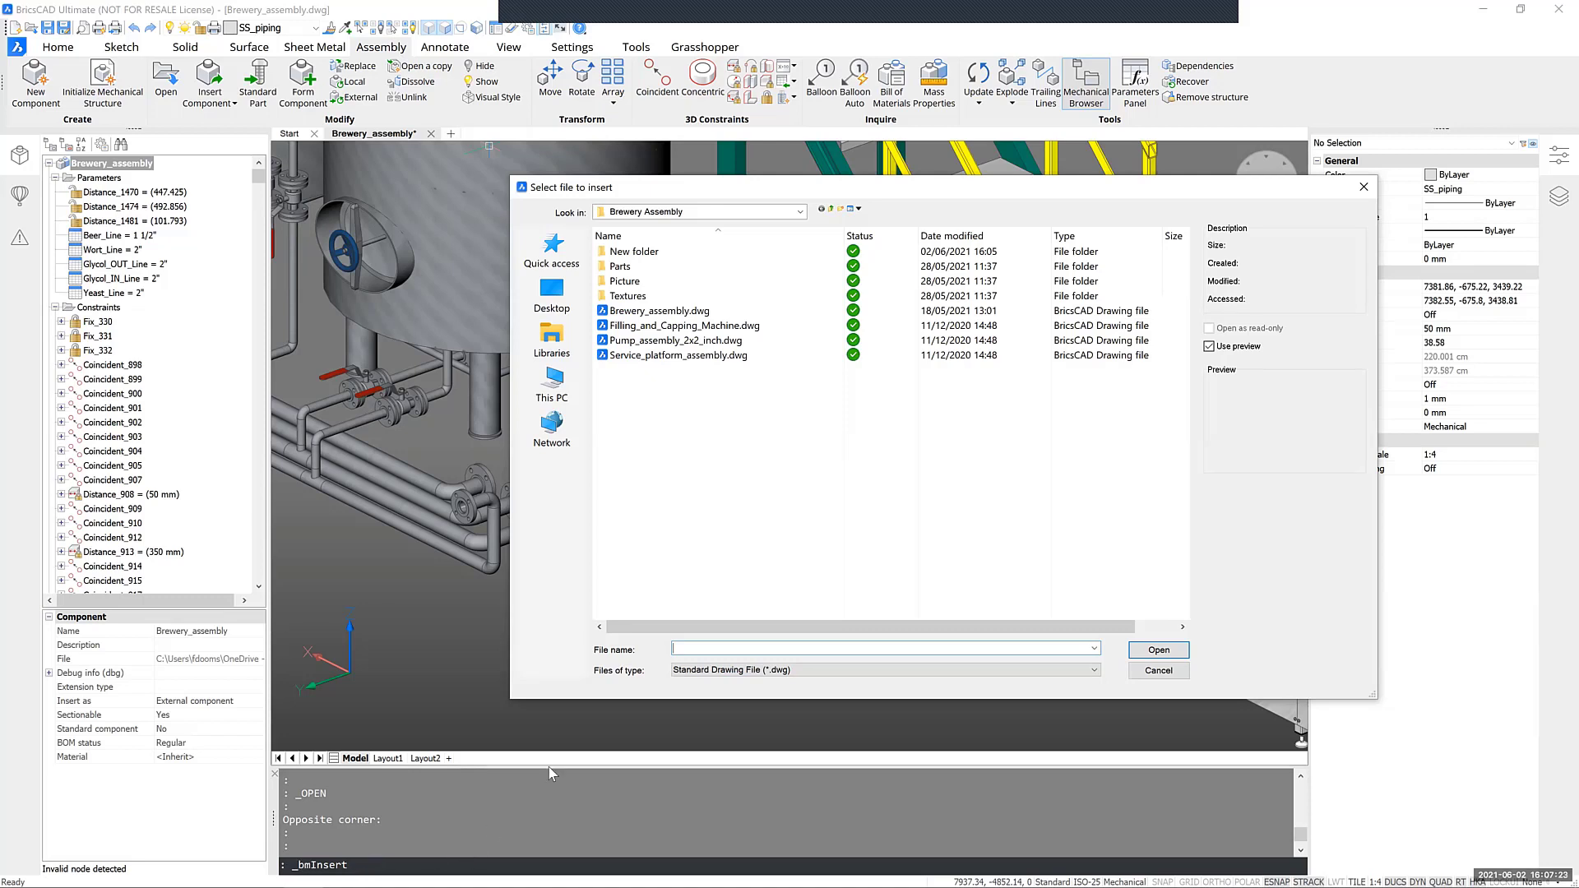
double_click(698, 341)
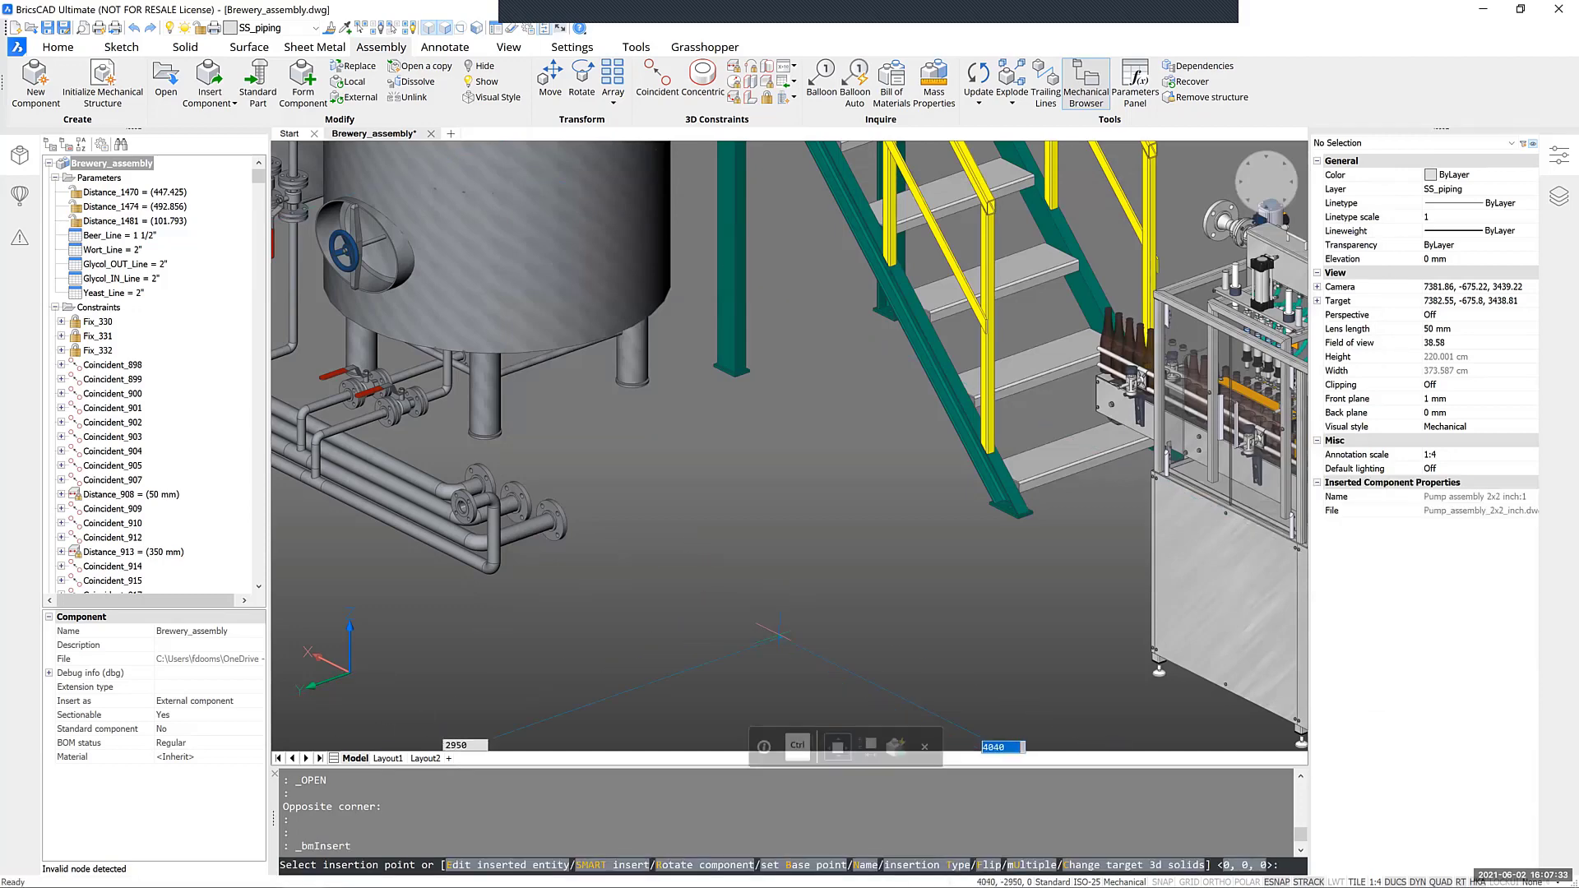
Rotate the pump being inserted by 180 degrees
scroll(780, 635, "down", 3)
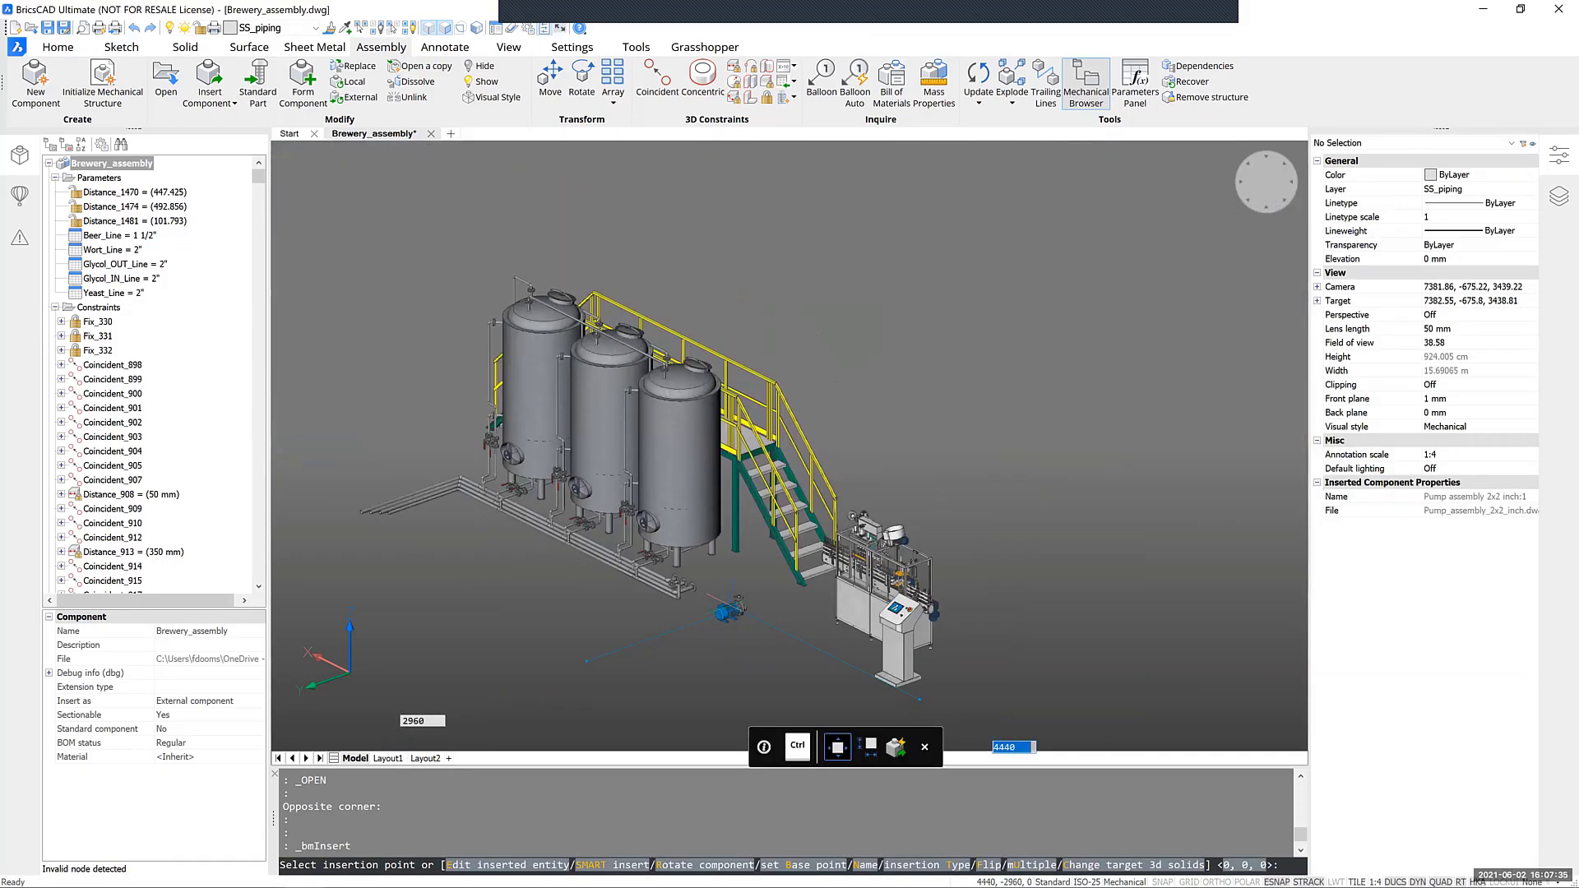
scroll(724, 615, "up", 3)
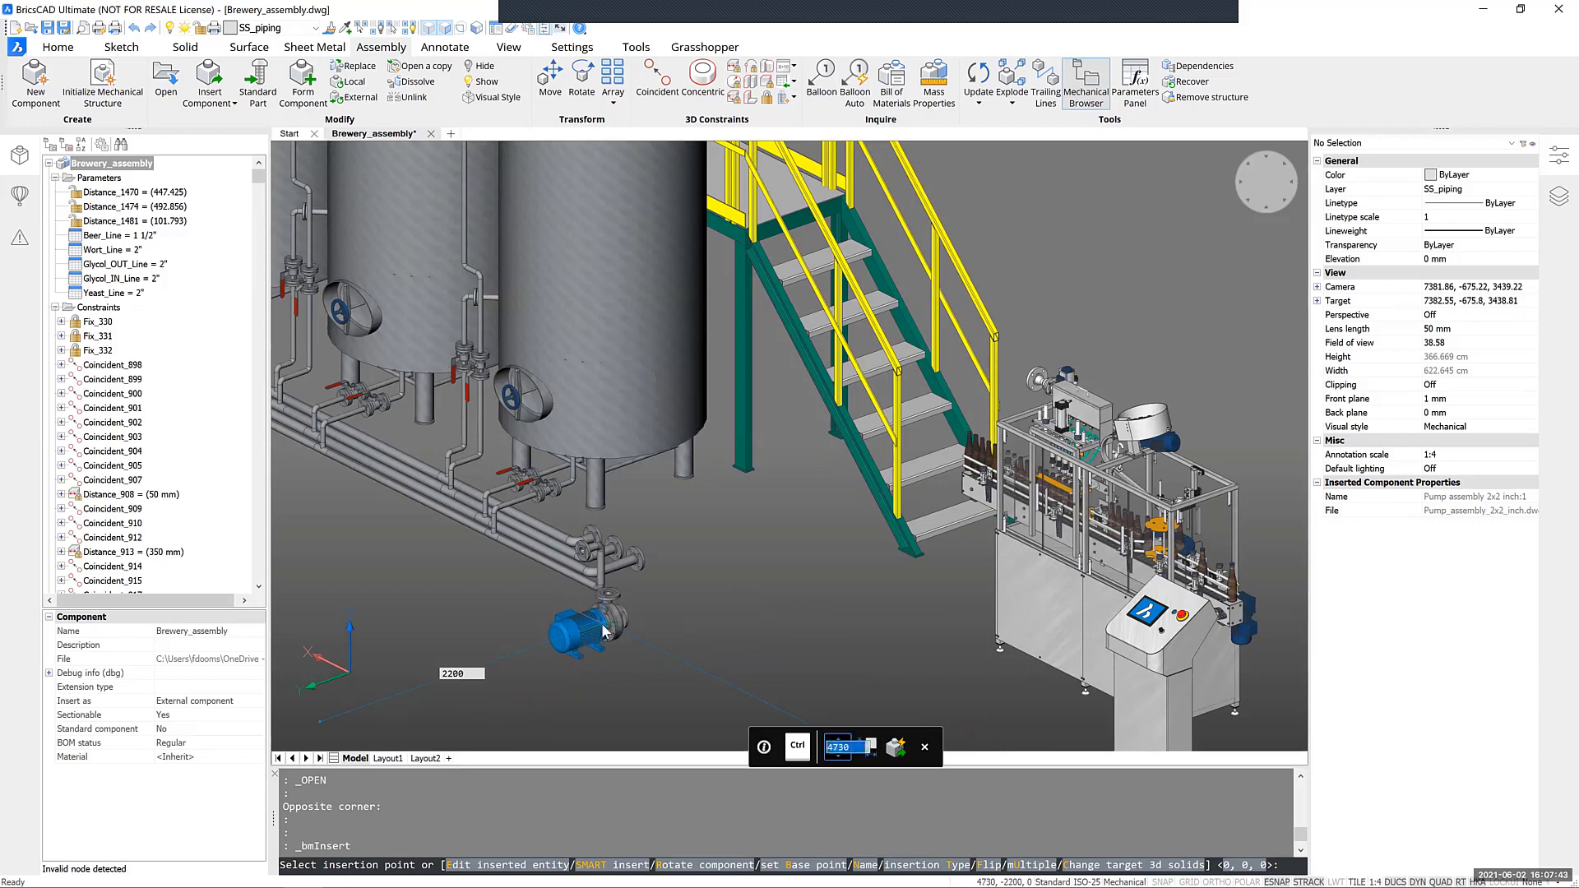
scroll(582, 629, "up", 2)
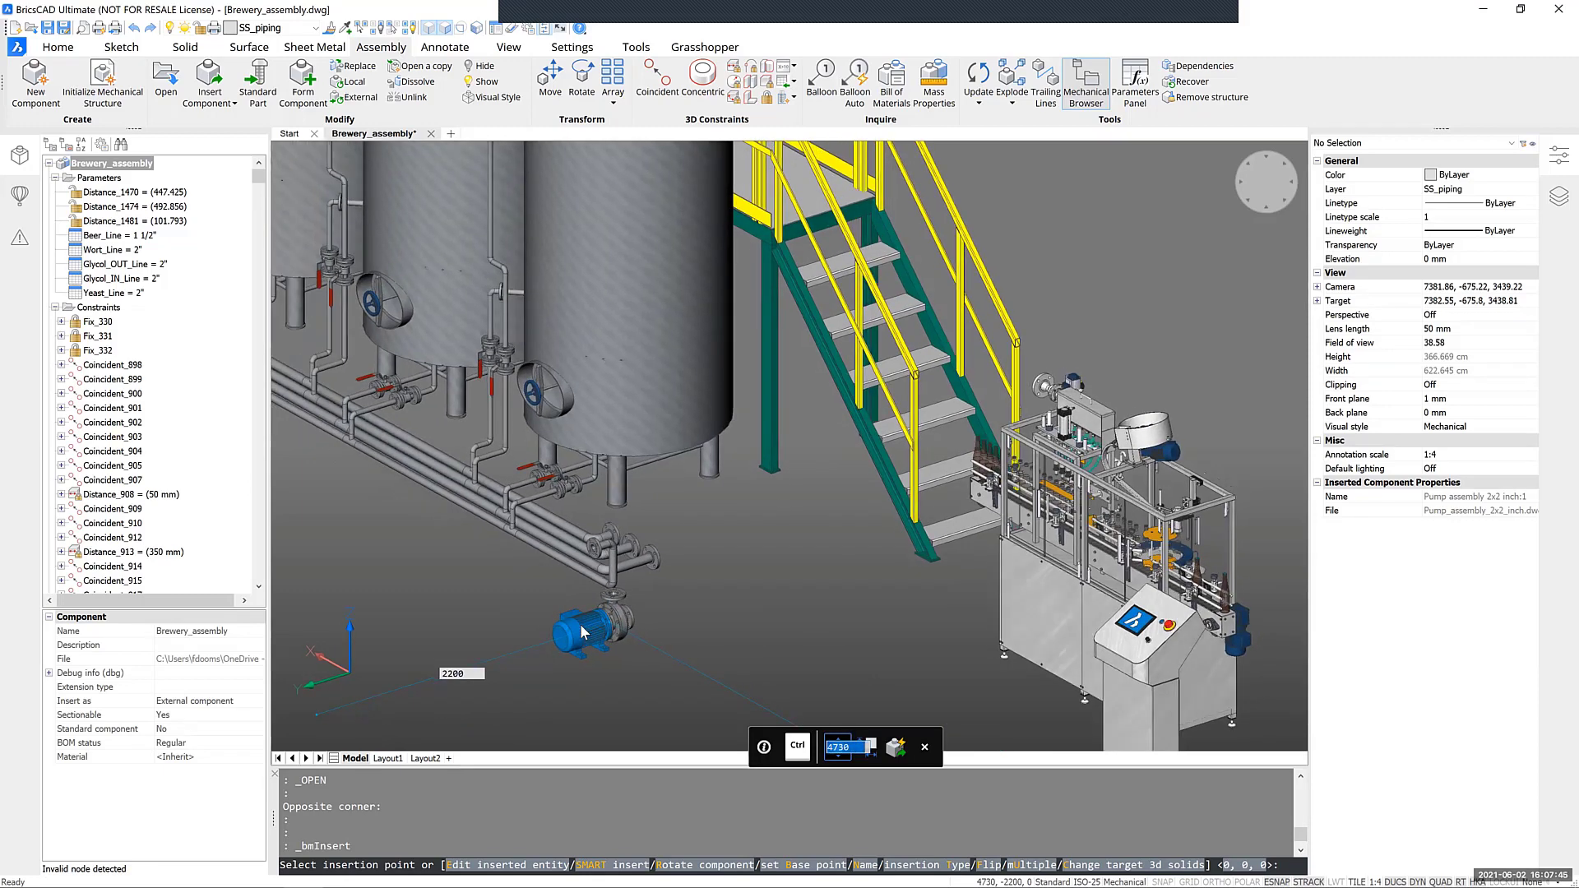
middle_click_drag(582, 631, 1084, 675, "shift")
middle_click_drag(741, 615, 774, 611, "shift")
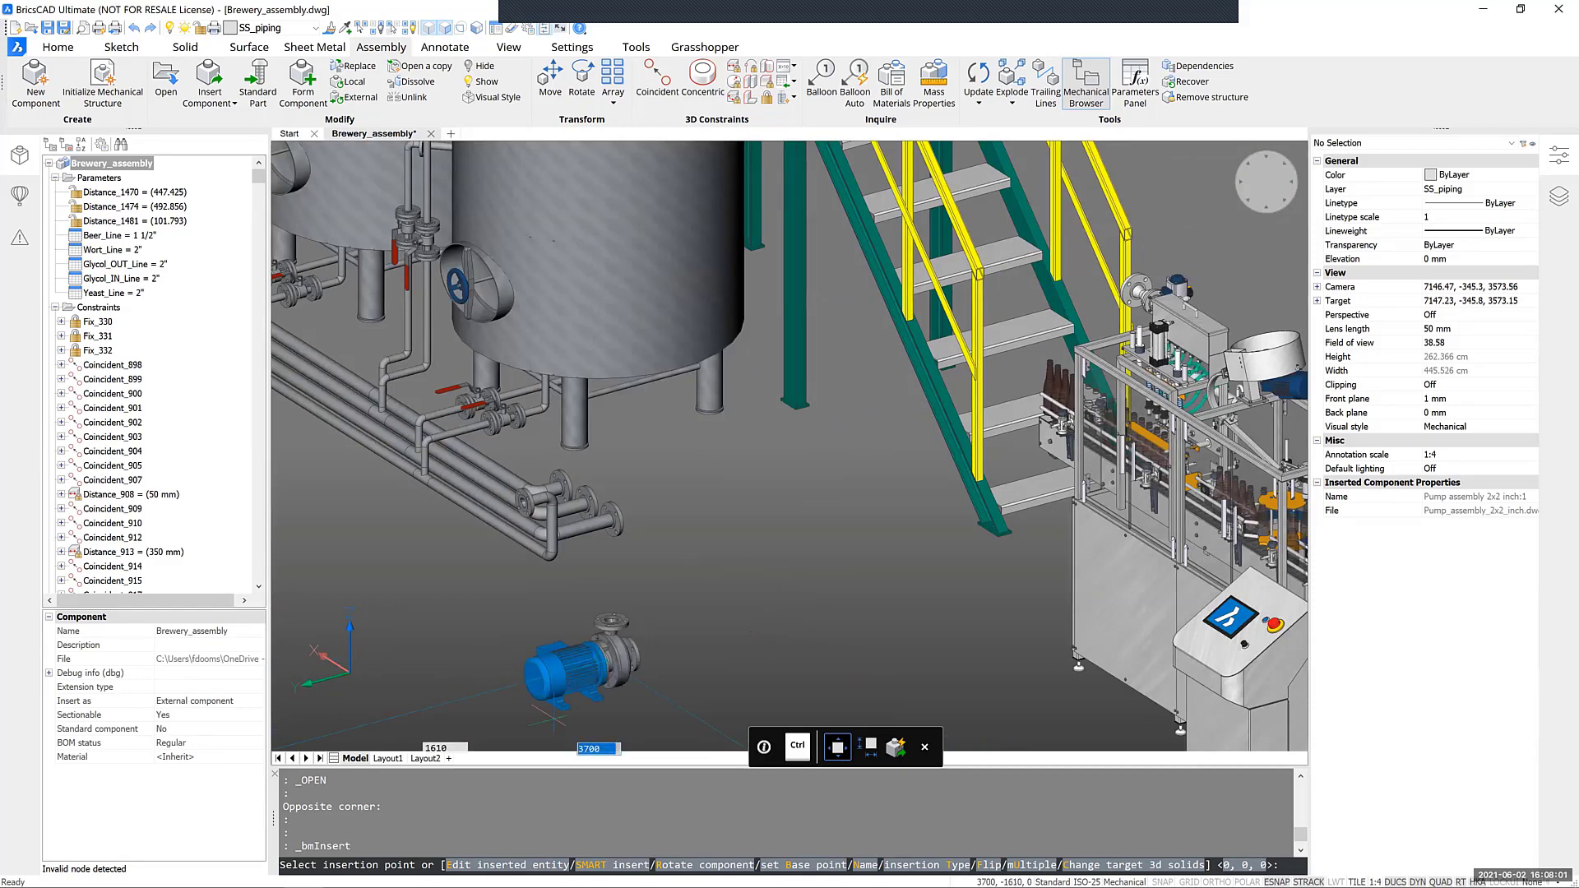
left_click(706, 866)
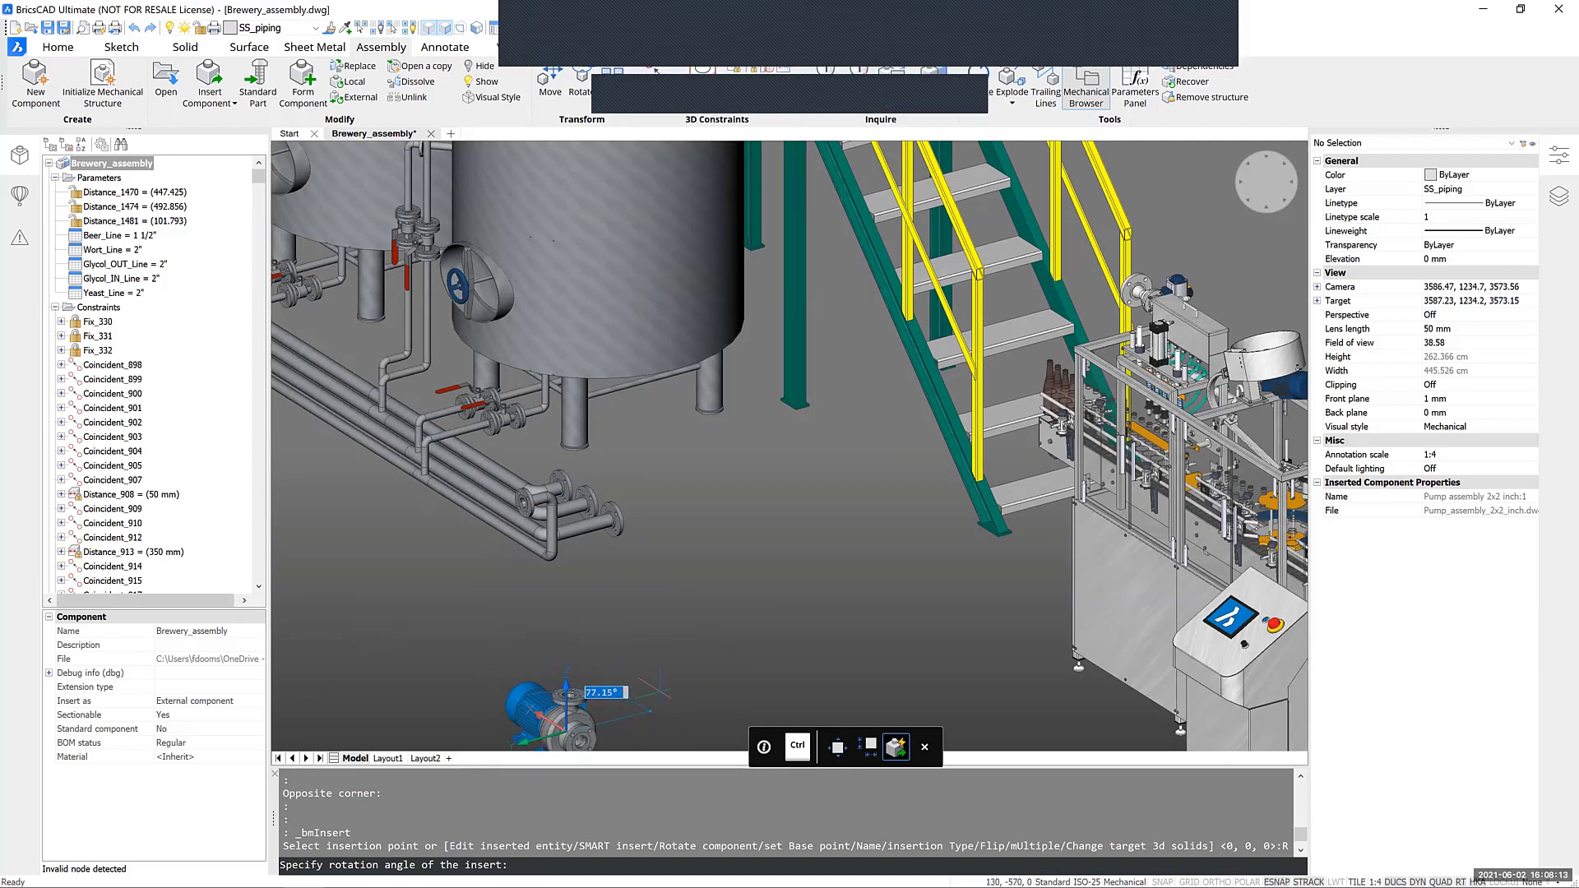
type("180")
key("Return")
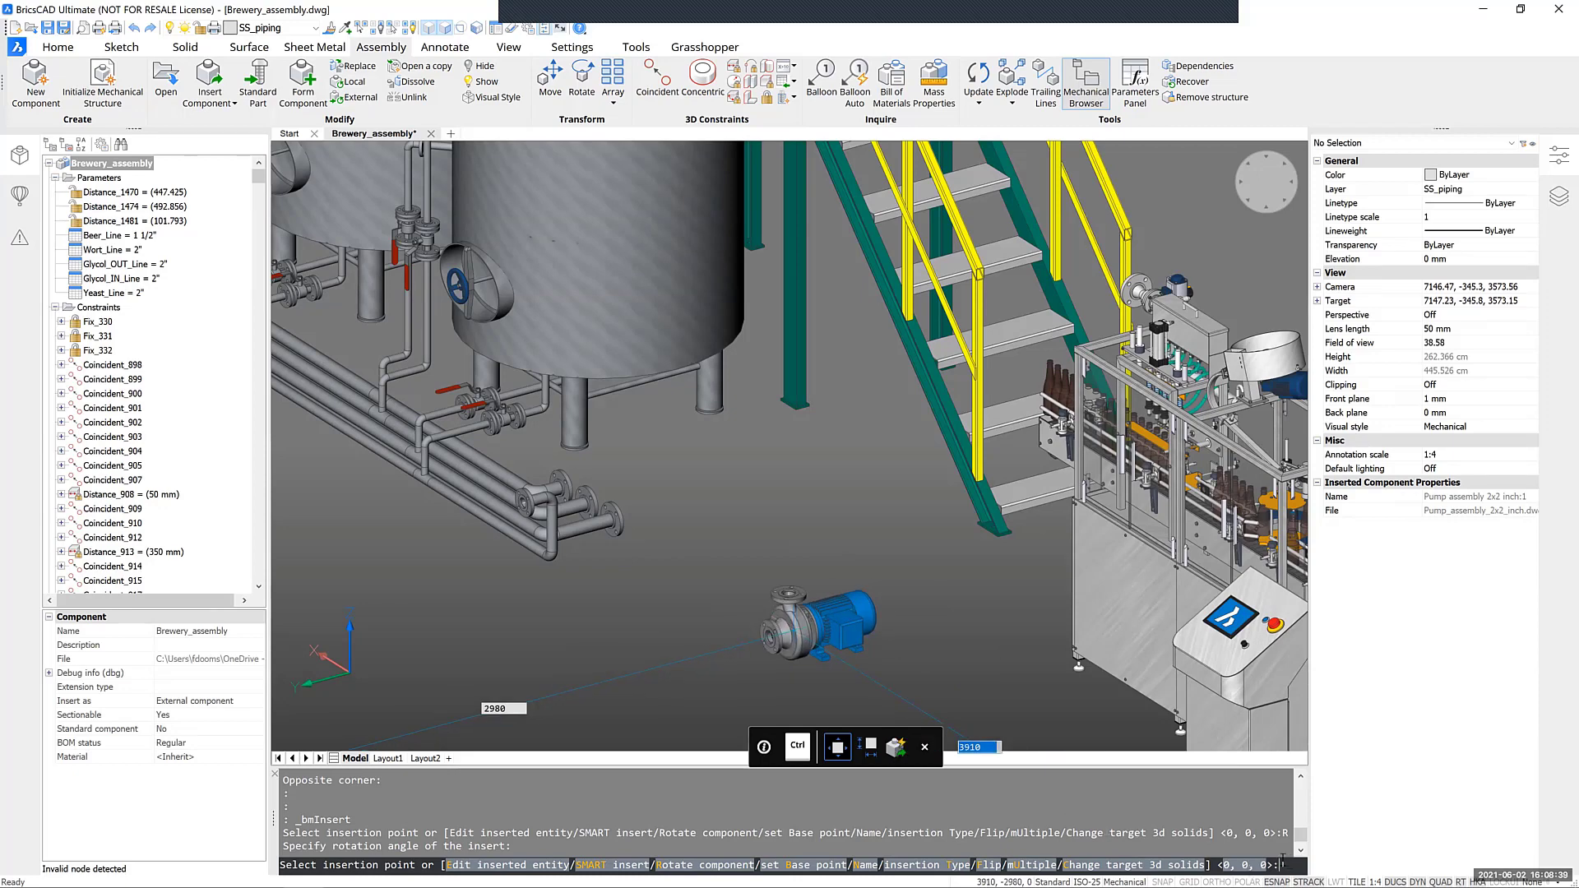
Place the pump at insertion point 4800,-3100,130 and end the insertion
type("4800,")
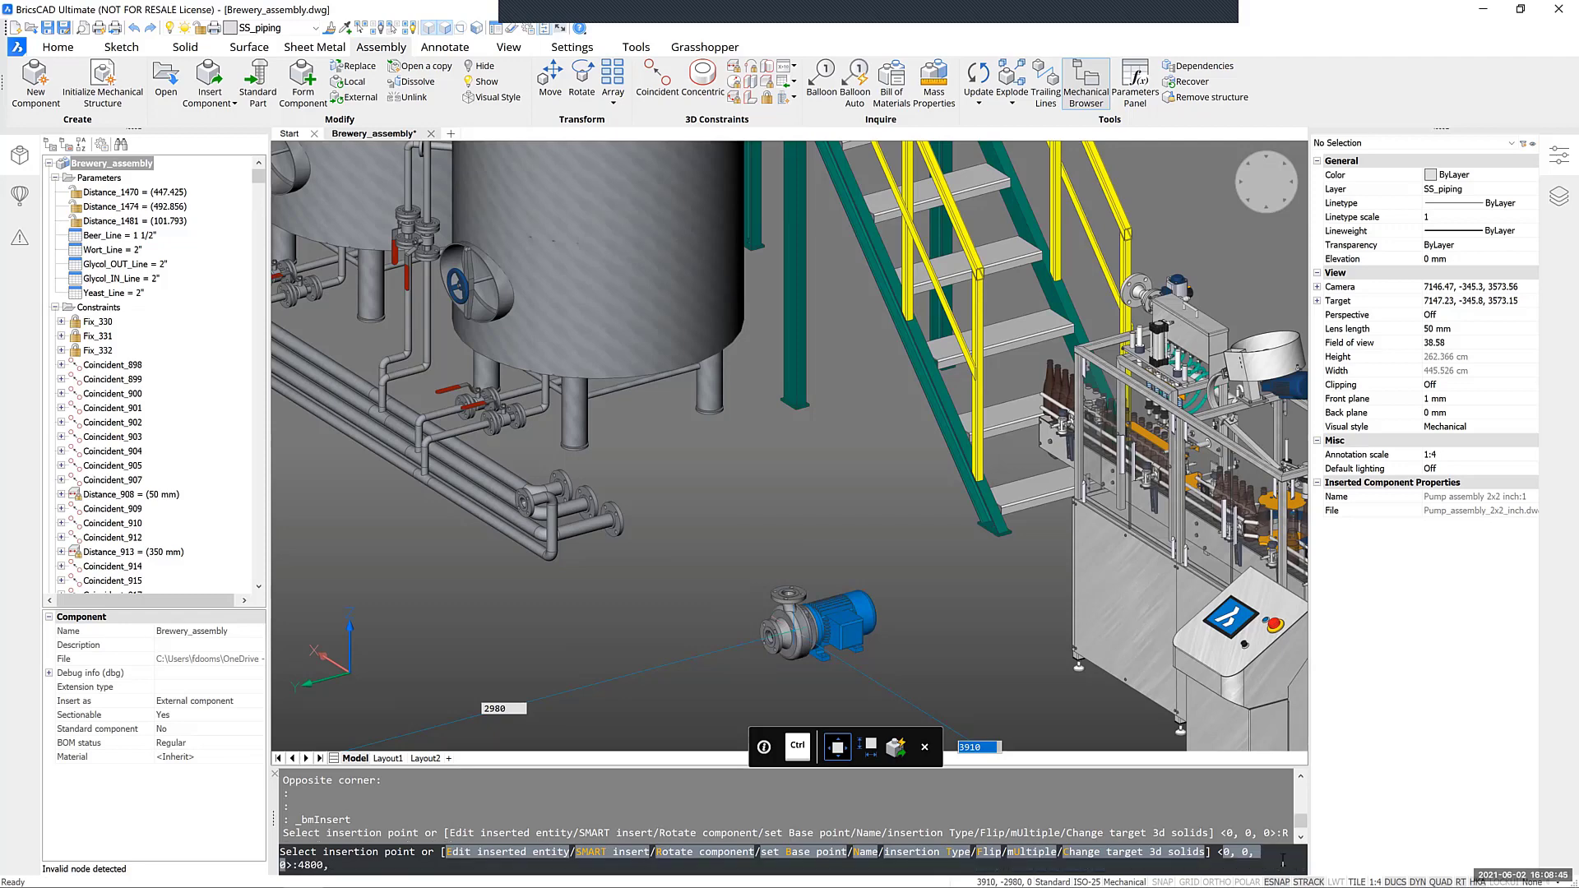
type("-3100")
type(",130")
key("Return")
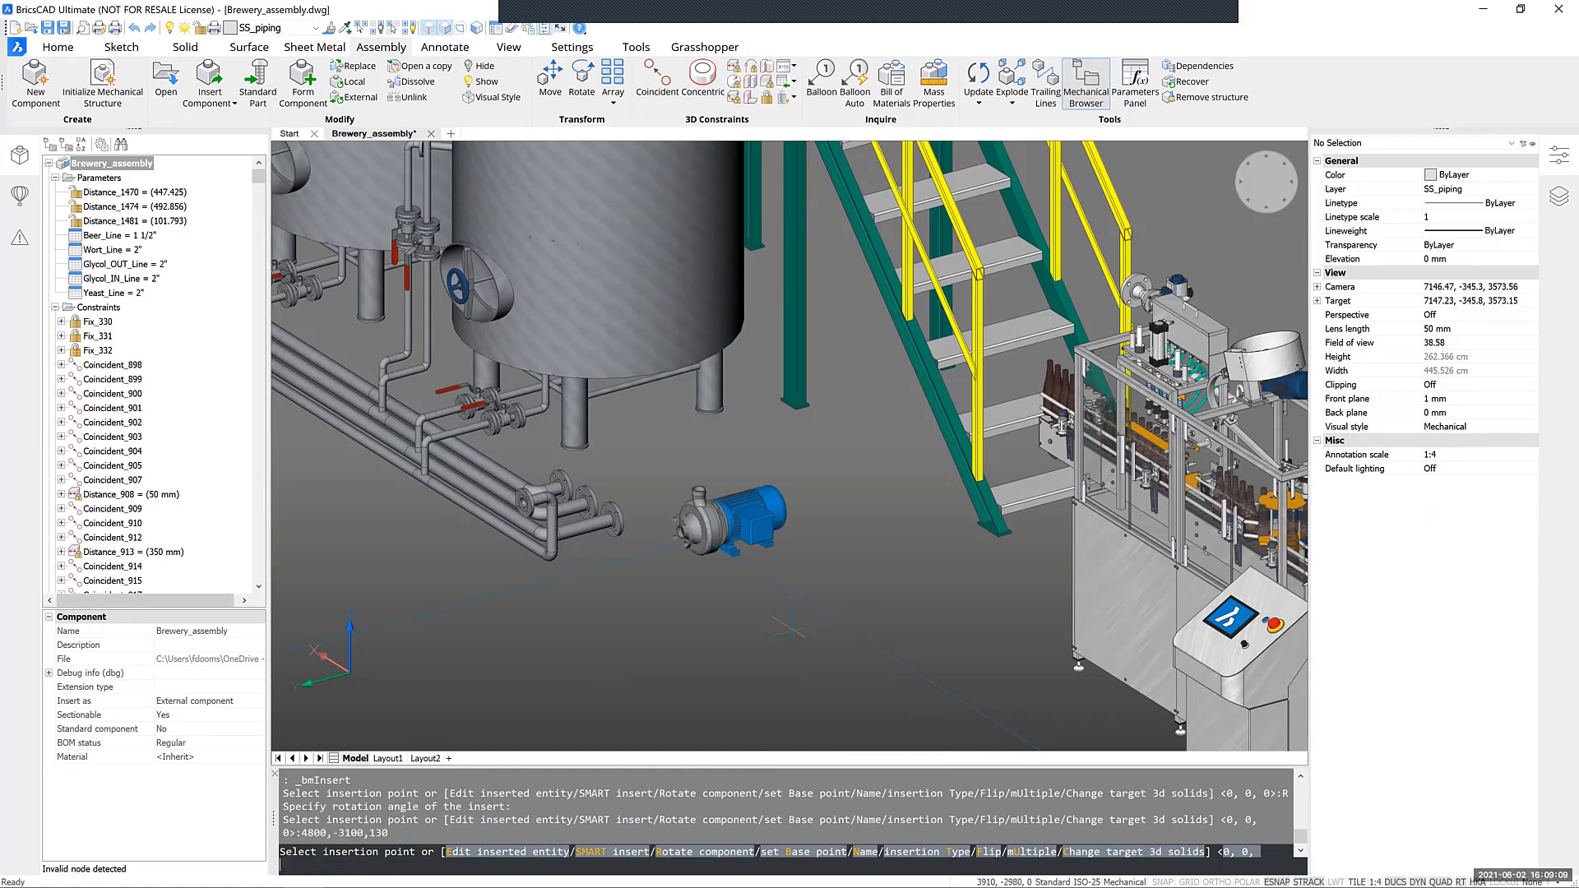
key("Escape")
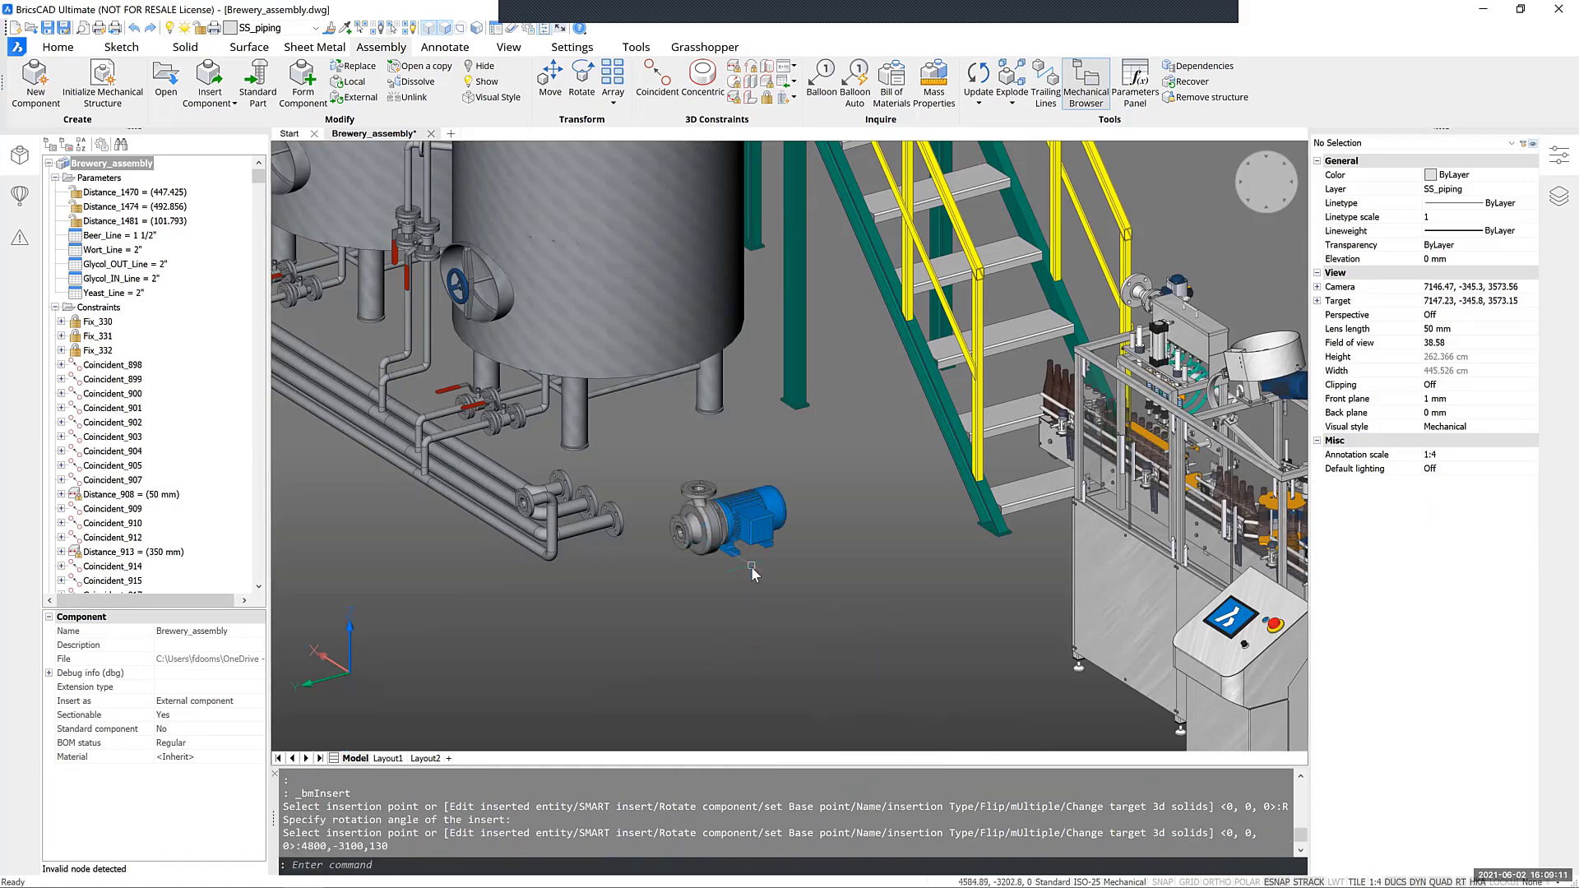
Examine the inserted pump's placement and flange orientation relative to the open pipe ends
middle_click_drag(752, 566, 752, 566, "shift")
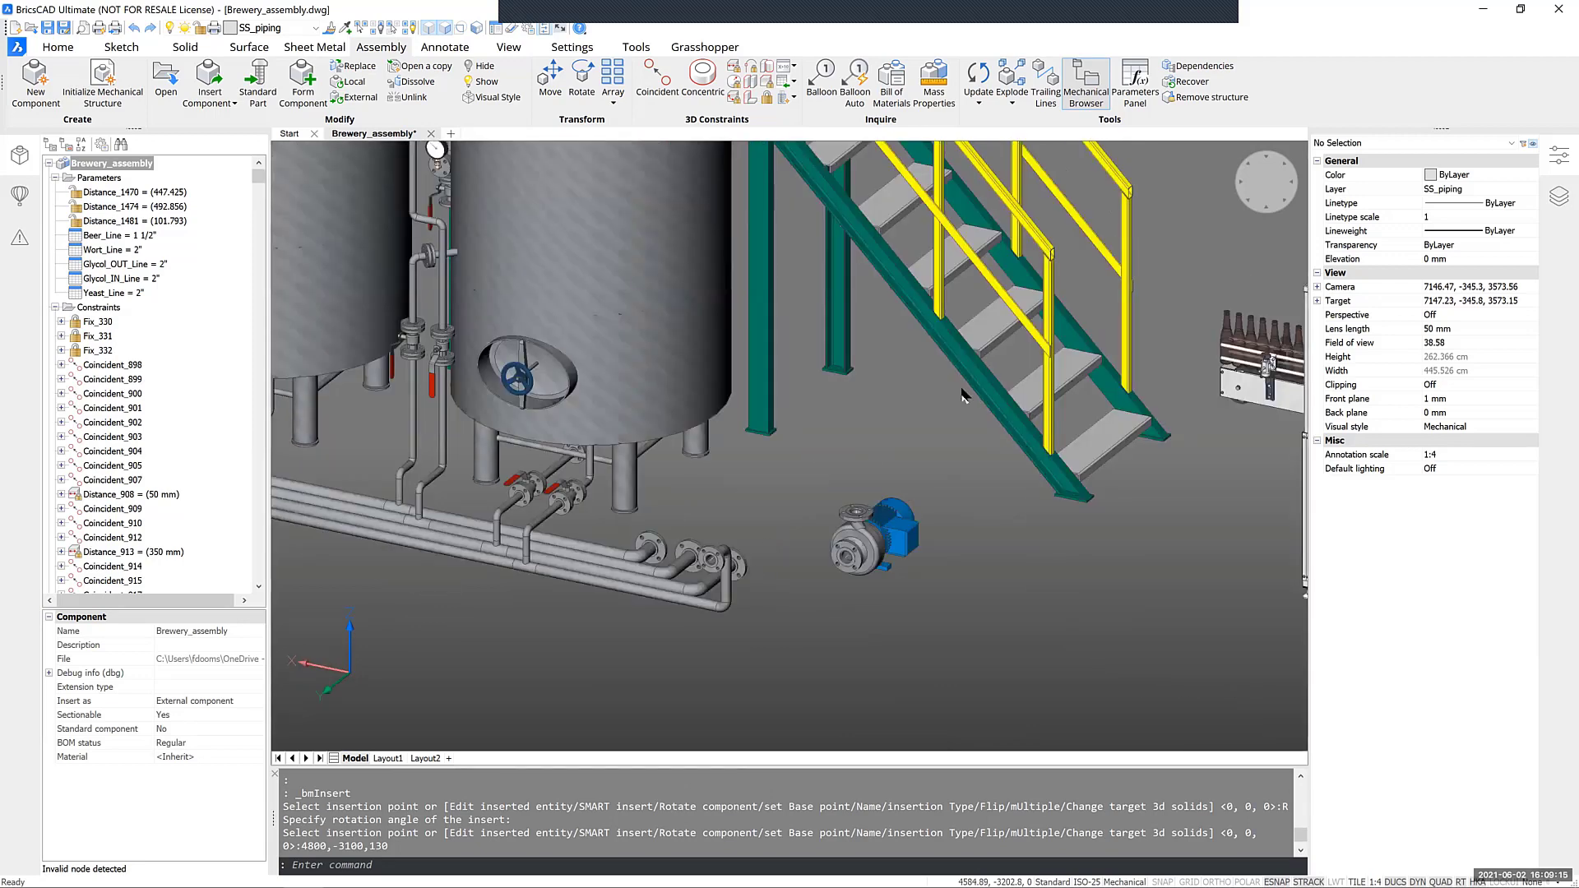
middle_click_drag(961, 388, 706, 534, "shift")
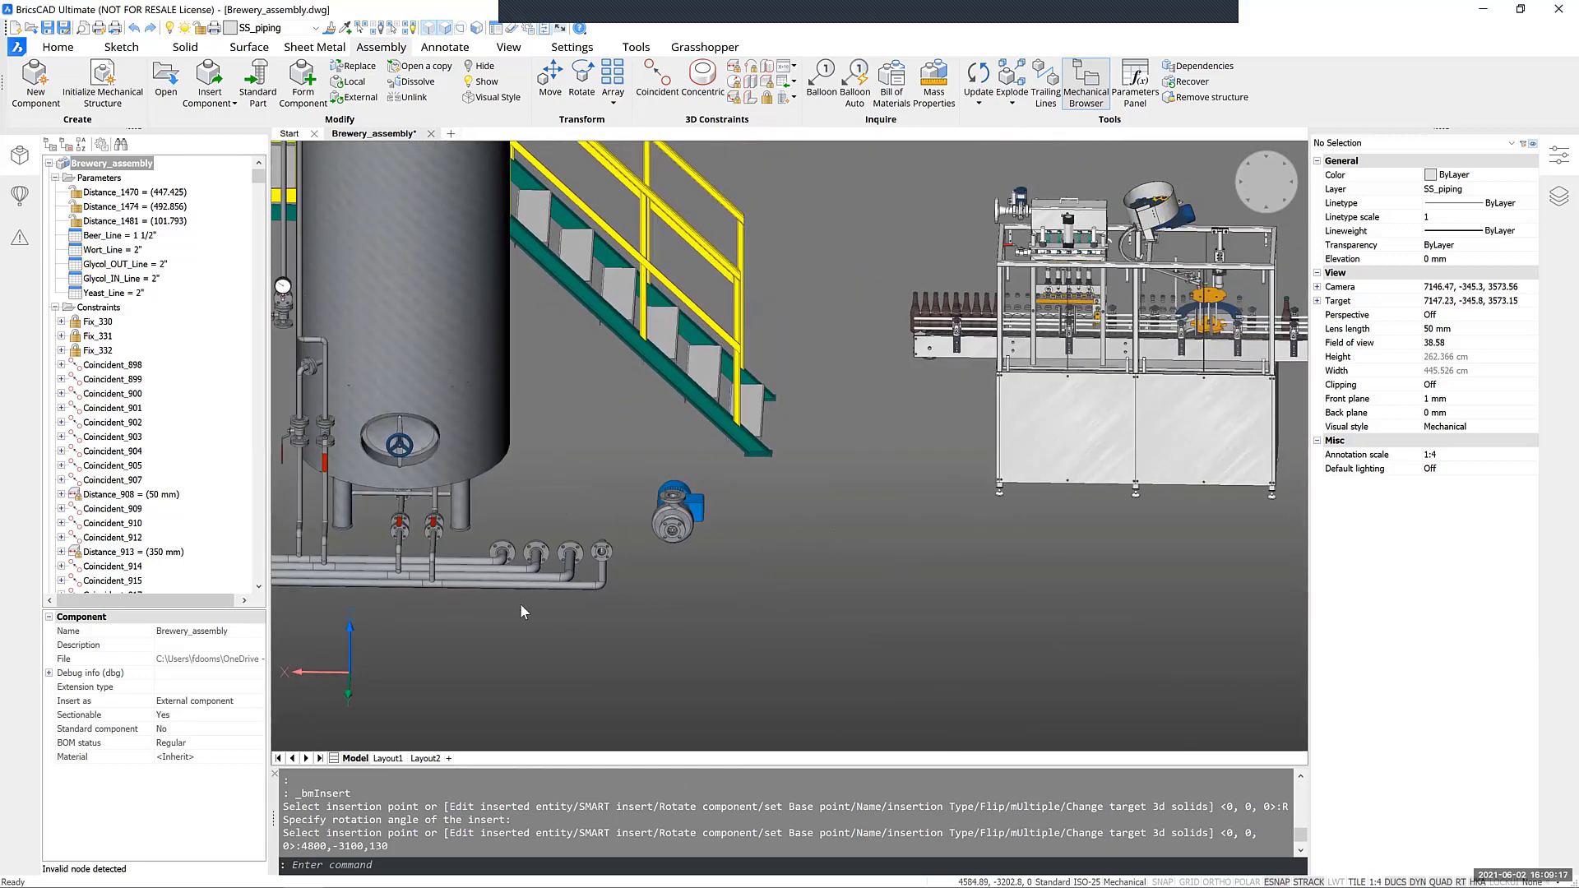
middle_click_drag(521, 605, 605, 569, "shift")
scroll(605, 567, "up", 1)
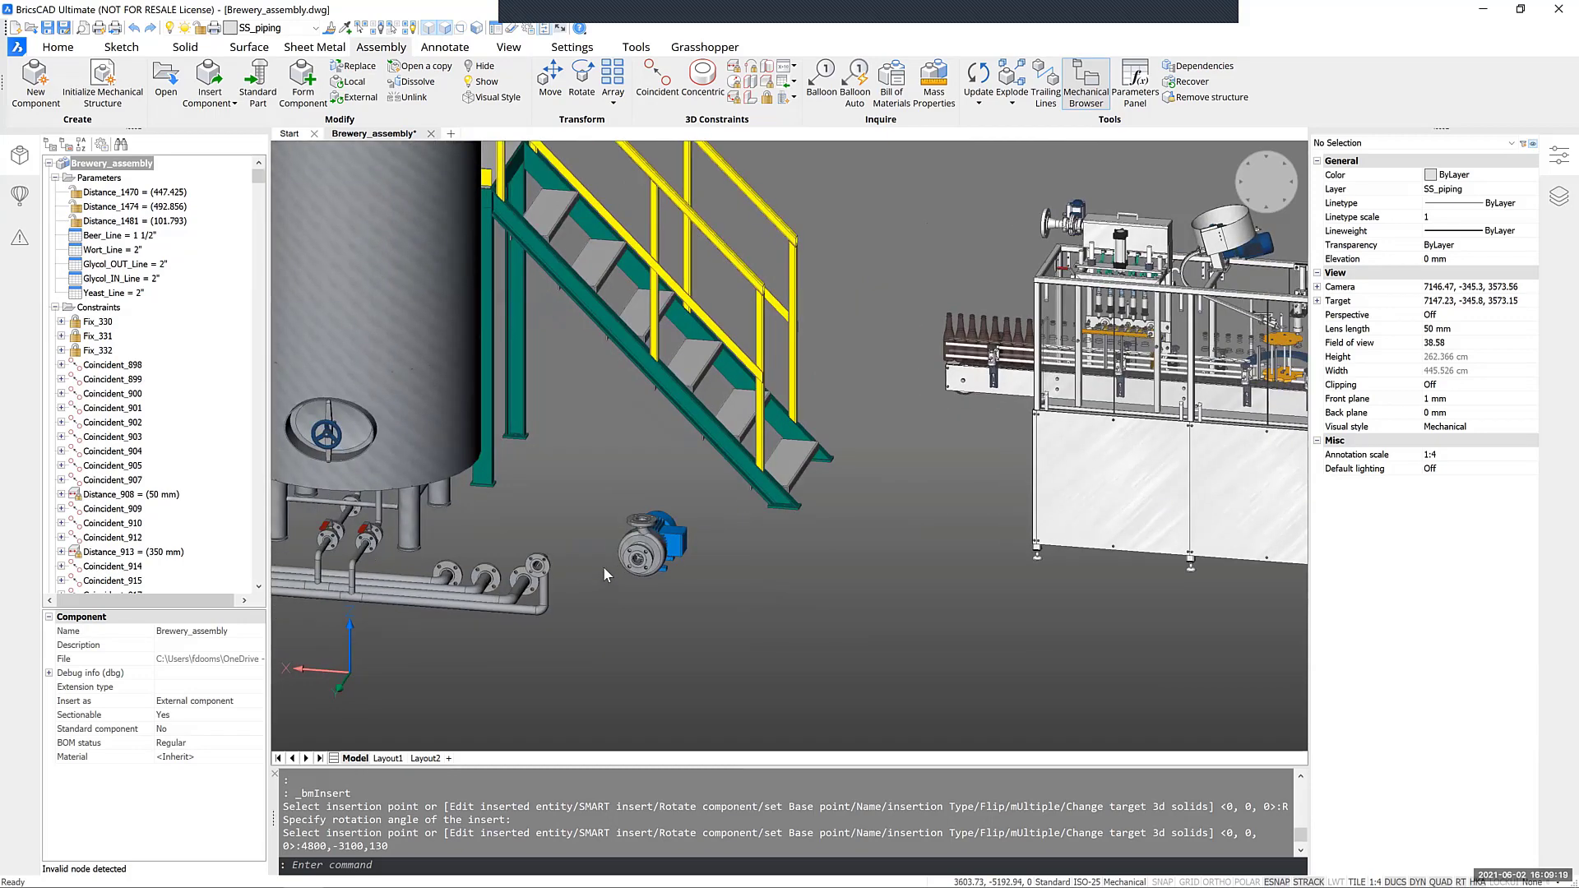
scroll(605, 568, "up", 6)
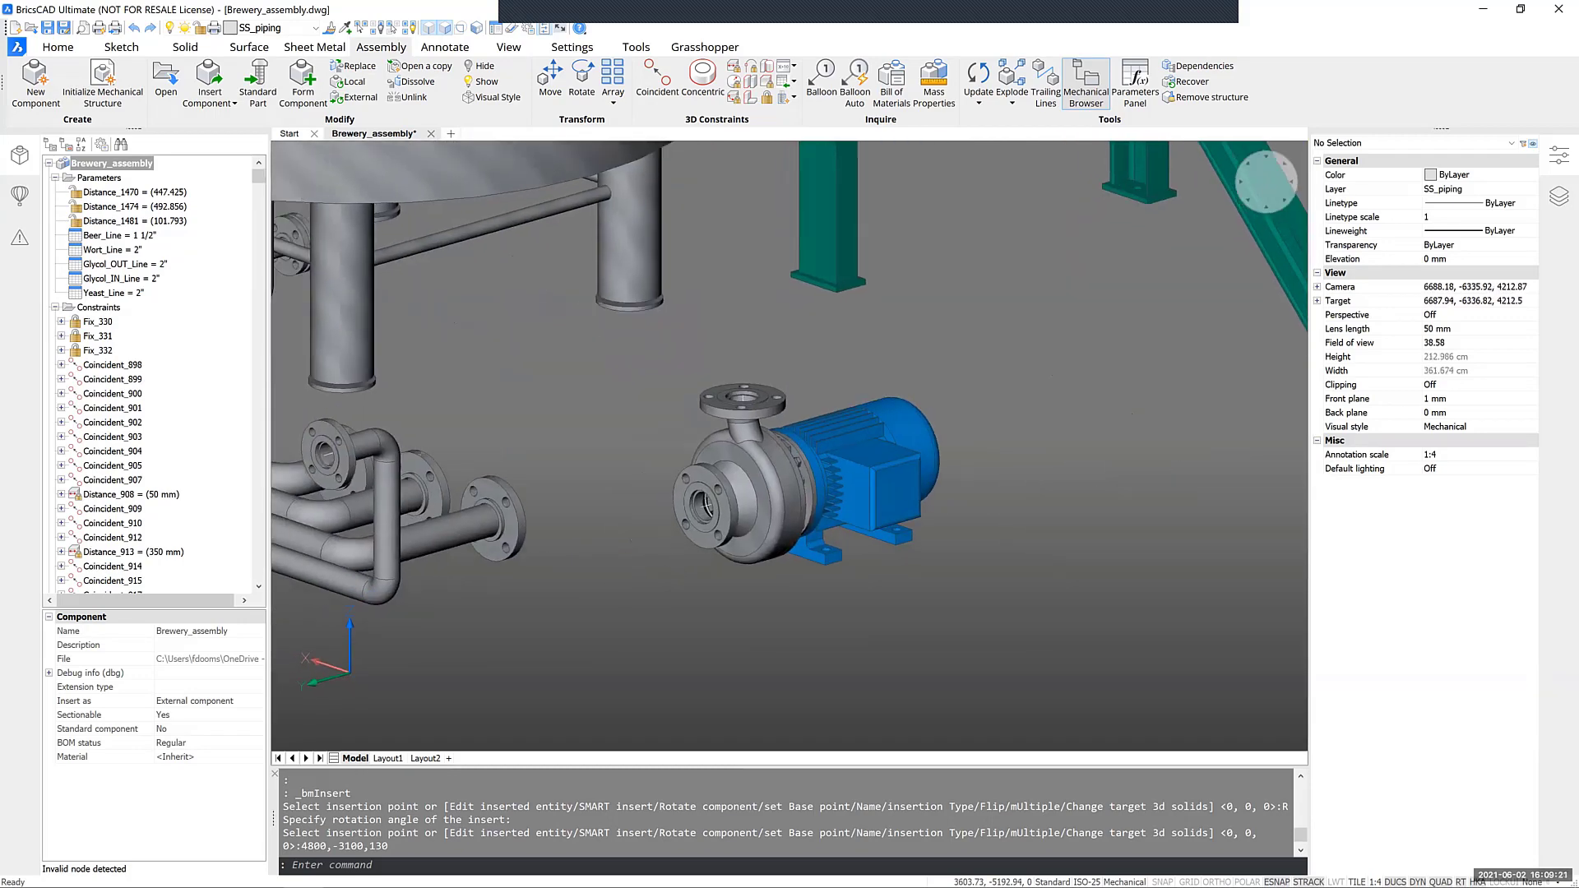
middle_click_drag(608, 569, 623, 568, "shift")
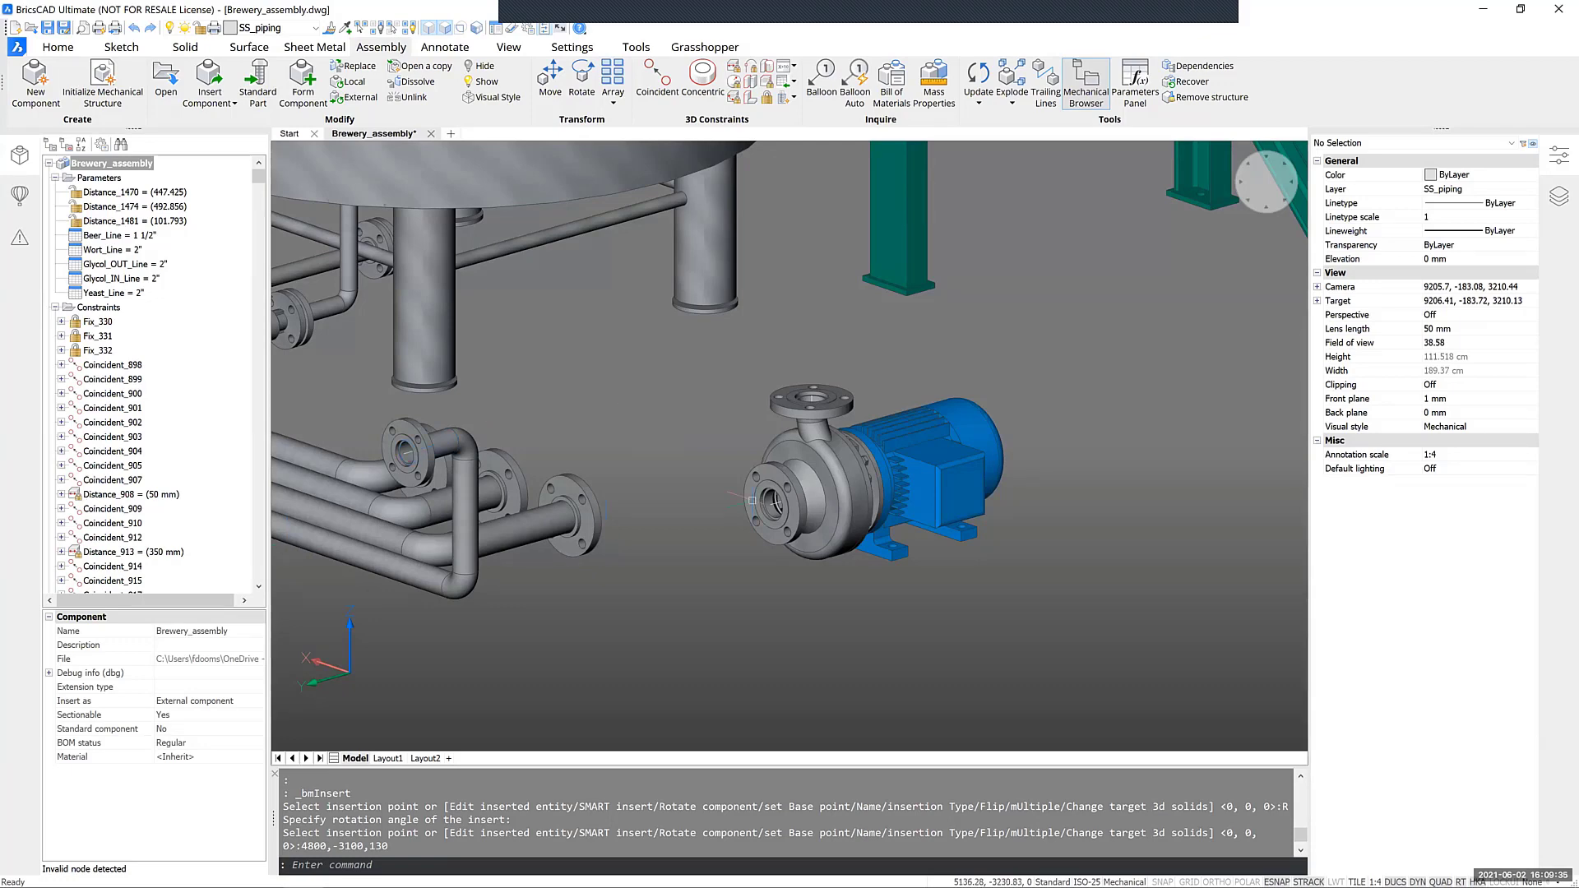
mouse_move(707, 495)
middle_mouse_down("shift")
mouse_move(617, 511)
mouse_move(781, 528)
mouse_move(688, 494)
middle_mouse_up("shift")
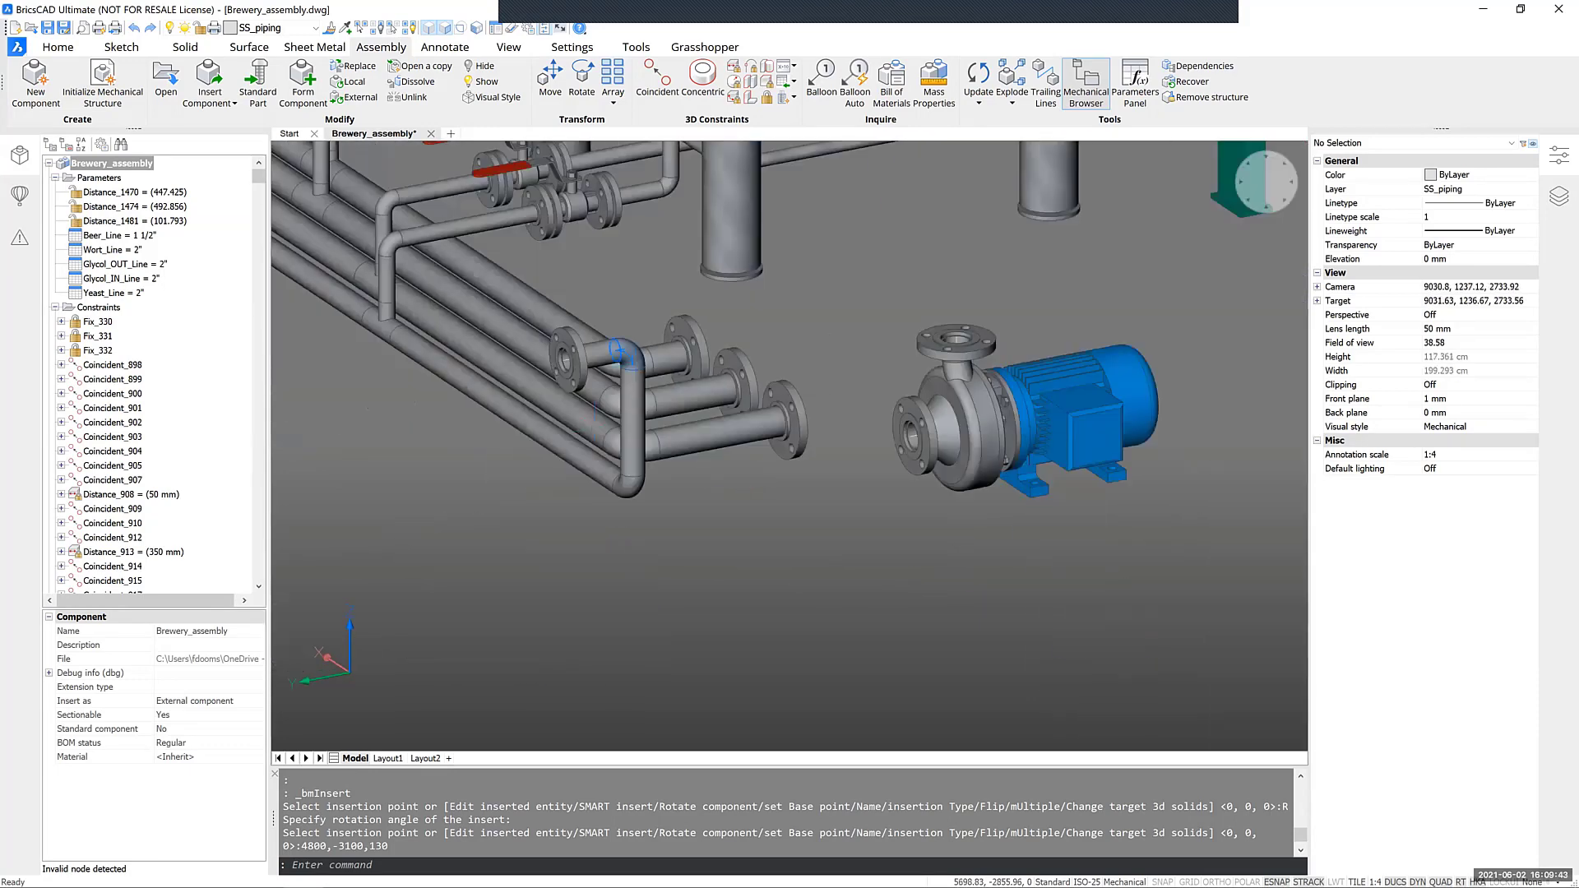
Rotate the 1 1/2" elbow atop the vertical pipe branch 180 degrees about the vertical axis so its flanged end is reversed
left_click(622, 356)
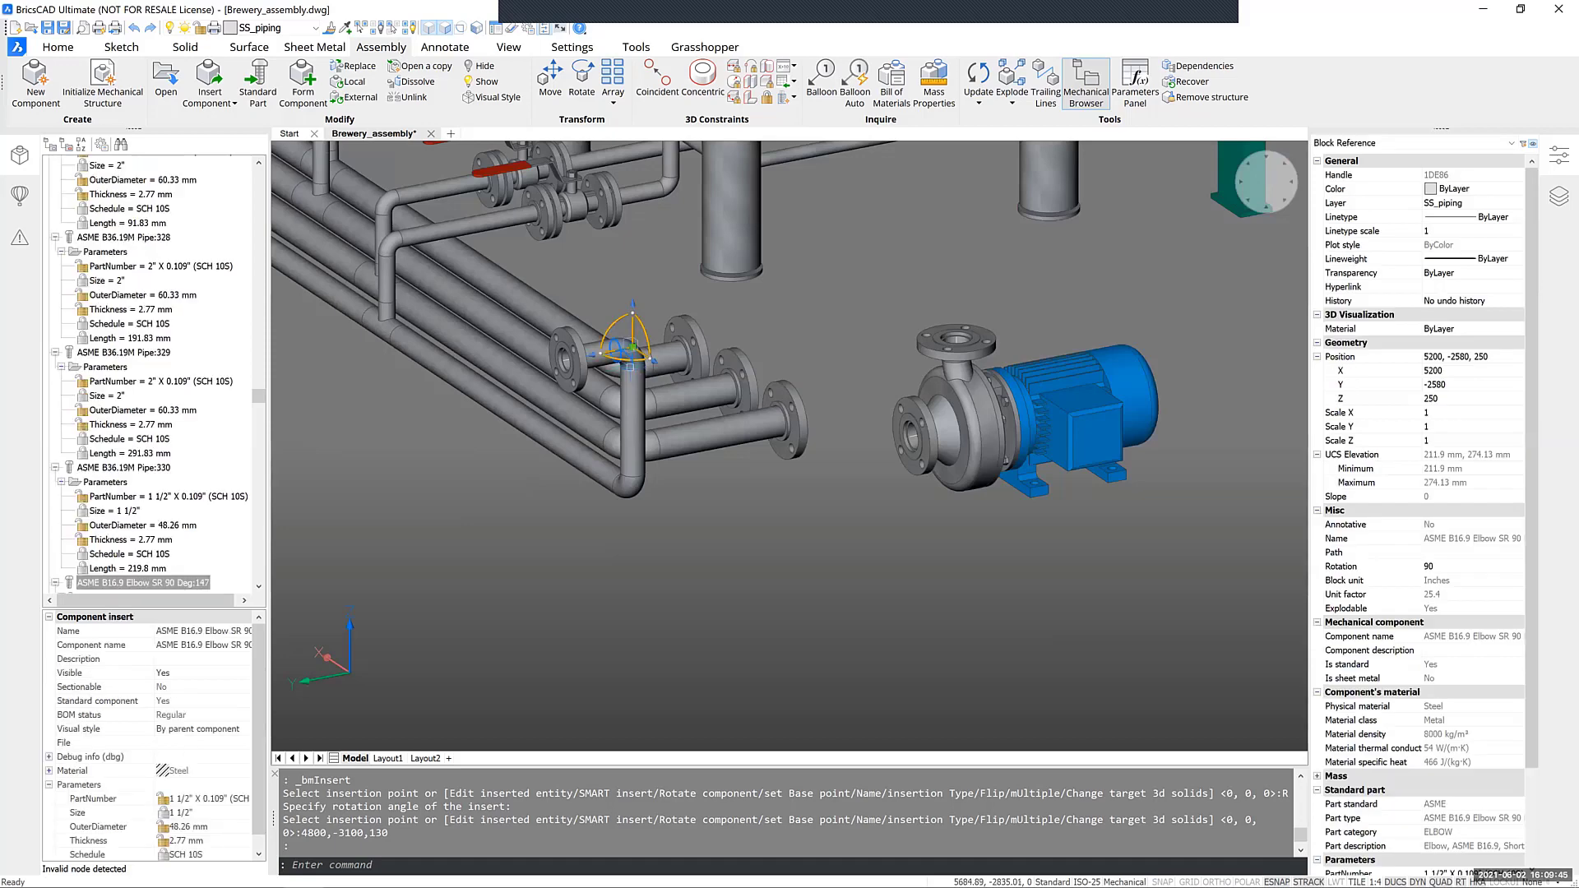
left_click(625, 358)
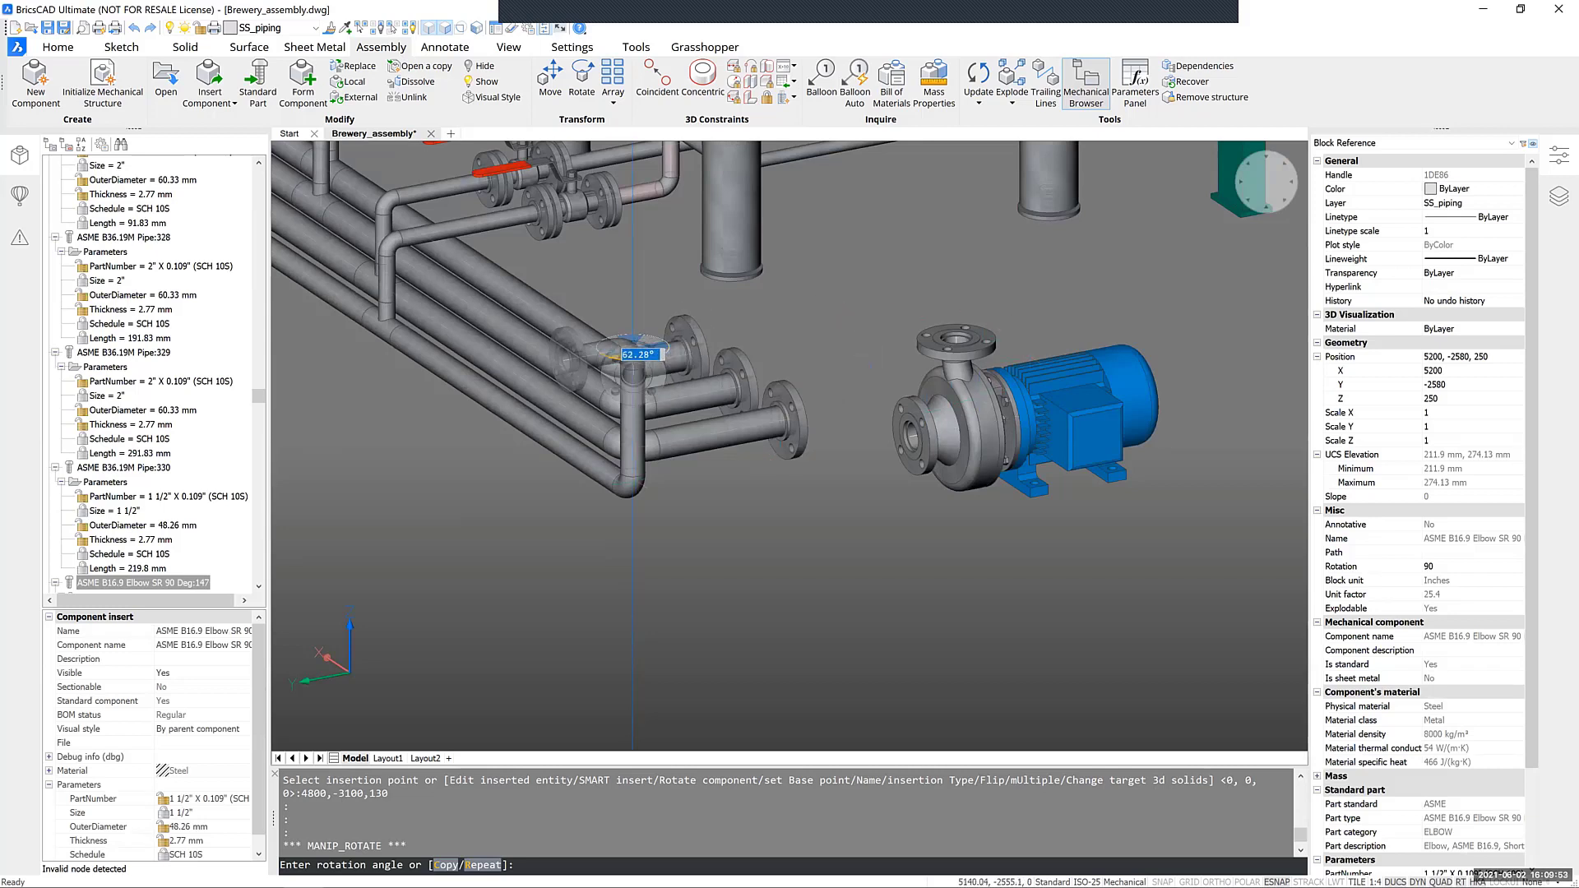
type("180")
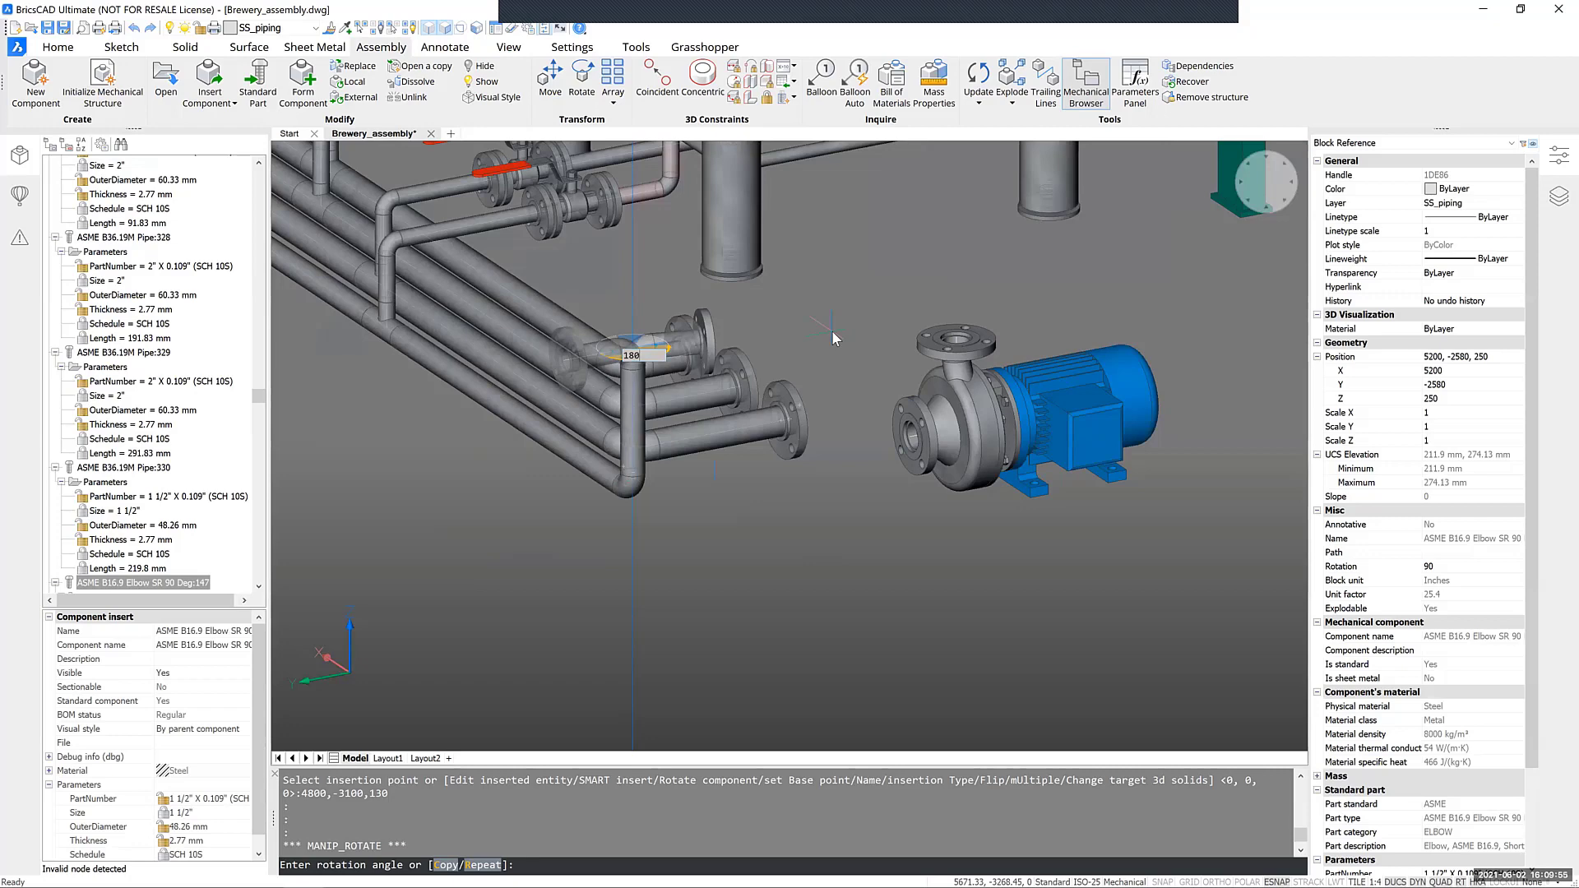
key("Return")
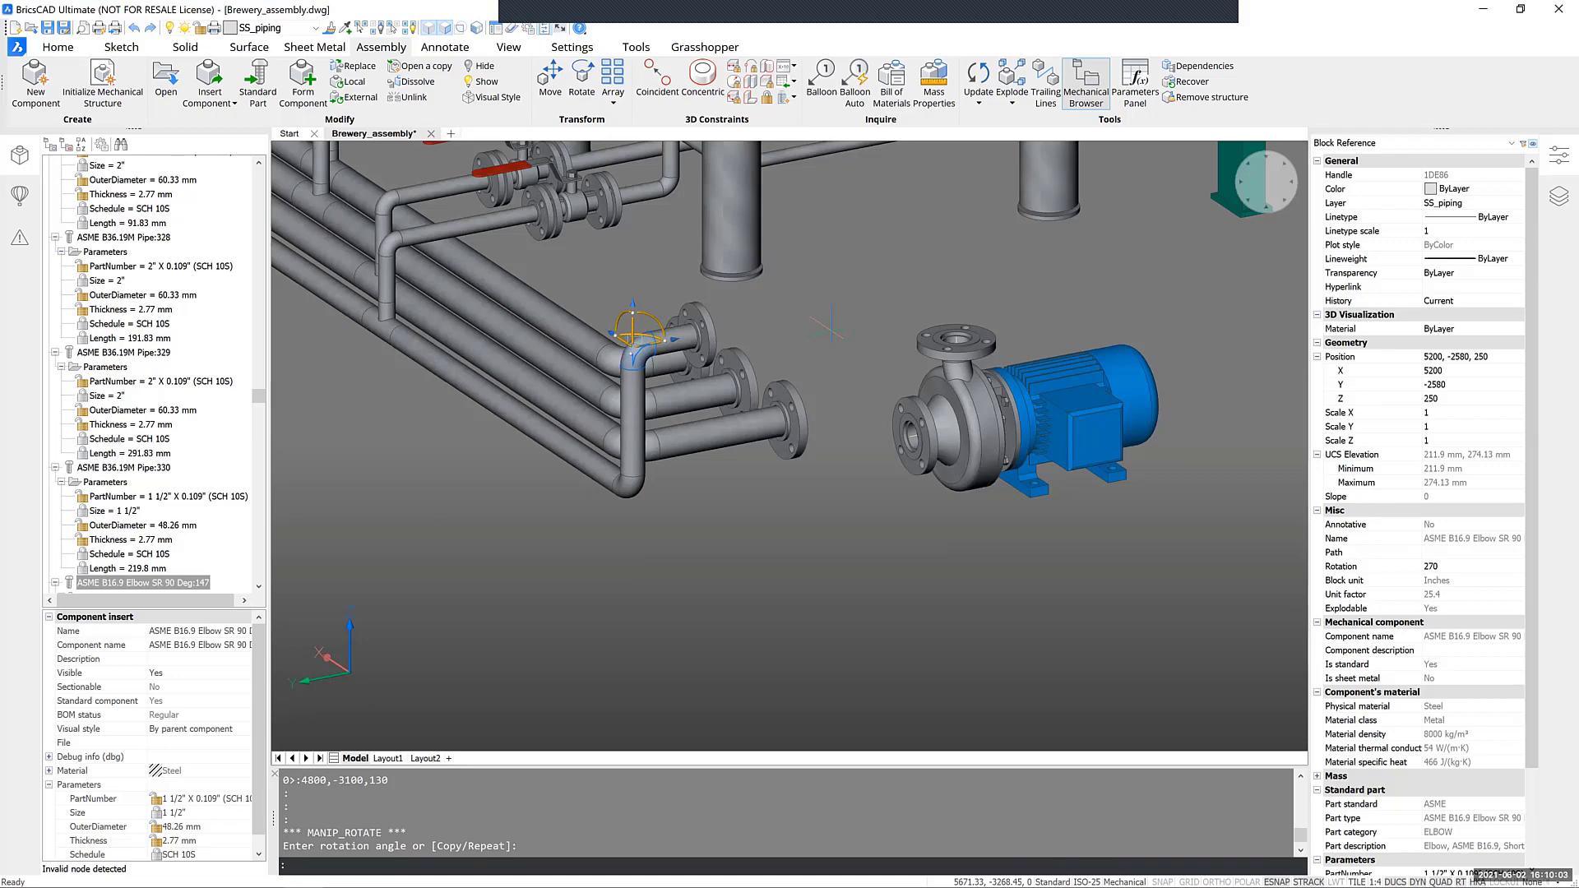
scroll(695, 309, "up", 3)
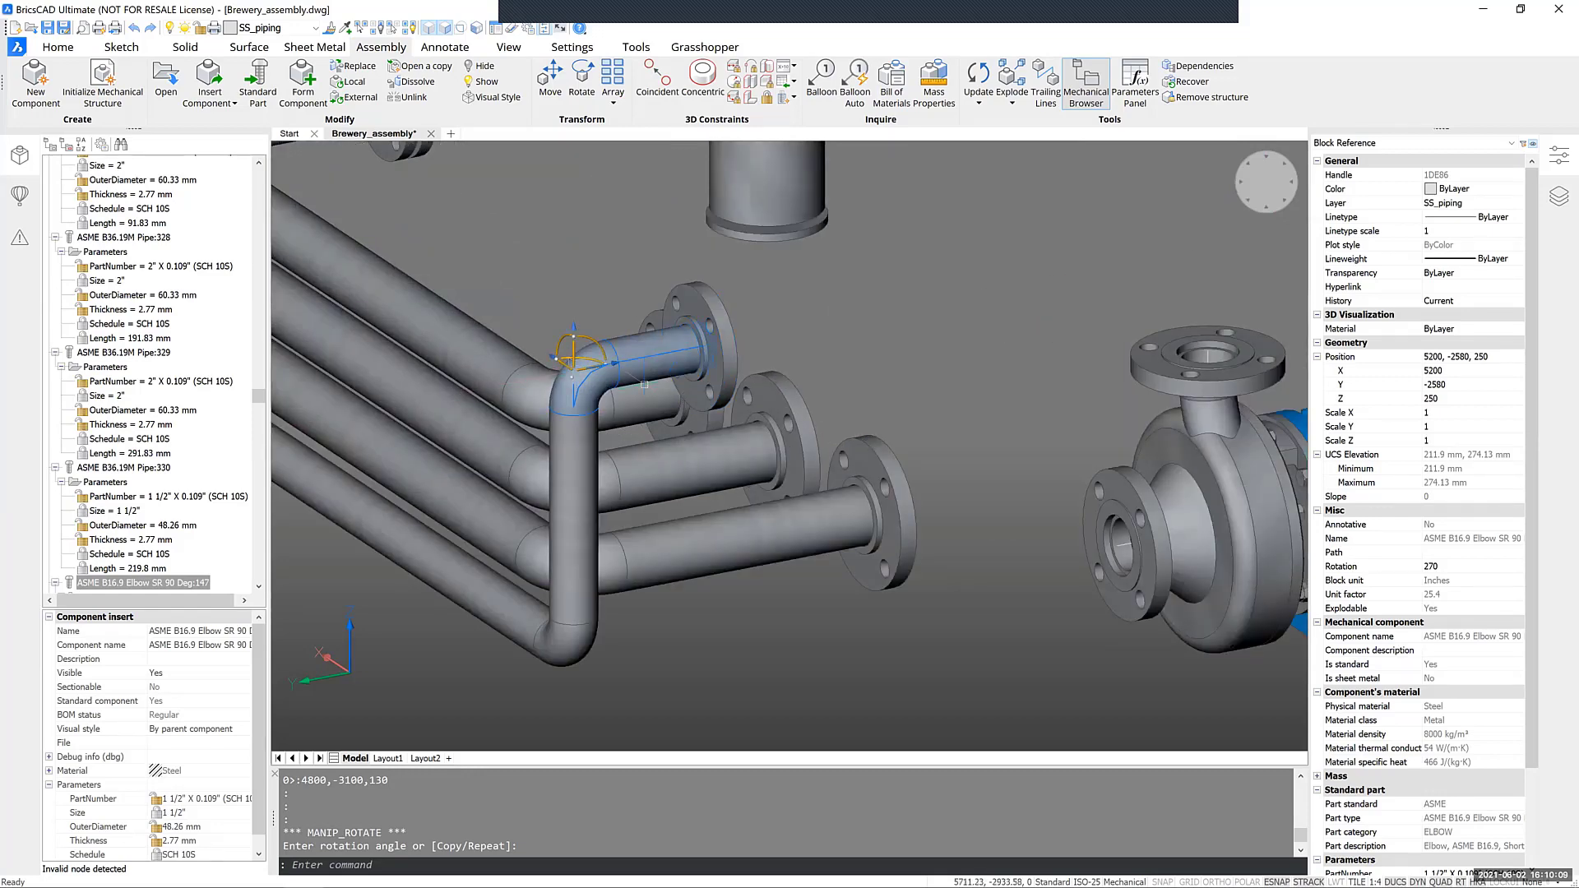
mouse_move(643, 383)
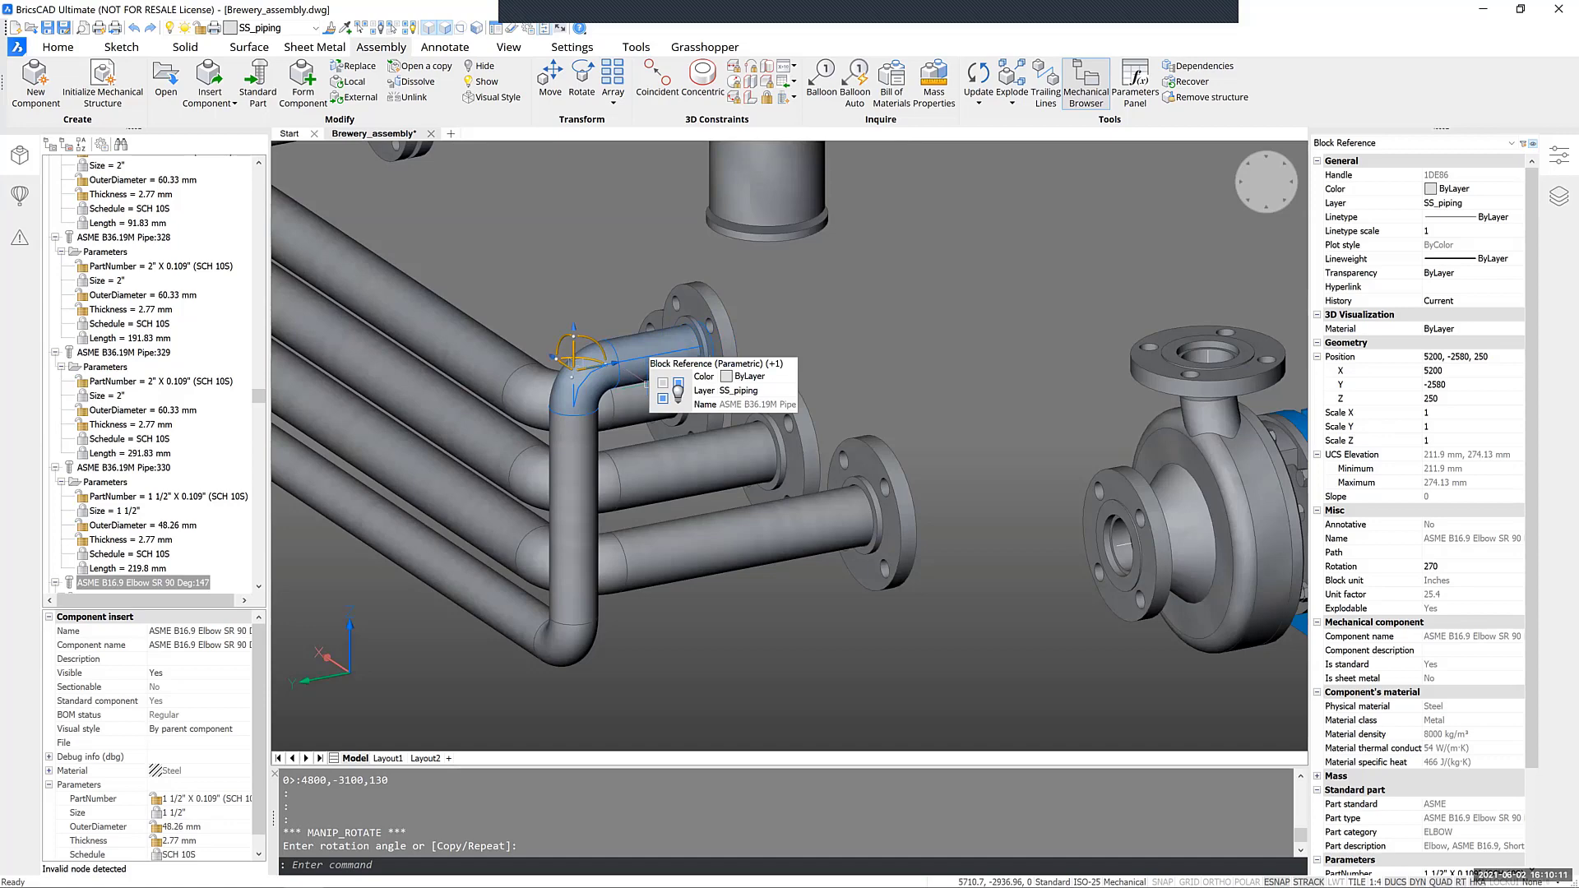
key("Escape")
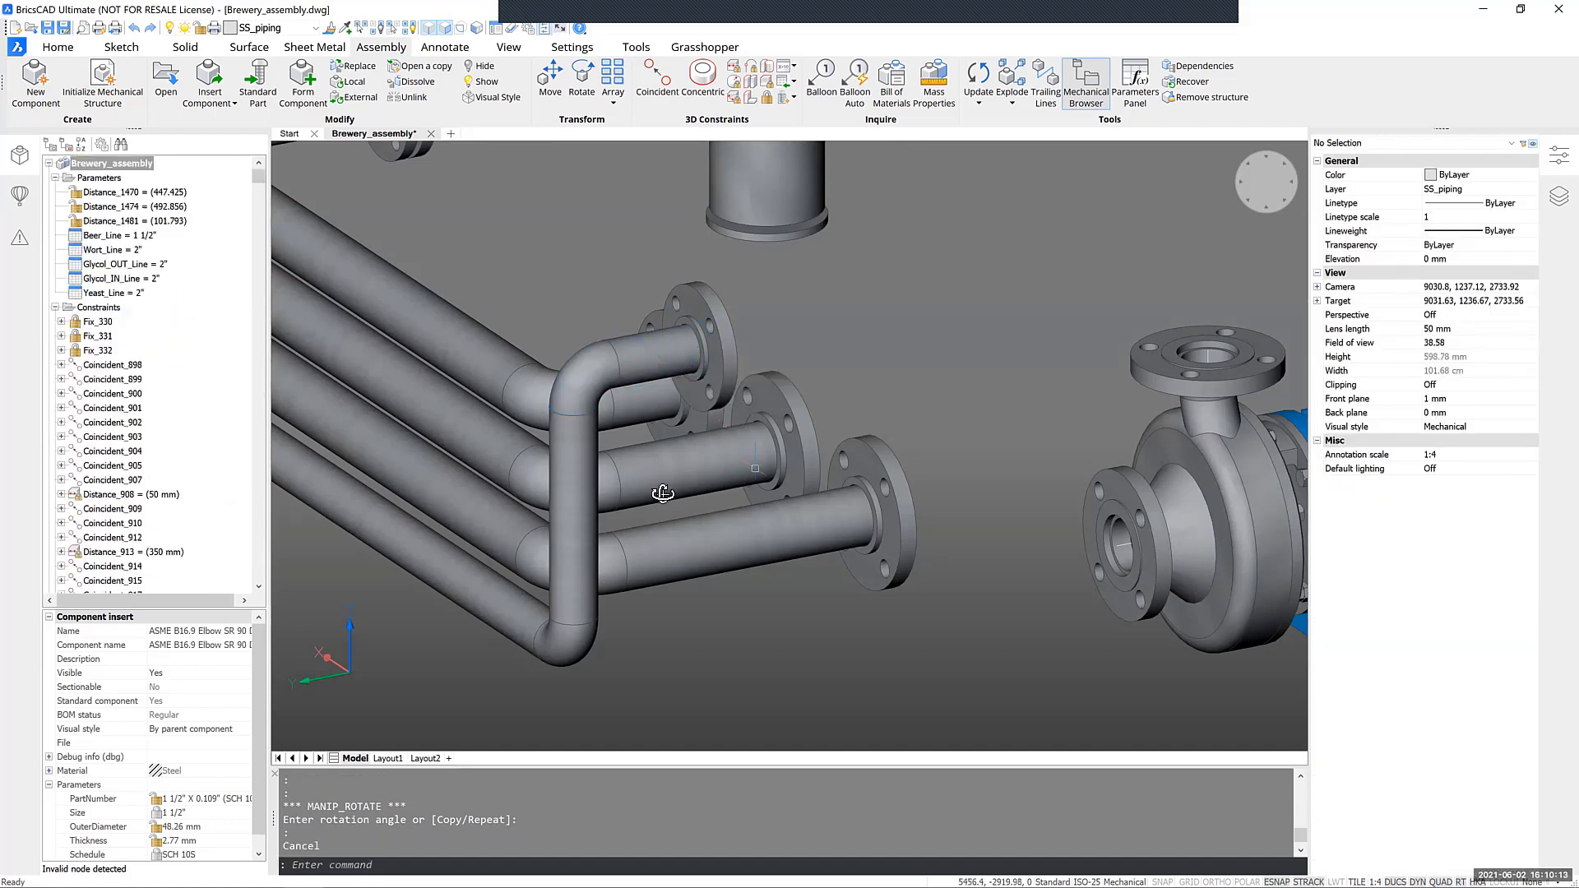
Inspect the rotated elbow branch and its flange from several sides, together with the neighbouring pipe ends and pump
middle_click_drag(663, 494, 553, 493, "shift")
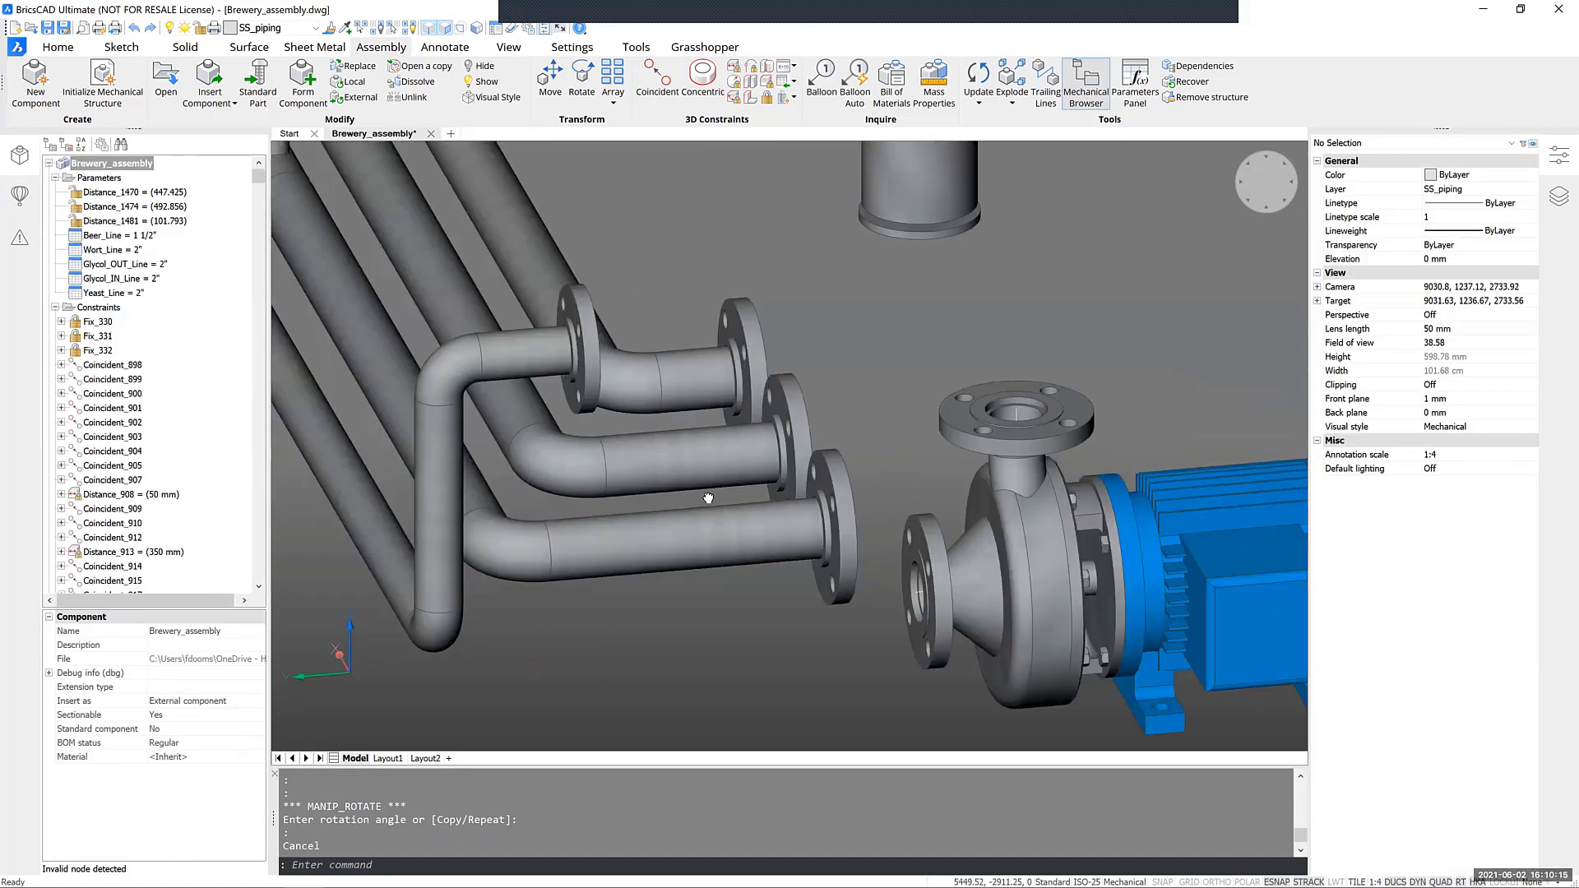
middle_click_drag(708, 498, 814, 523, "shift")
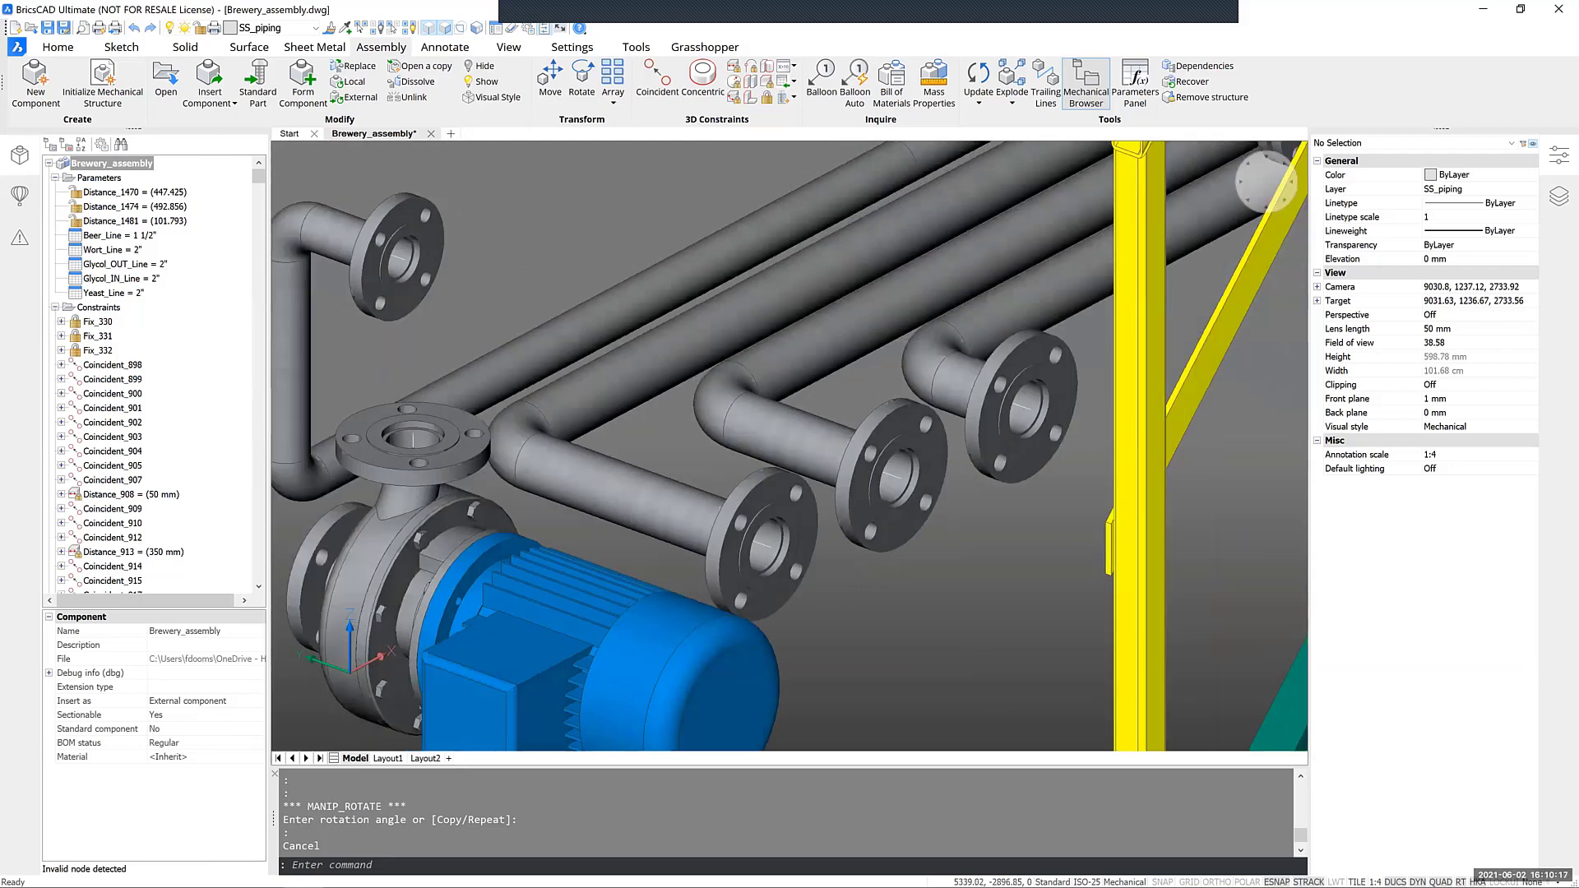
scroll(643, 380, "down", 2)
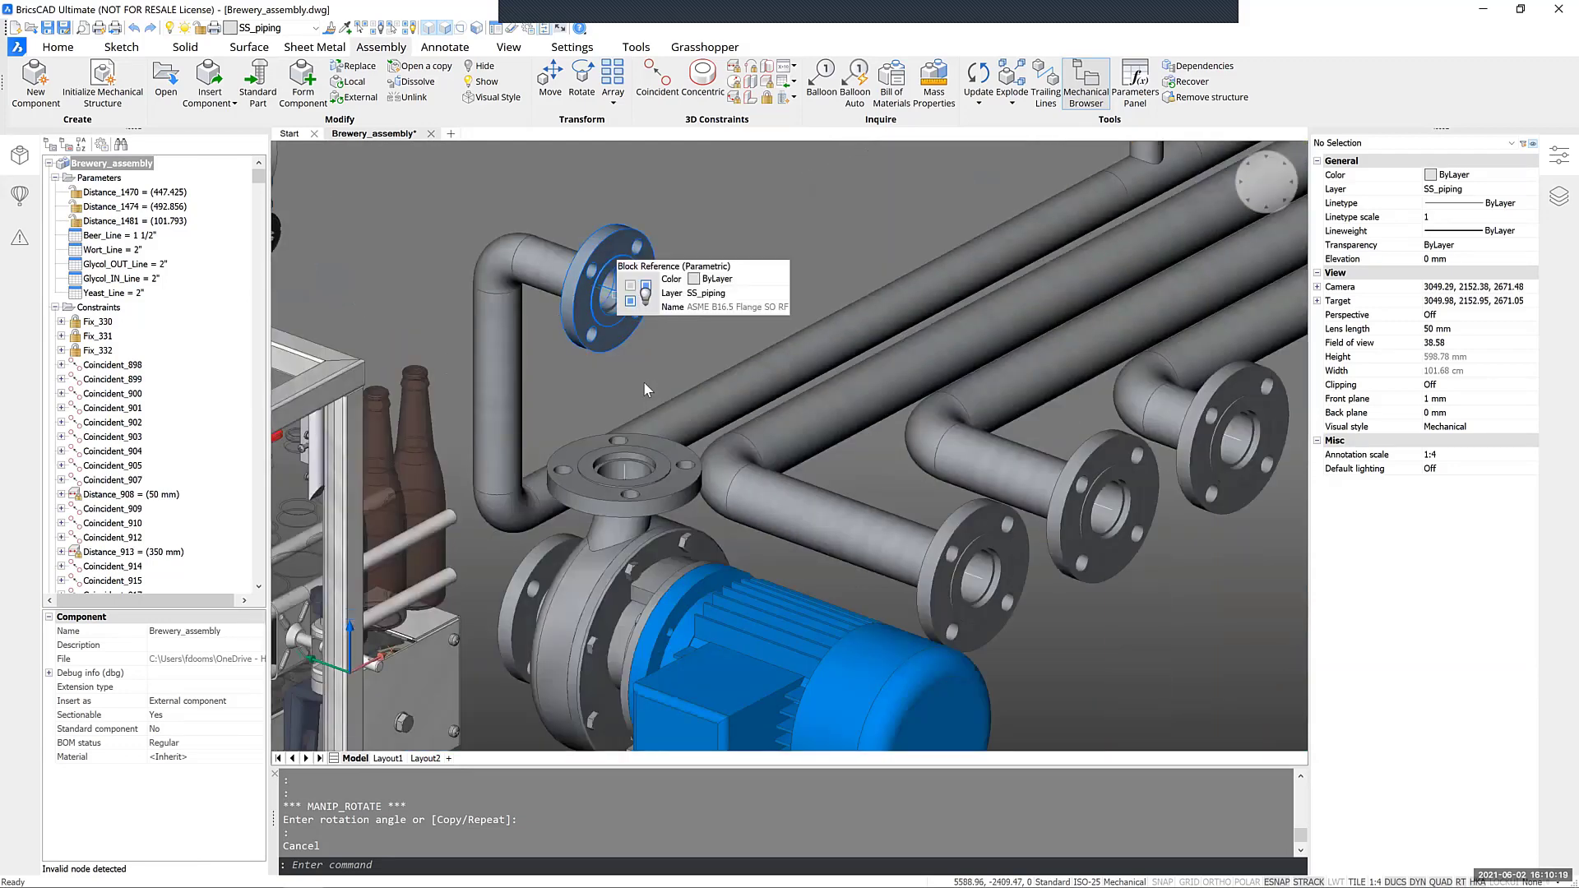
scroll(643, 381, "up", 3)
scroll(646, 391, "down", 1)
middle_click_drag(645, 392, 627, 463, "shift")
scroll(660, 423, "down", 1)
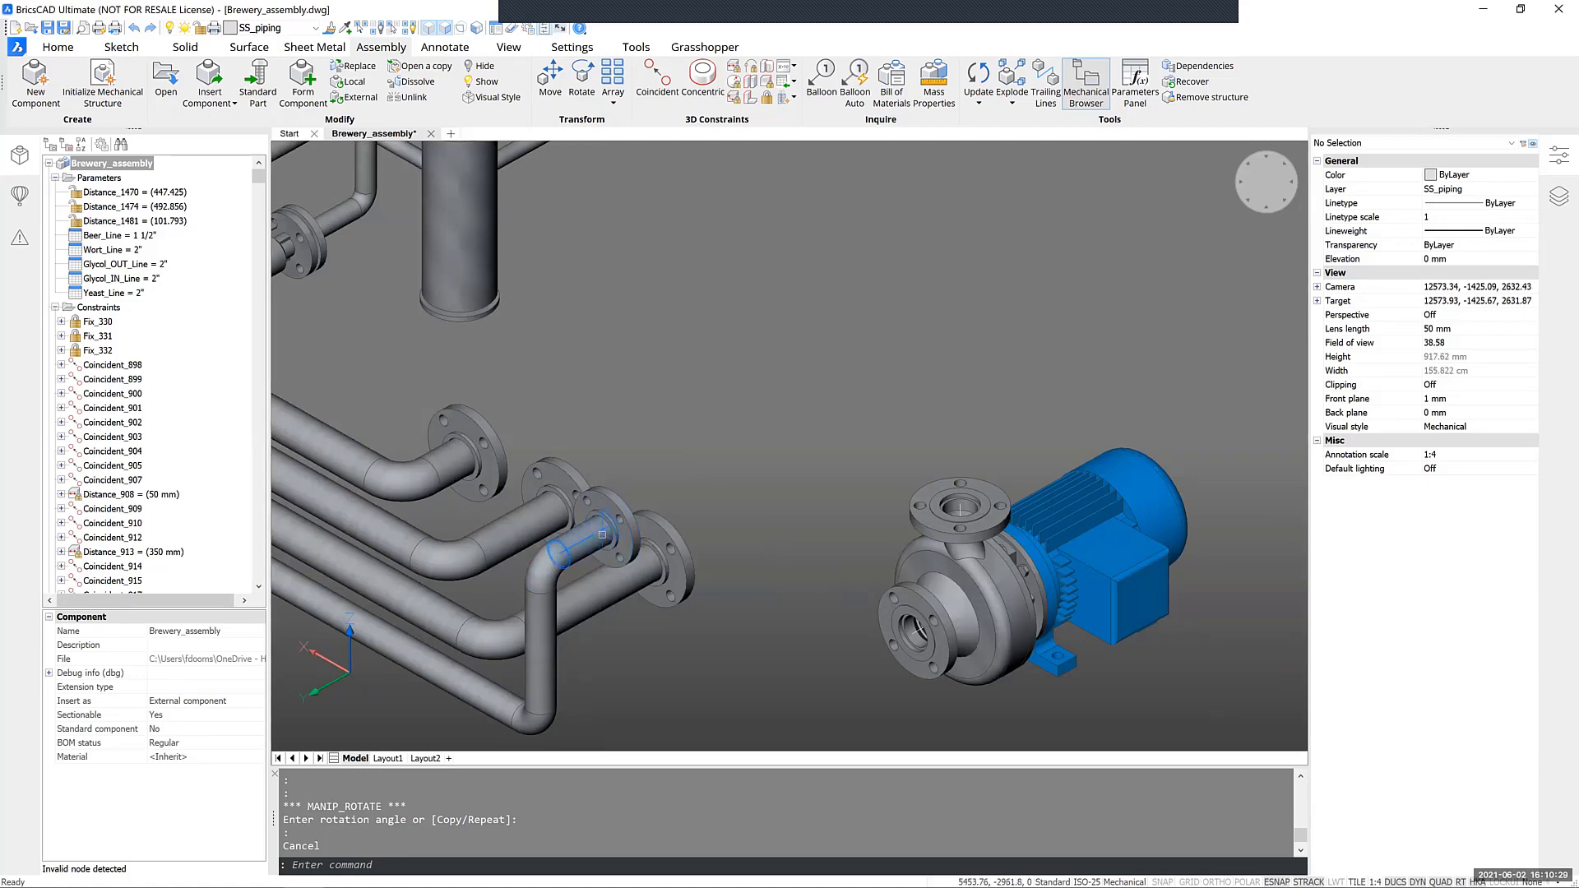
Examine the short pipe behind the reversed flange from other angles and look through the assembly's component, parameter and constraint list
middle_click_drag(763, 598, 658, 695, "shift")
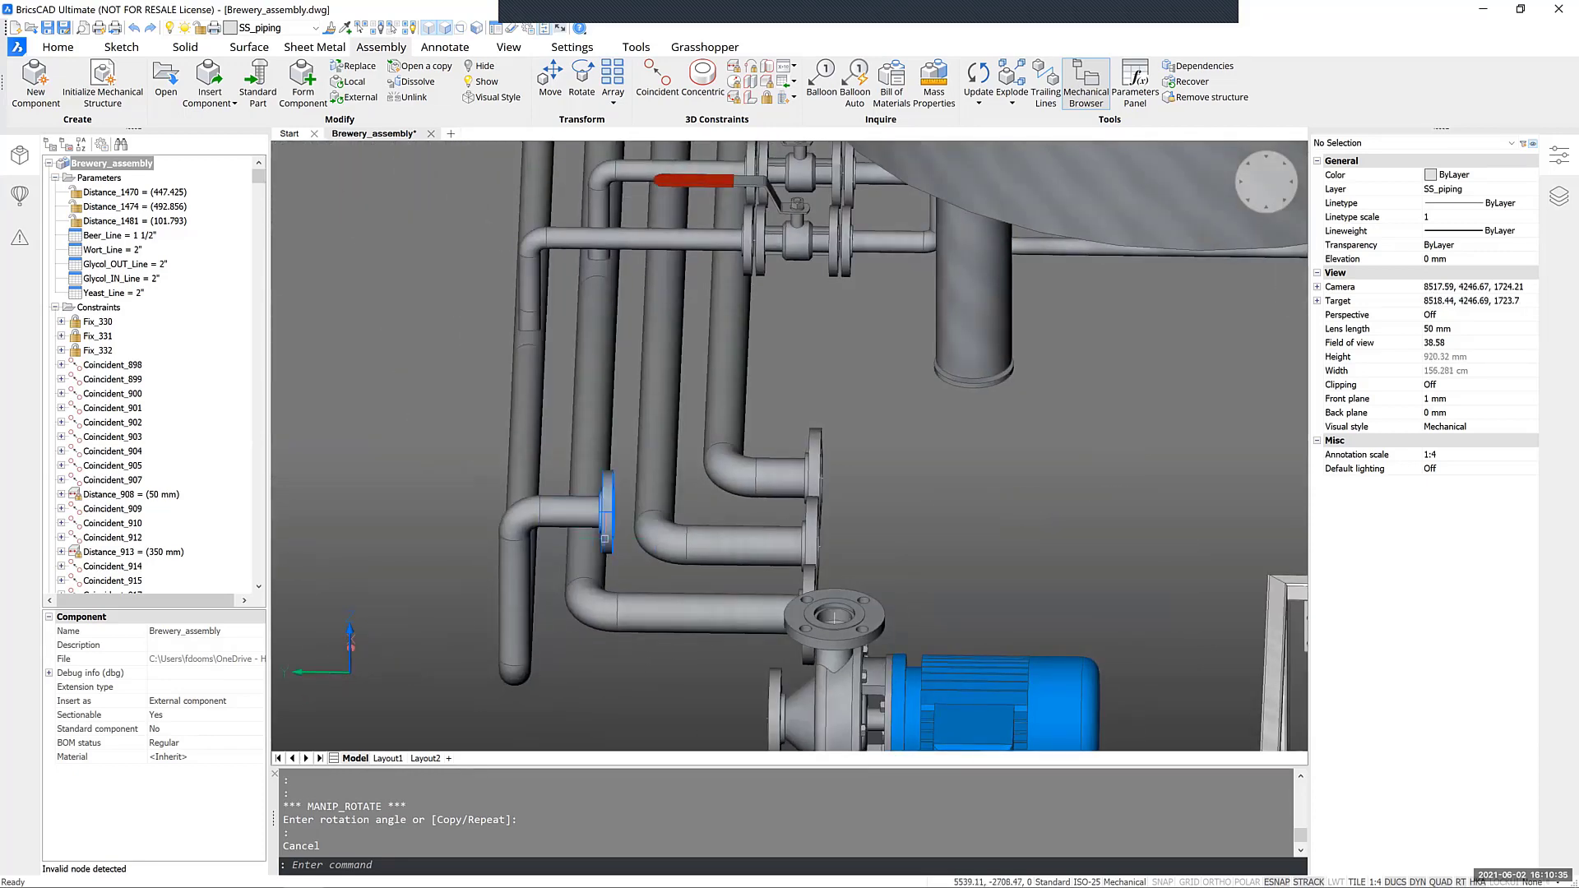
mouse_move(768, 705)
middle_mouse_down("shift")
mouse_move(788, 699)
mouse_move(756, 705)
middle_mouse_up("shift")
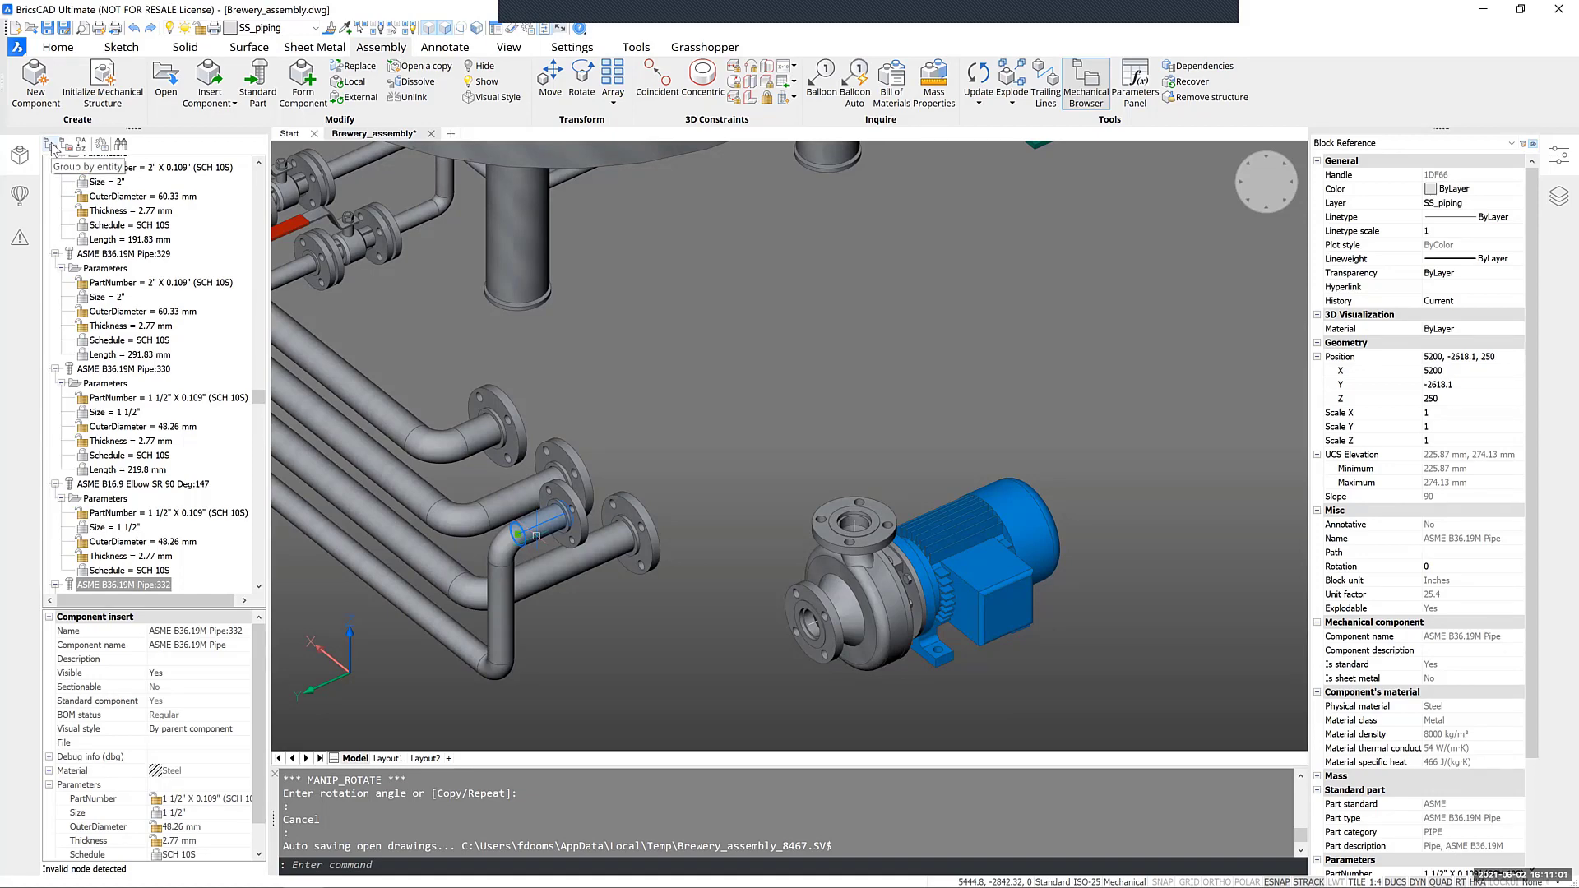
scroll(220, 374, "up", 2)
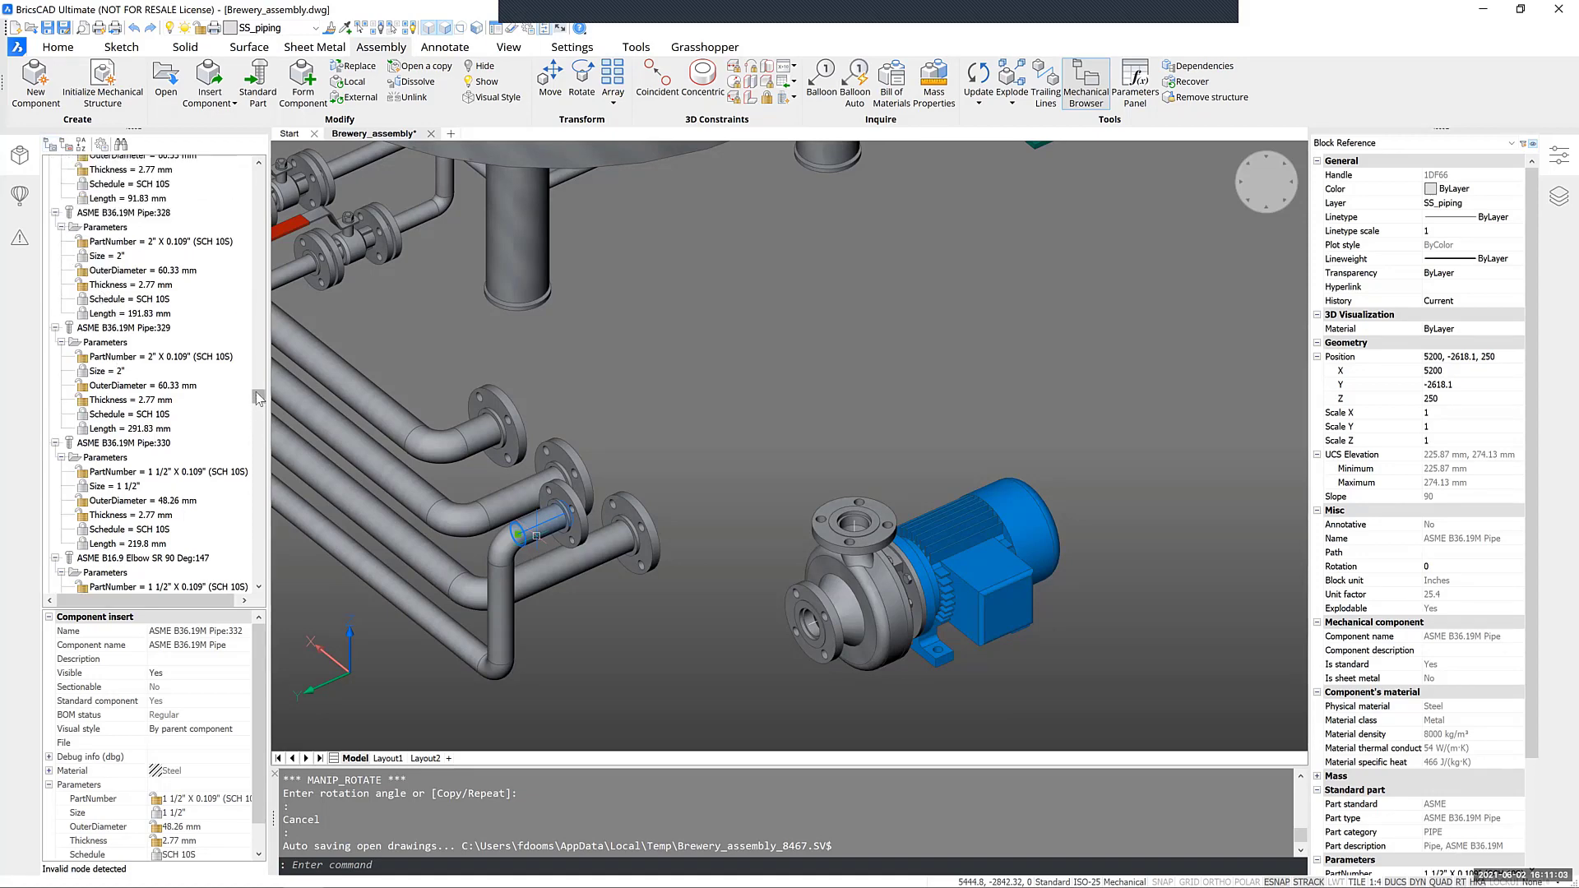
left_click_drag(258, 399, 235, 173)
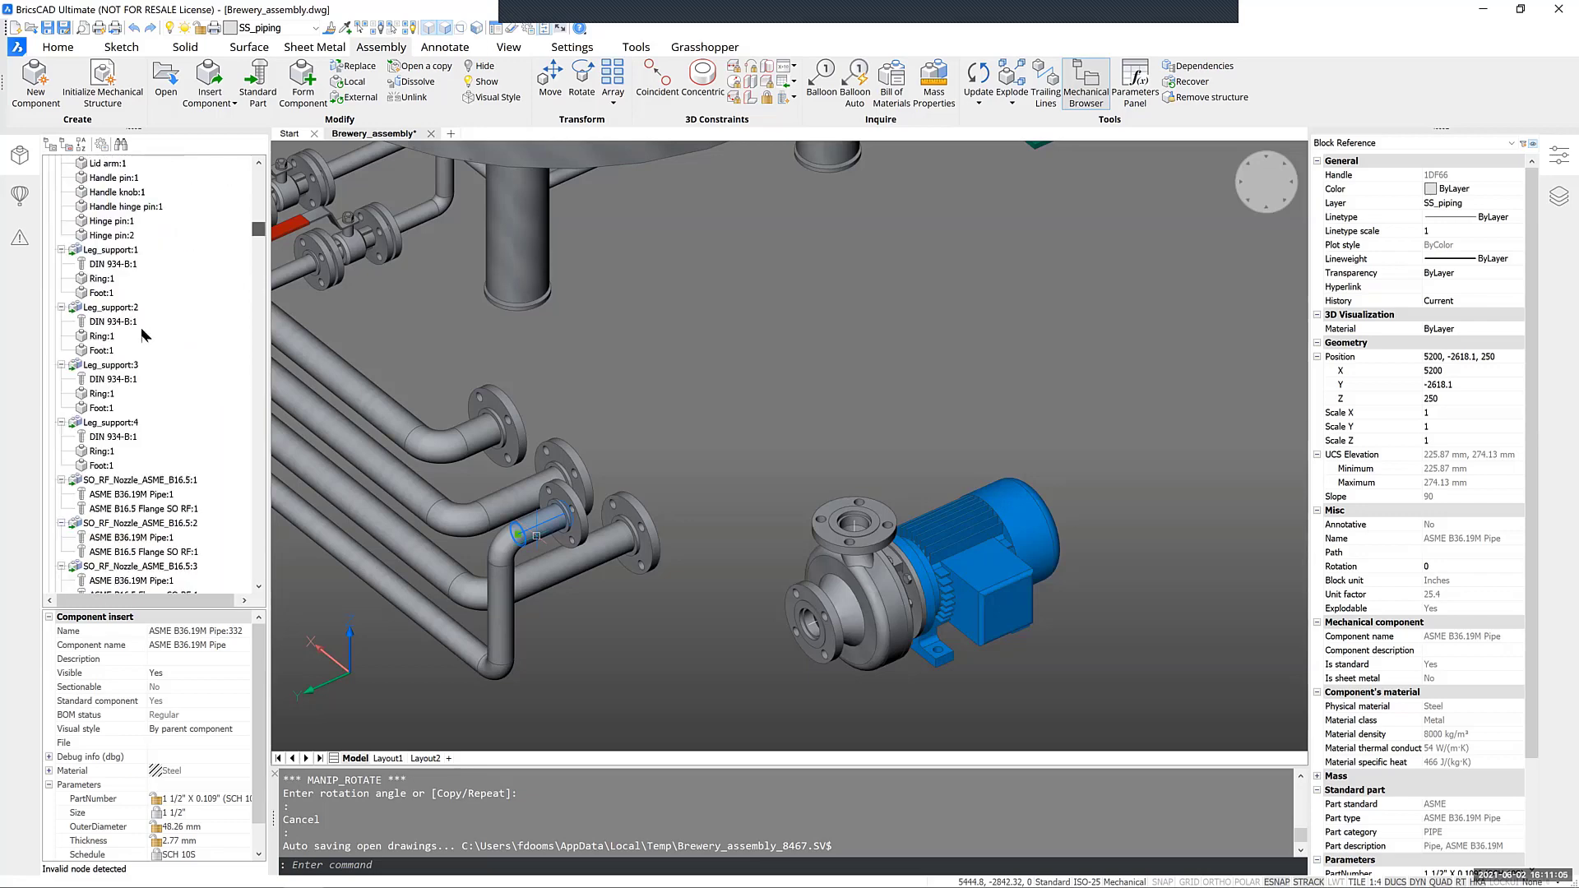
scroll(144, 333, "up", 5)
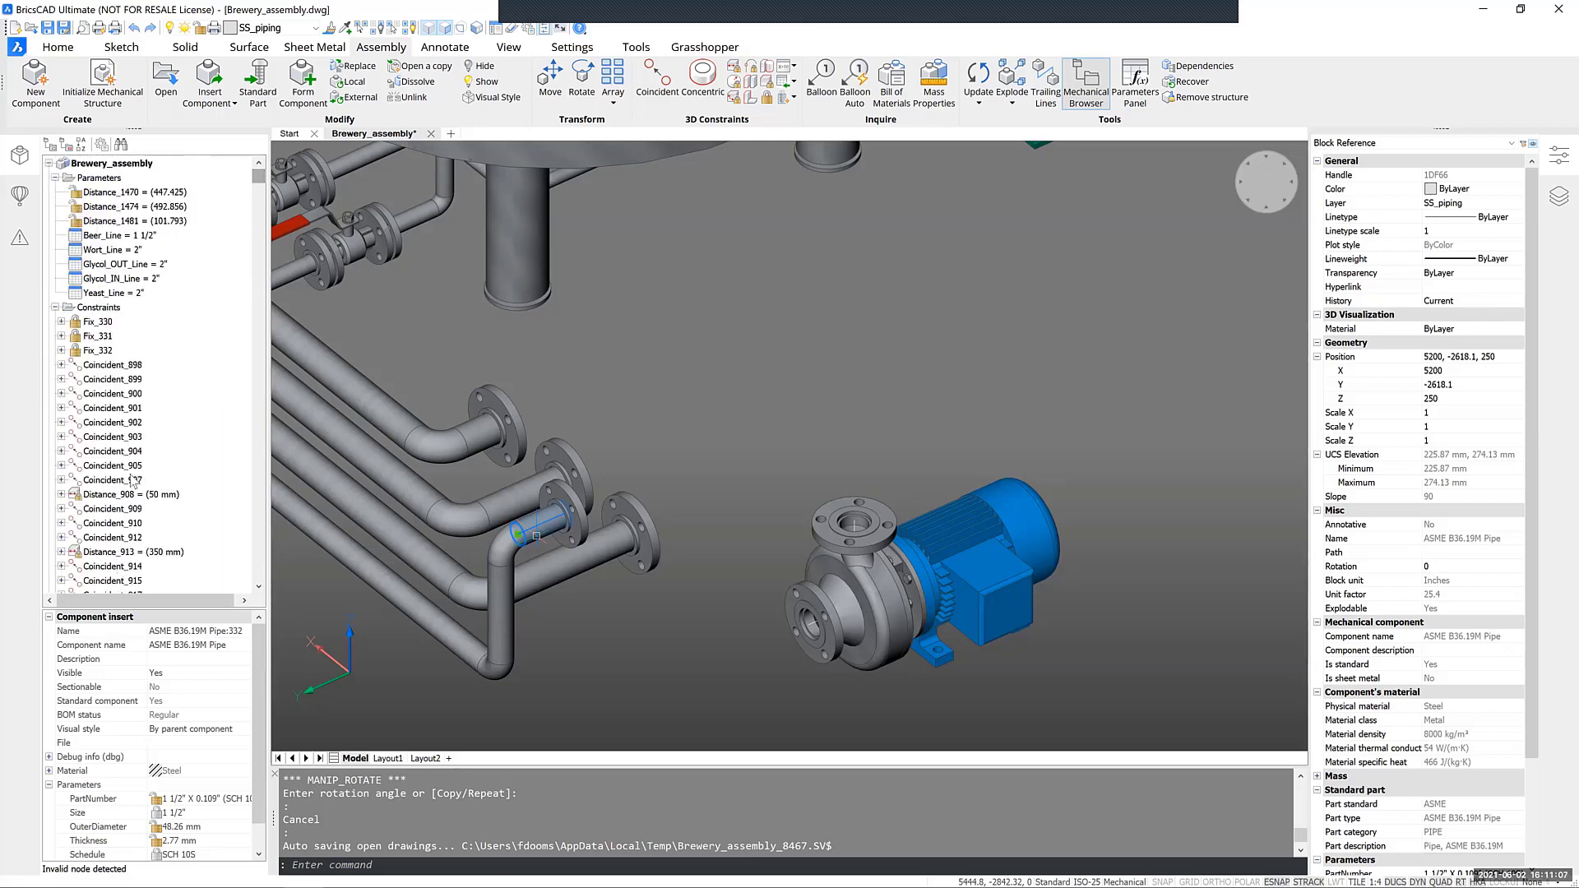
scroll(134, 477, "down", 6)
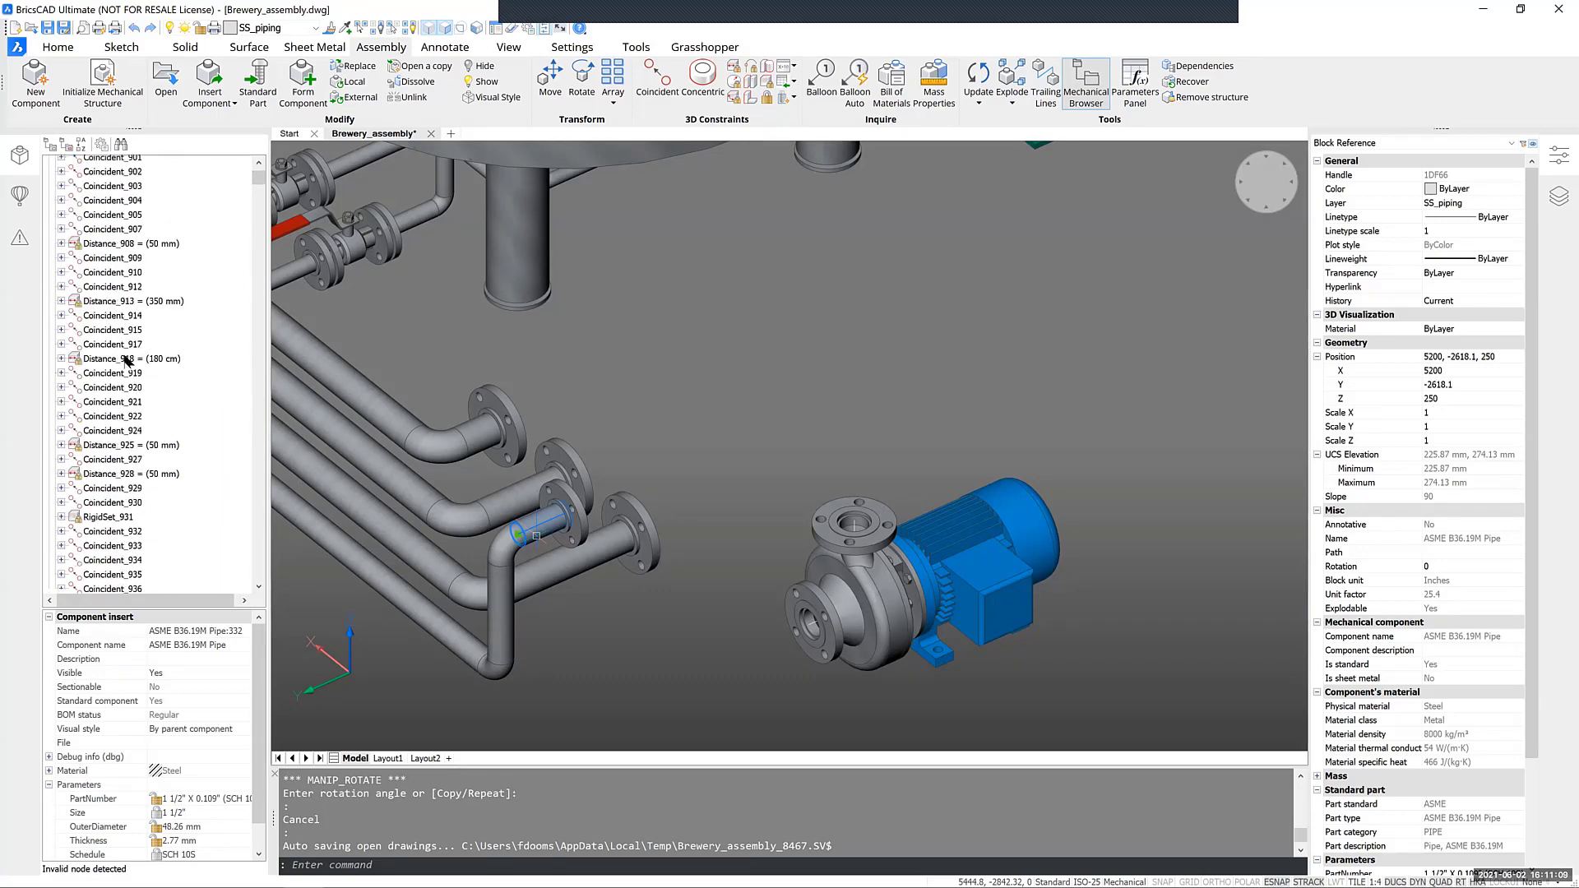
scroll(130, 265, "up", 6)
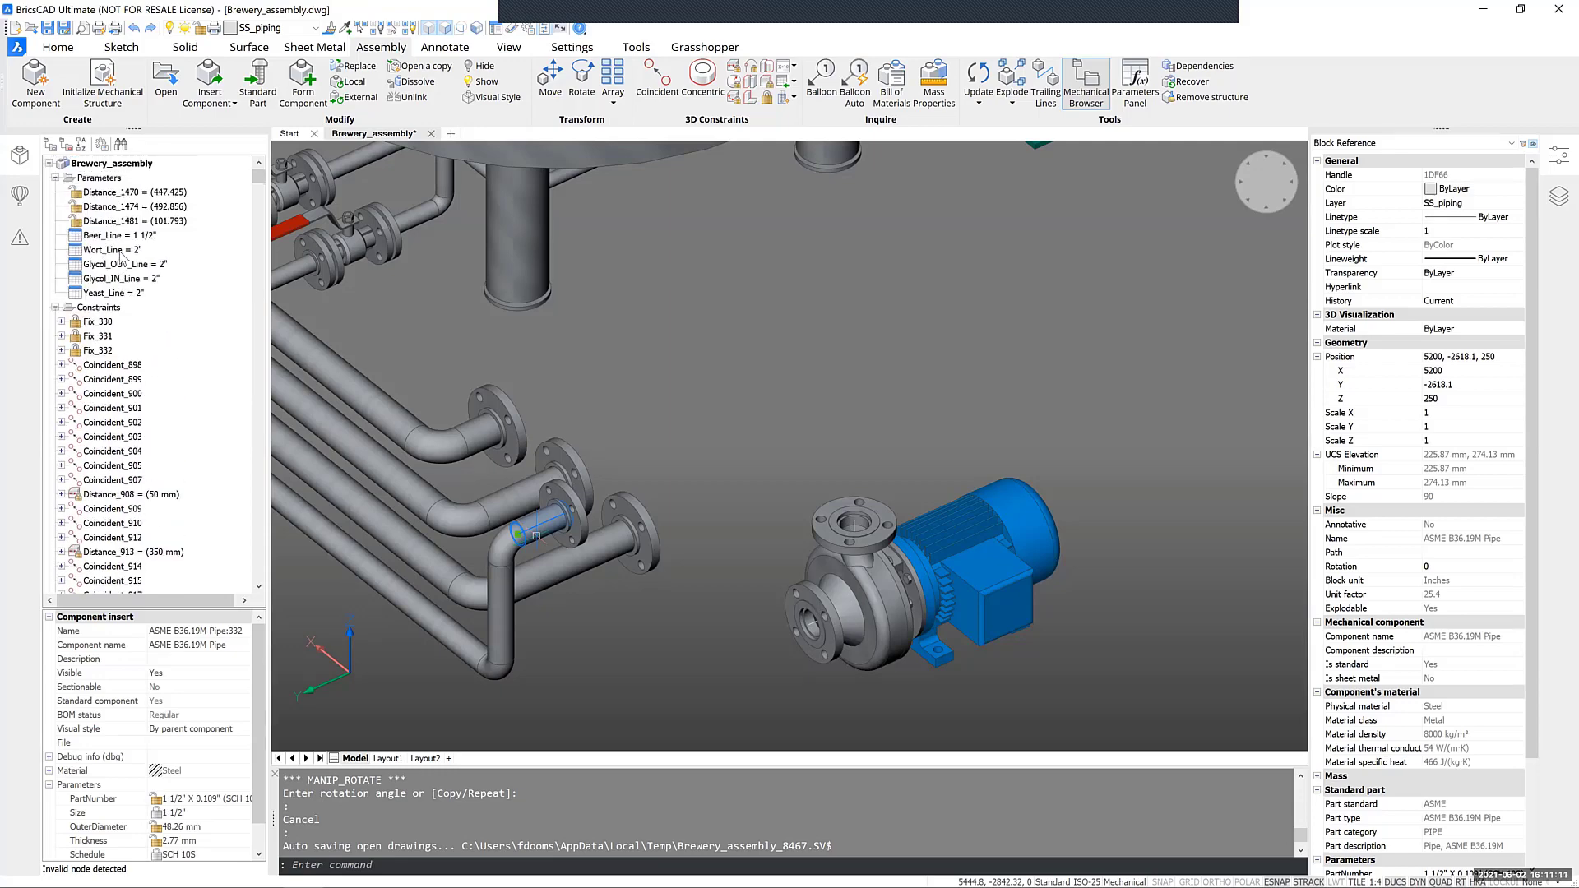
scroll(123, 374, "down", 2)
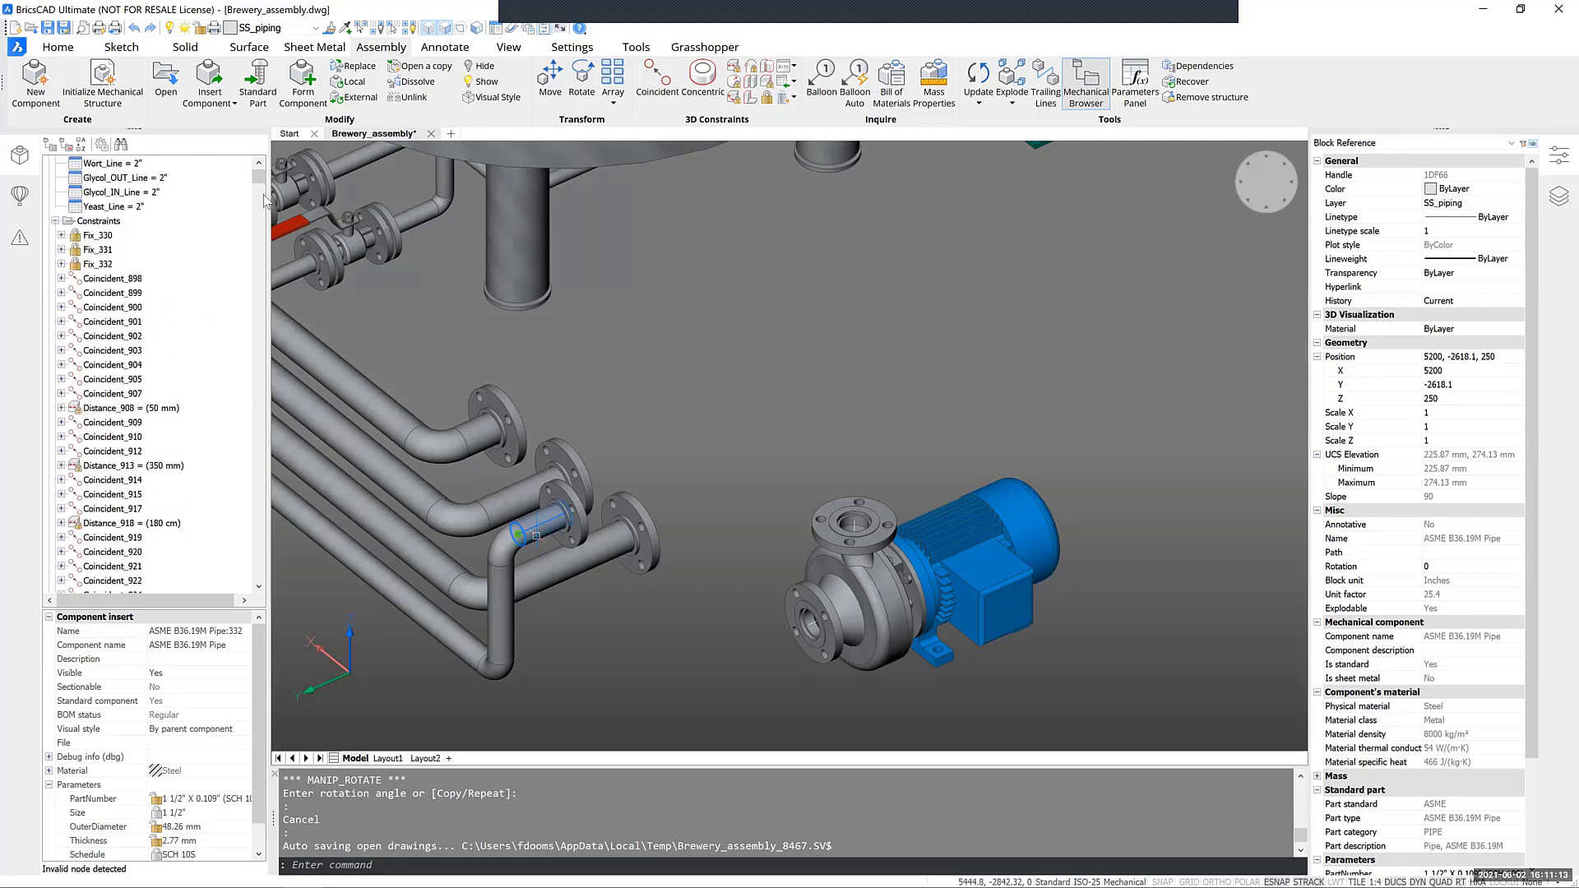
left_click_drag(260, 183, 246, 395)
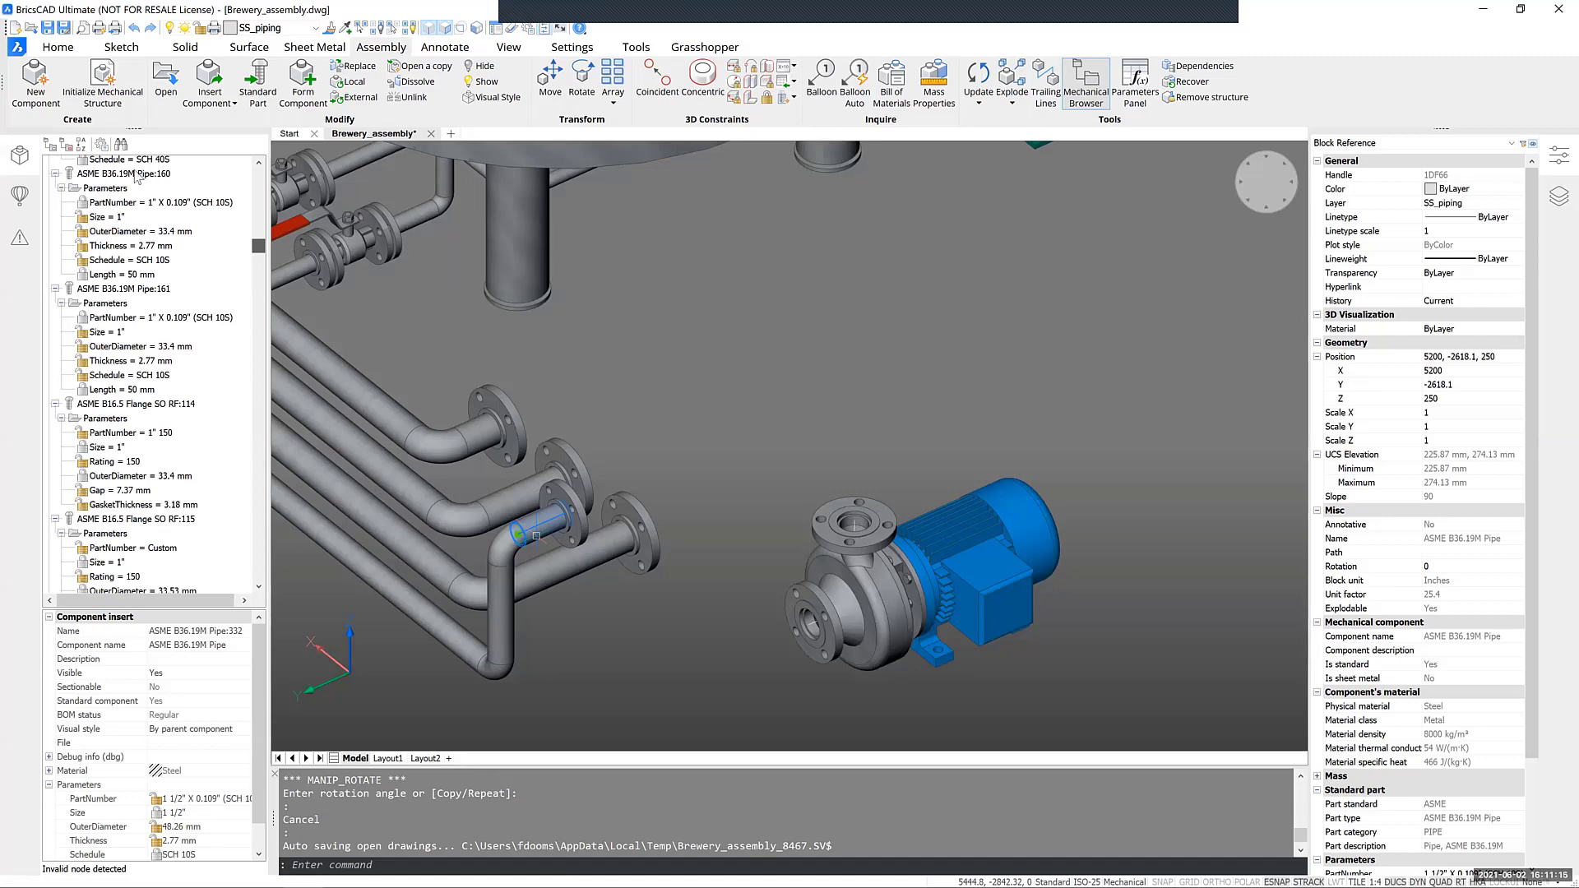
Group the constraints by entity and inspect the distance constraint of the 1 1/2" pipe between the elbow and the reversed flange
left_click(50, 145)
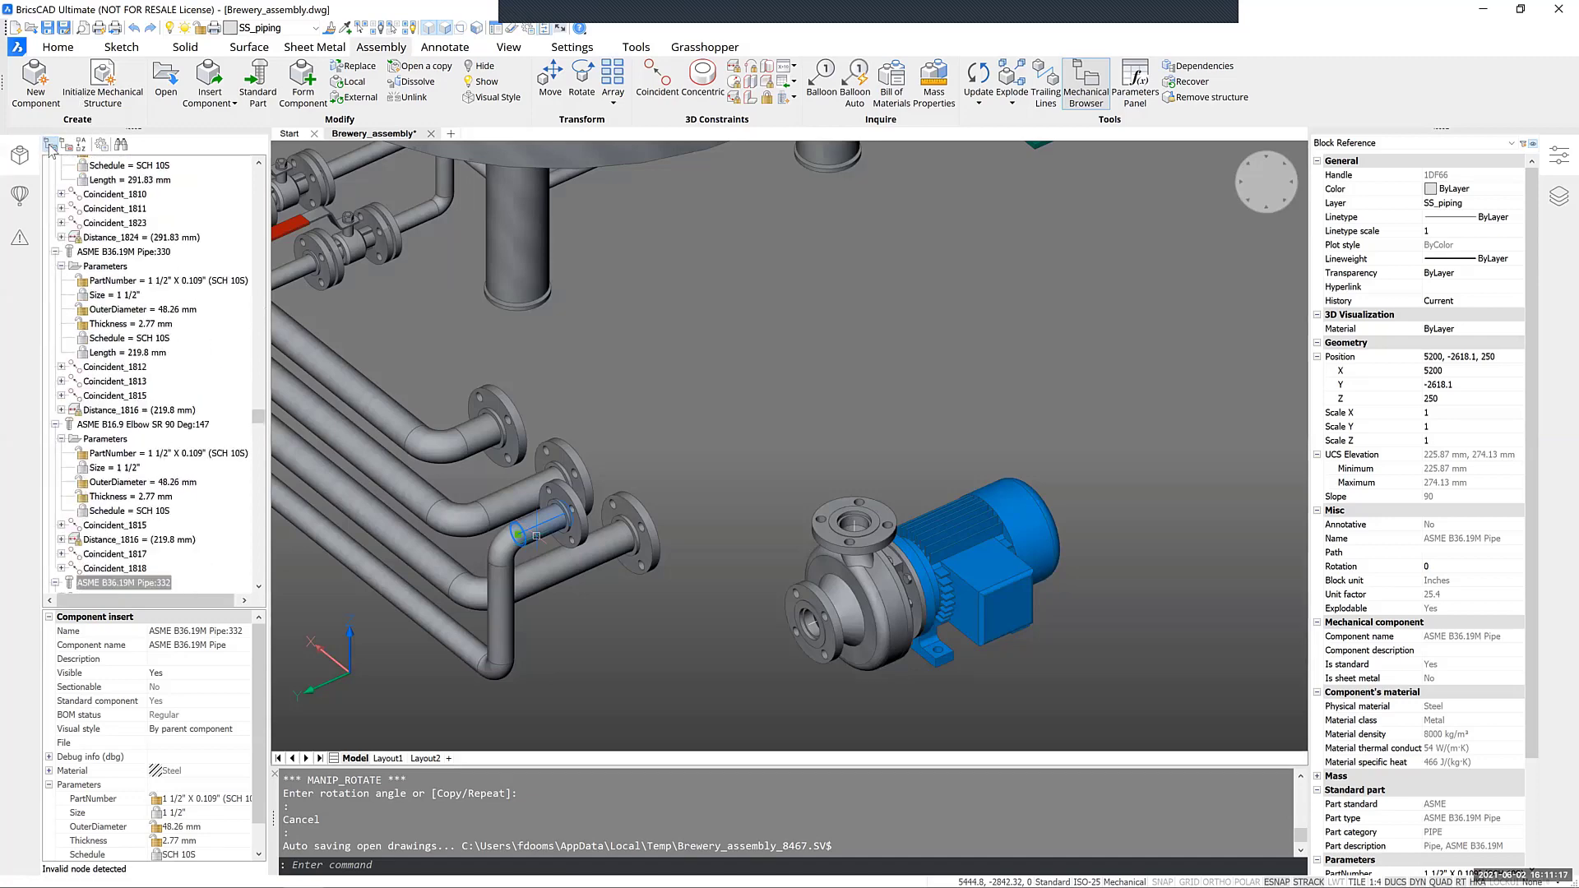
scroll(154, 361, "down", 1)
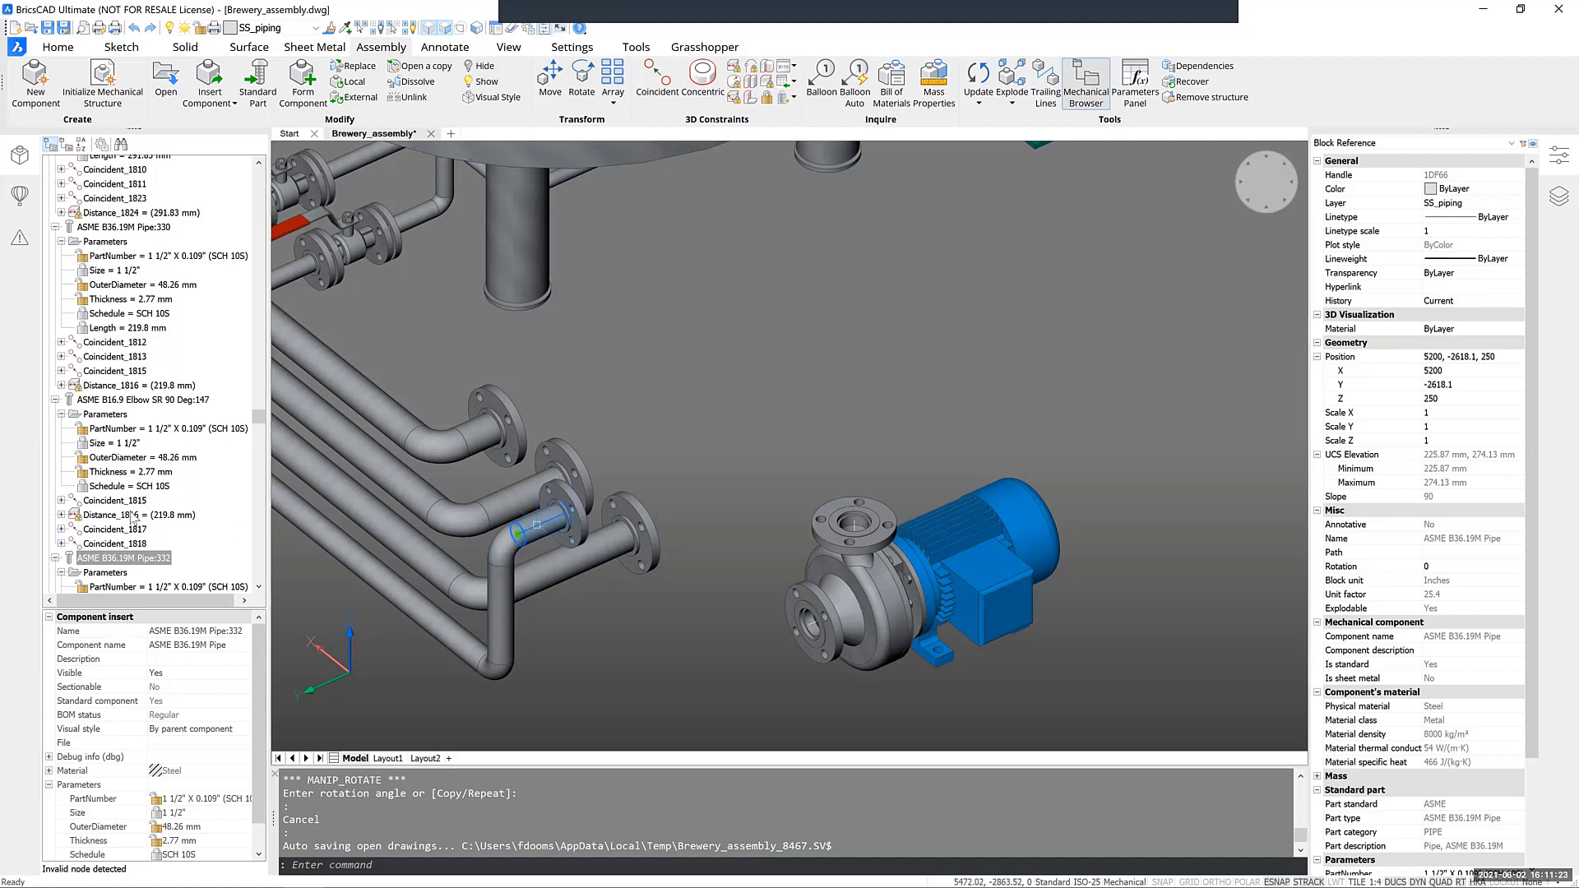
scroll(103, 503, "down", 2)
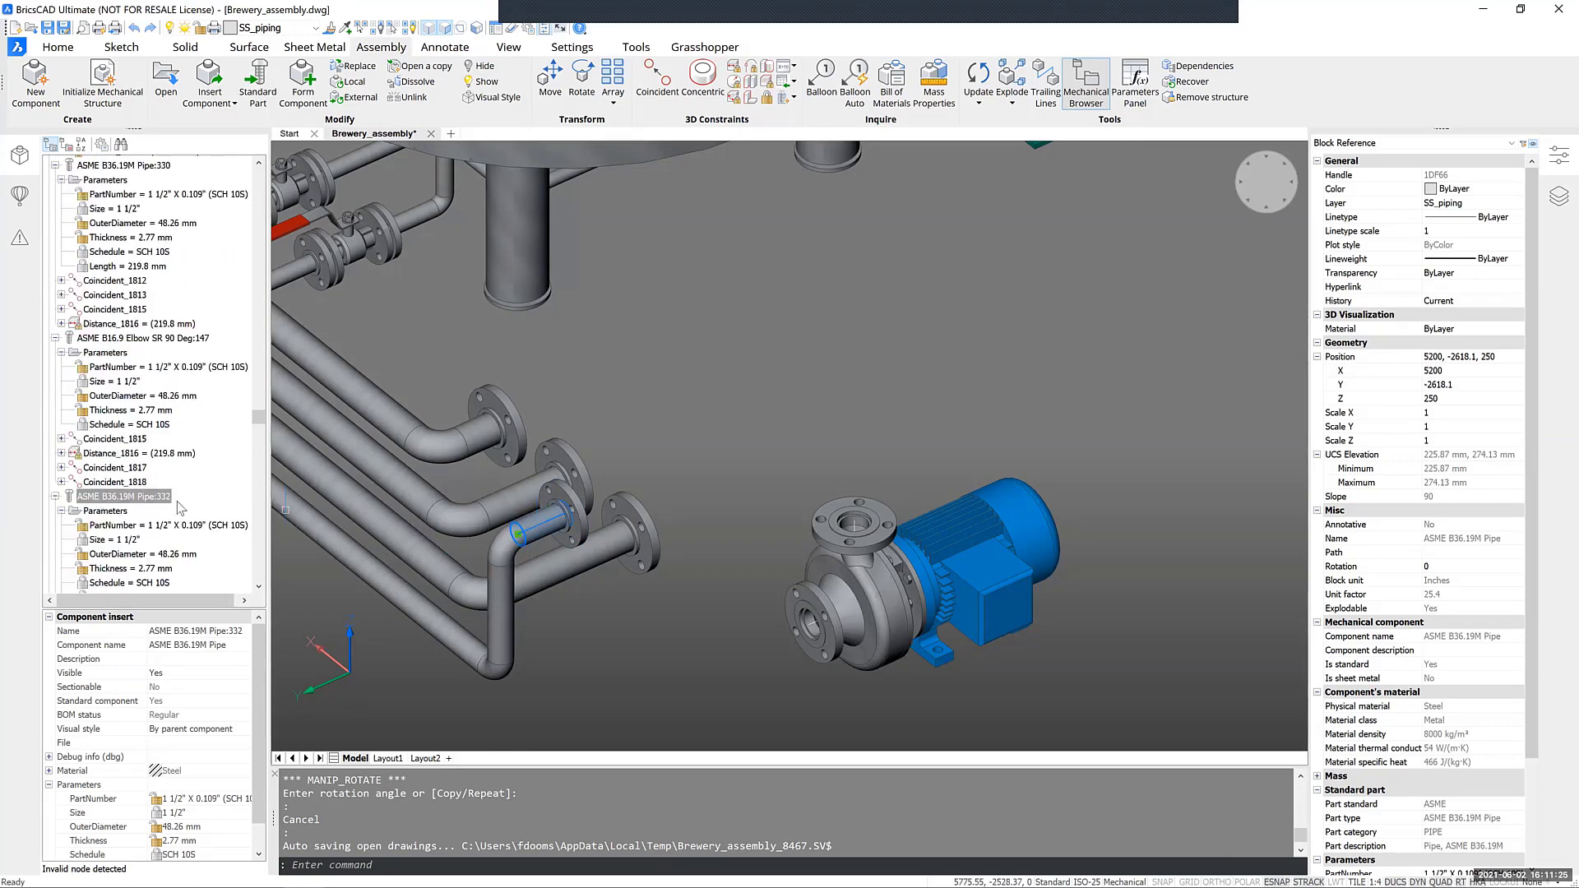
scroll(147, 507, "down", 5)
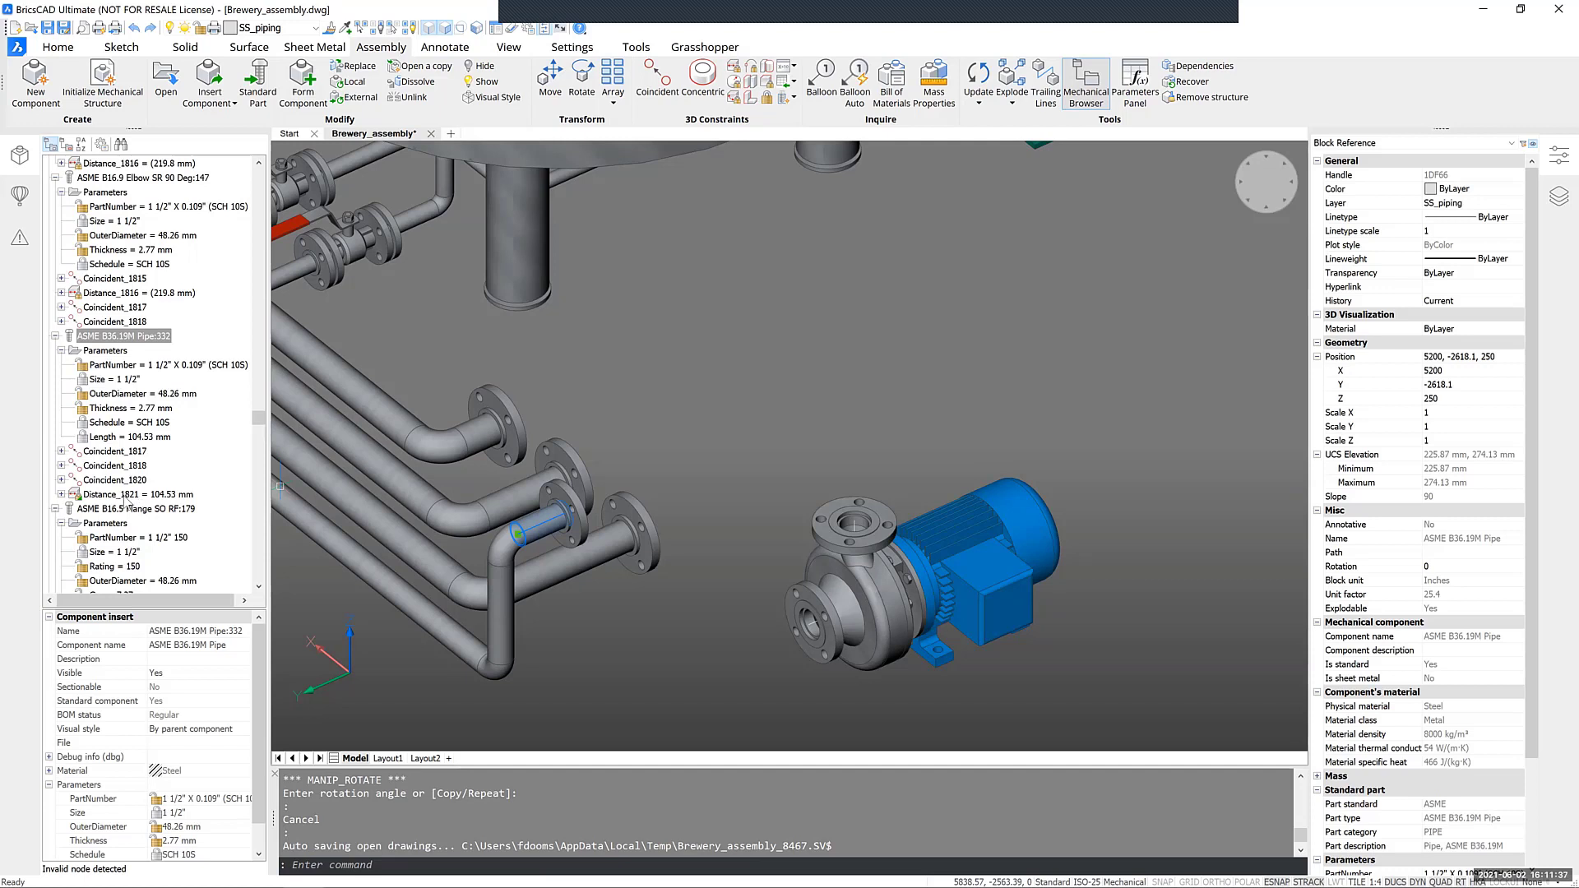
left_click(194, 497)
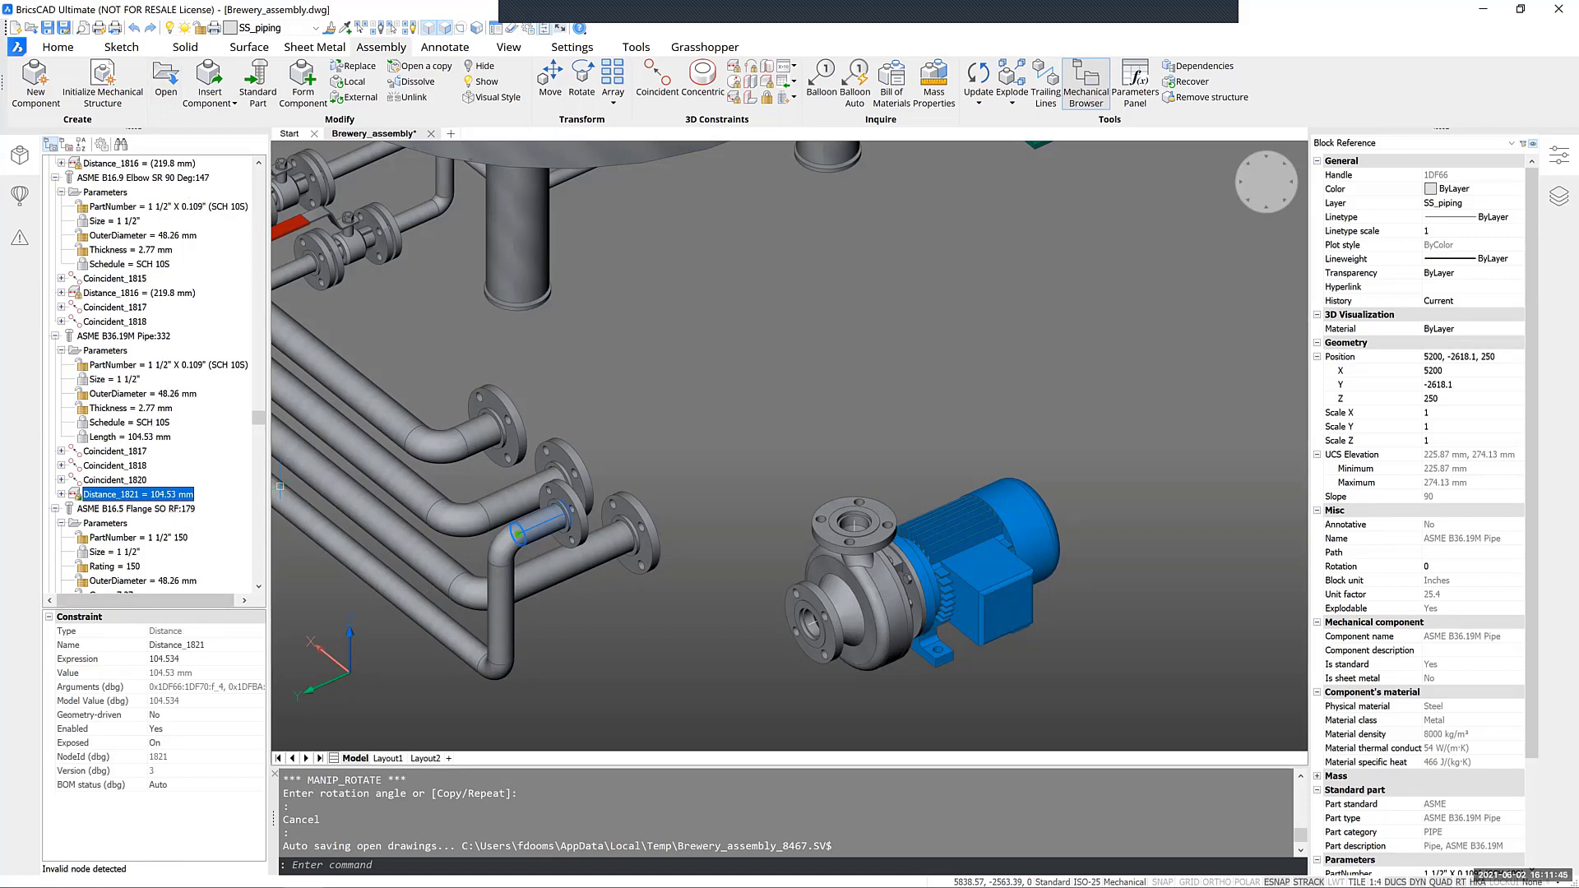
key("Escape")
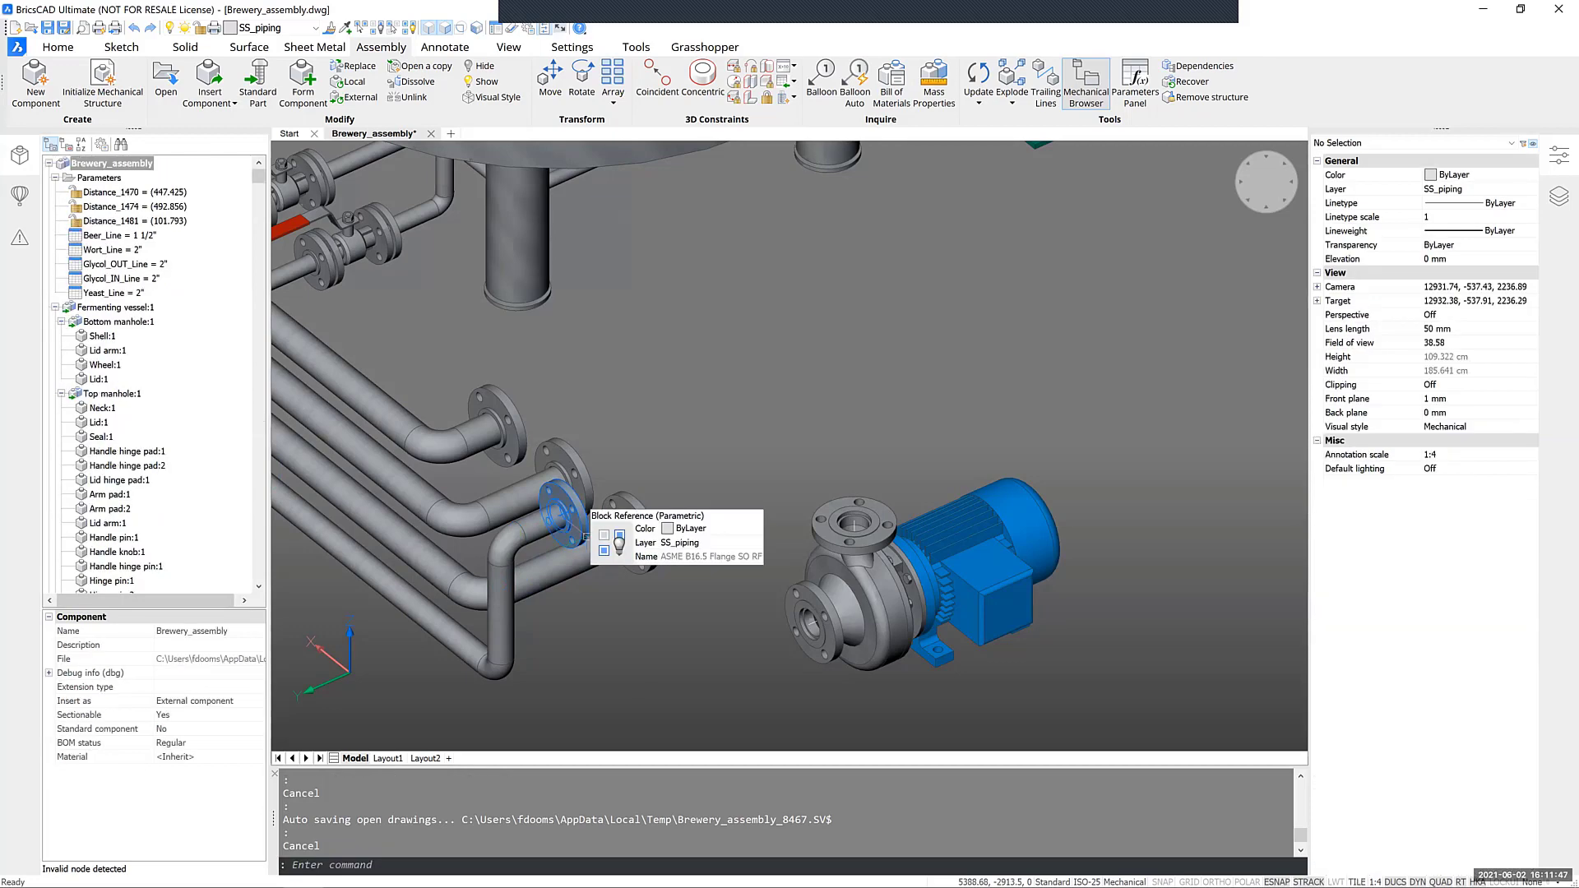
left_click(575, 506)
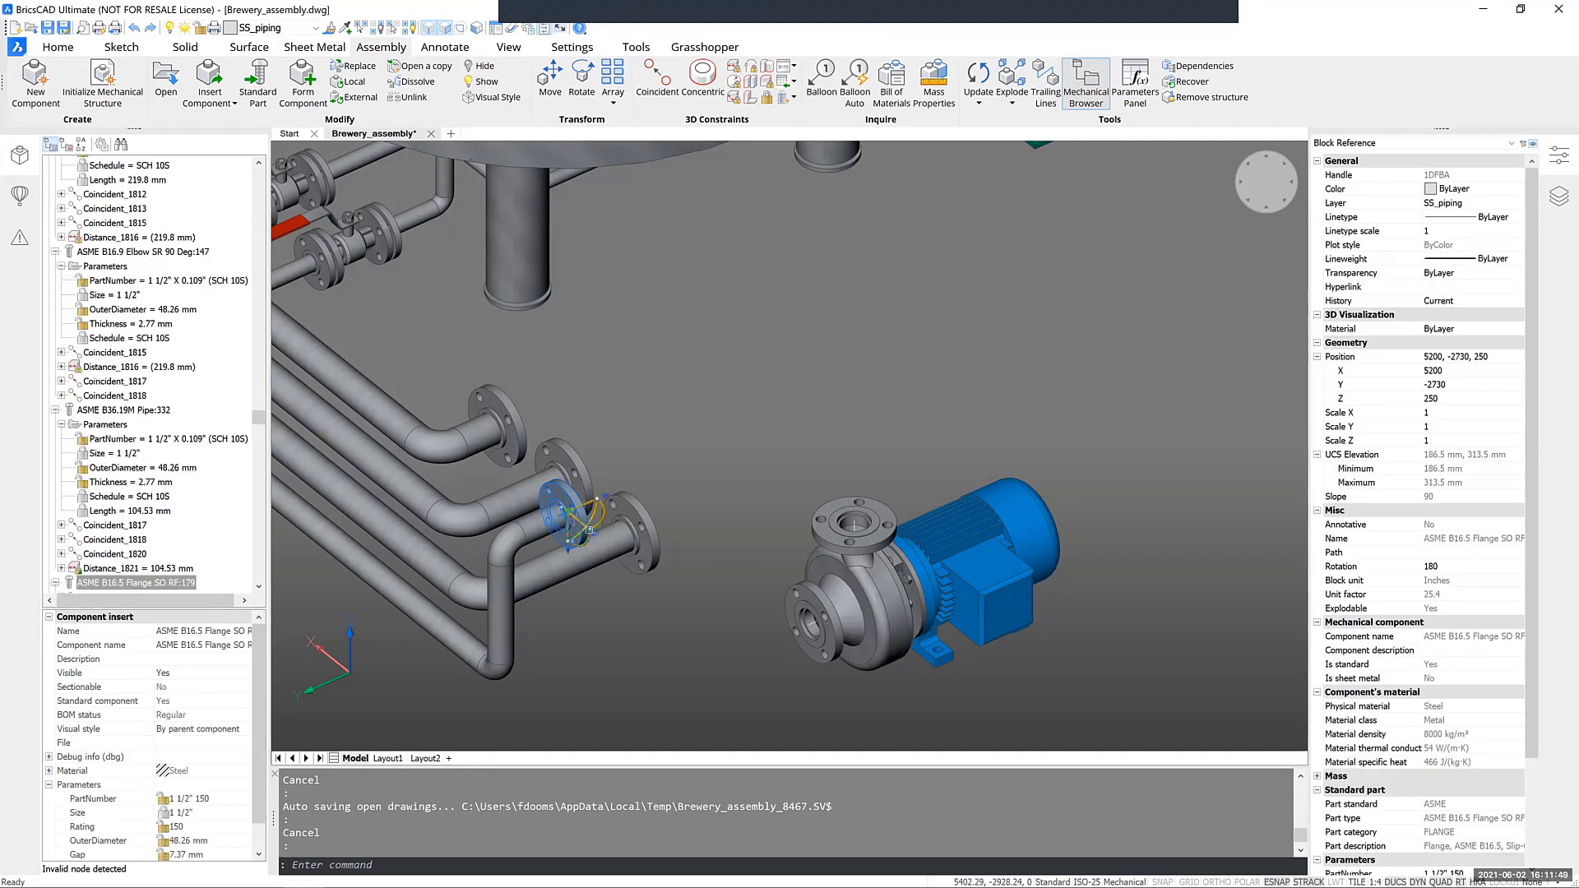
left_click(570, 510)
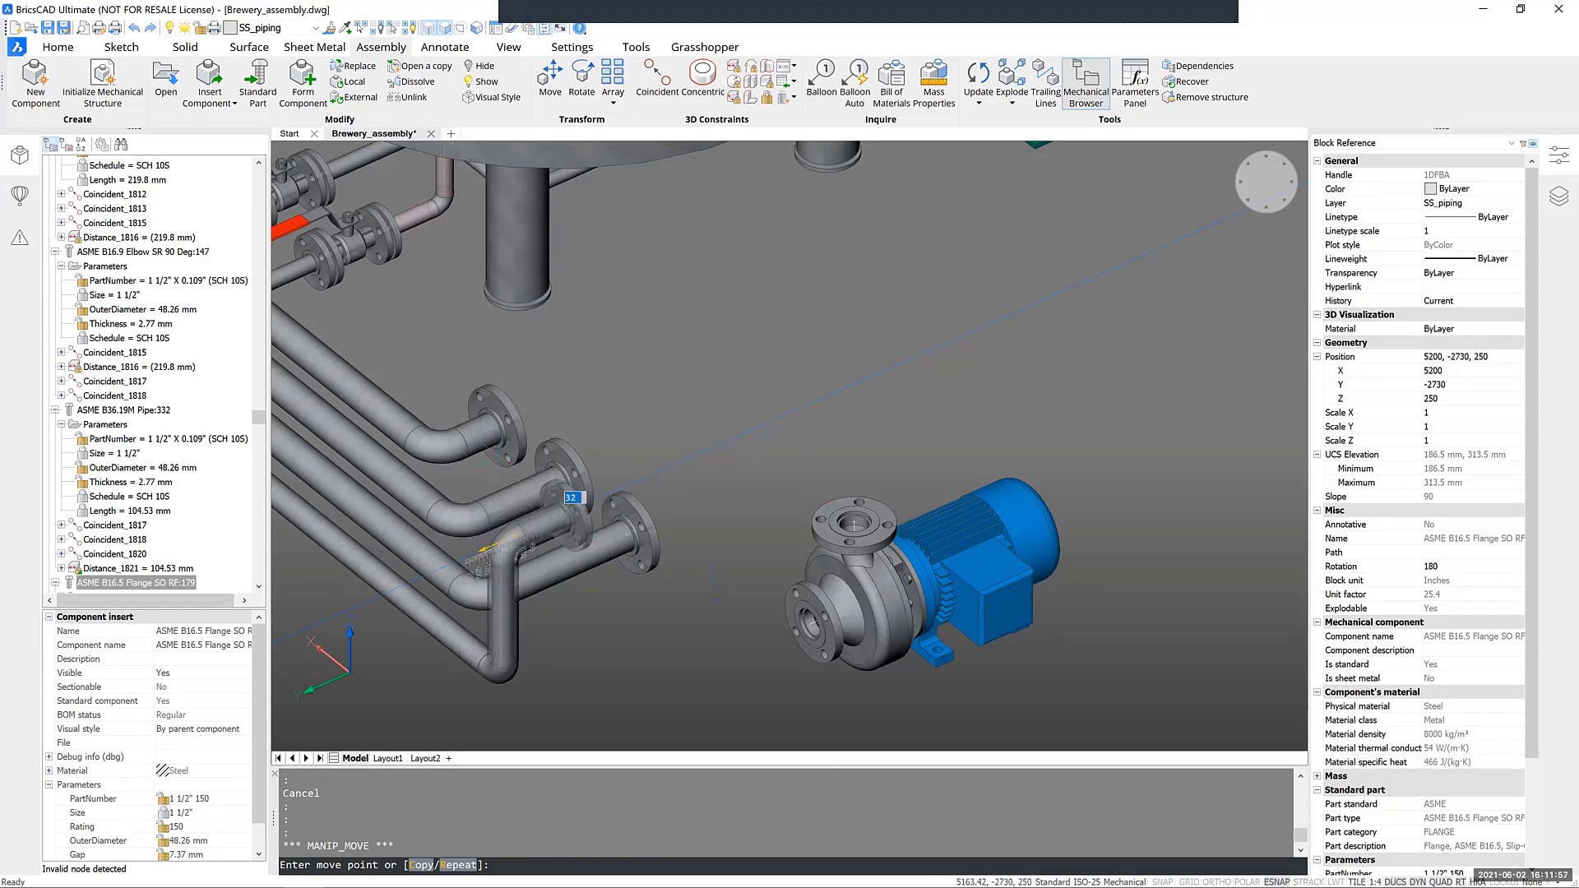
key("Escape")
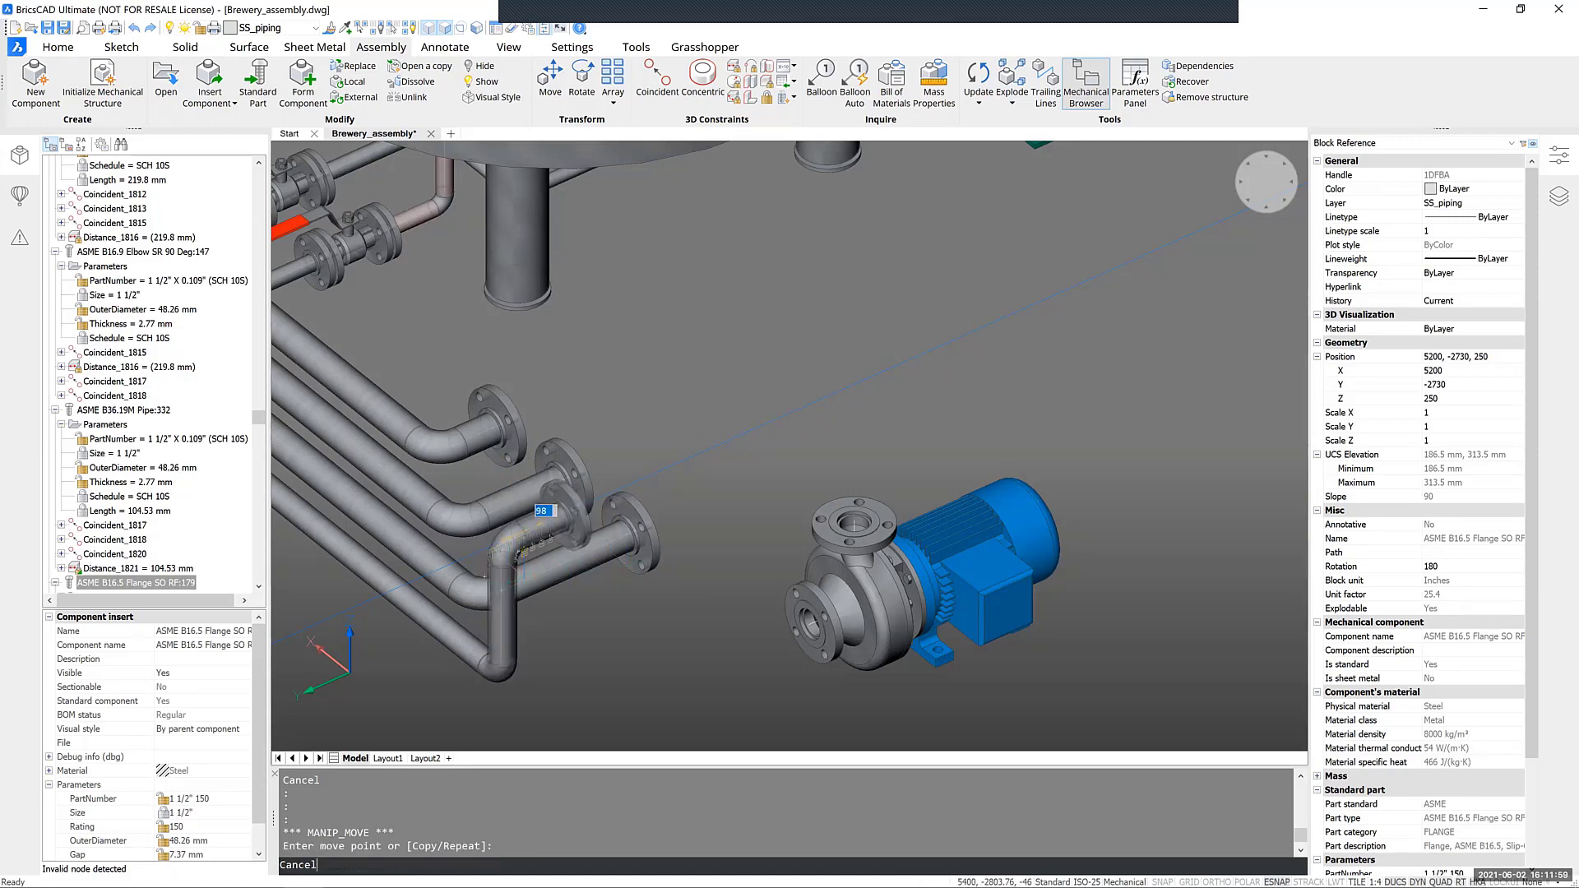
key("Escape")
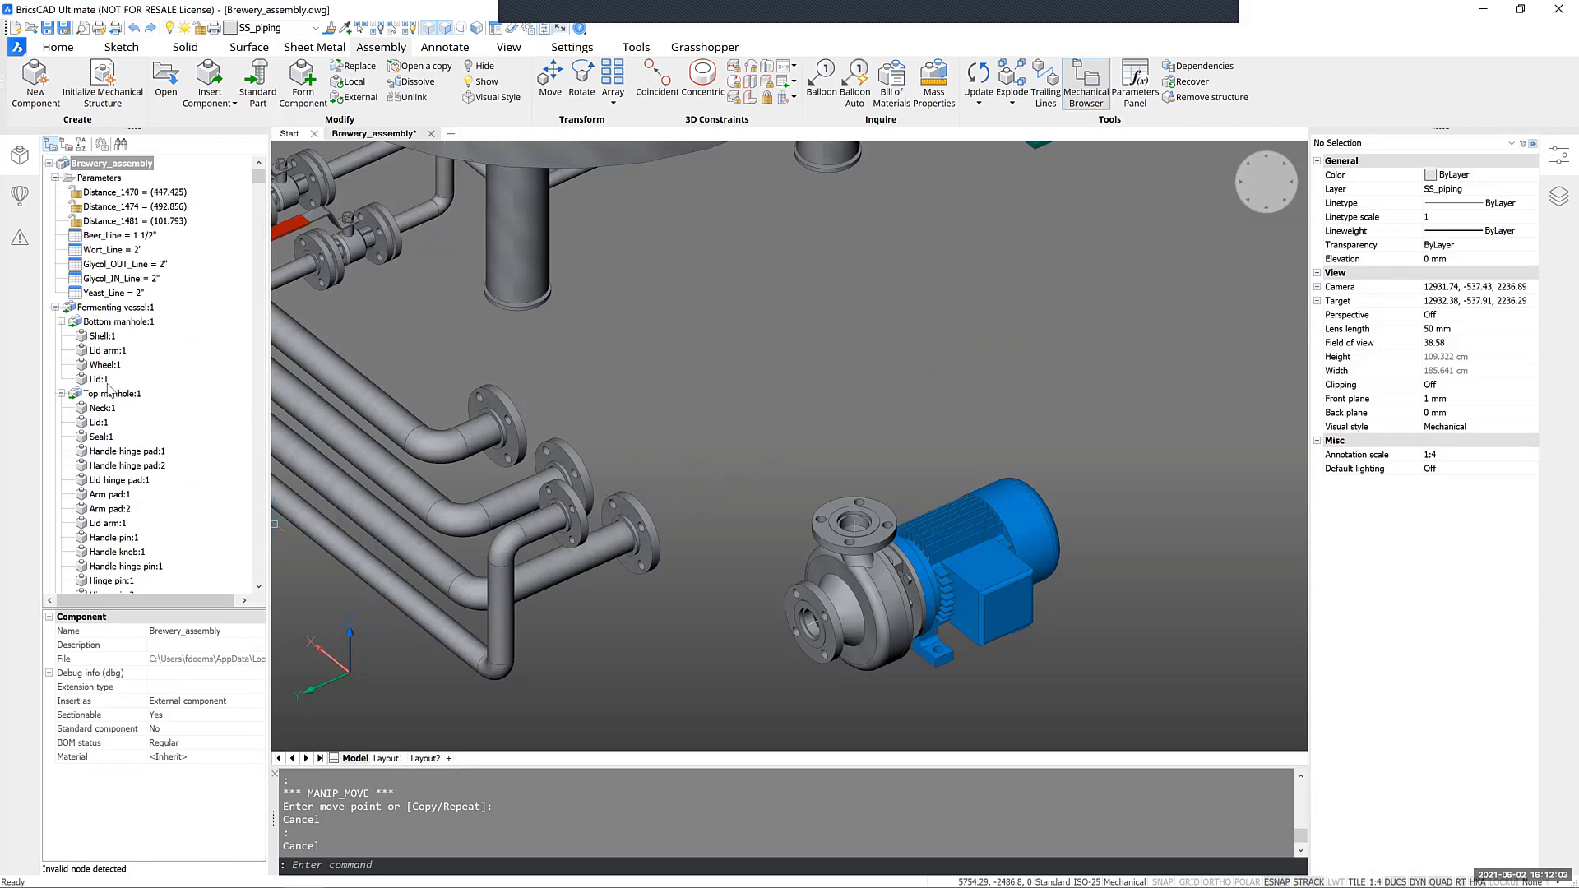
Make the distance constraint of the short 1 1/2" pipe between elbow and flange geometry-driven, and select the flange at its end
scroll(110, 386, "down", 3)
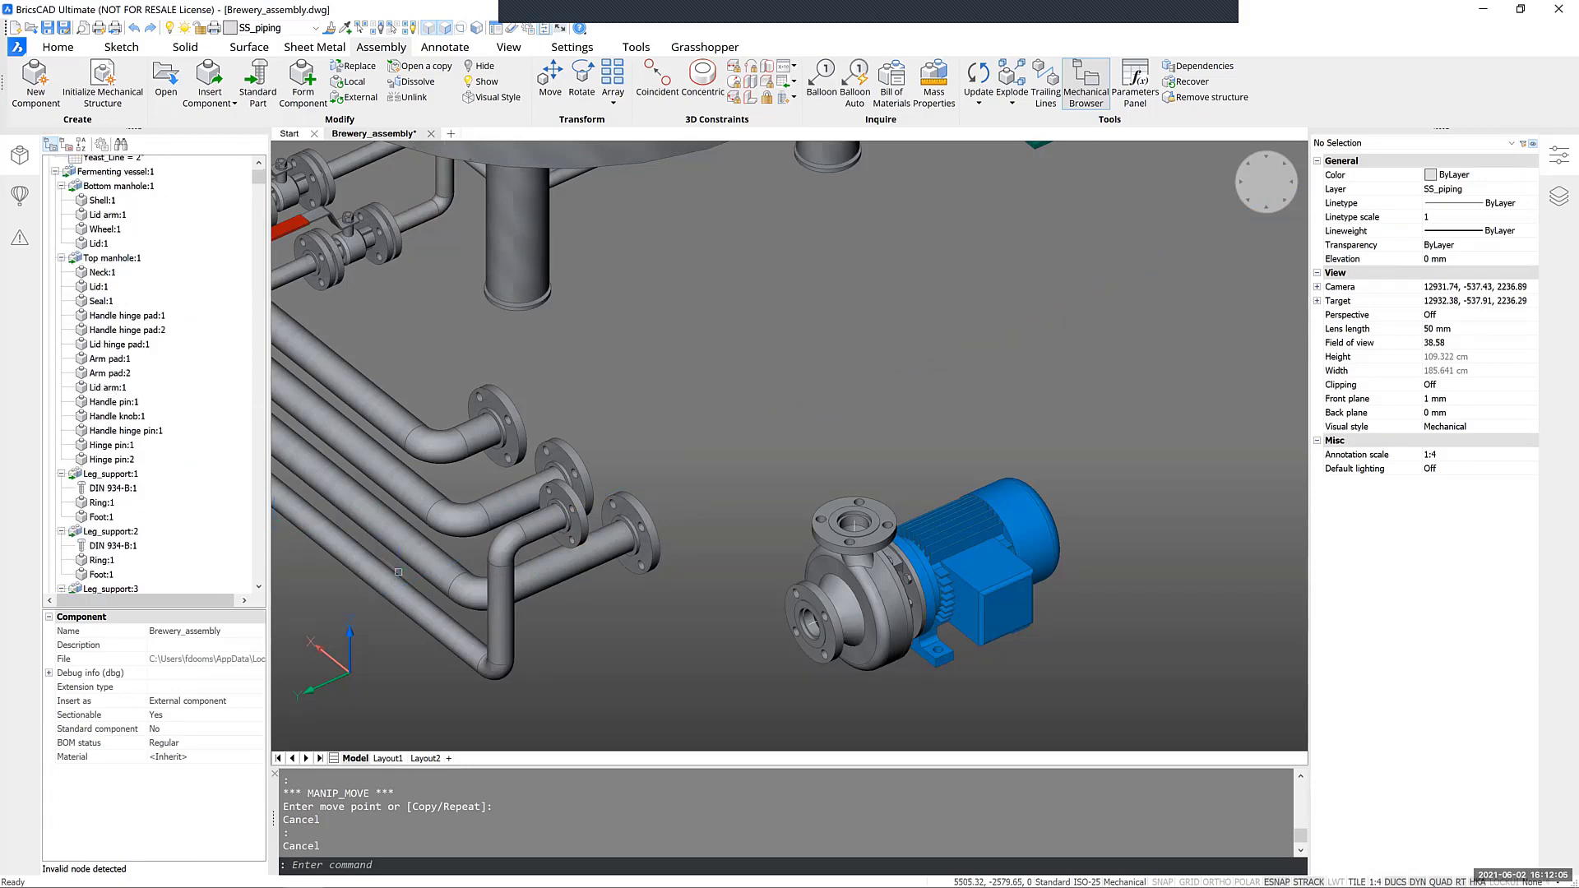
left_click(521, 528)
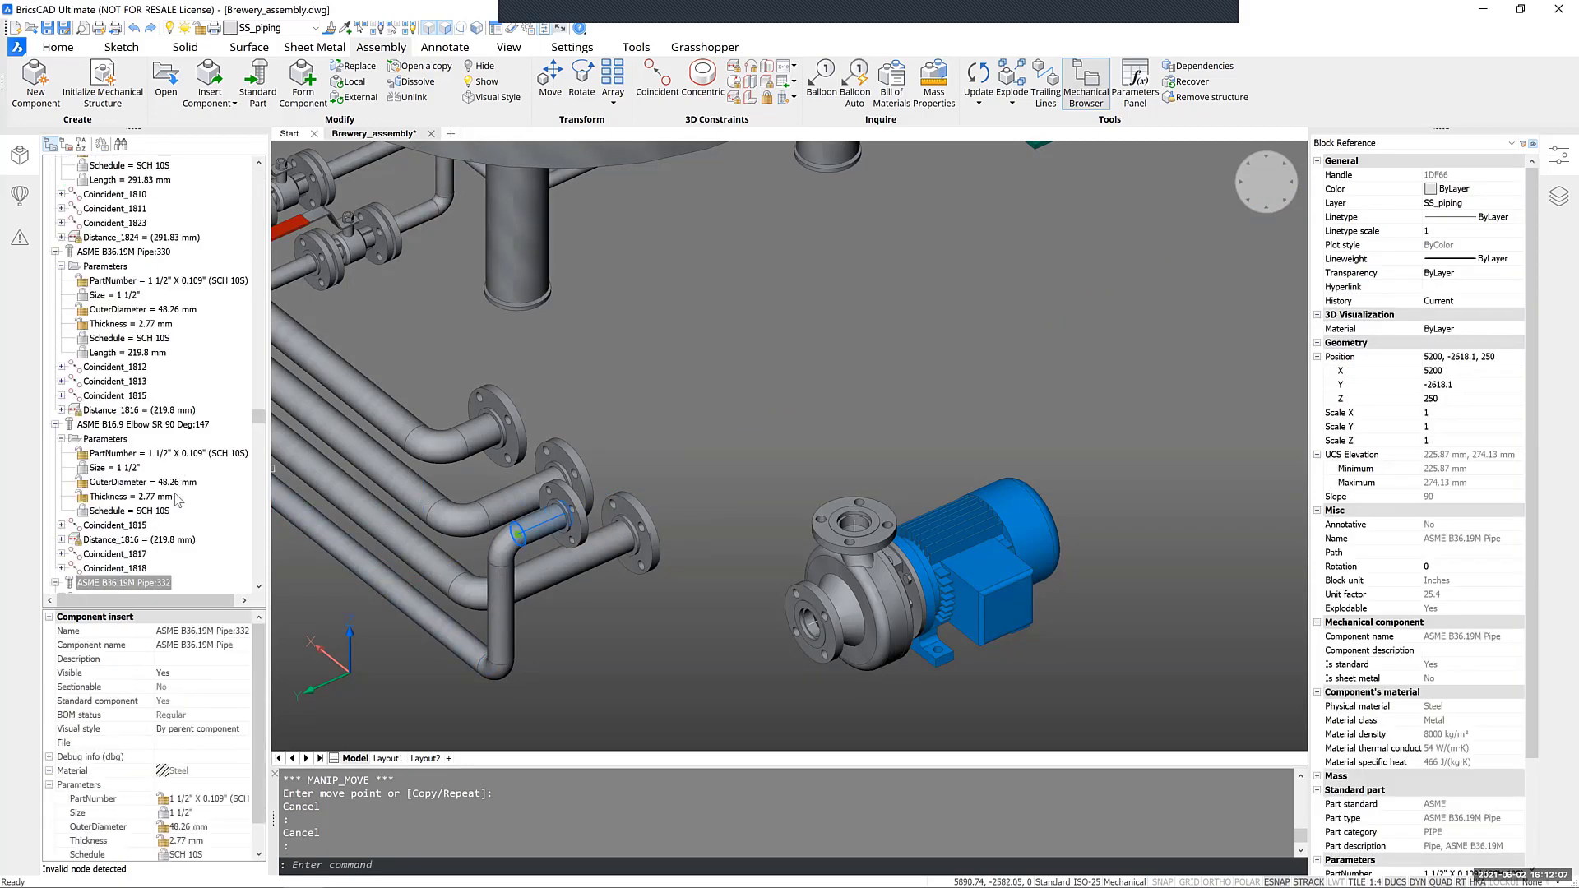
scroll(156, 514, "down", 3)
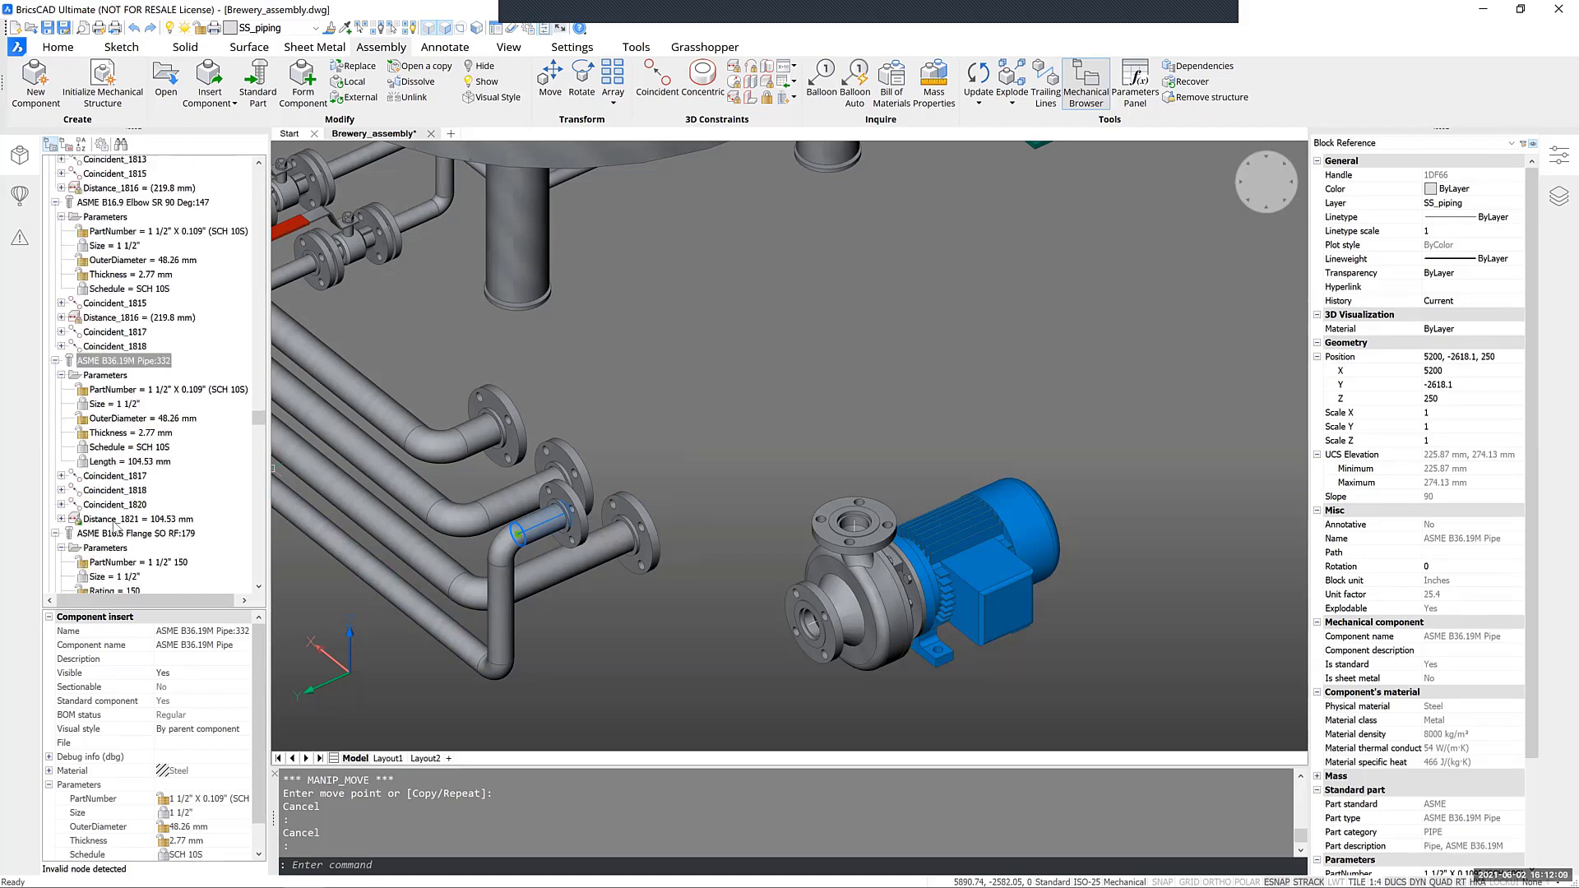
left_click(153, 523)
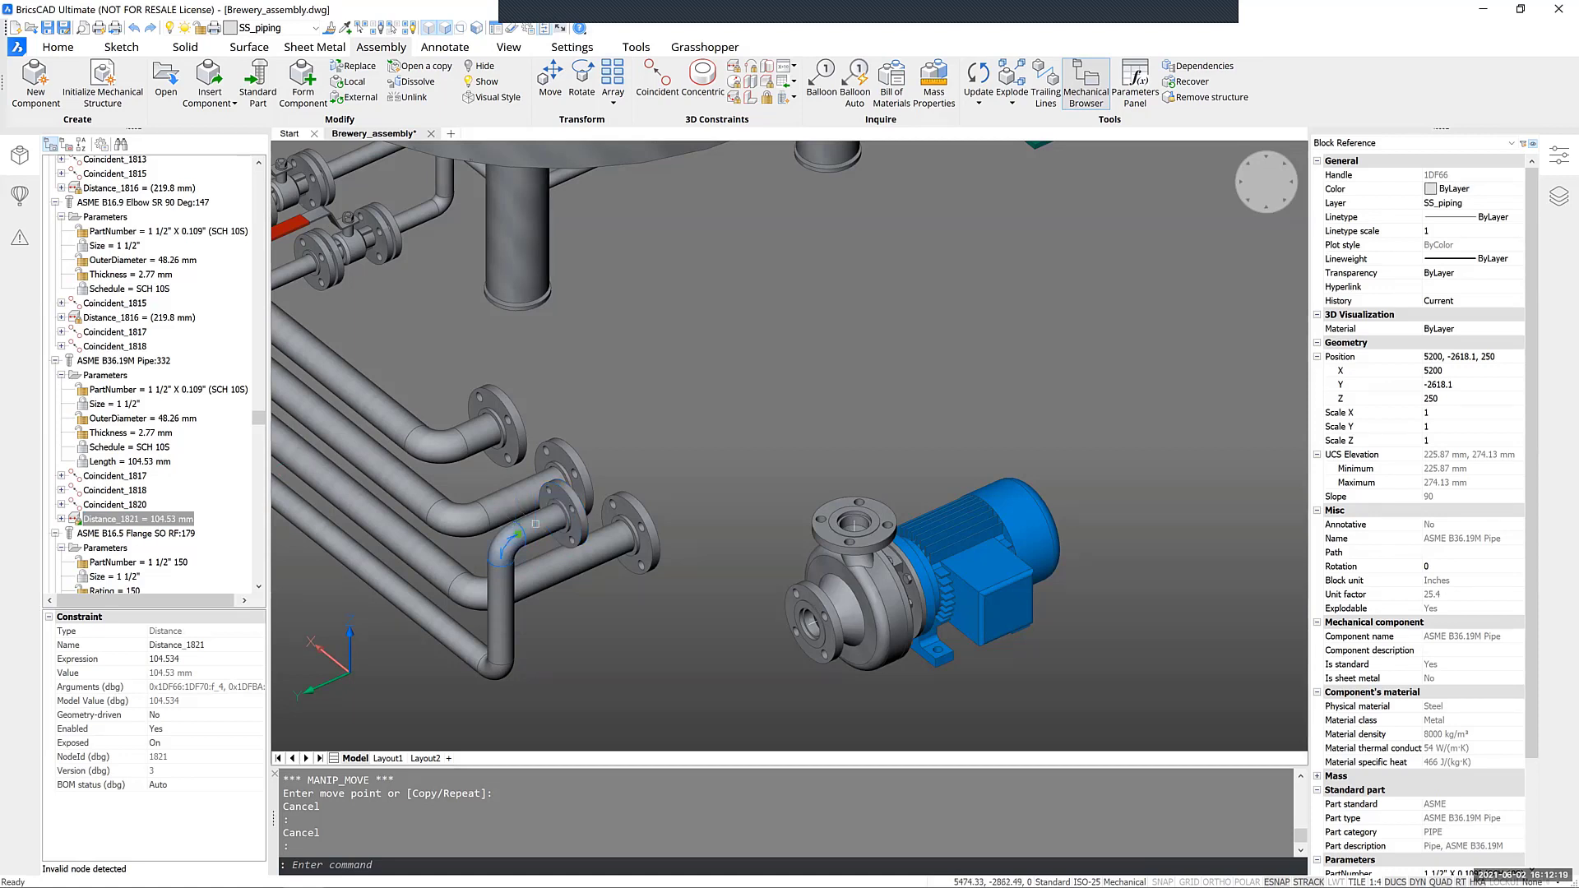
mouse_move(523, 531)
mouse_move(582, 515)
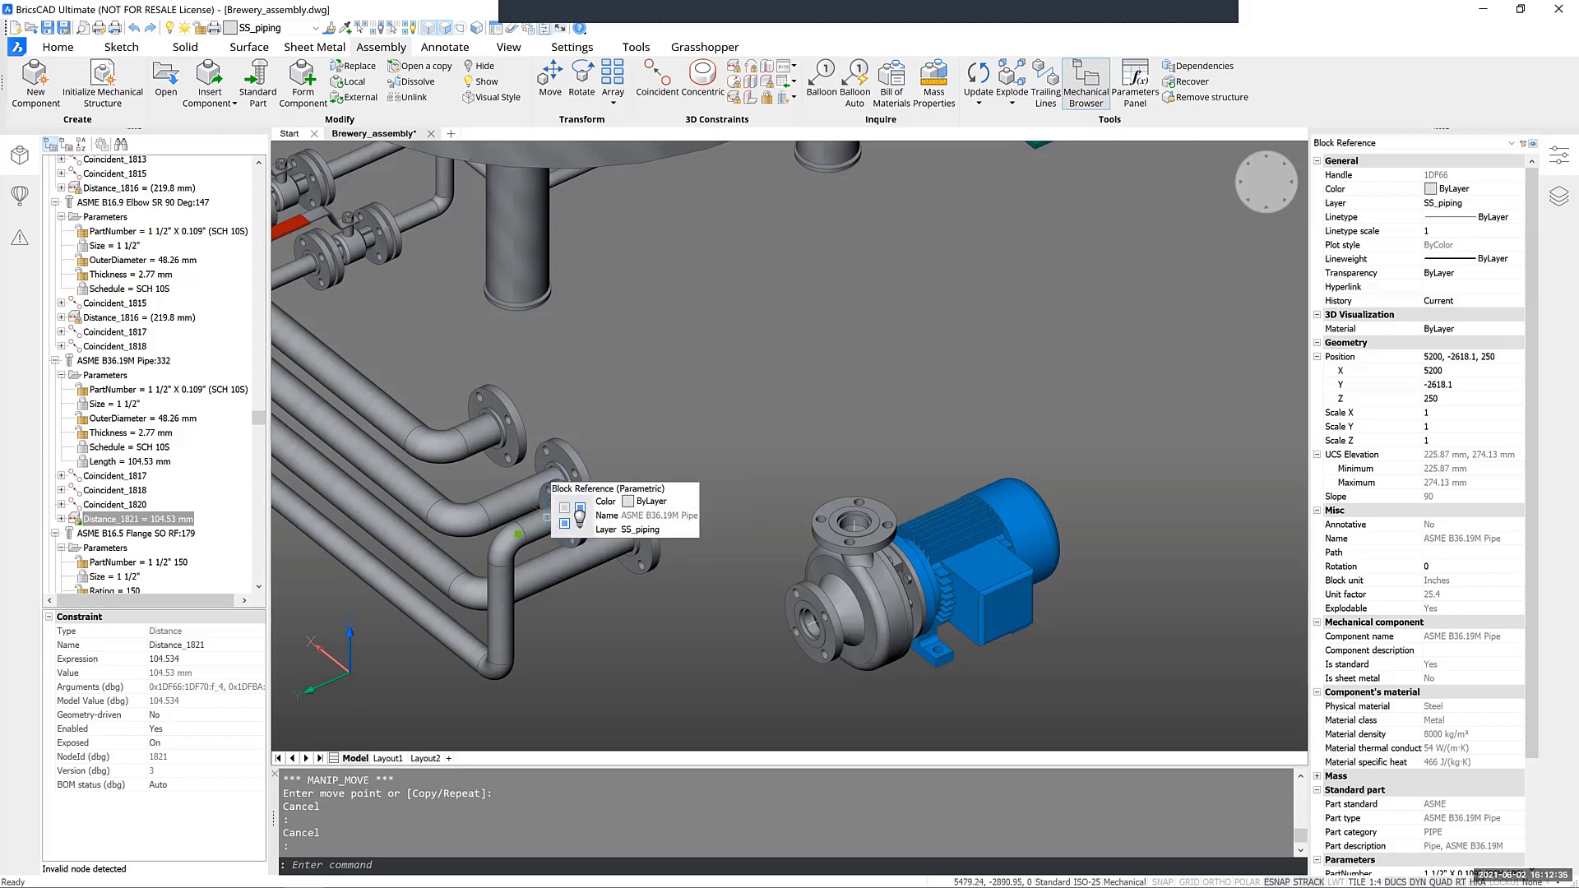
scroll(535, 518, "up", 2)
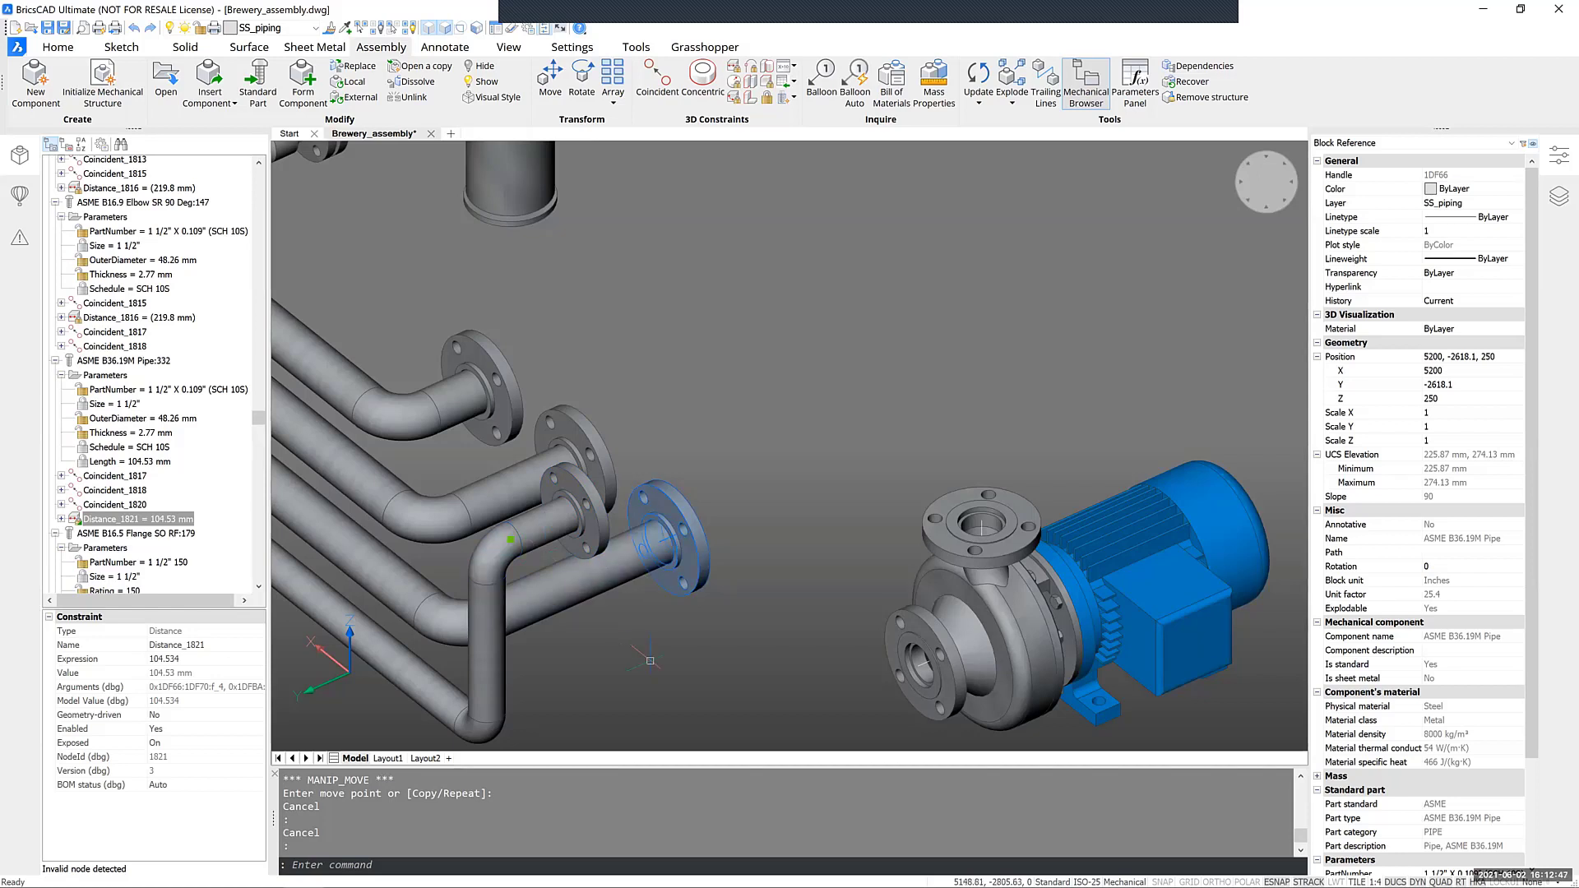
right_click(154, 521)
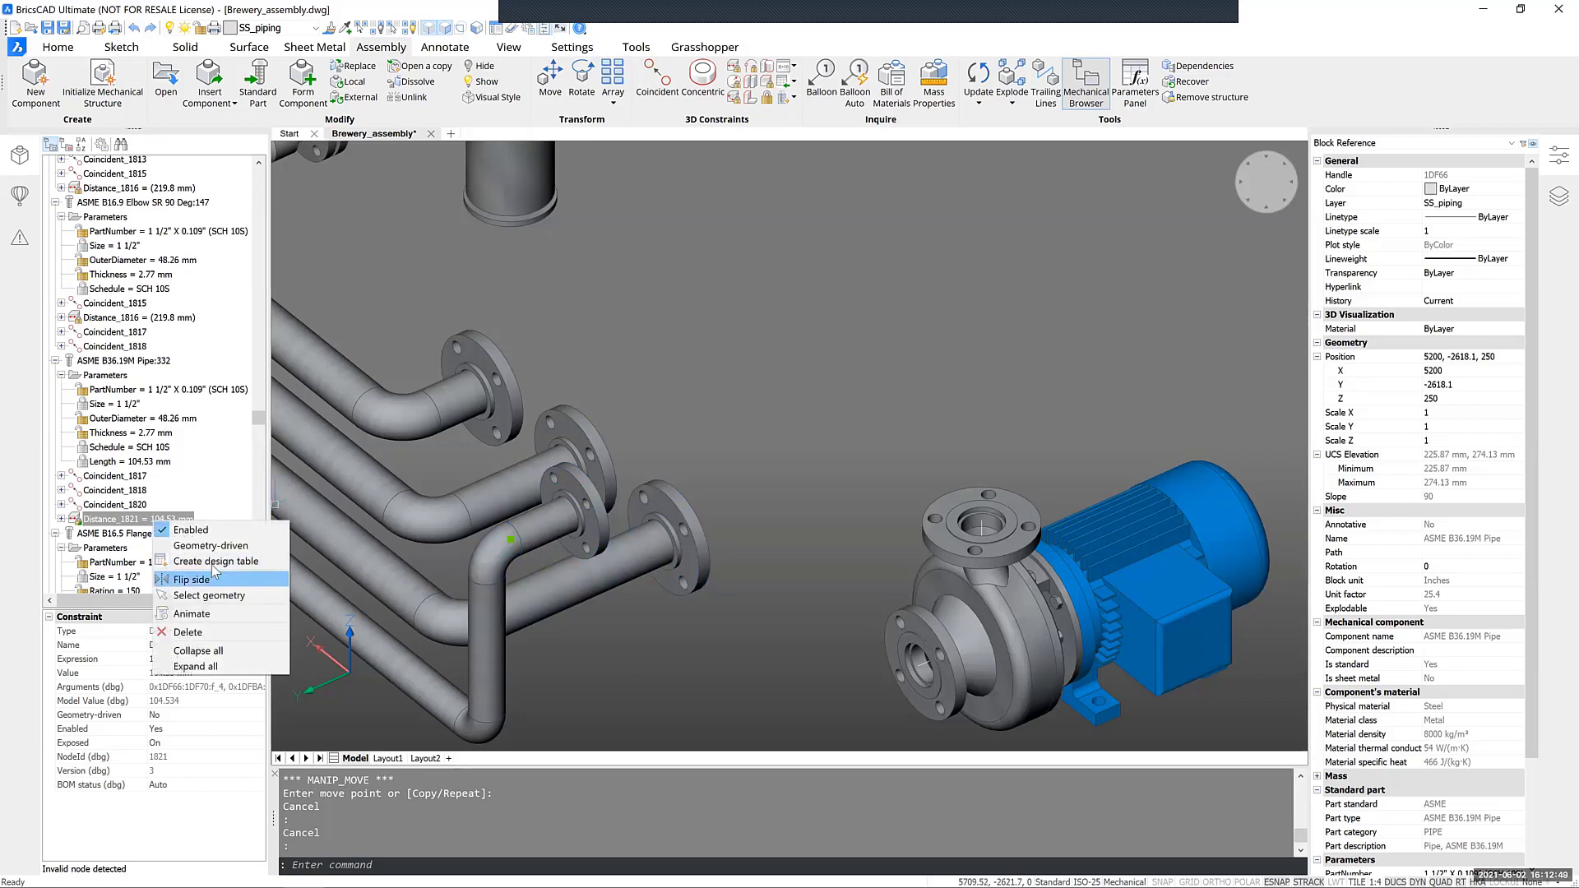
left_click(227, 547)
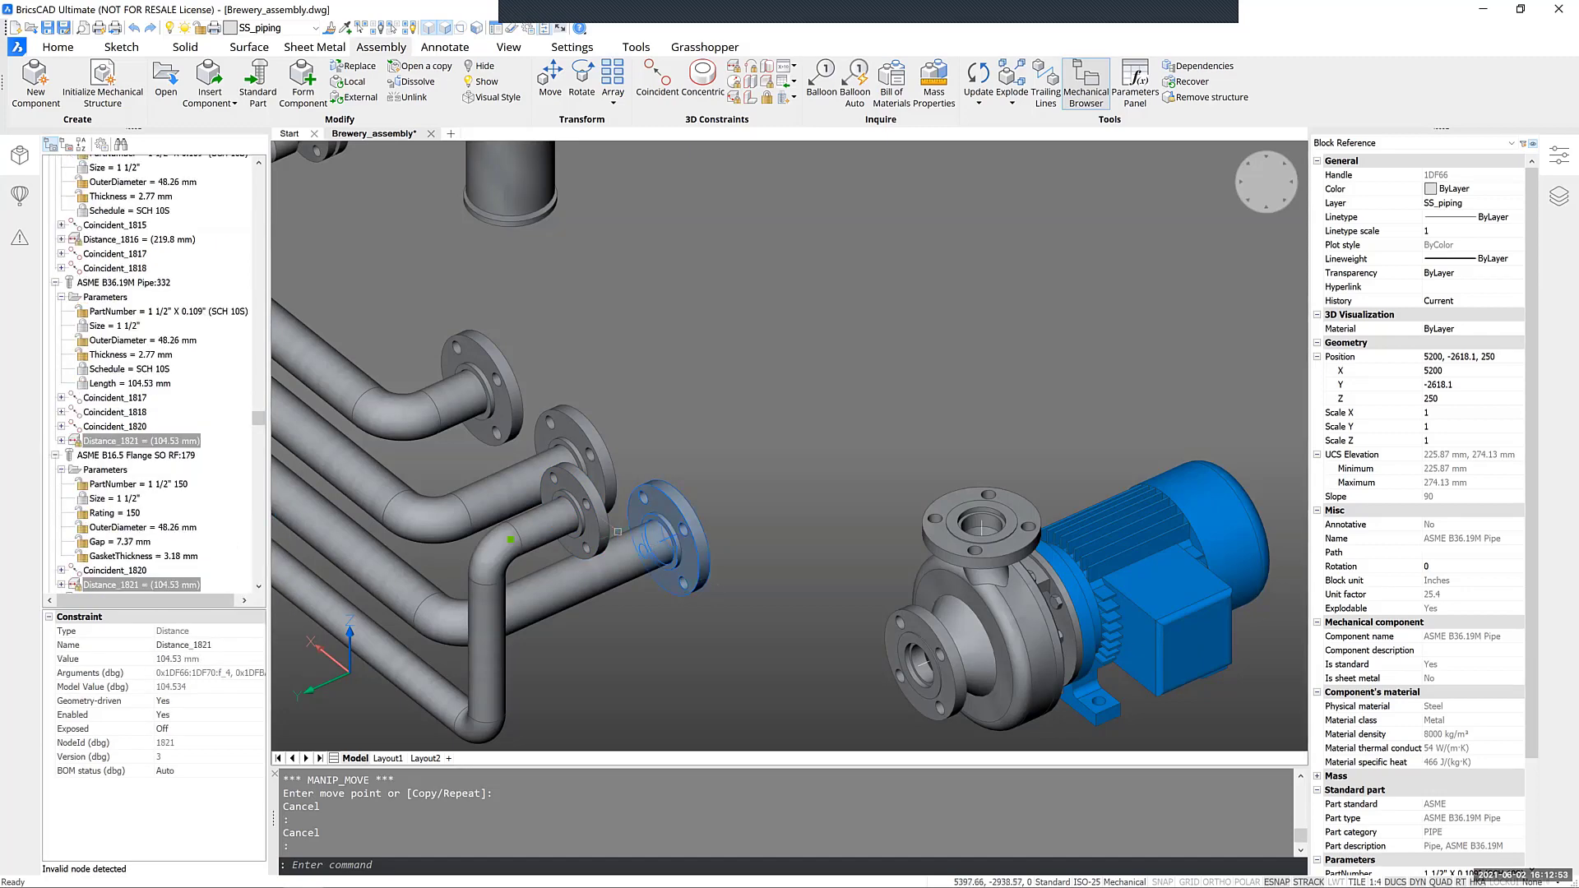
key("Escape")
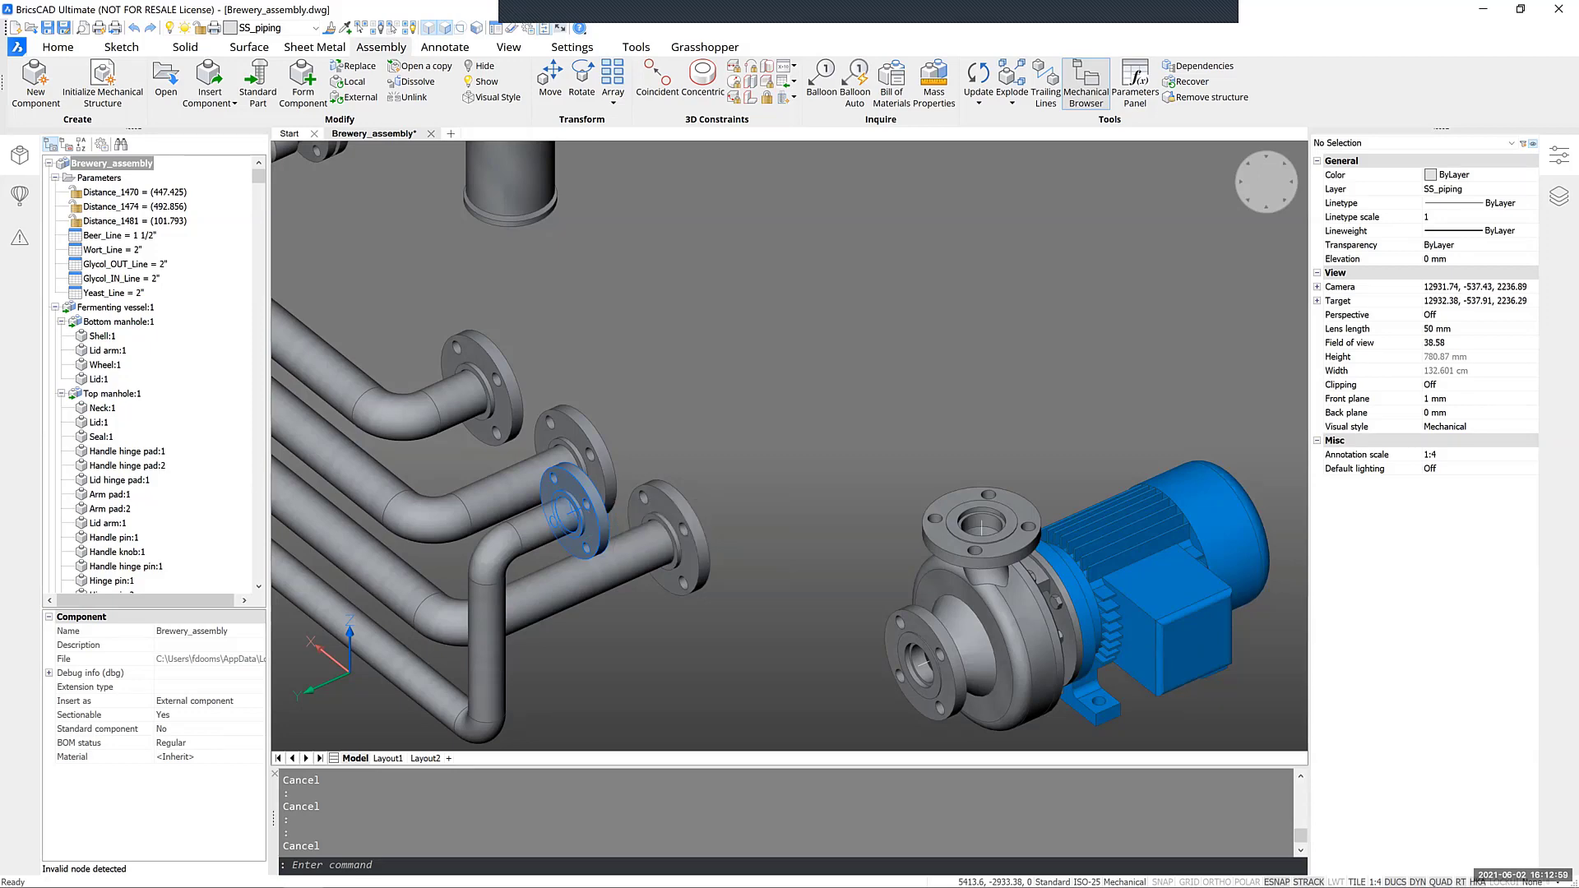
left_click(576, 505)
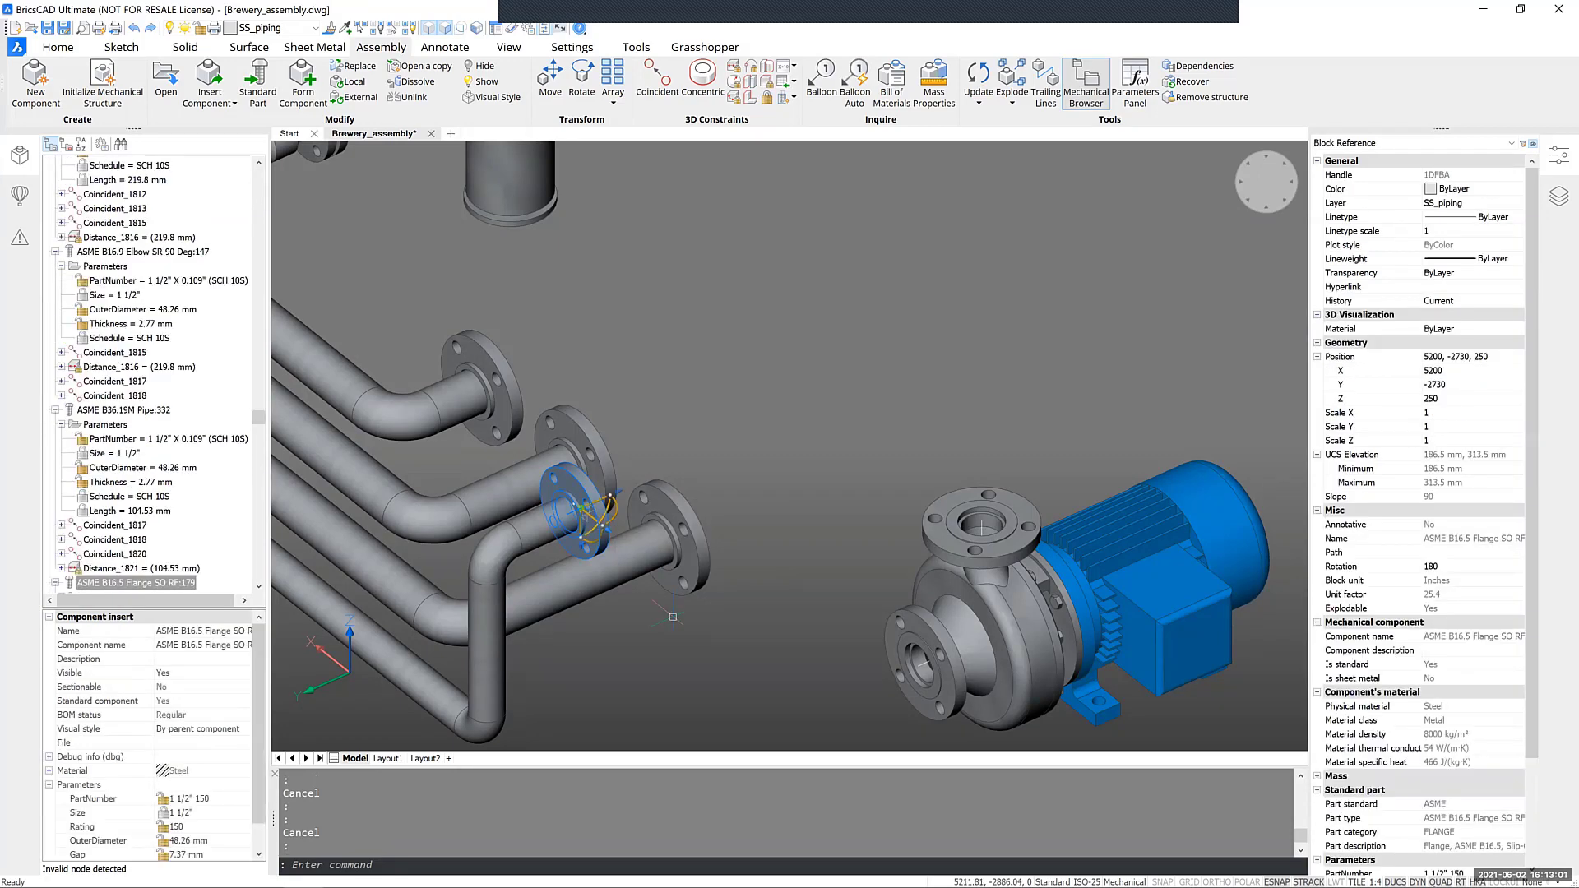
left_click(612, 498)
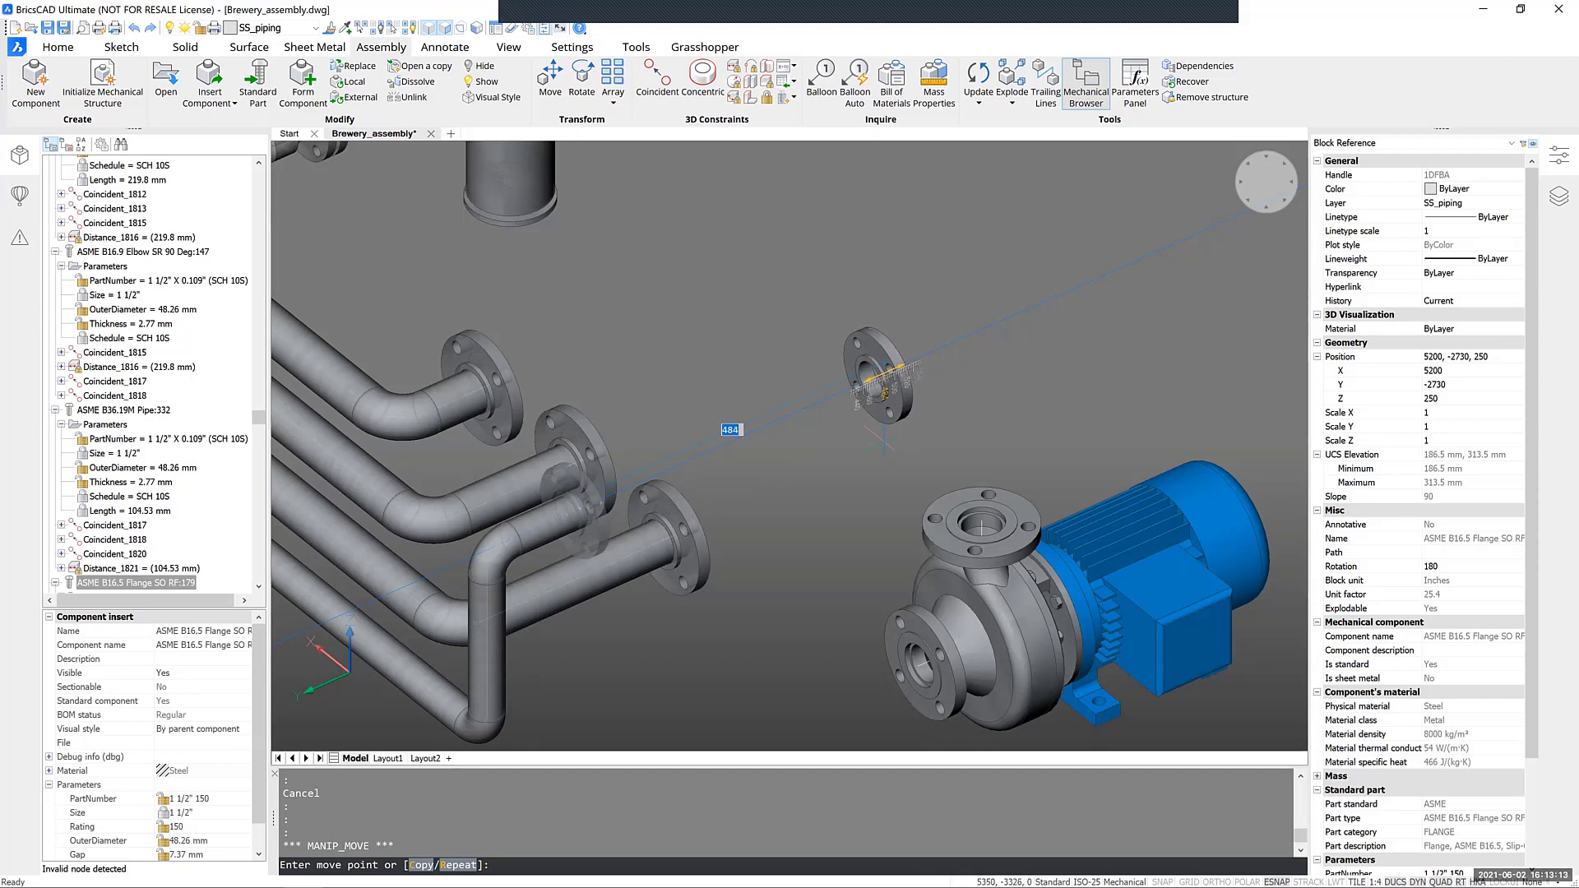
key("Escape")
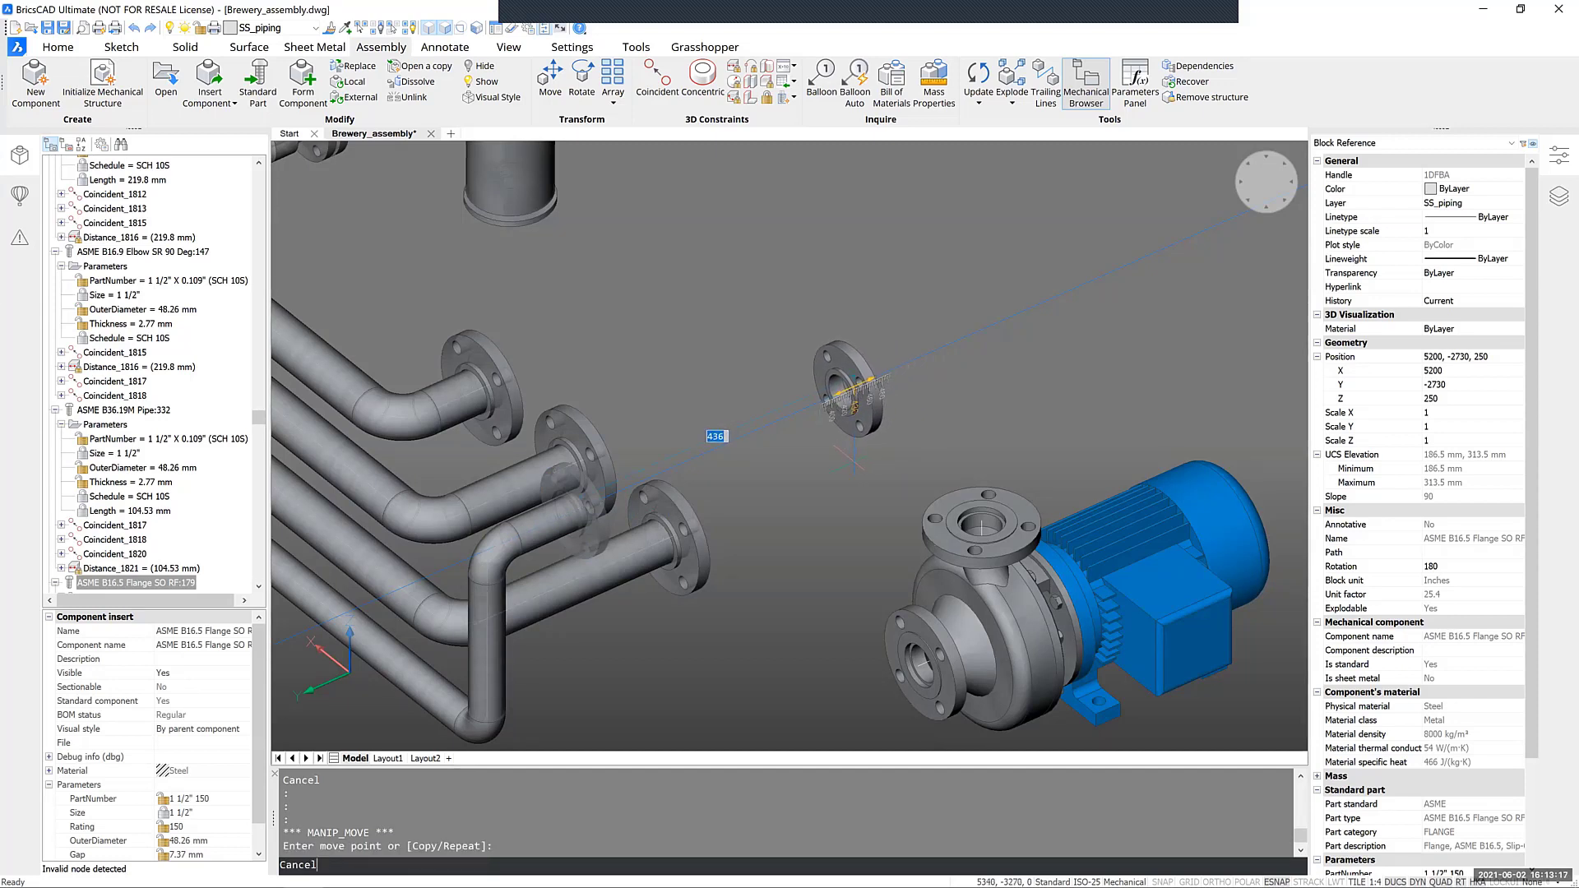
key("Escape")
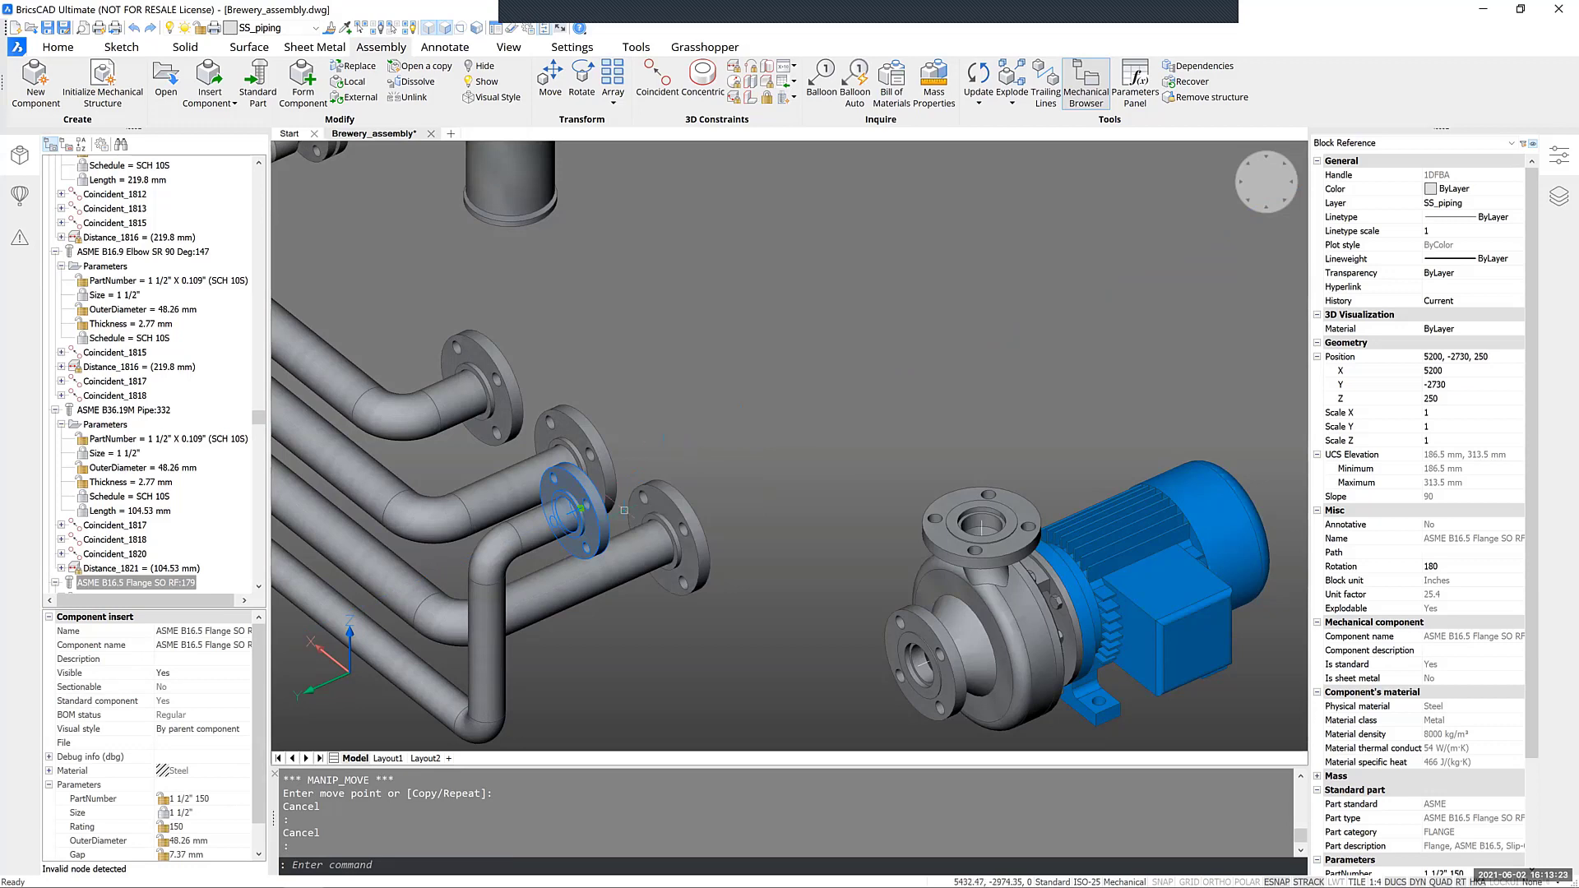
Move the flange at the end of the 1 1/2" elbow branch onto the node at the pump's front inlet flange and clear the selection
mouse_move(581, 509)
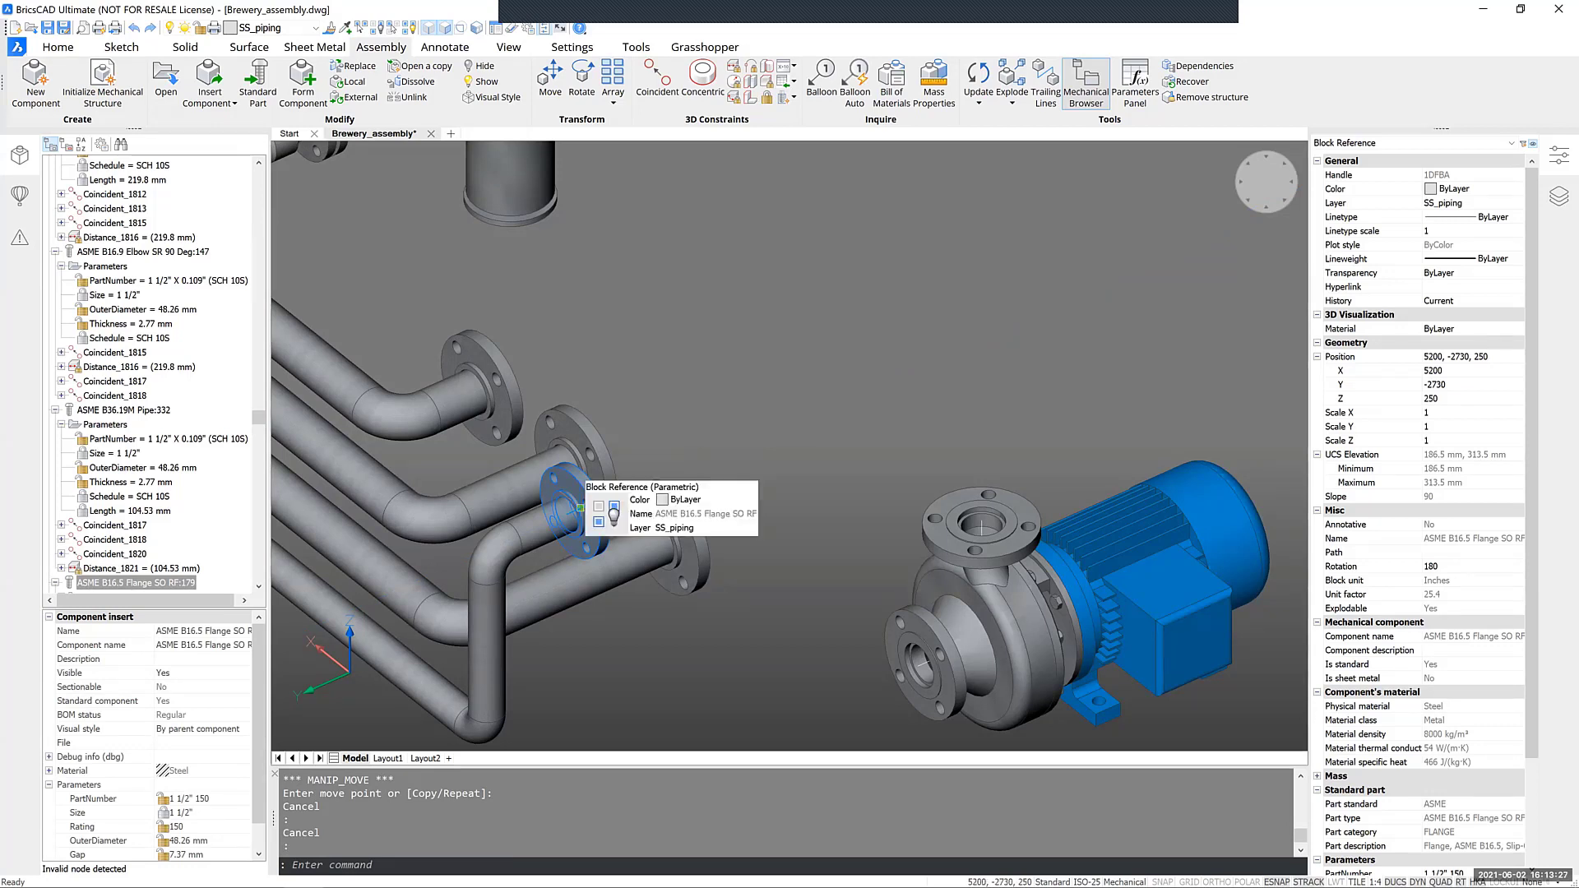
left_click(580, 509)
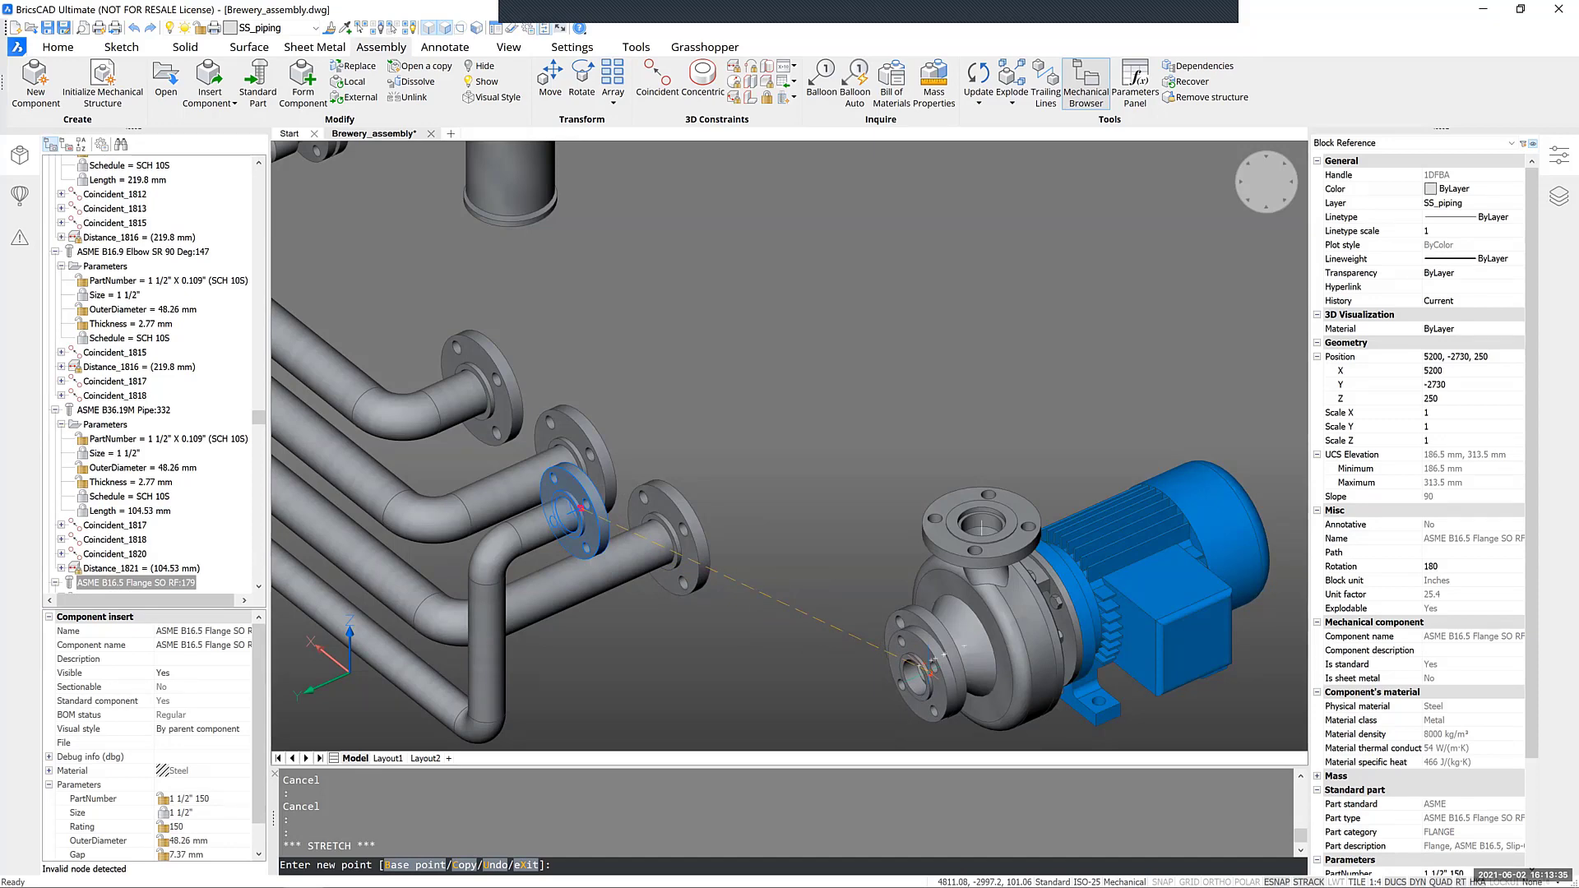
scroll(923, 663, "up", 5)
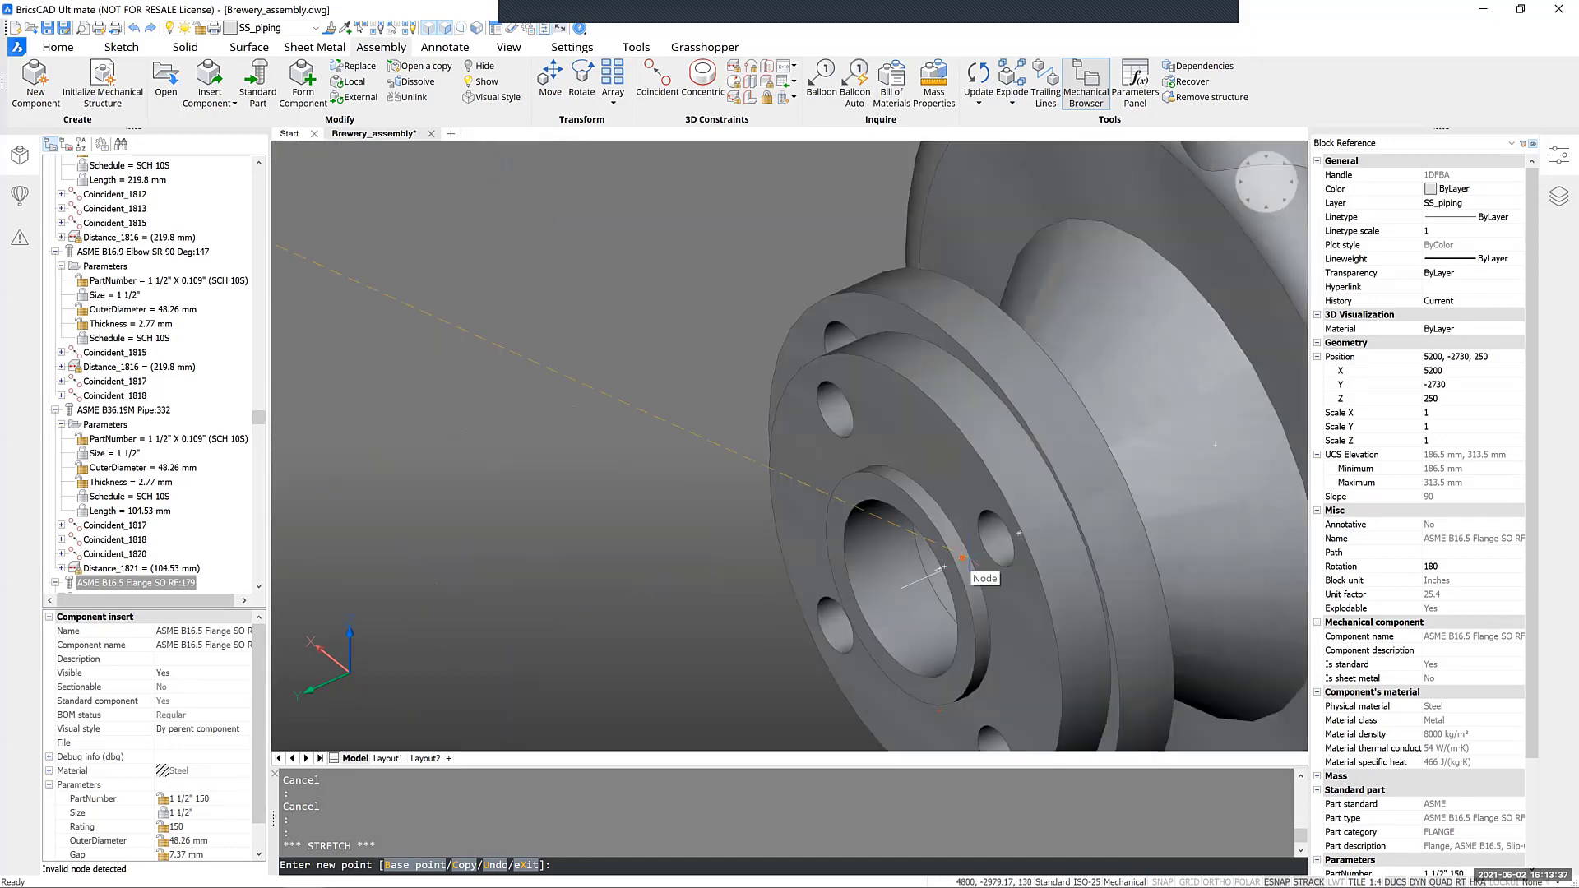
left_click(969, 560)
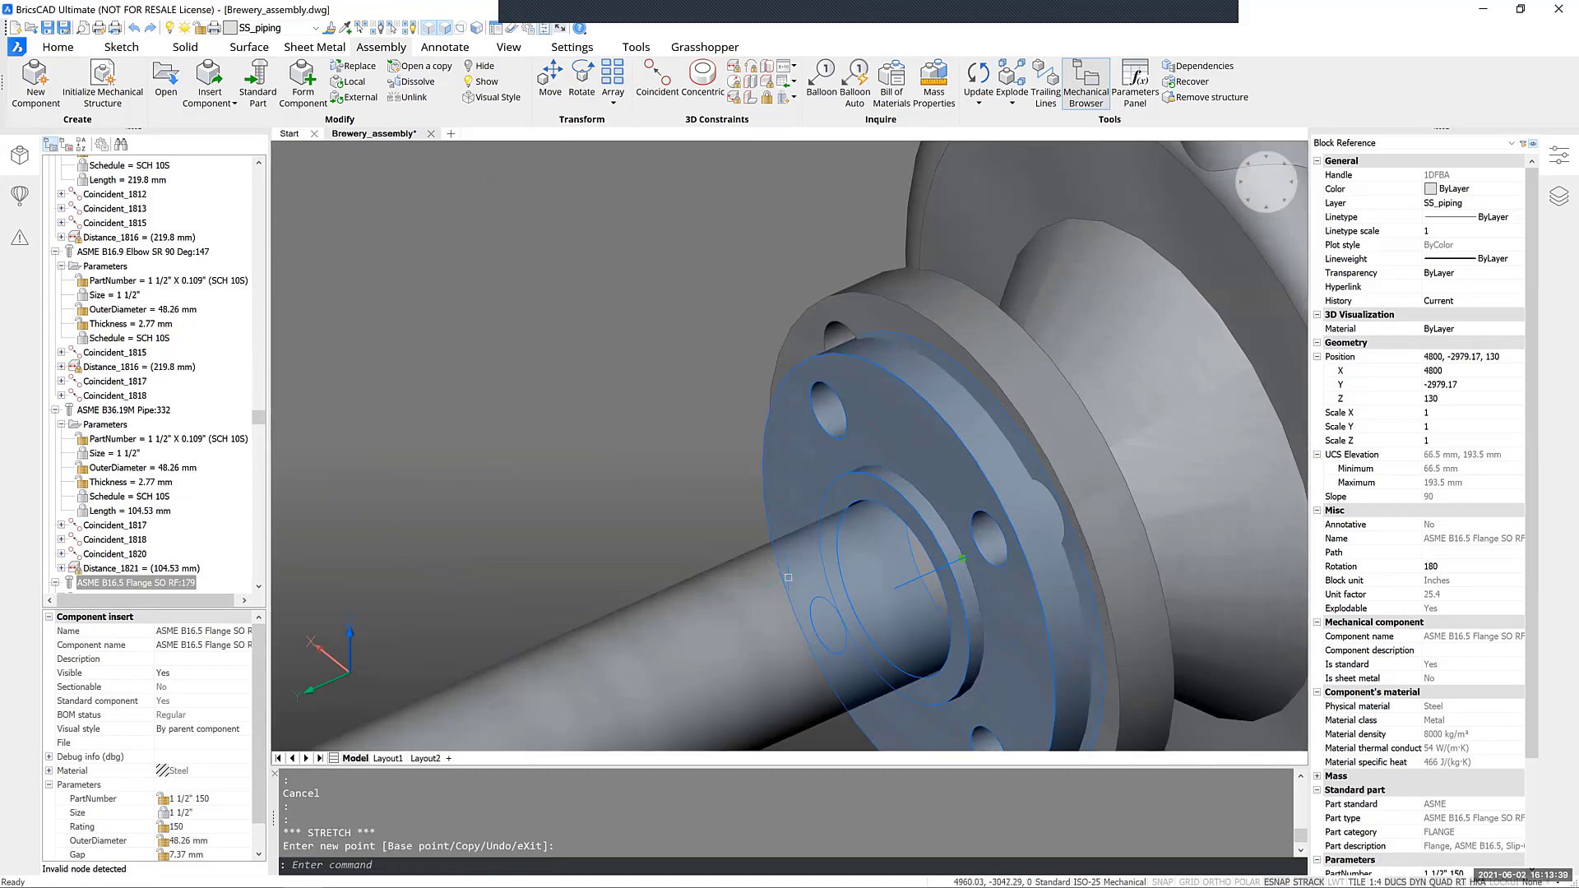
scroll(788, 578, "down", 6)
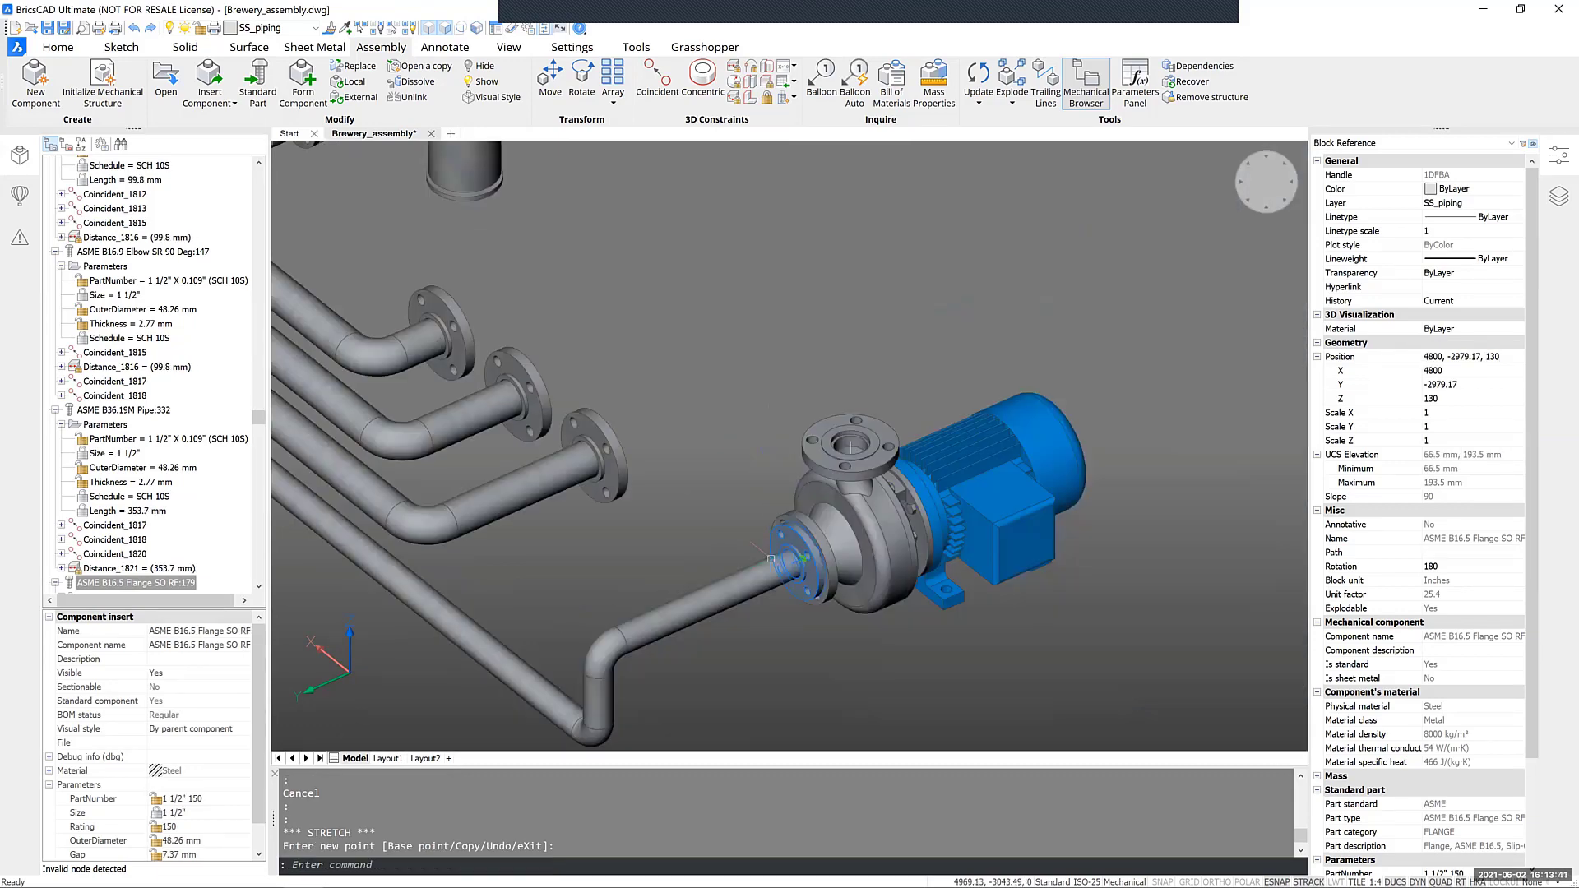
scroll(771, 559, "down", 3)
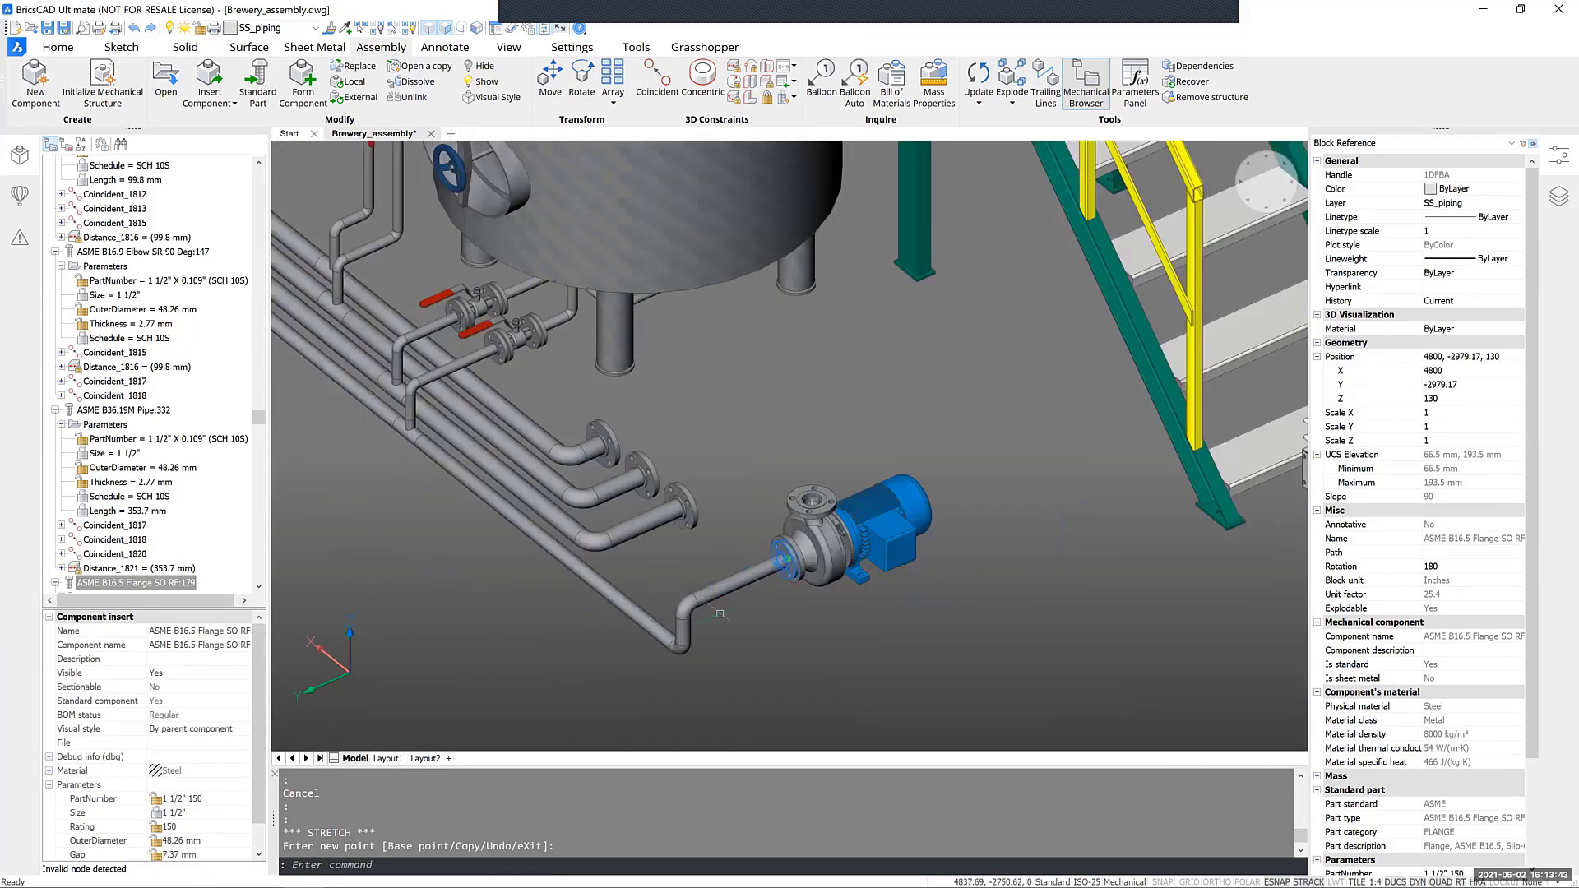
scroll(720, 613, "up", 5)
key("Escape")
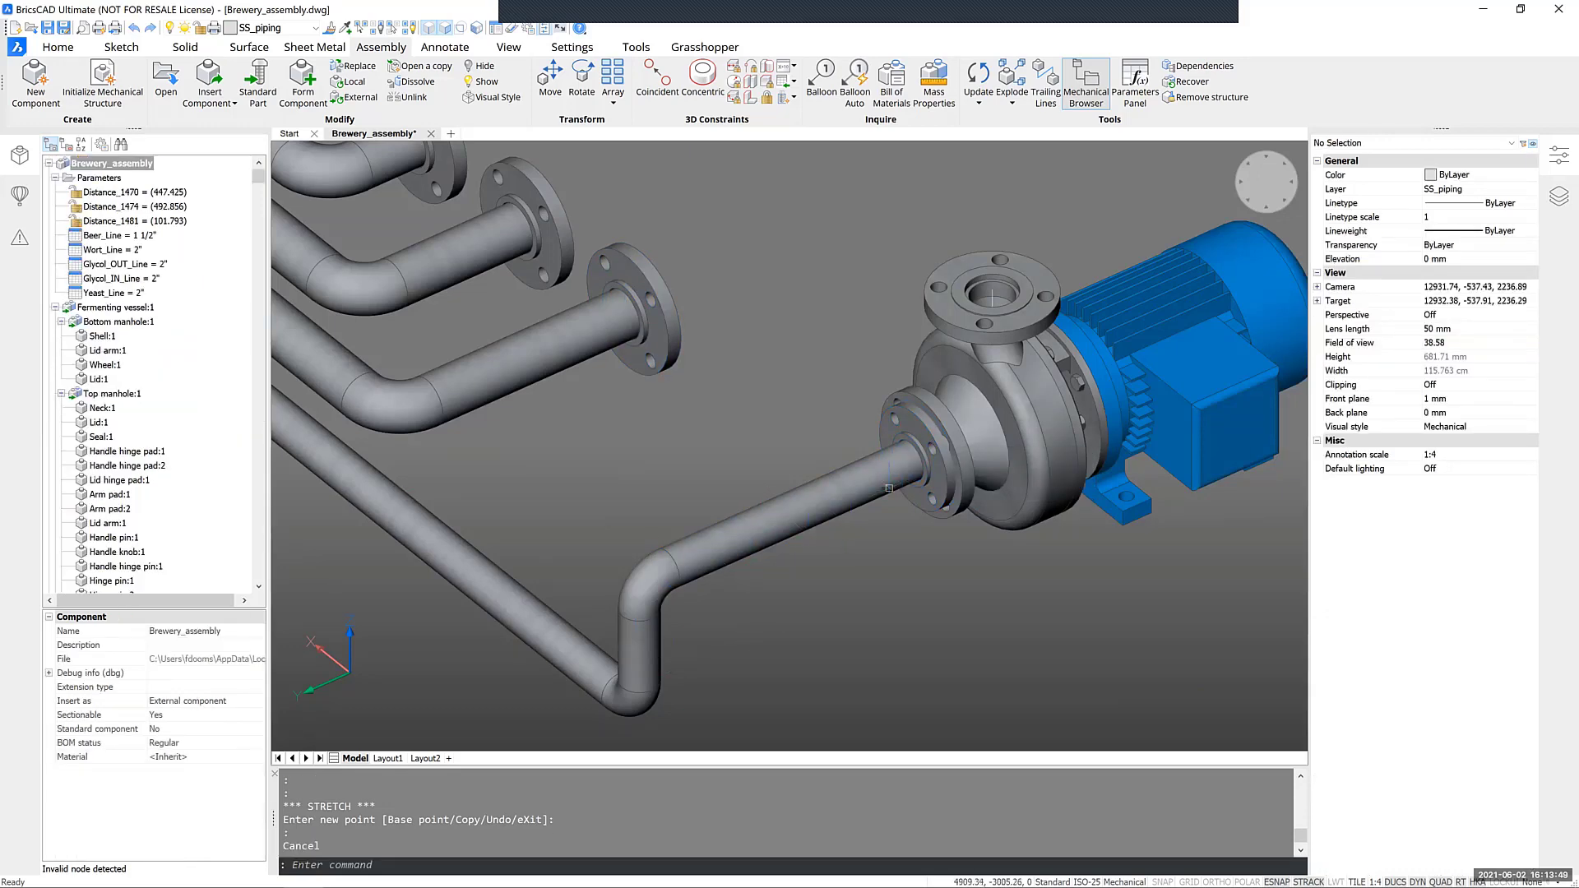
Inspect the connection between the pipe line and the pump, both within the surrounding piping and close up at the flange
mouse_move(927, 444)
scroll(859, 548, "down", 3)
scroll(859, 549, "down", 1)
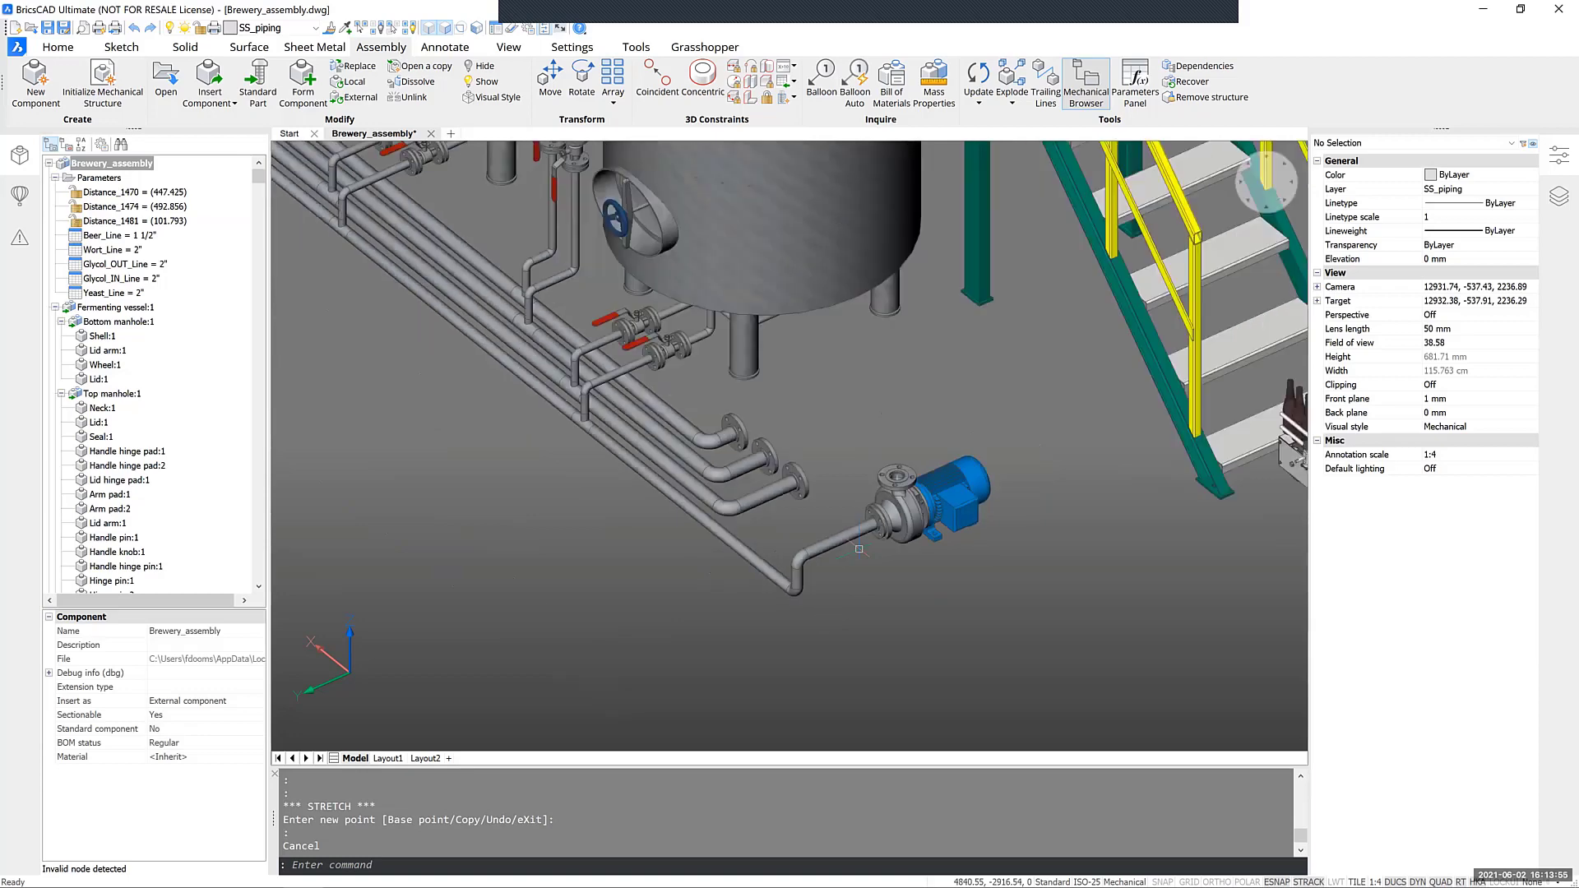
middle_click_drag(859, 549, 821, 612)
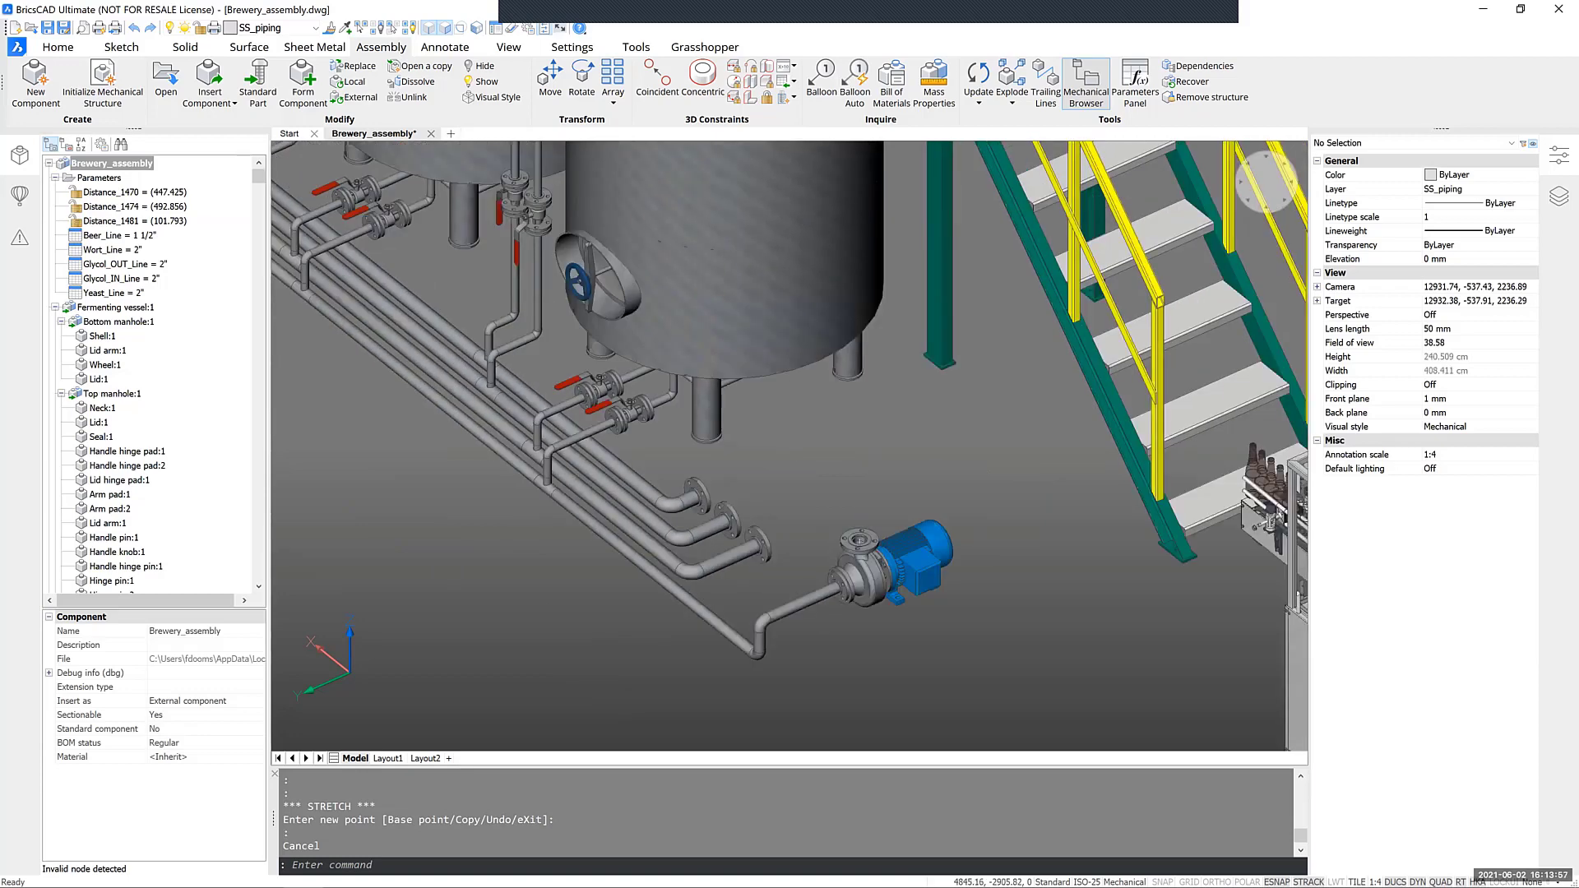
scroll(827, 617, "up", 4)
scroll(831, 621, "up", 2)
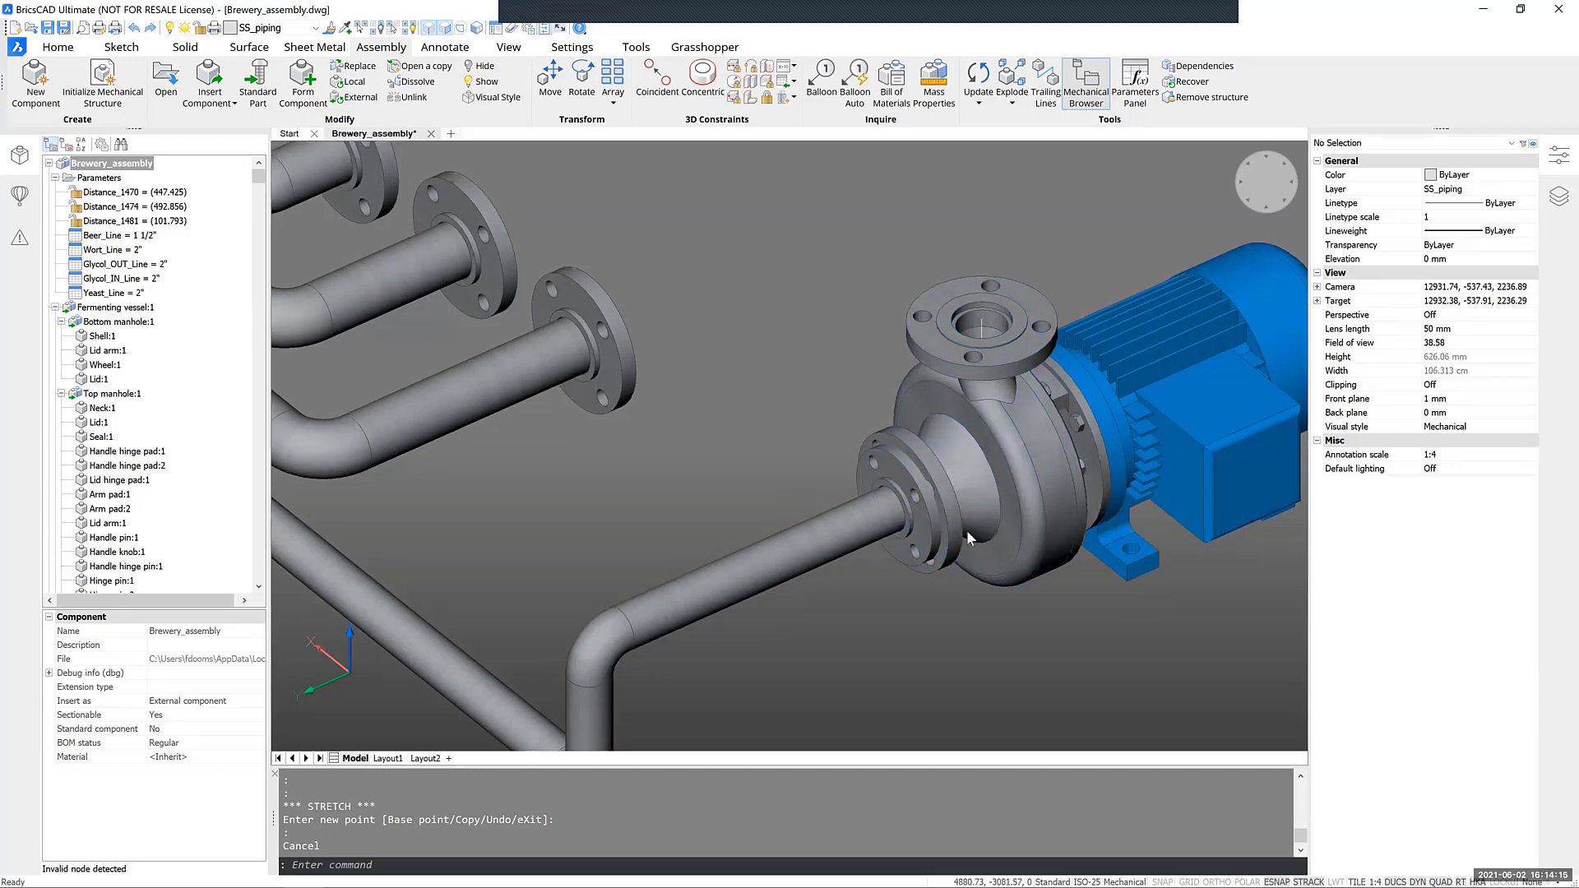
scroll(965, 529, "up", 6)
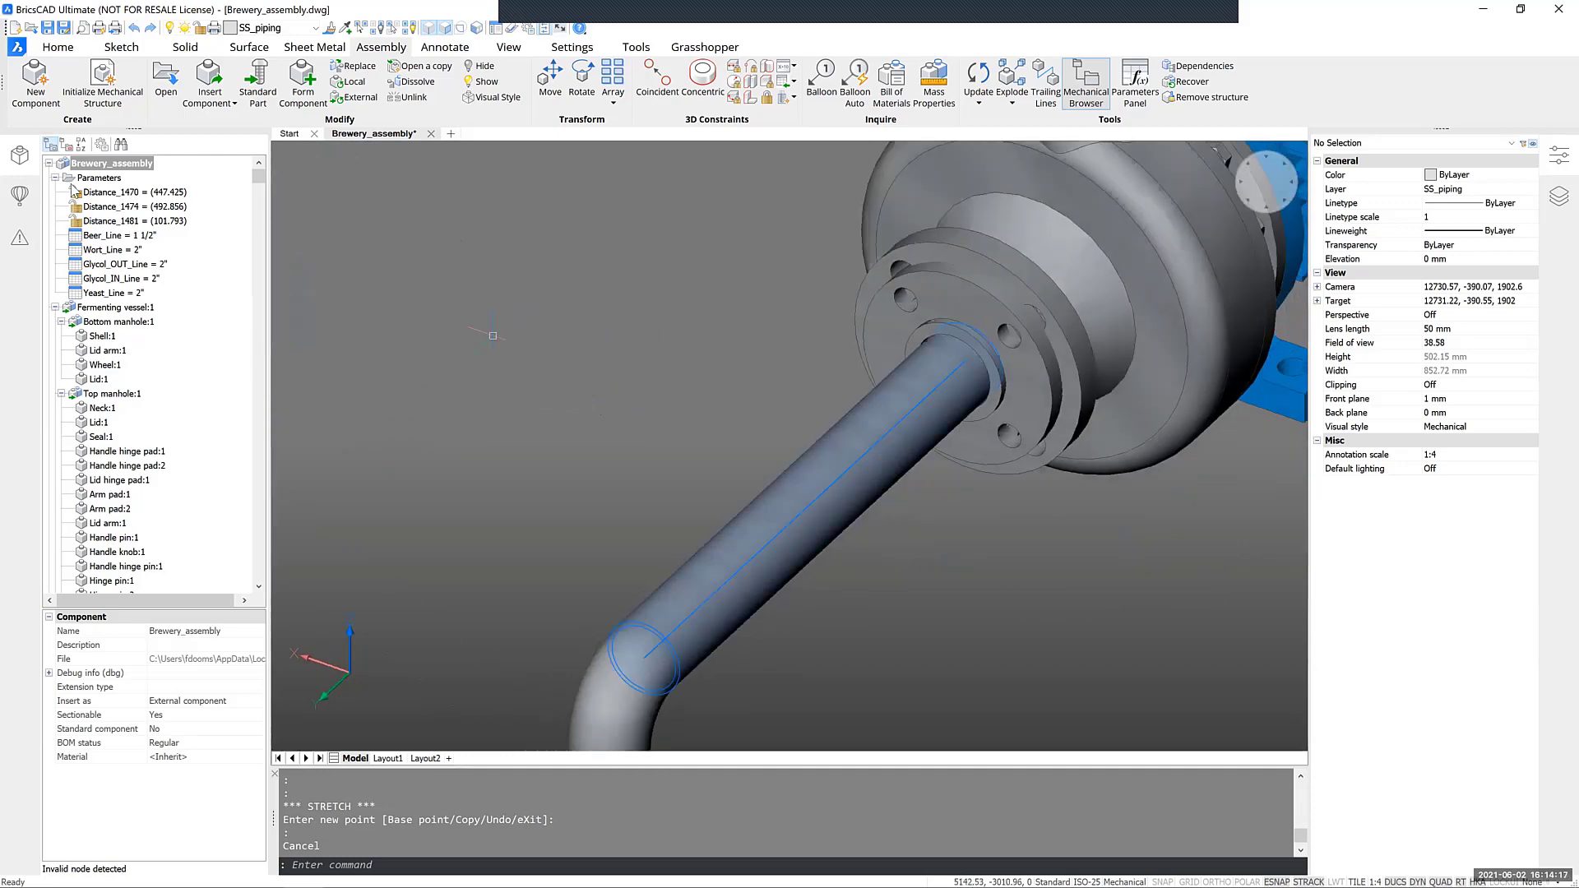
Set the assembly's Beer_Line parameter to 2"
left_click(123, 179)
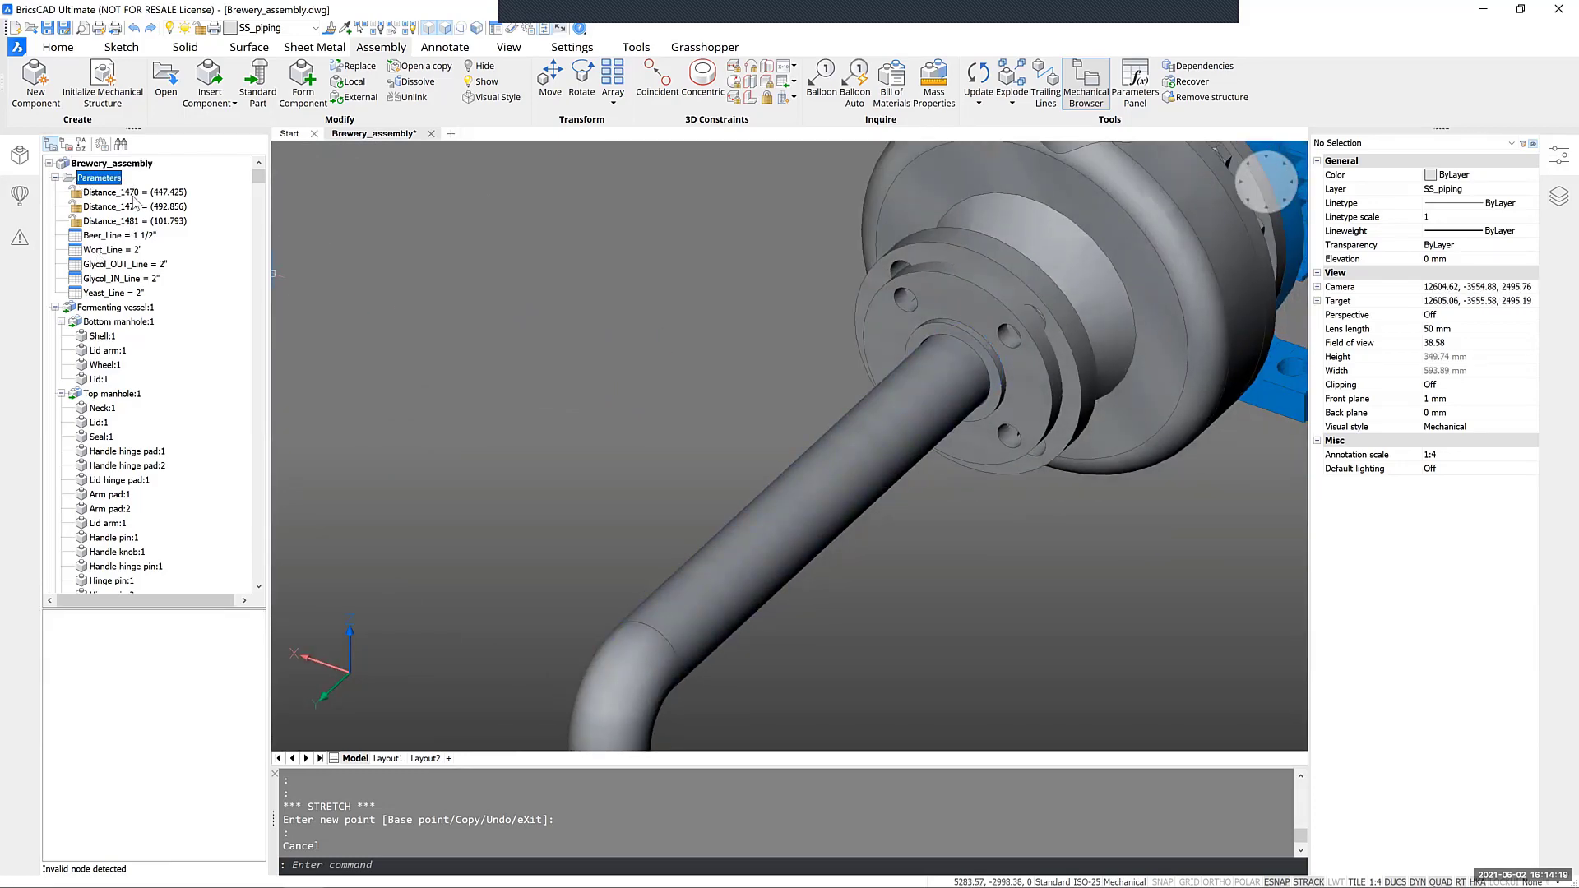
left_click(109, 236)
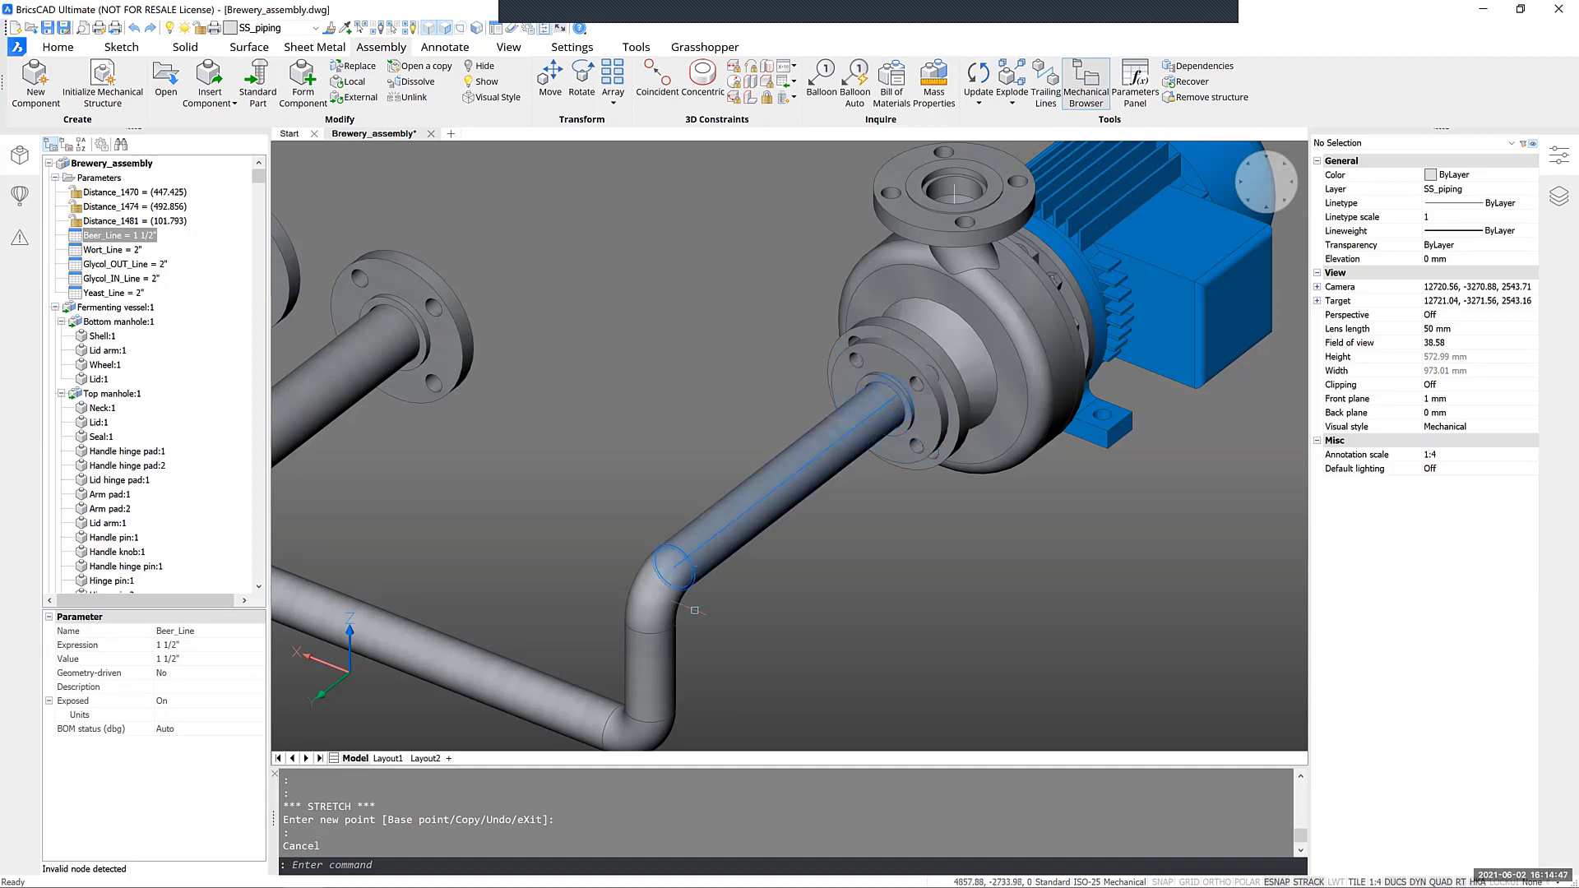
left_click(152, 237)
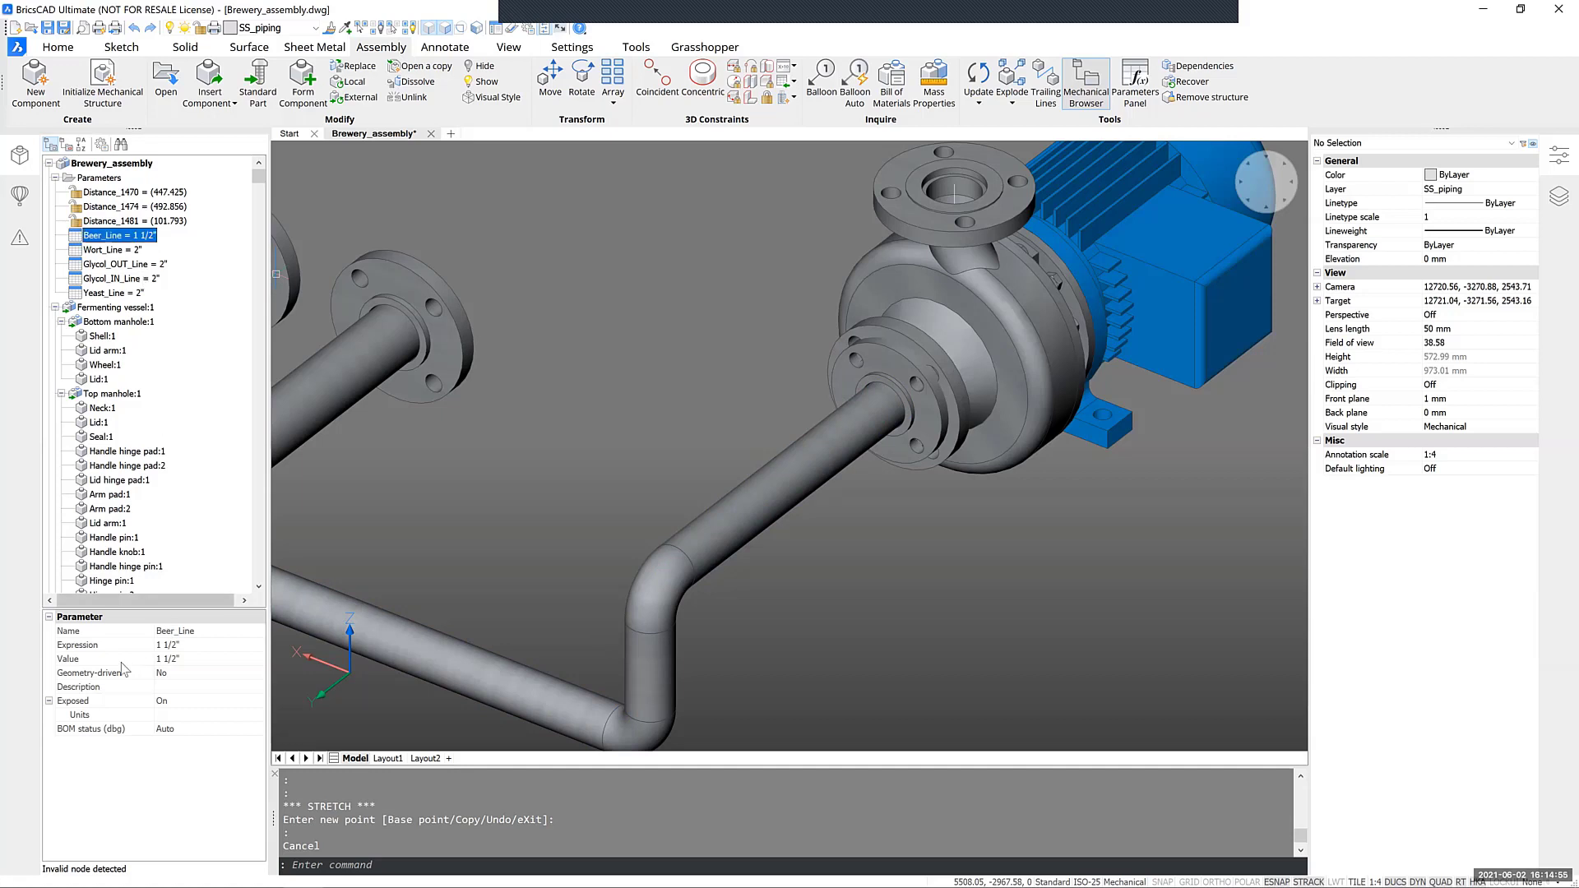
left_click(212, 659)
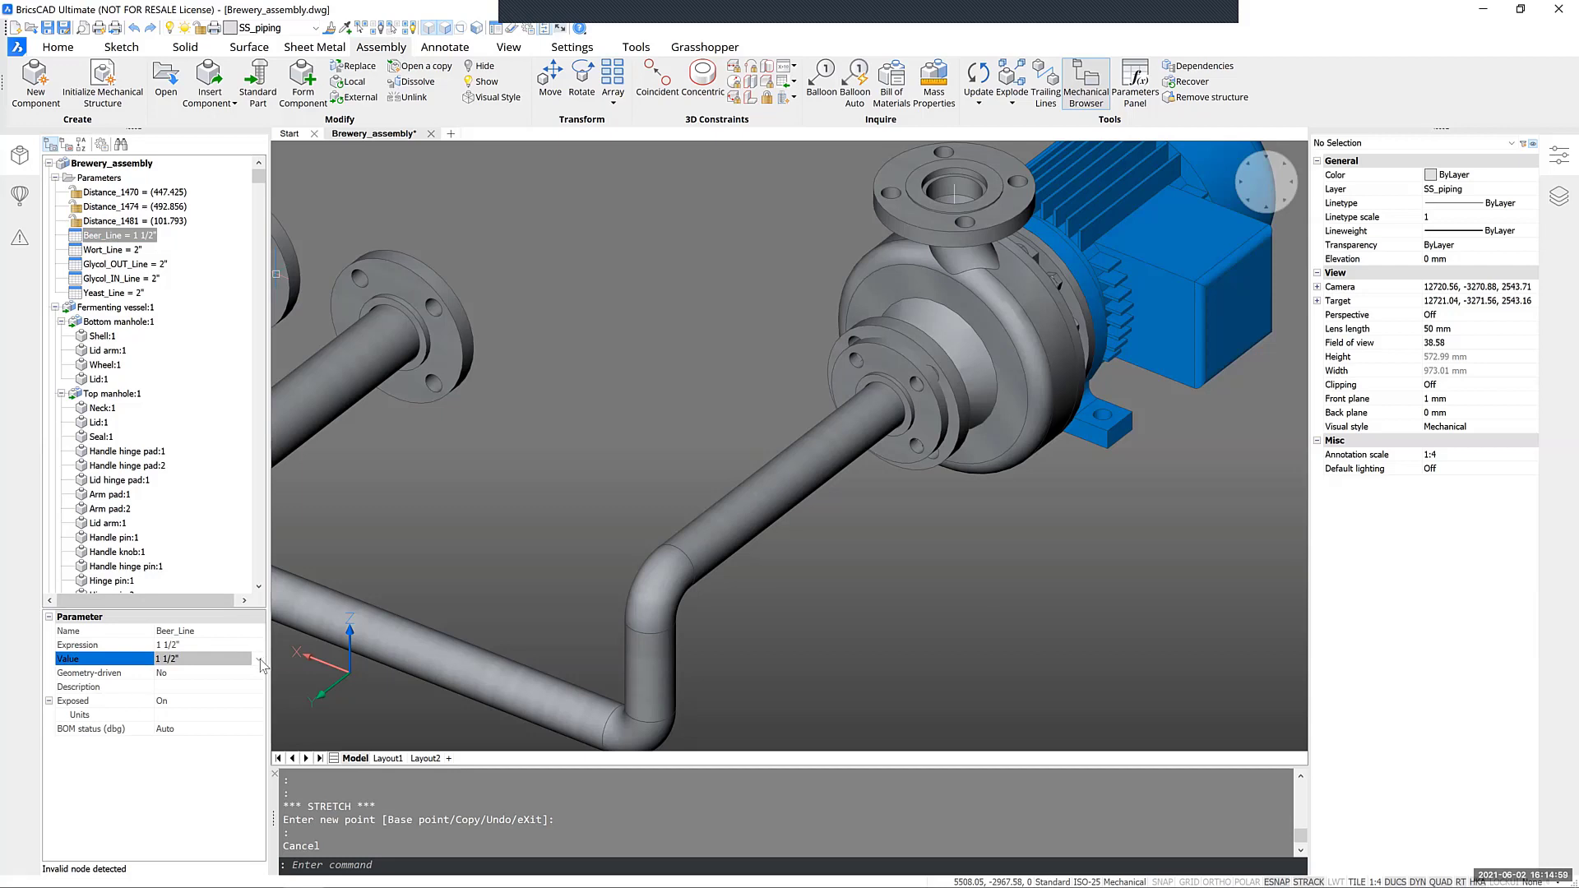
left_click(260, 662)
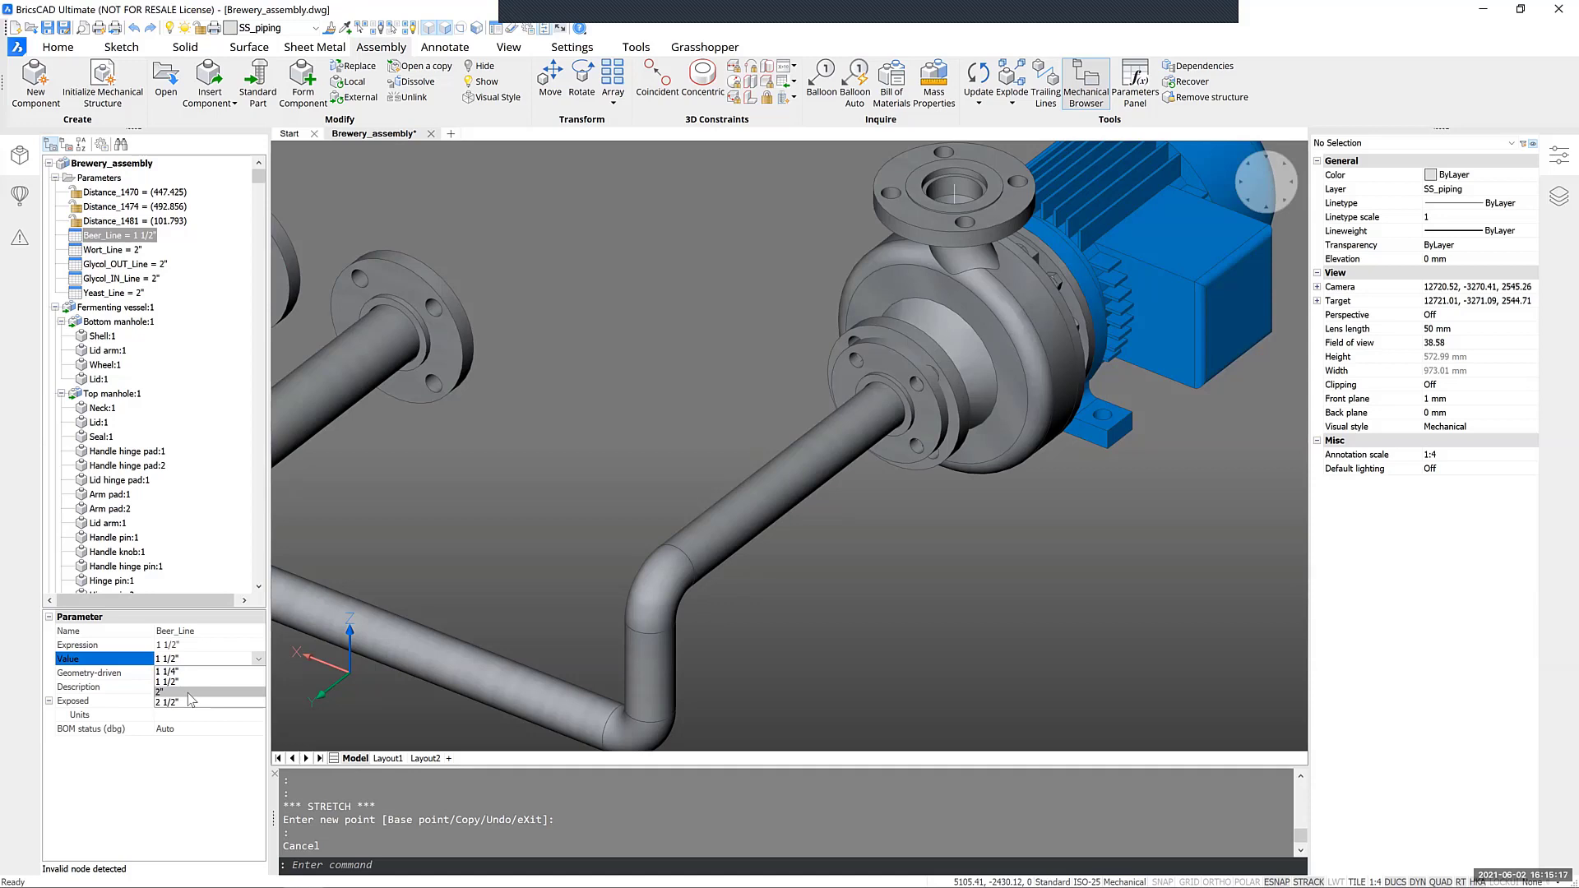
left_click(189, 693)
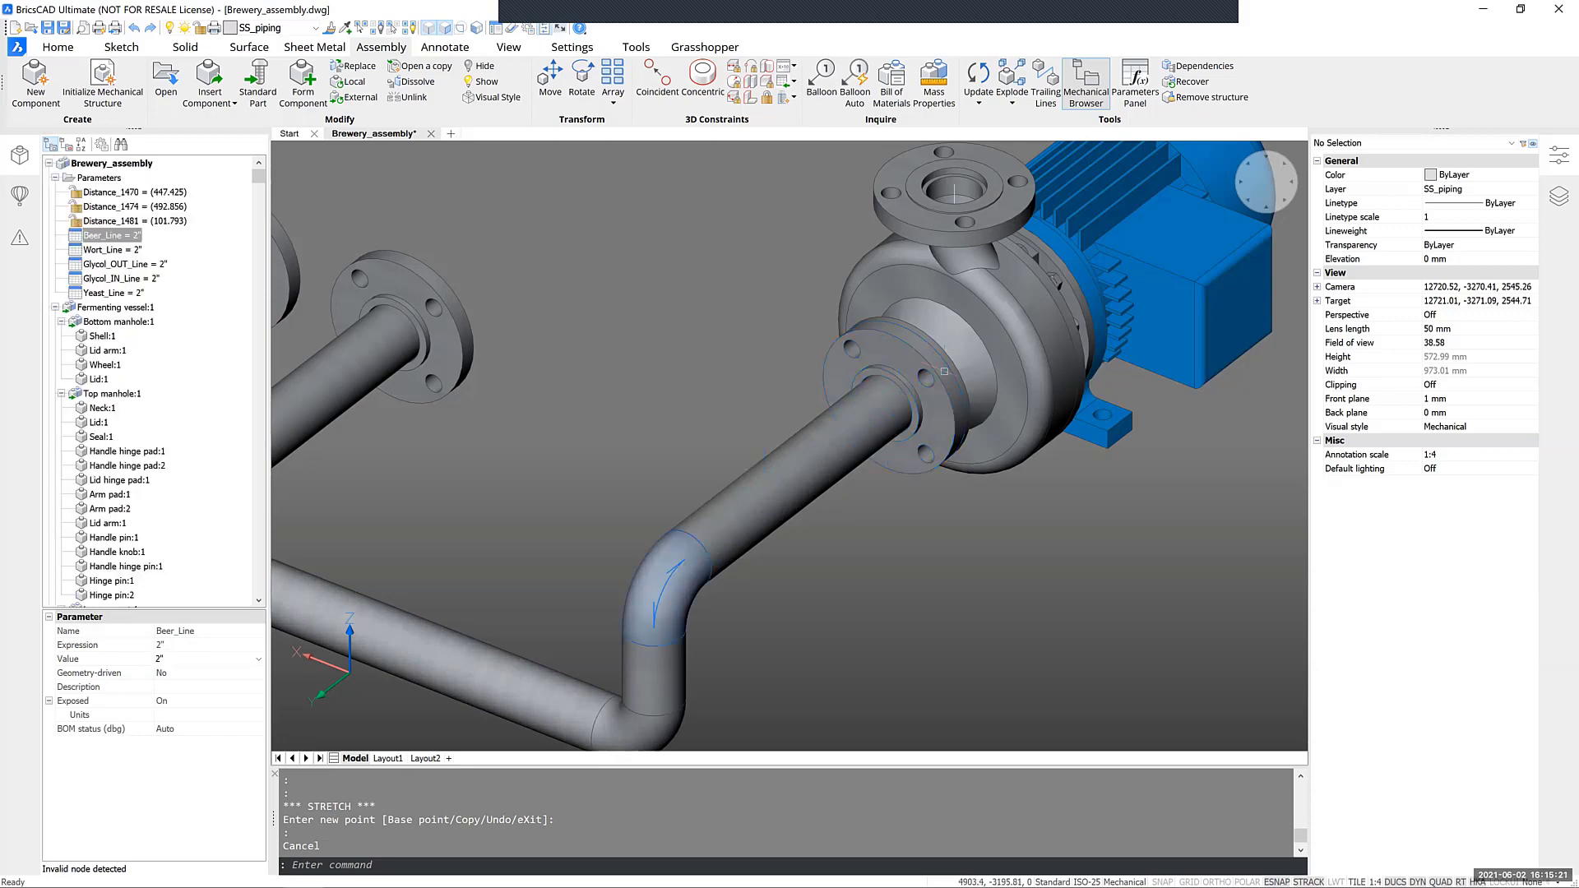
Examine the resized beer line and its flange at the pump from several sides and in the context of the brewery
scroll(810, 428, "up", 1)
middle_click_drag(810, 428, 658, 419, "shift")
scroll(964, 393, "up", 1)
middle_click_drag(1011, 367, 961, 394, "shift")
scroll(959, 394, "down", 5)
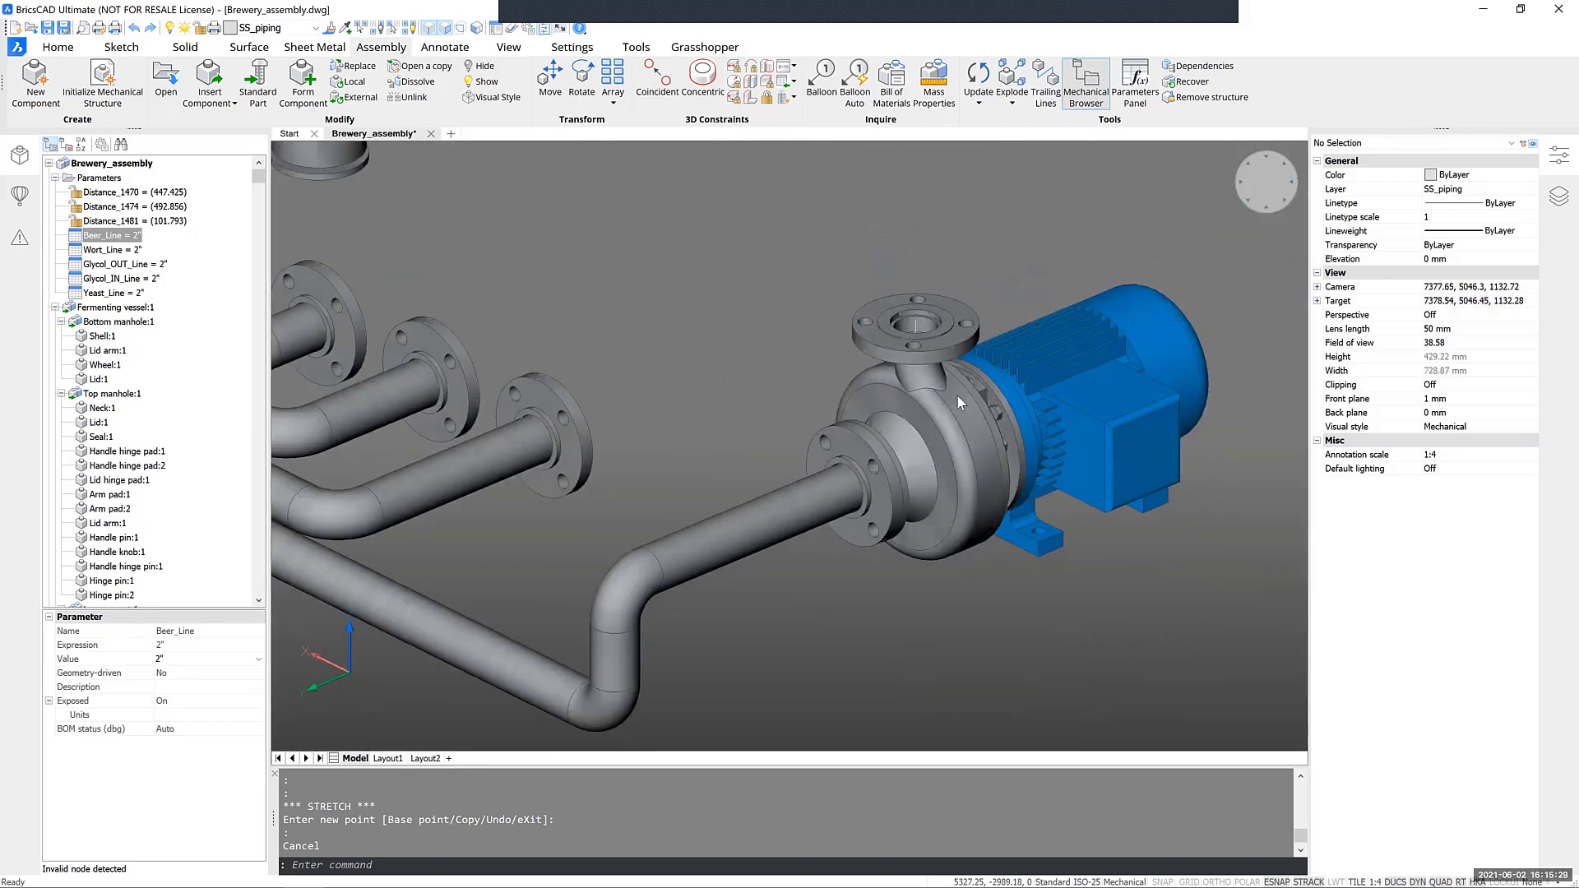
scroll(955, 395, "down", 5)
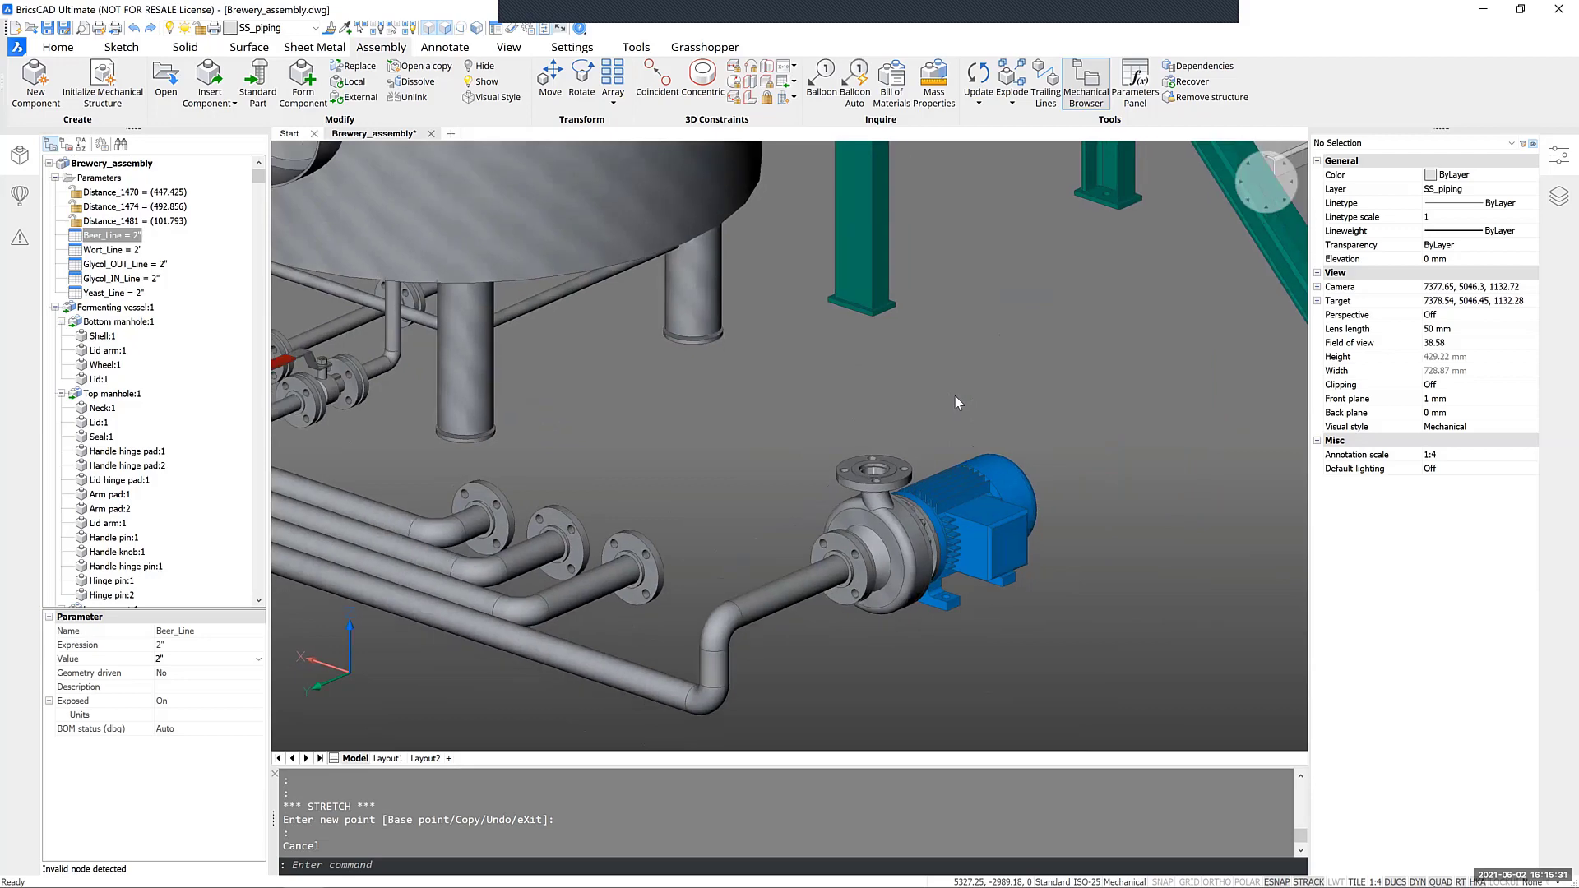
scroll(955, 396, "down", 4)
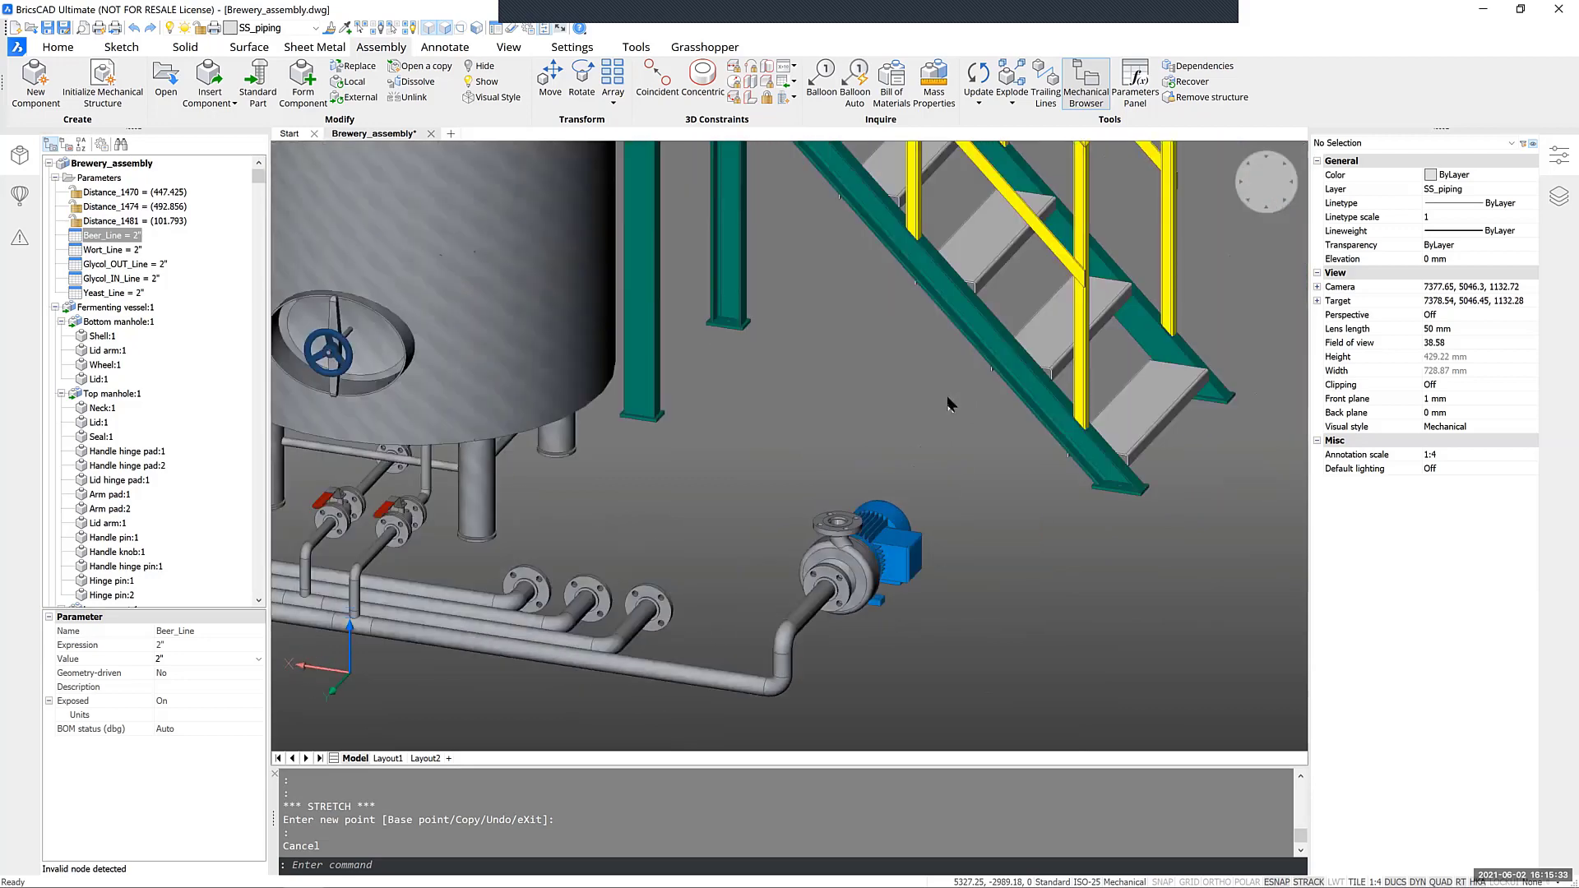
scroll(901, 486, "down", 3)
scroll(672, 487, "down", 3)
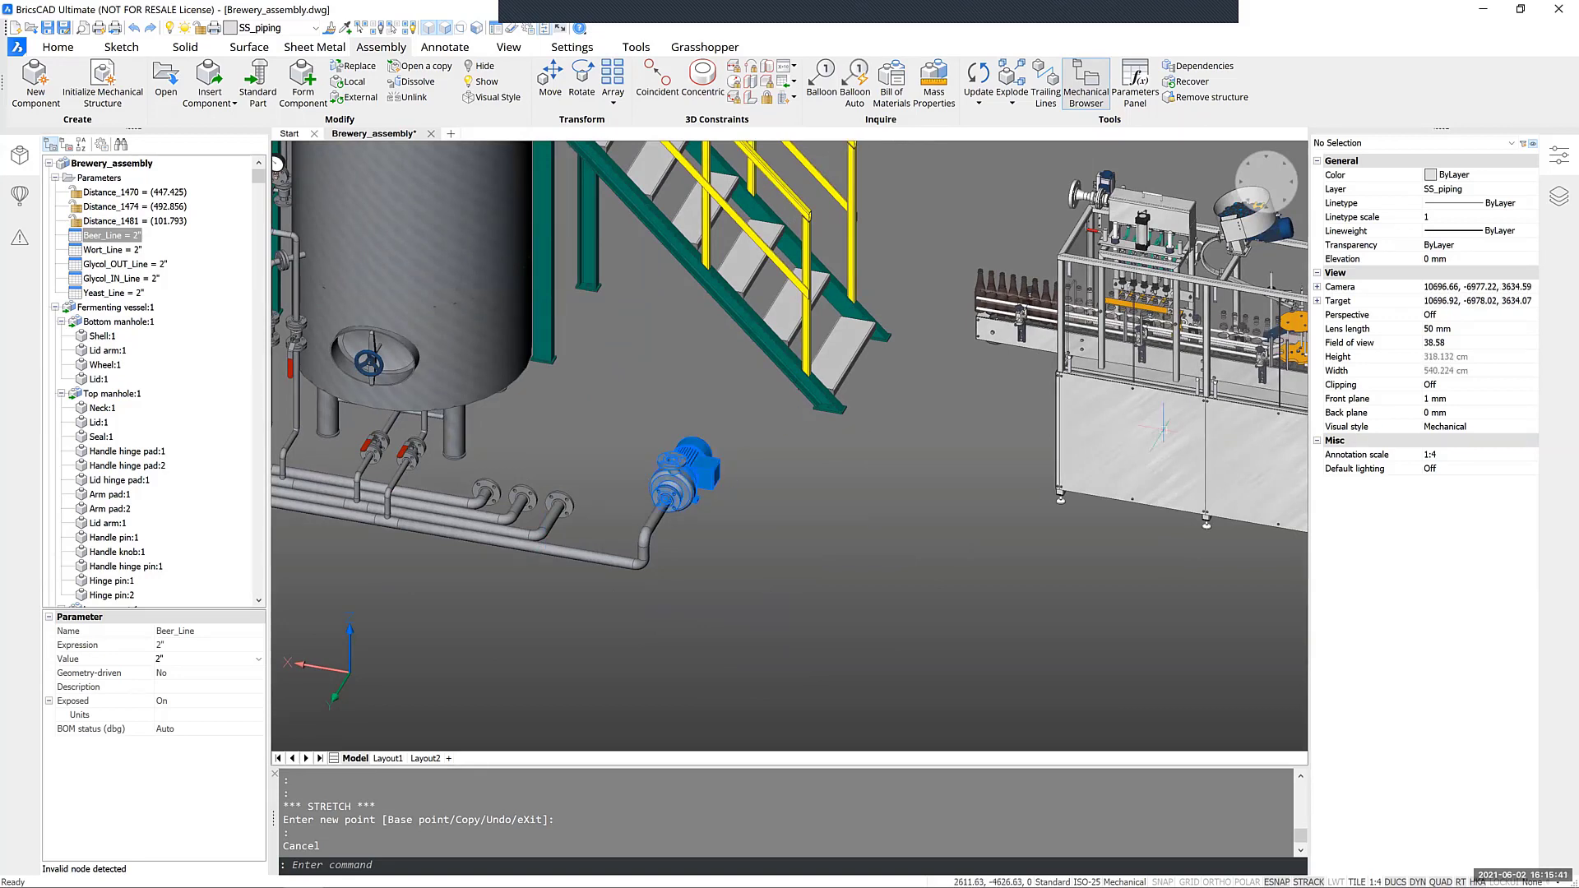
Isolate the bottling machine and the pump, hiding the rest of the brewery
scroll(1163, 430, "up", 1)
middle_click_drag(1163, 429, 1112, 430)
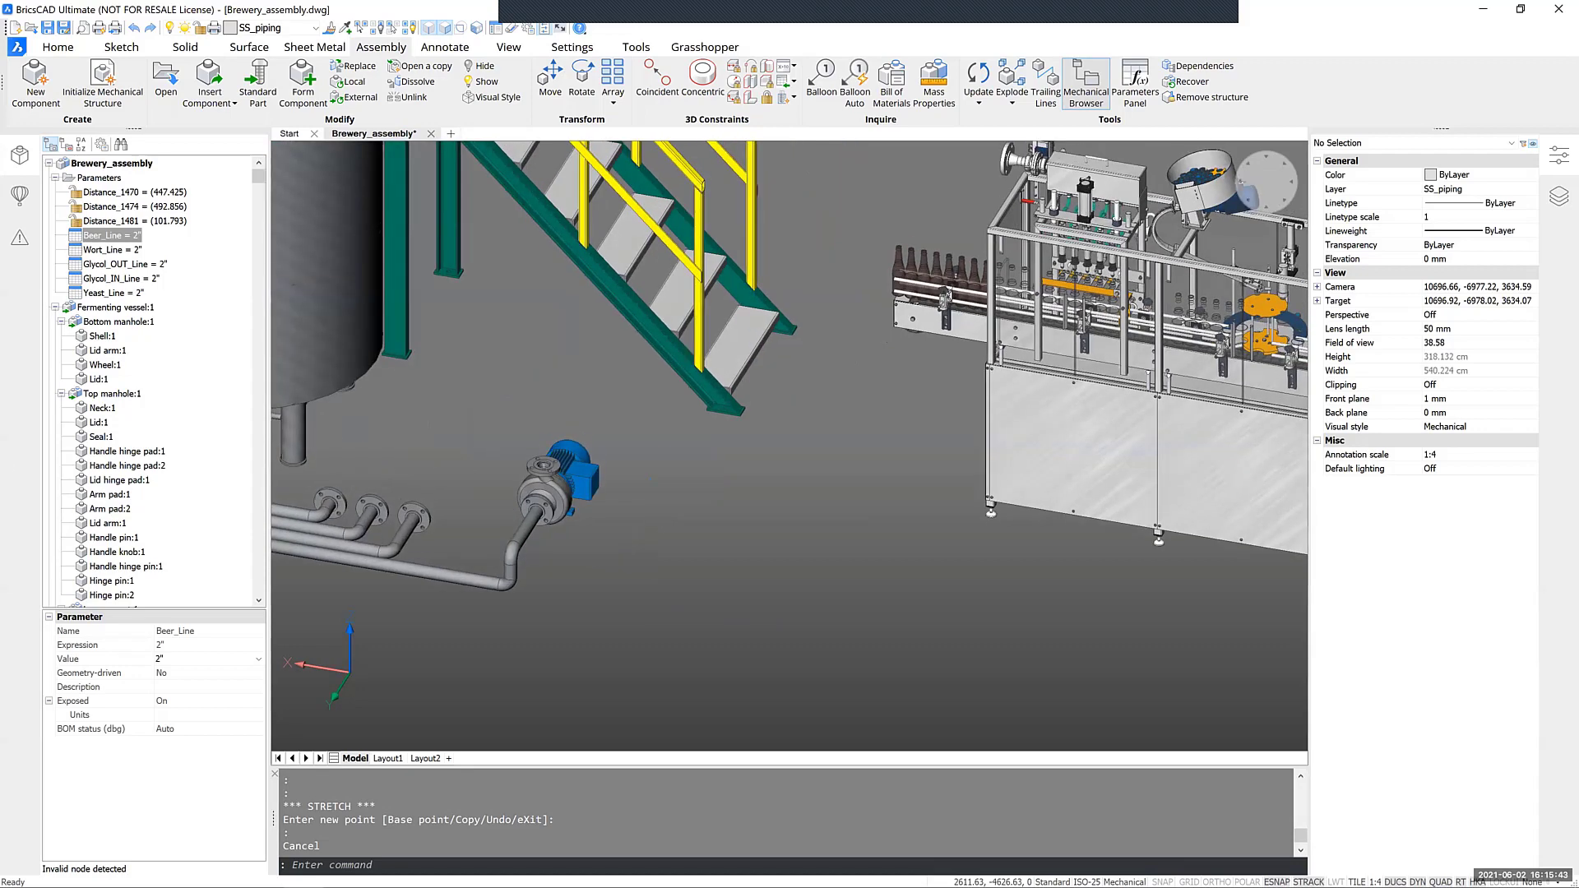
scroll(1112, 430, "up", 1)
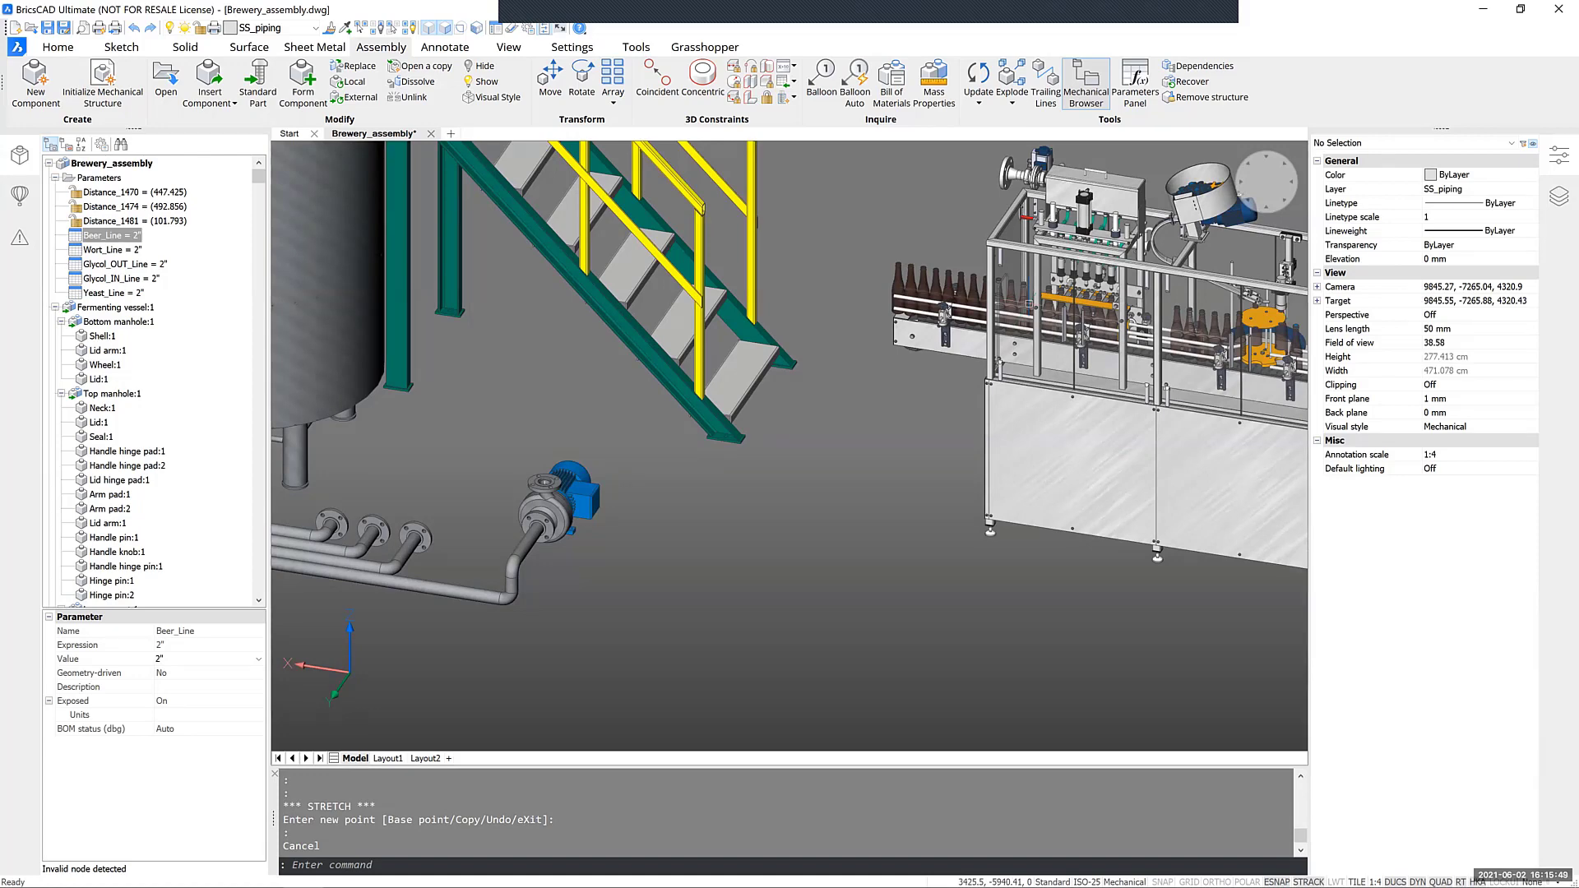
left_click(1029, 304)
left_click(548, 500)
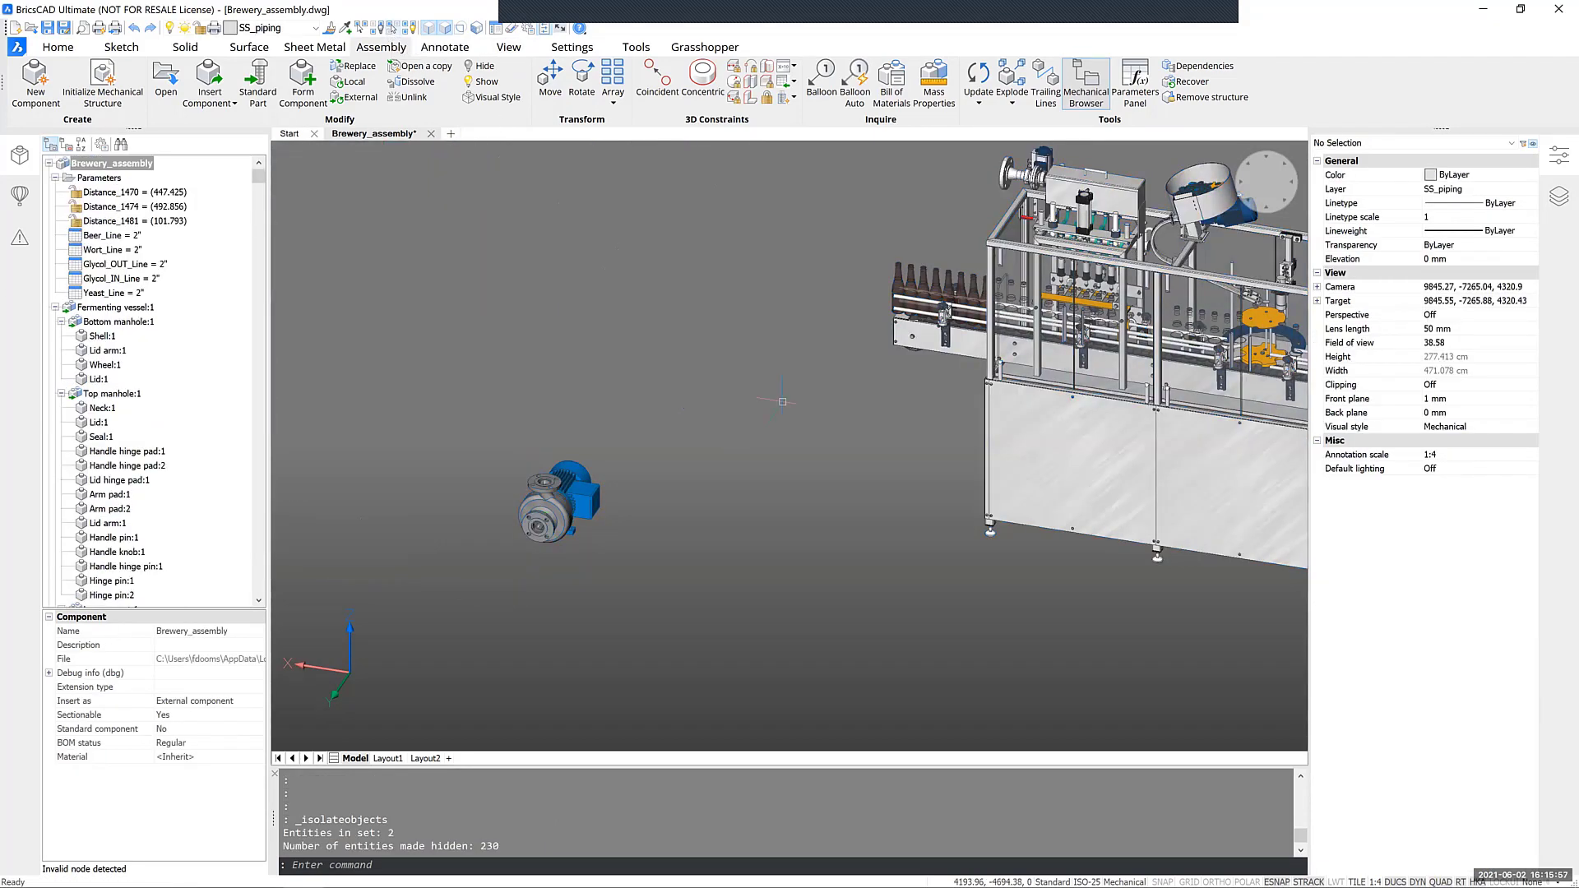
Examine the isolated bottling machine and pump from different angles, including the pump's outlet flange up close
scroll(784, 402, "down", 1)
middle_click_drag(784, 402, 896, 398, "shift")
scroll(783, 402, "down", 2)
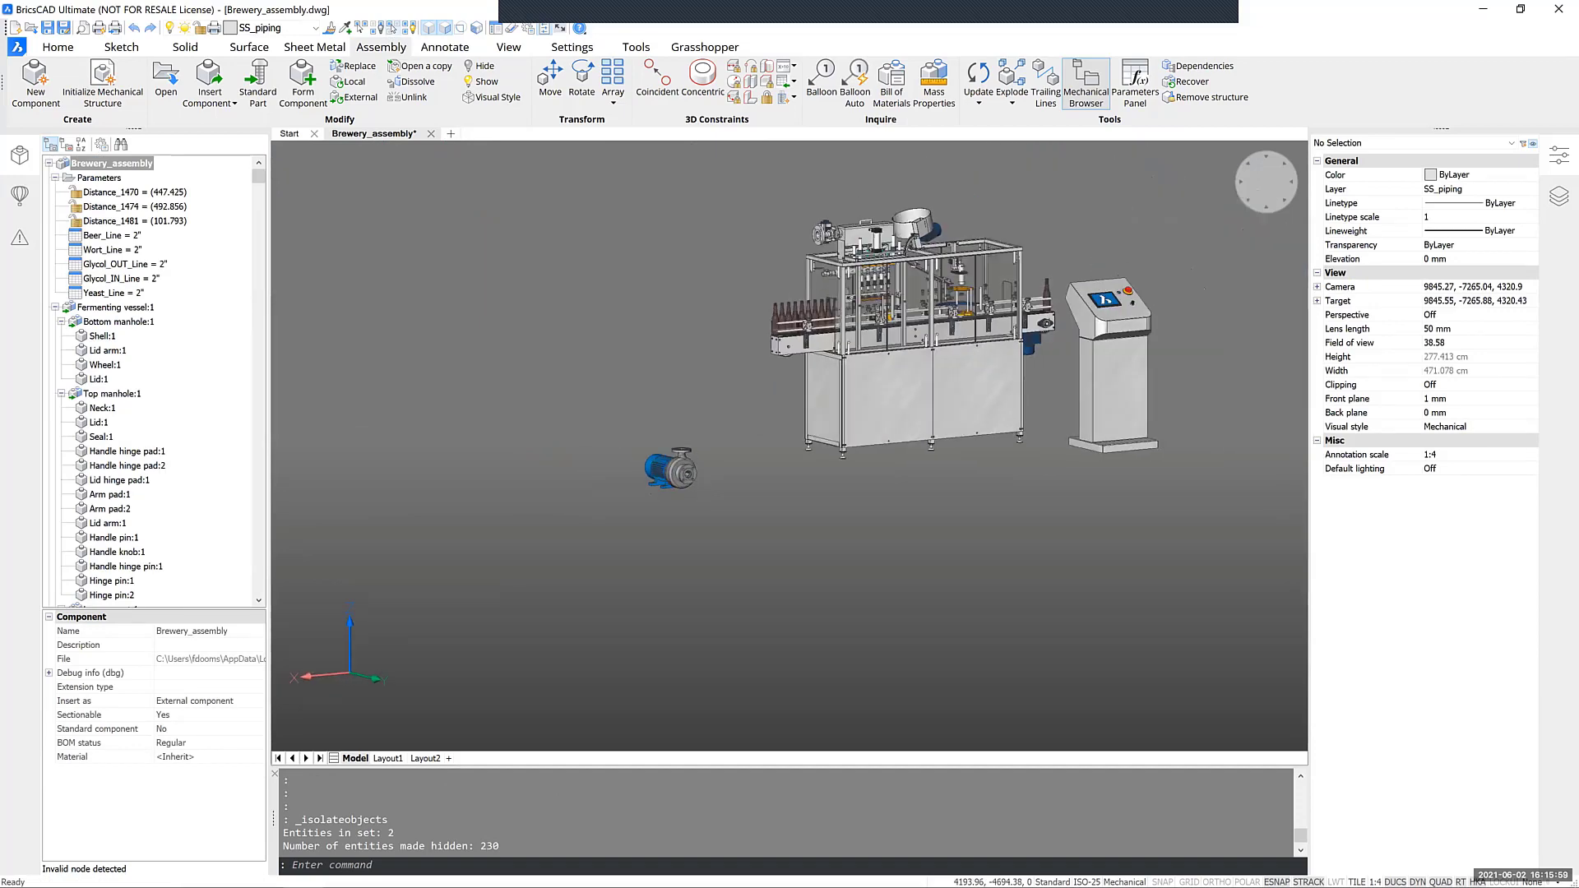
middle_click_drag(784, 402, 663, 412, "shift")
scroll(778, 380, "up", 1)
scroll(658, 384, "up", 1)
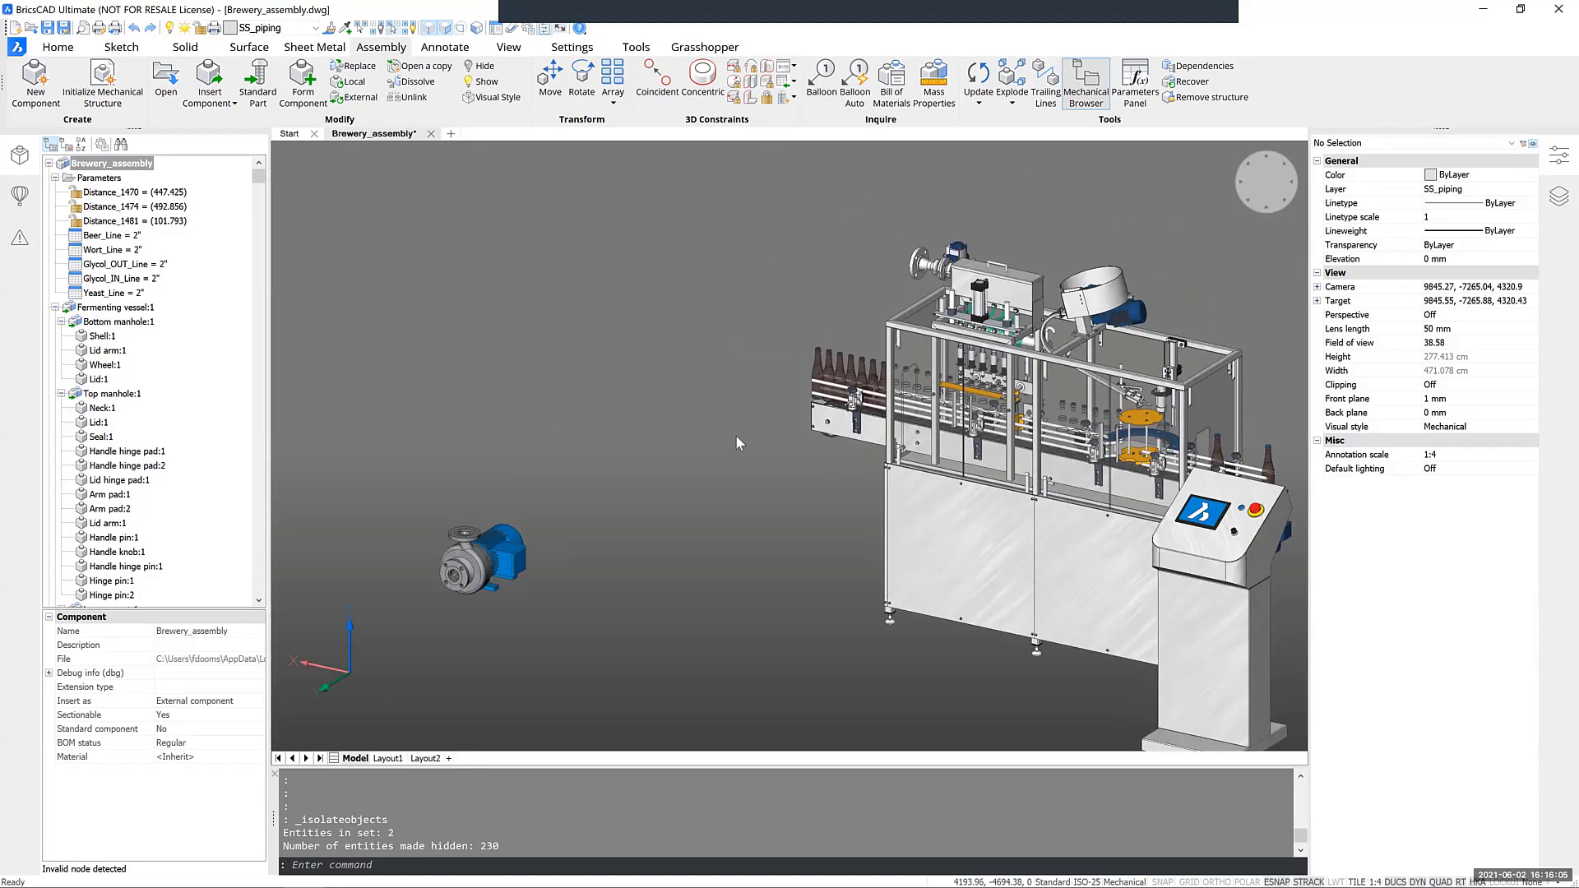
scroll(736, 437, "up", 6)
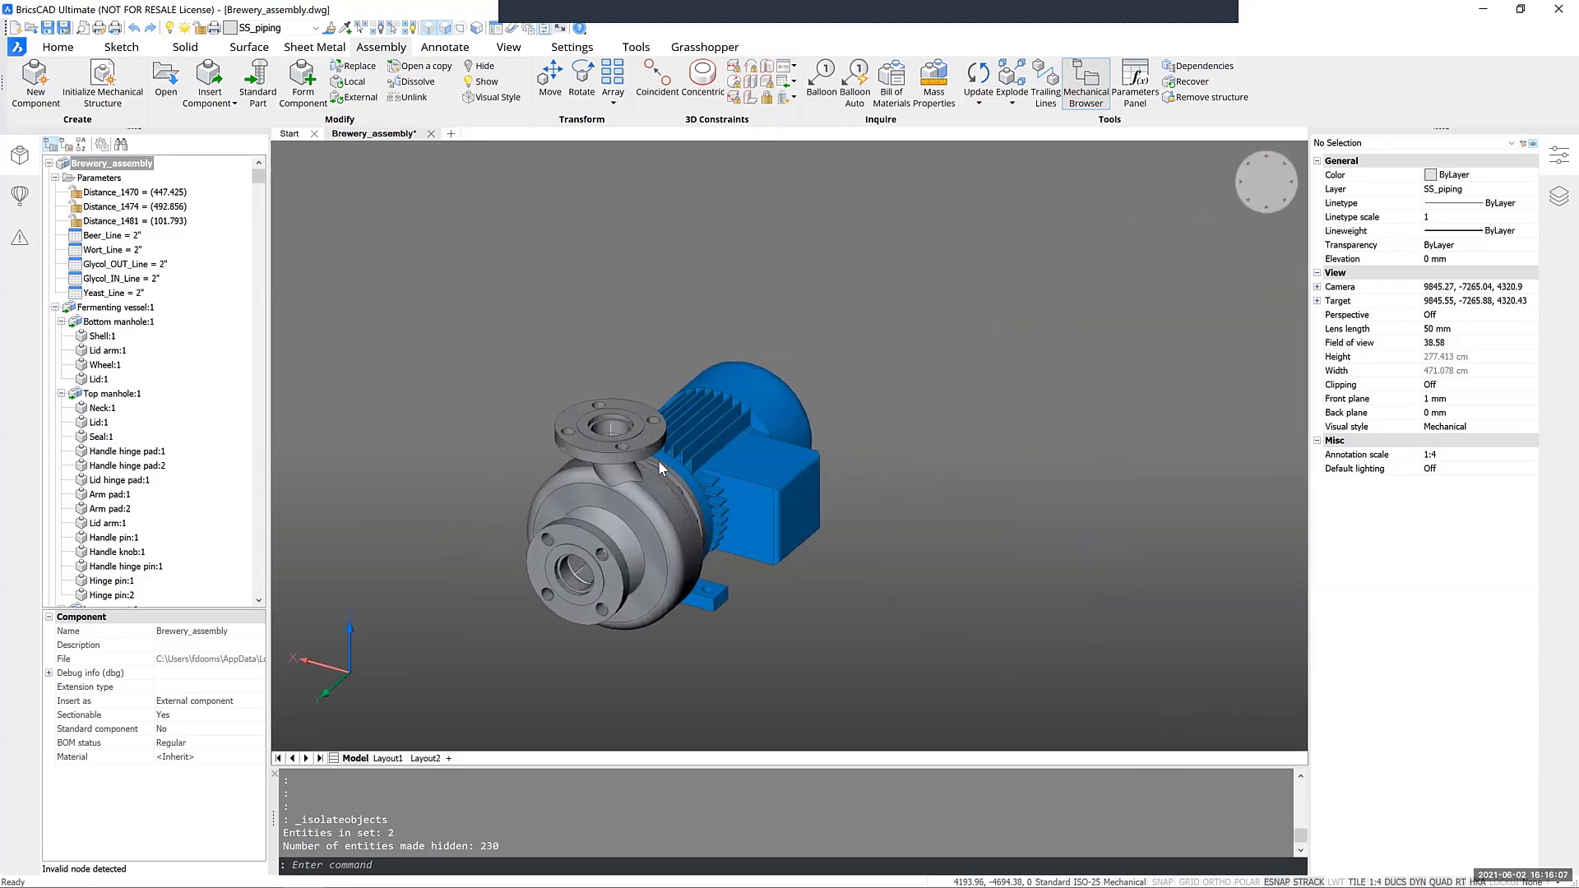
scroll(658, 466, "up", 4)
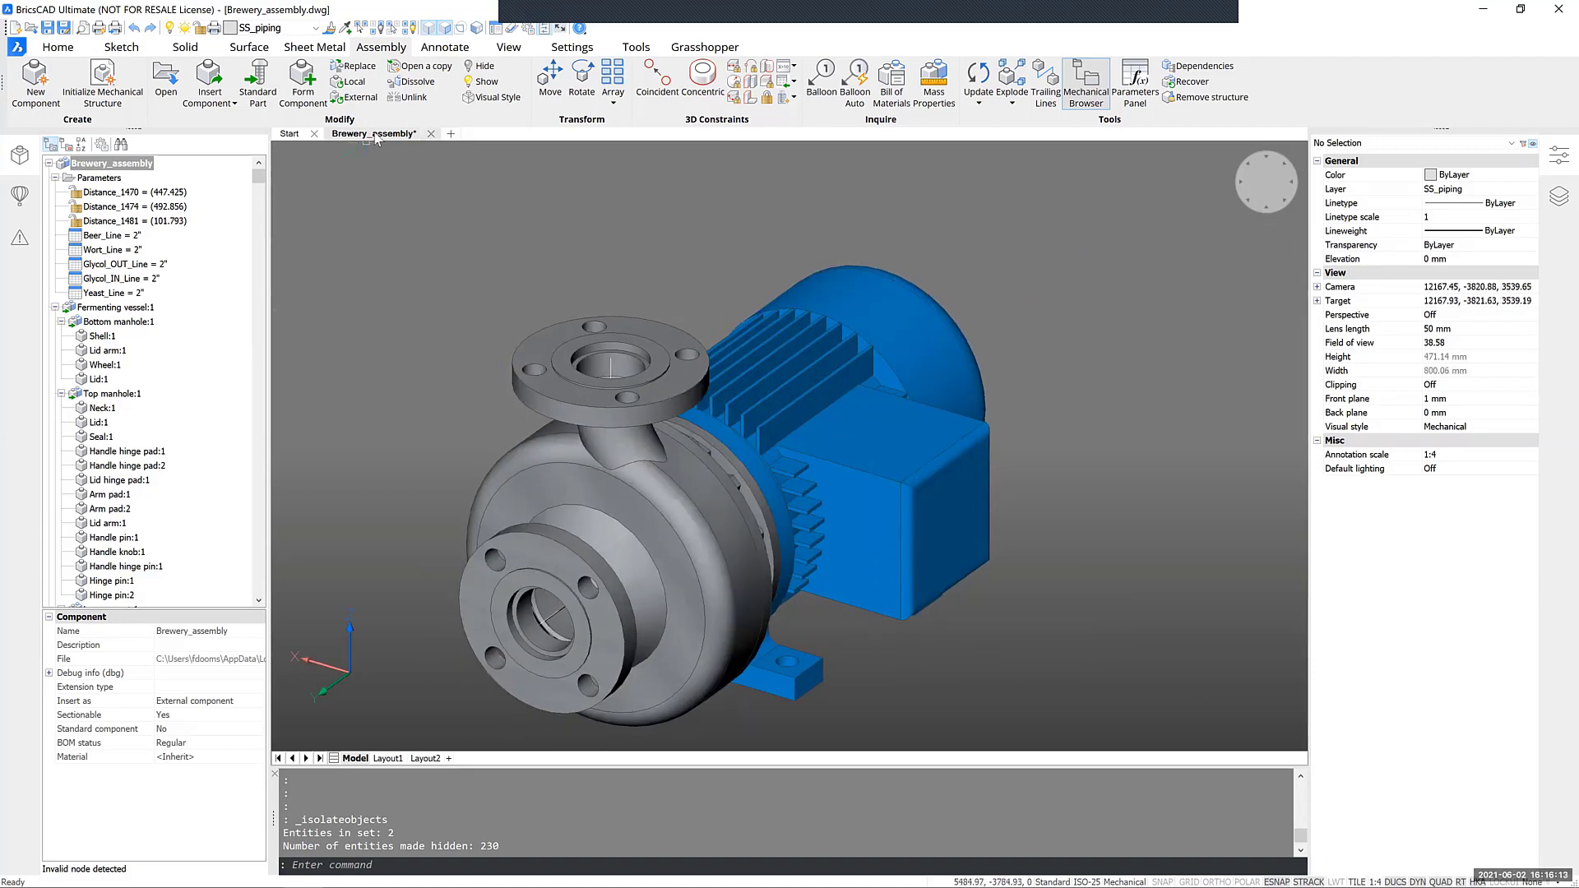
Open the ASME flanges among the piping standard parts of the component library
left_click(18, 201)
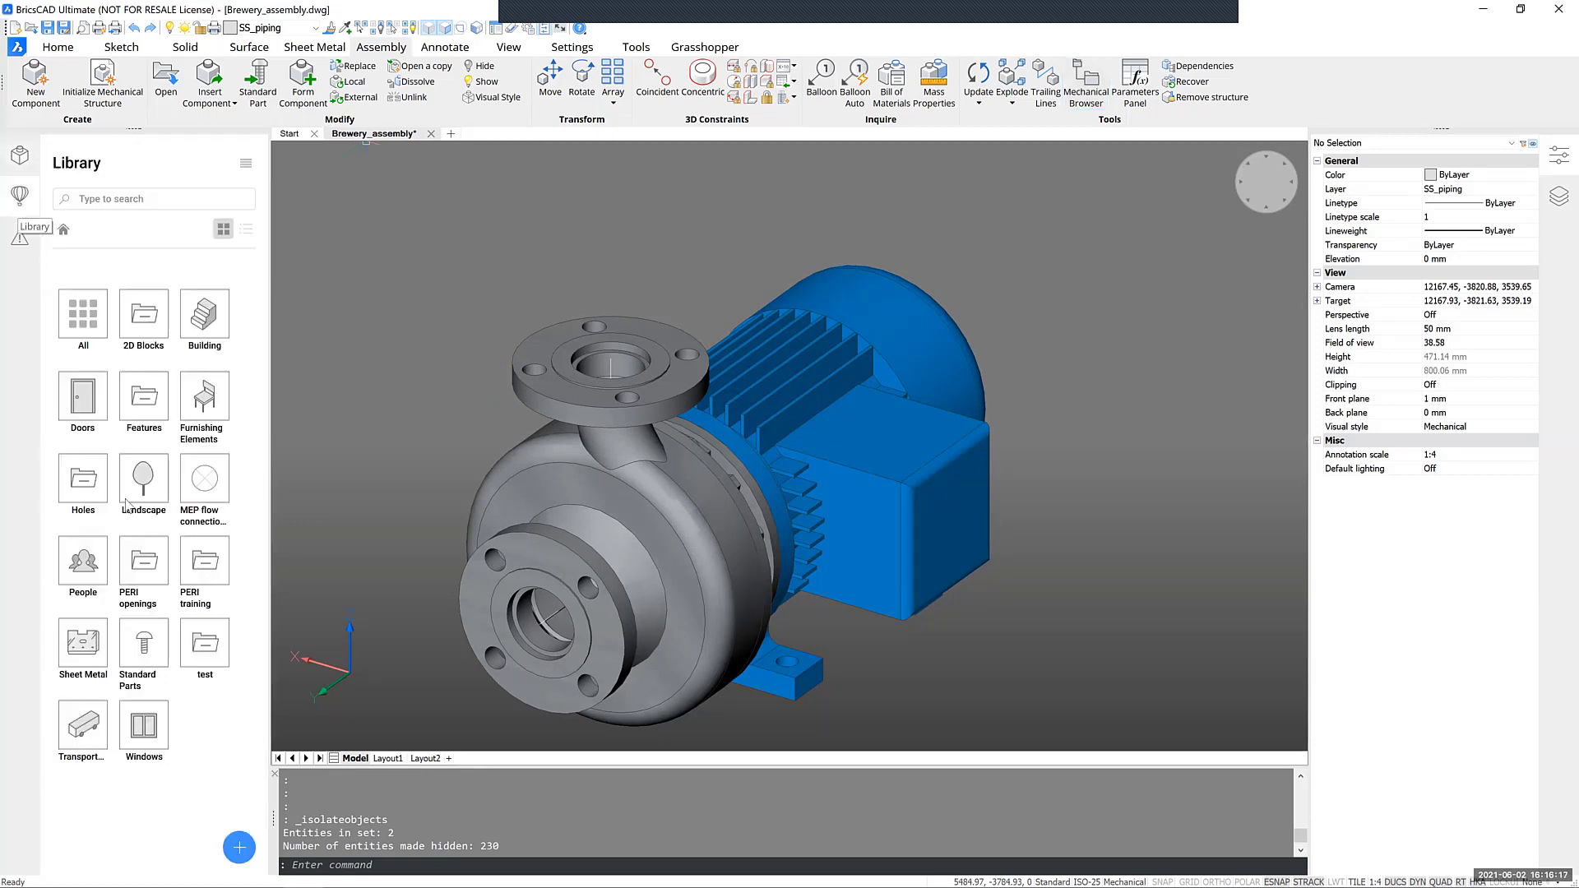
left_click(144, 650)
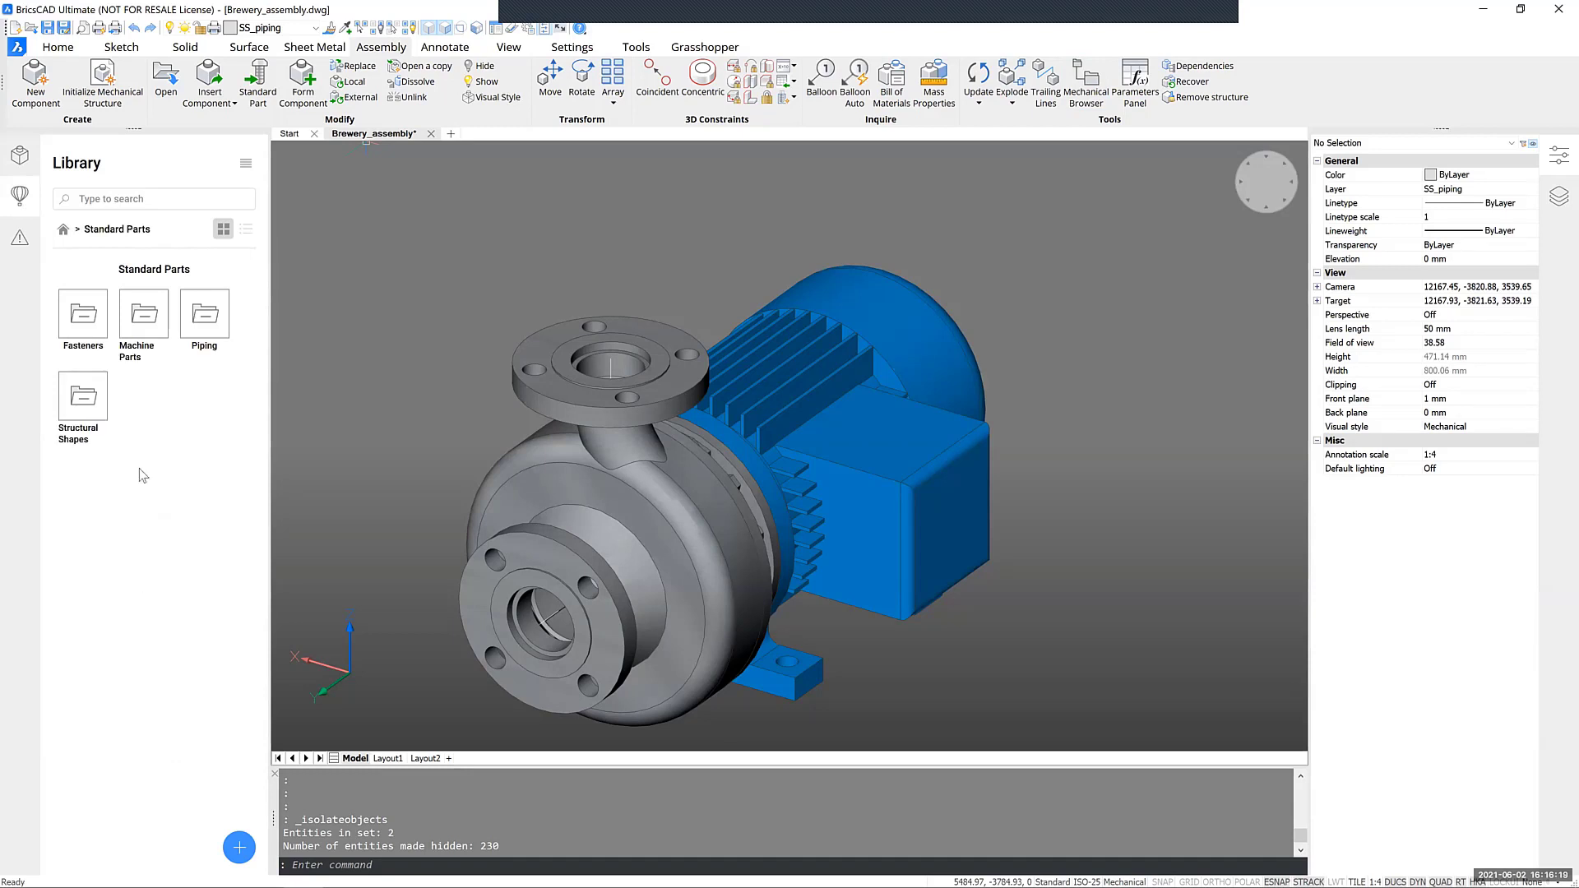
left_click(197, 344)
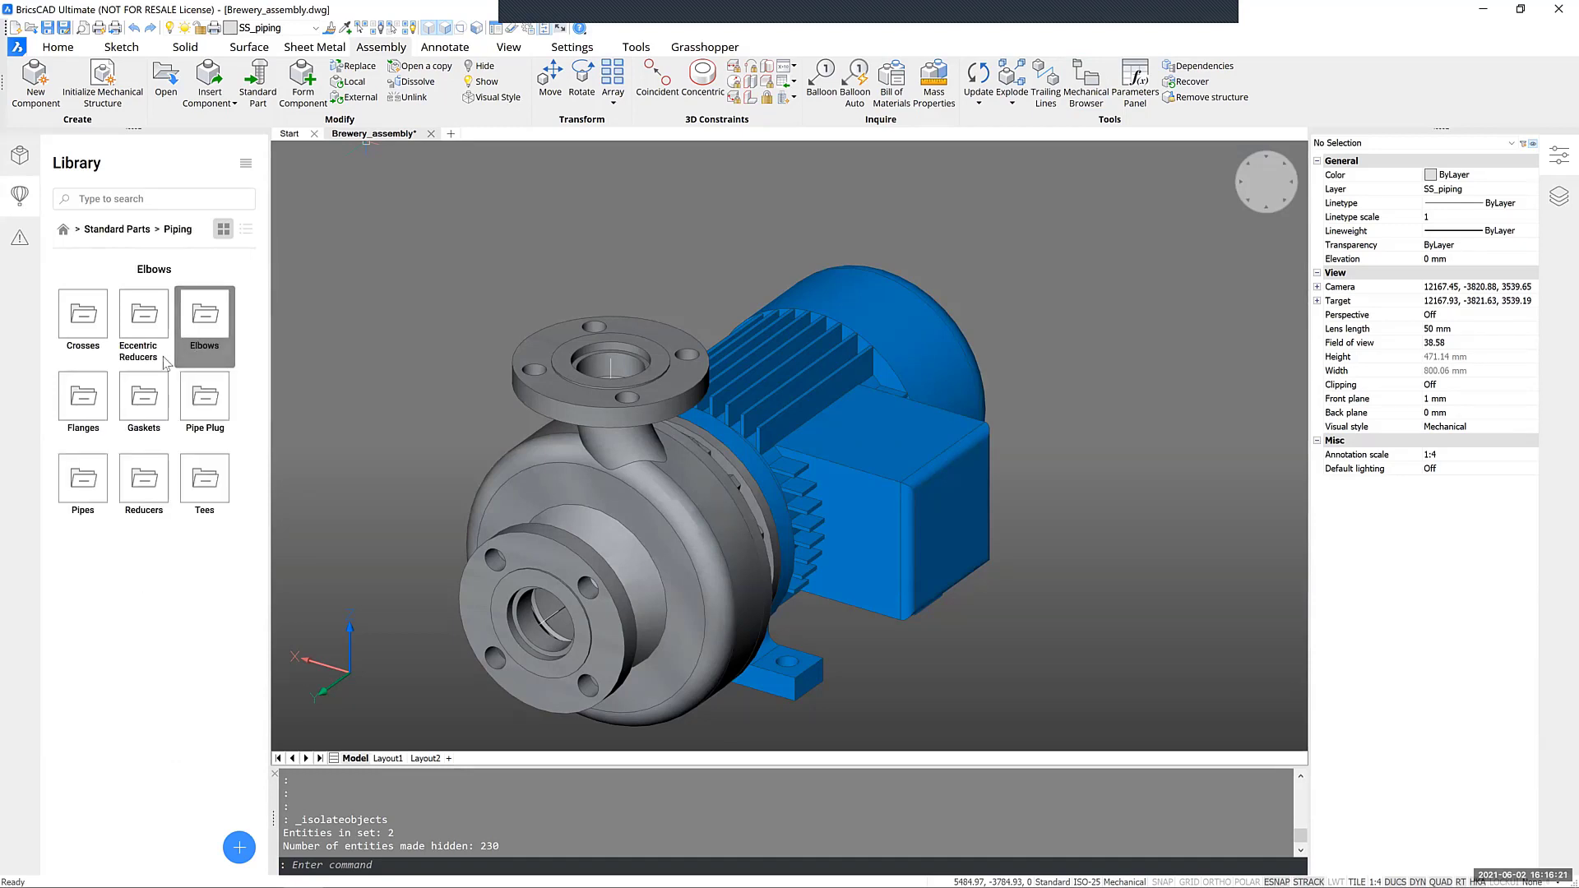
left_click(87, 407)
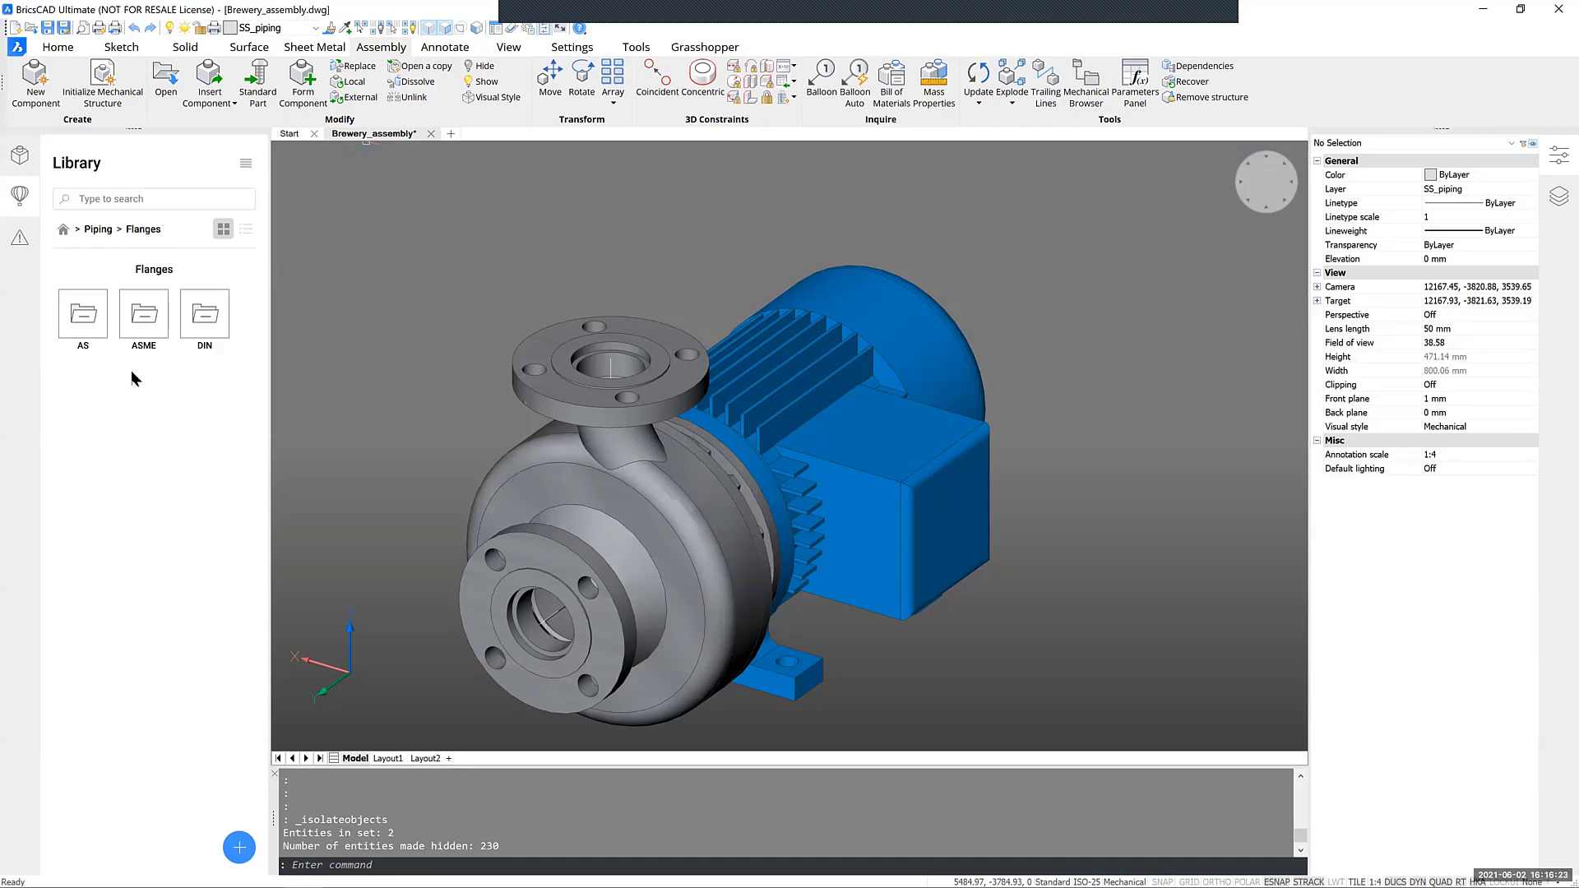
left_click(144, 317)
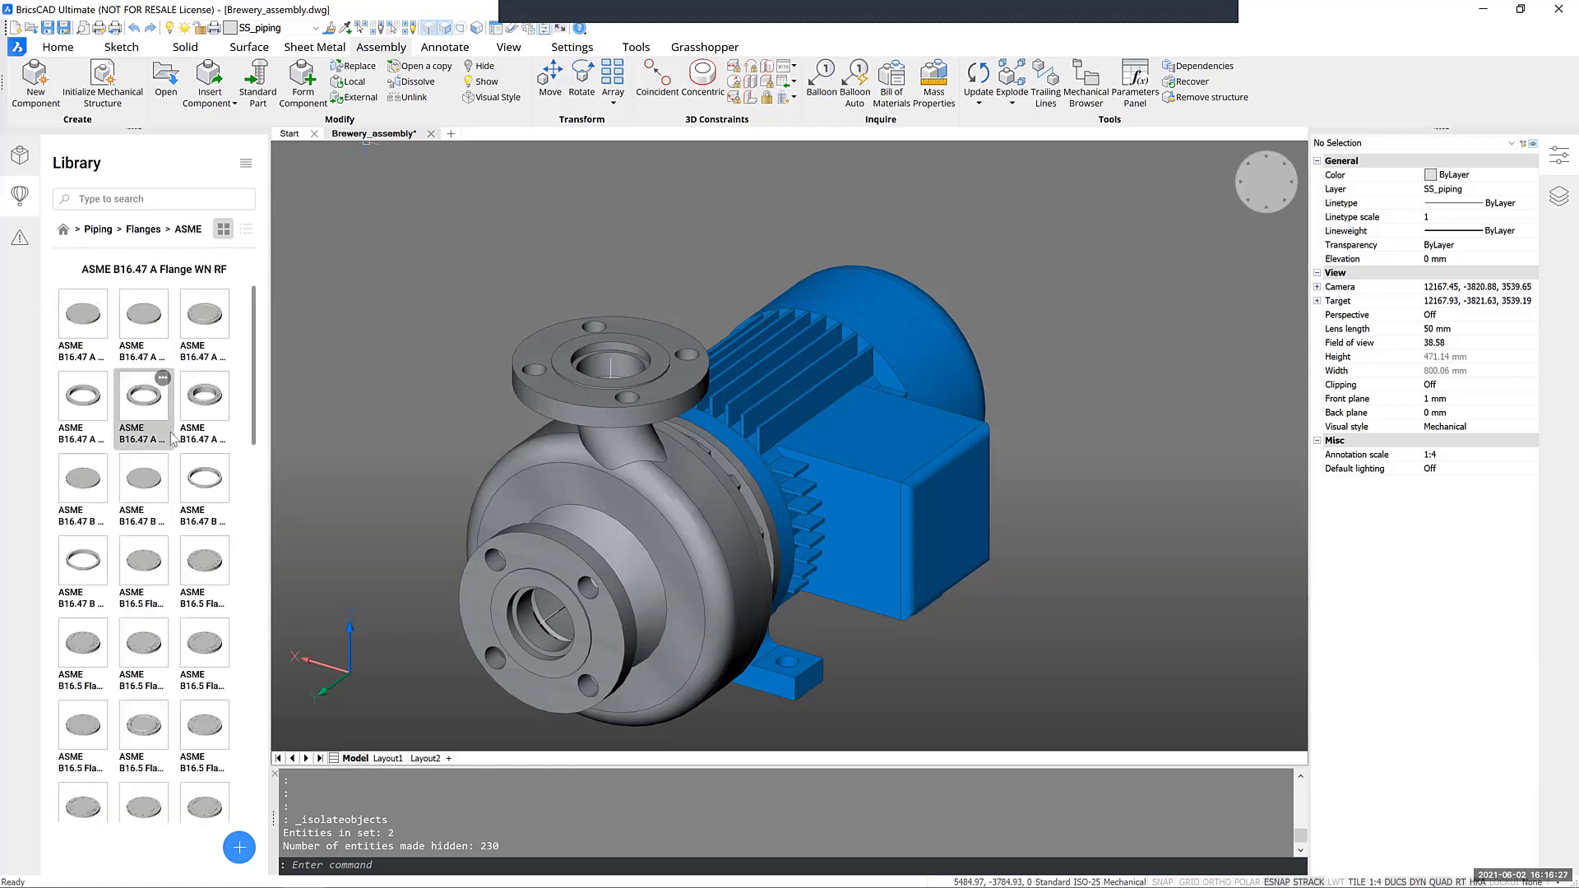
Search the ASME flanges in the library for "SO RF"
scroll(167, 509, "down", 2)
scroll(167, 509, "down", 10)
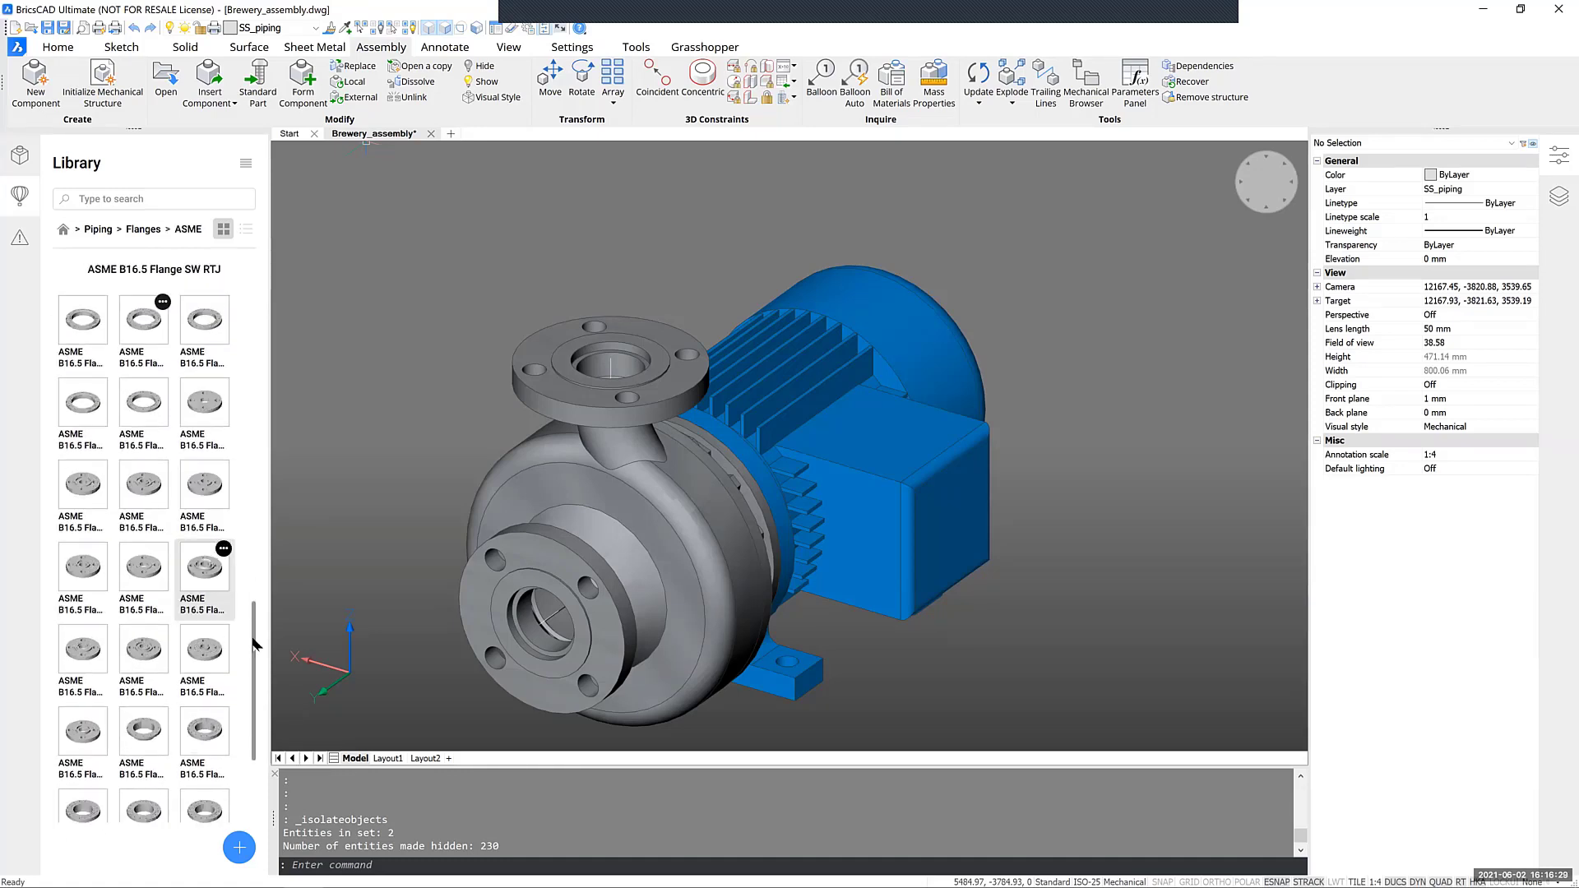
scroll(189, 534, "up", 4)
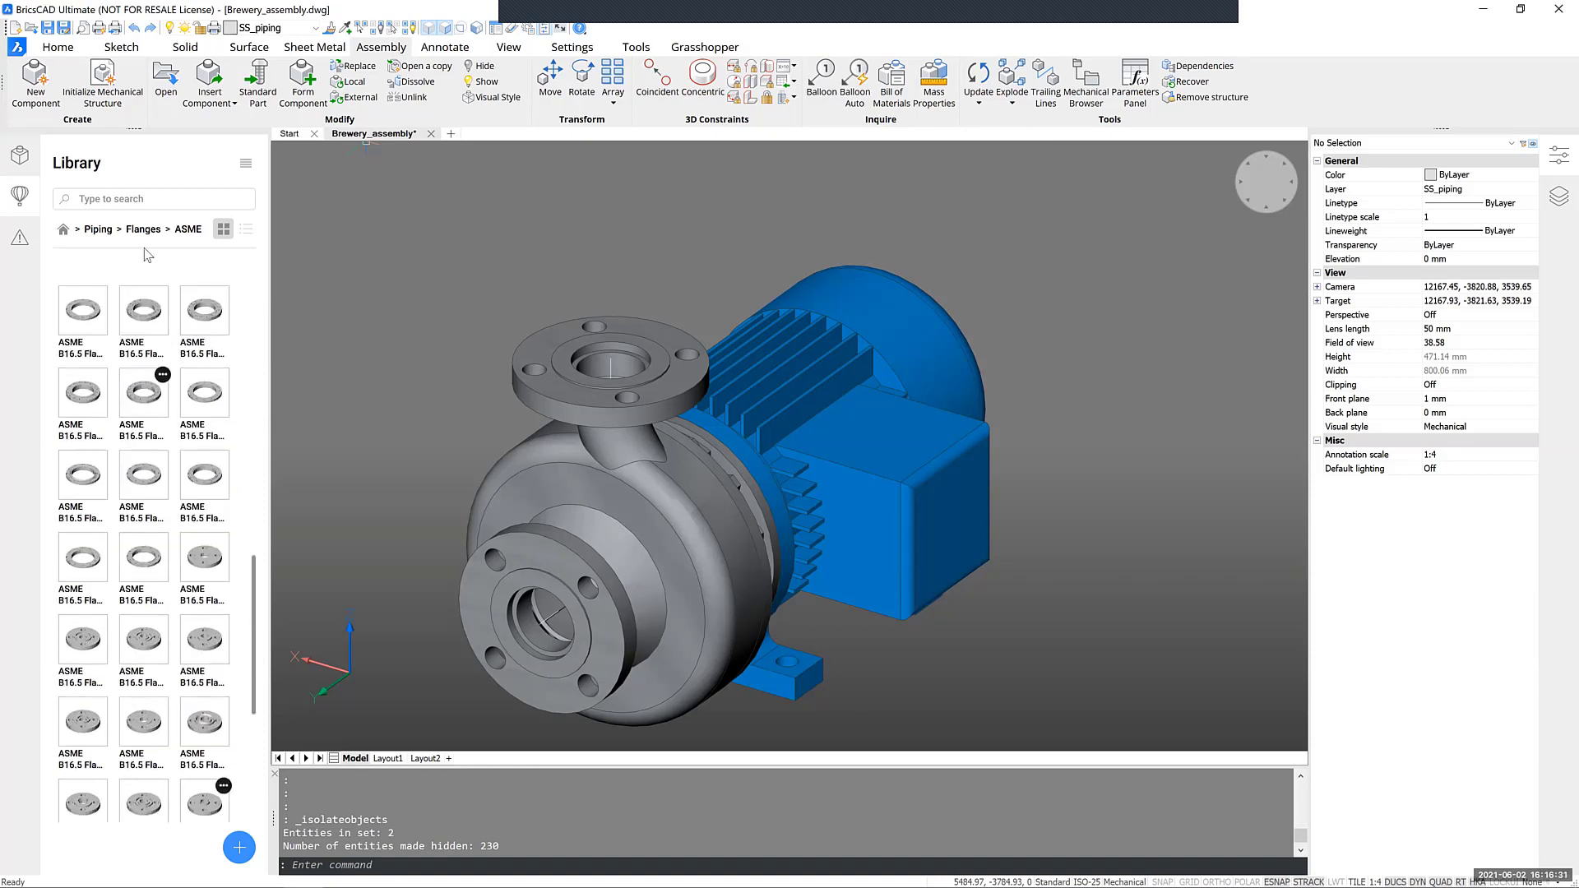
left_click(148, 201)
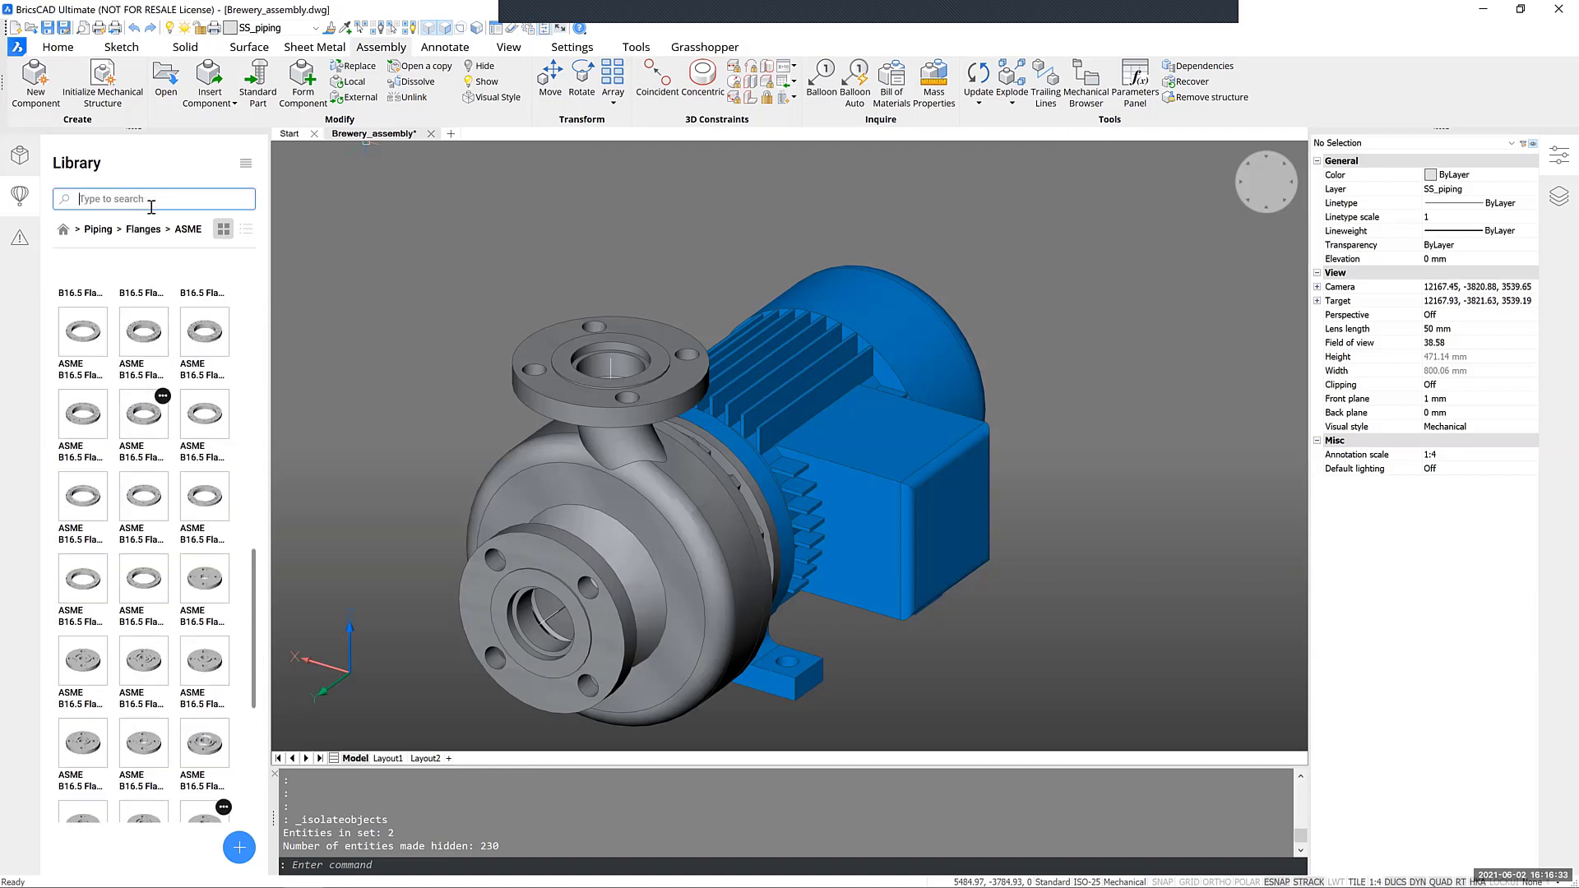
type("so RF")
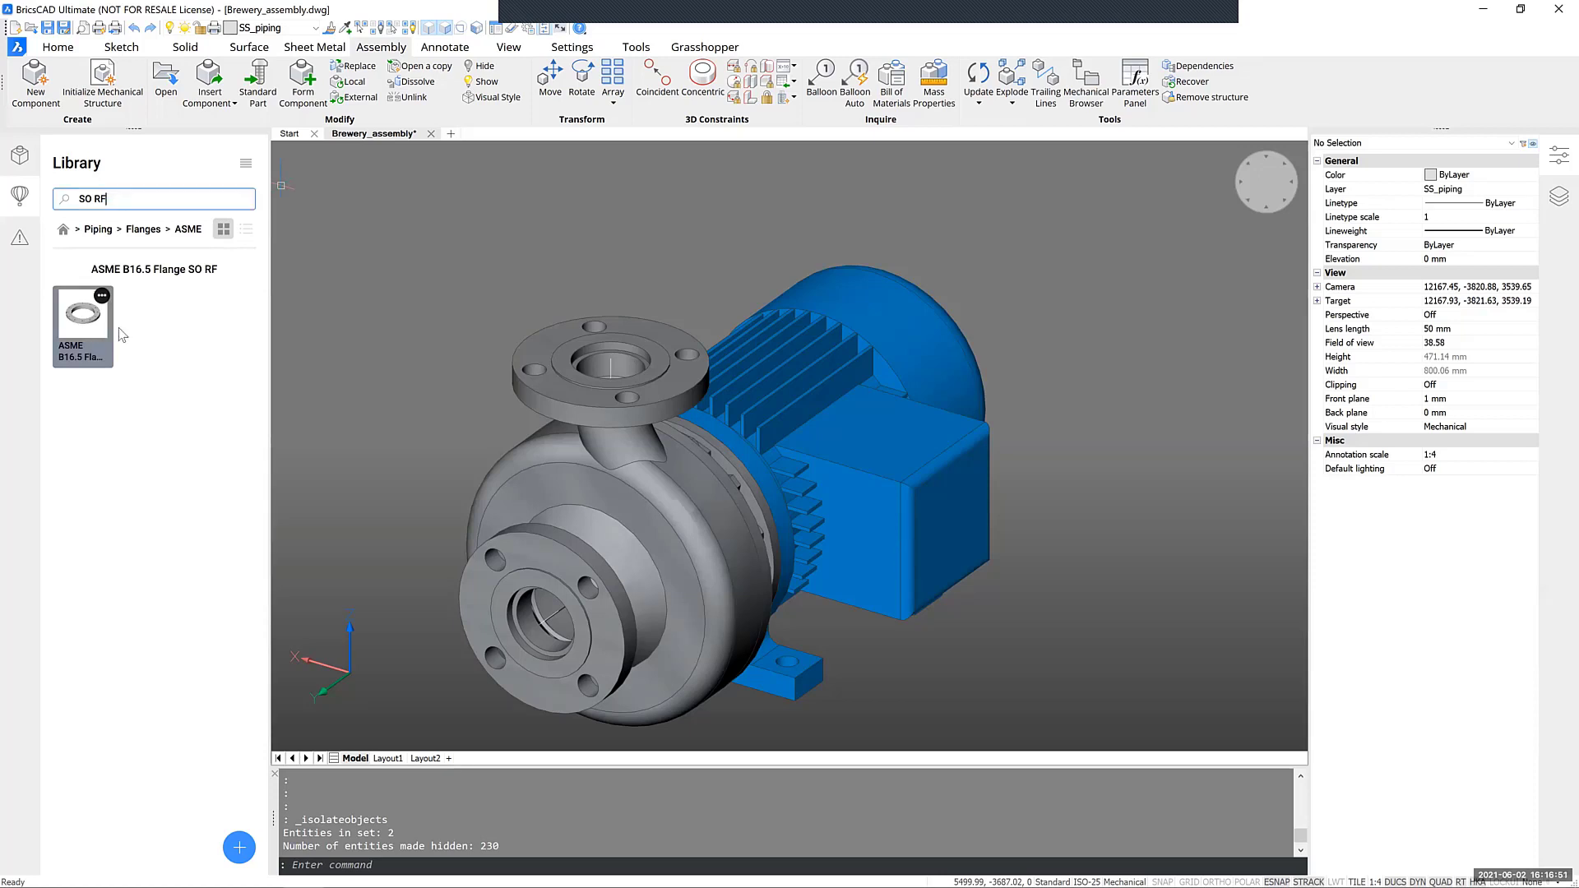
left_click_drag(123, 333, 276, 337)
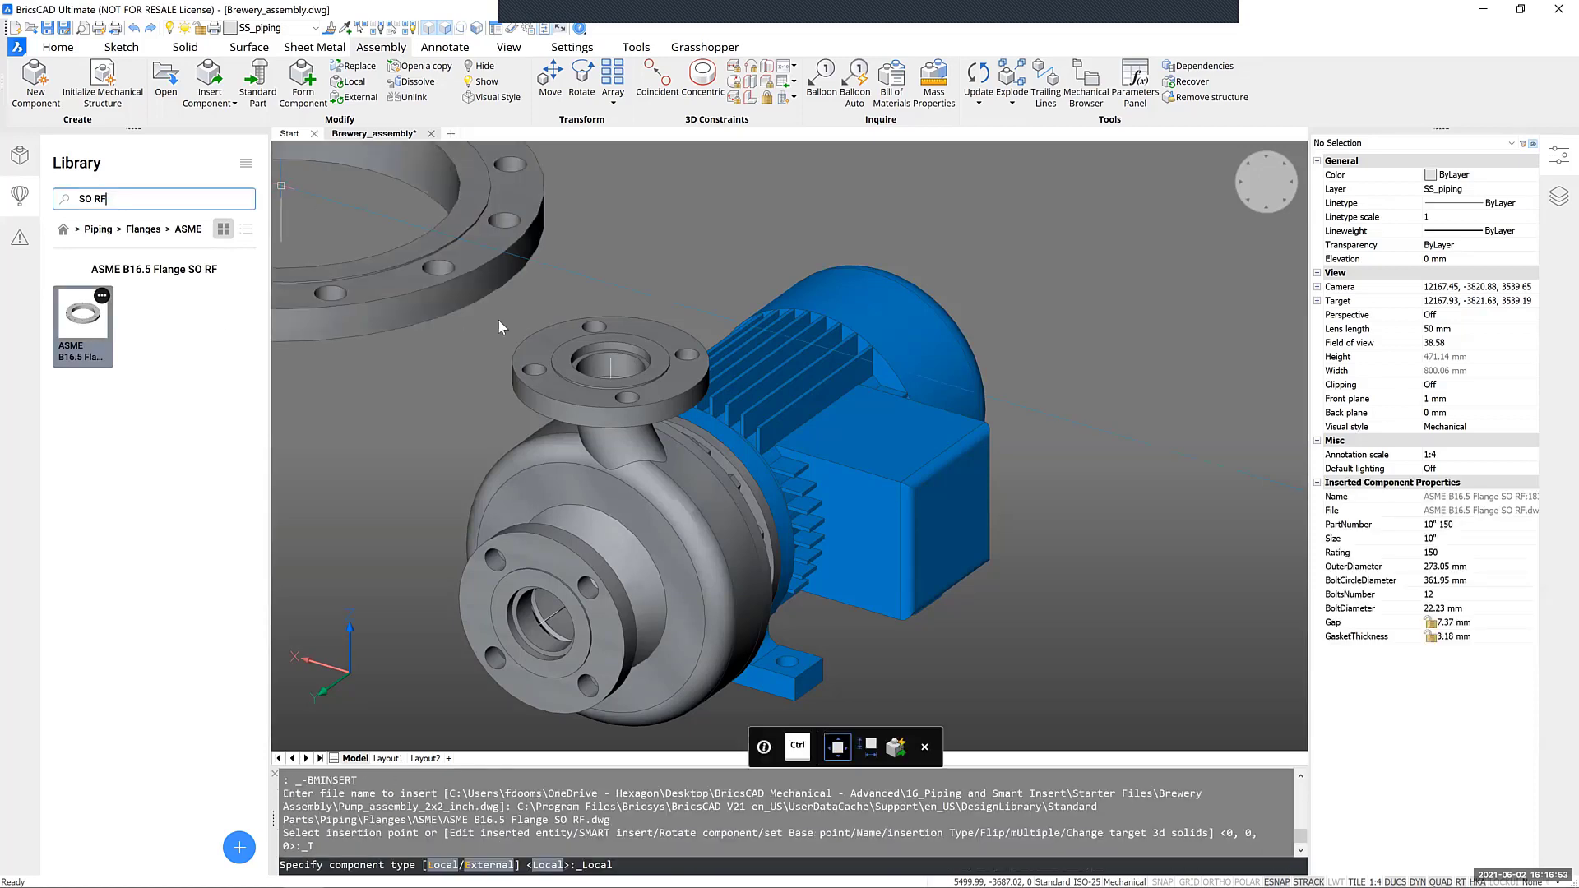
key("ctrl")
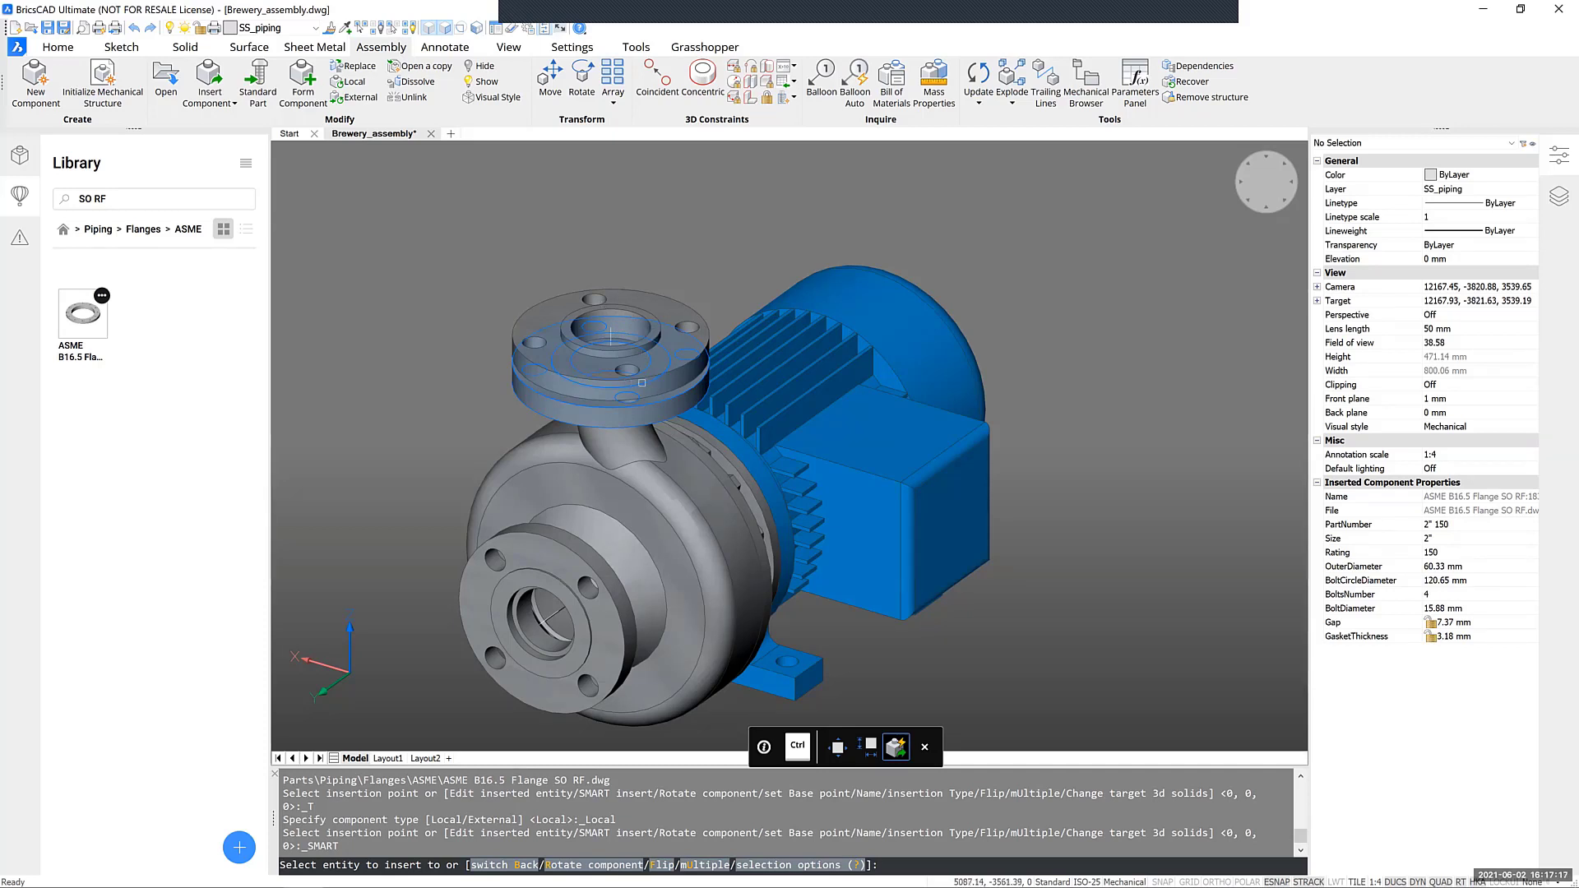
key("Escape")
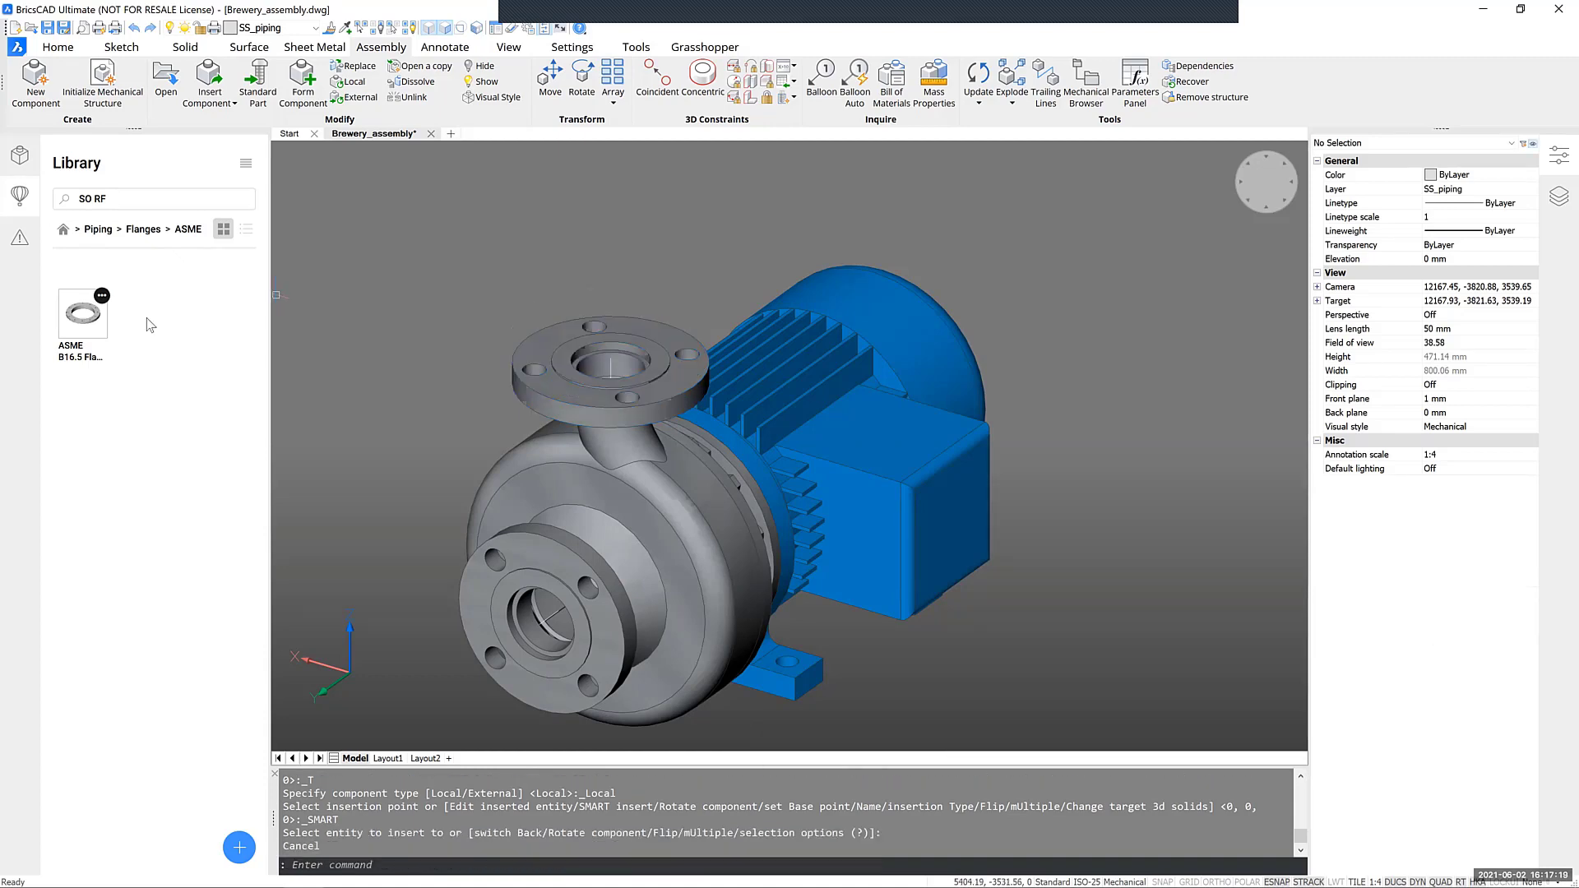
Smart-insert the ASME B16.5 Flange SO RF, size 2", onto the pump's upward-facing outlet flange
left_click_drag(82, 317, 392, 292)
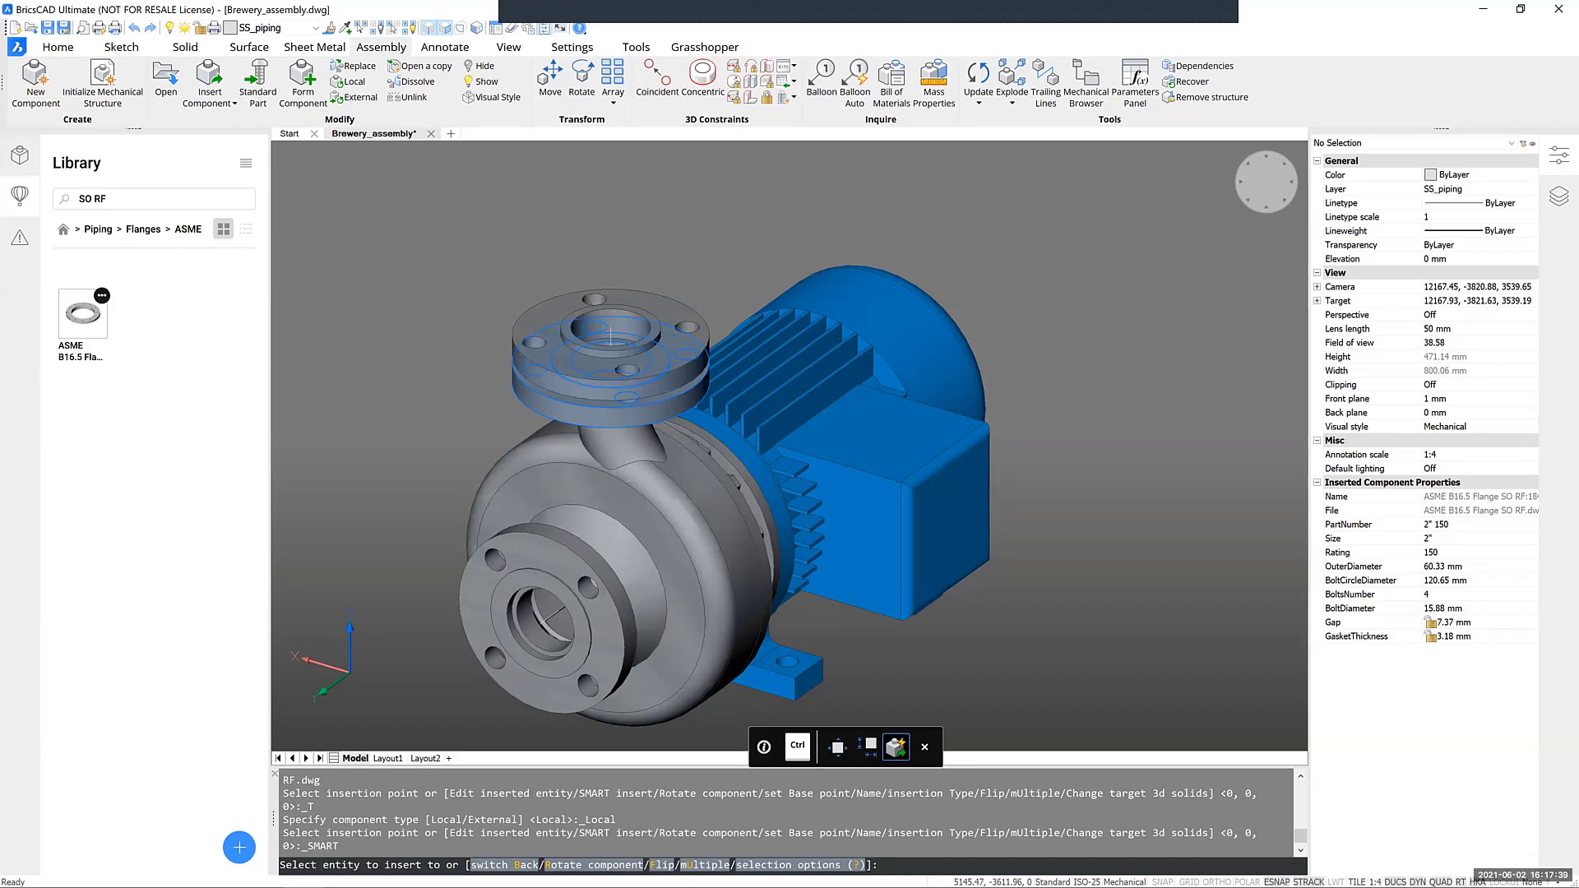
left_click(613, 344)
scroll(593, 377, "up", 2)
middle_click_drag(609, 341, 611, 356, "shift")
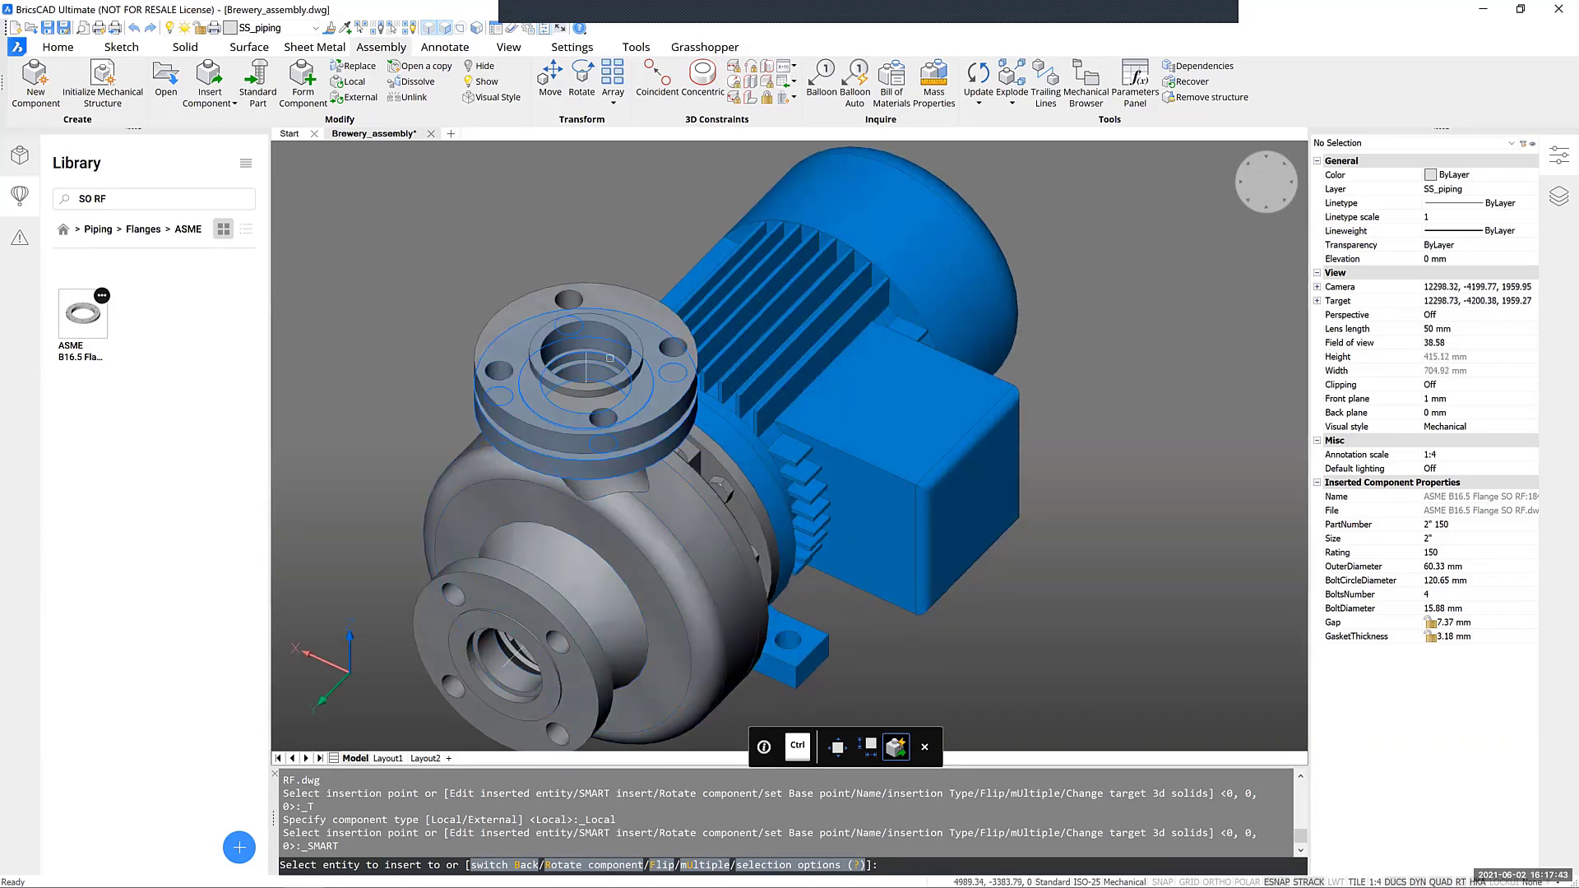
middle_click_drag(611, 356, 587, 391, "shift")
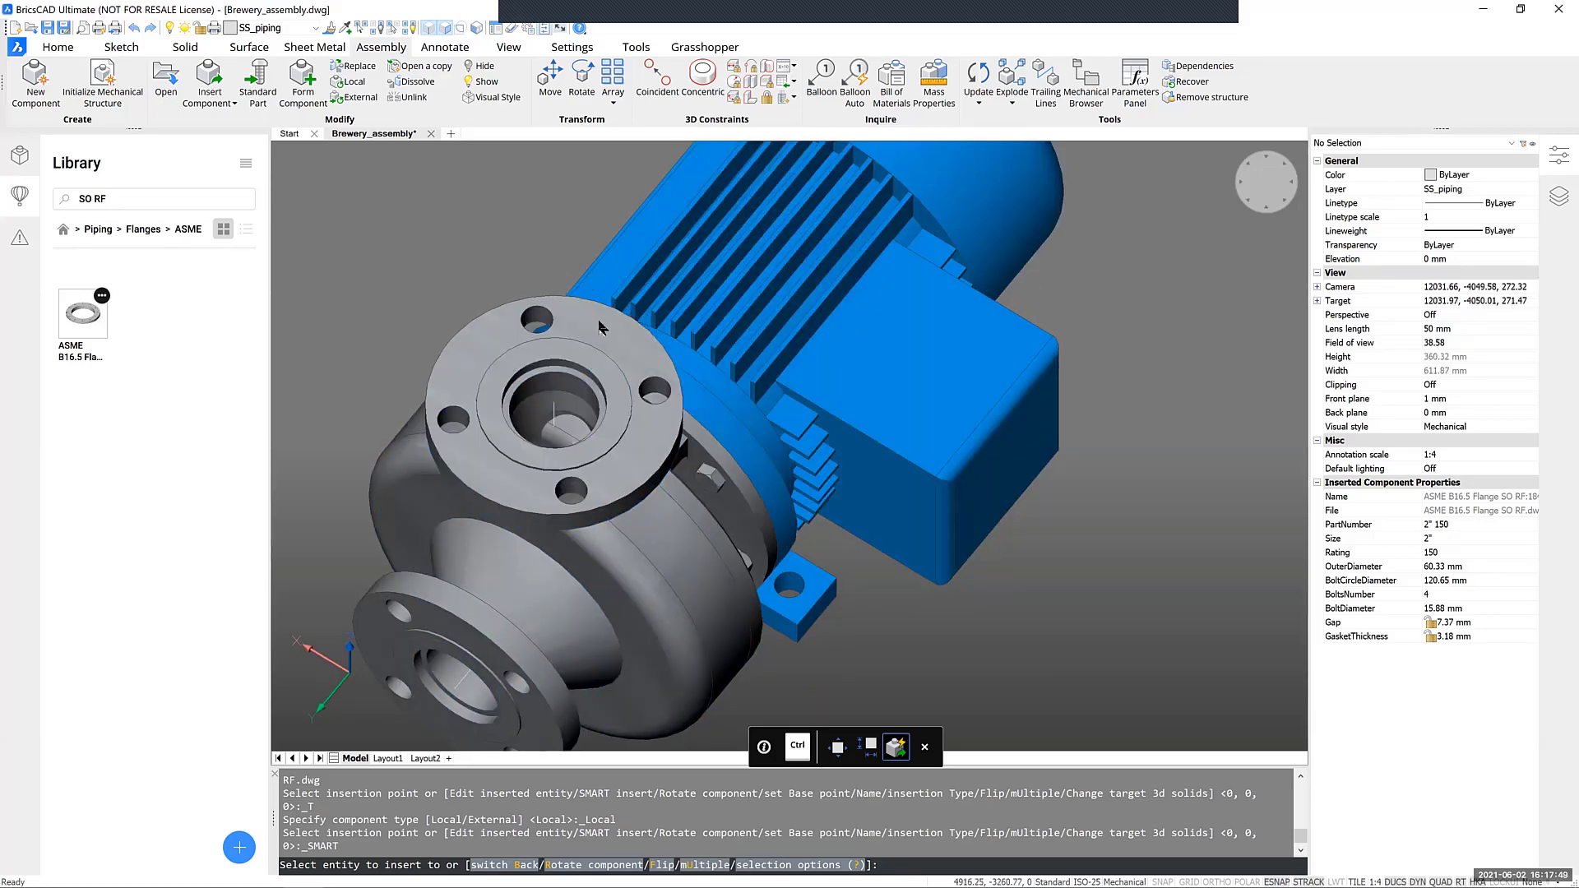
middle_click_drag(599, 326, 633, 345, "shift")
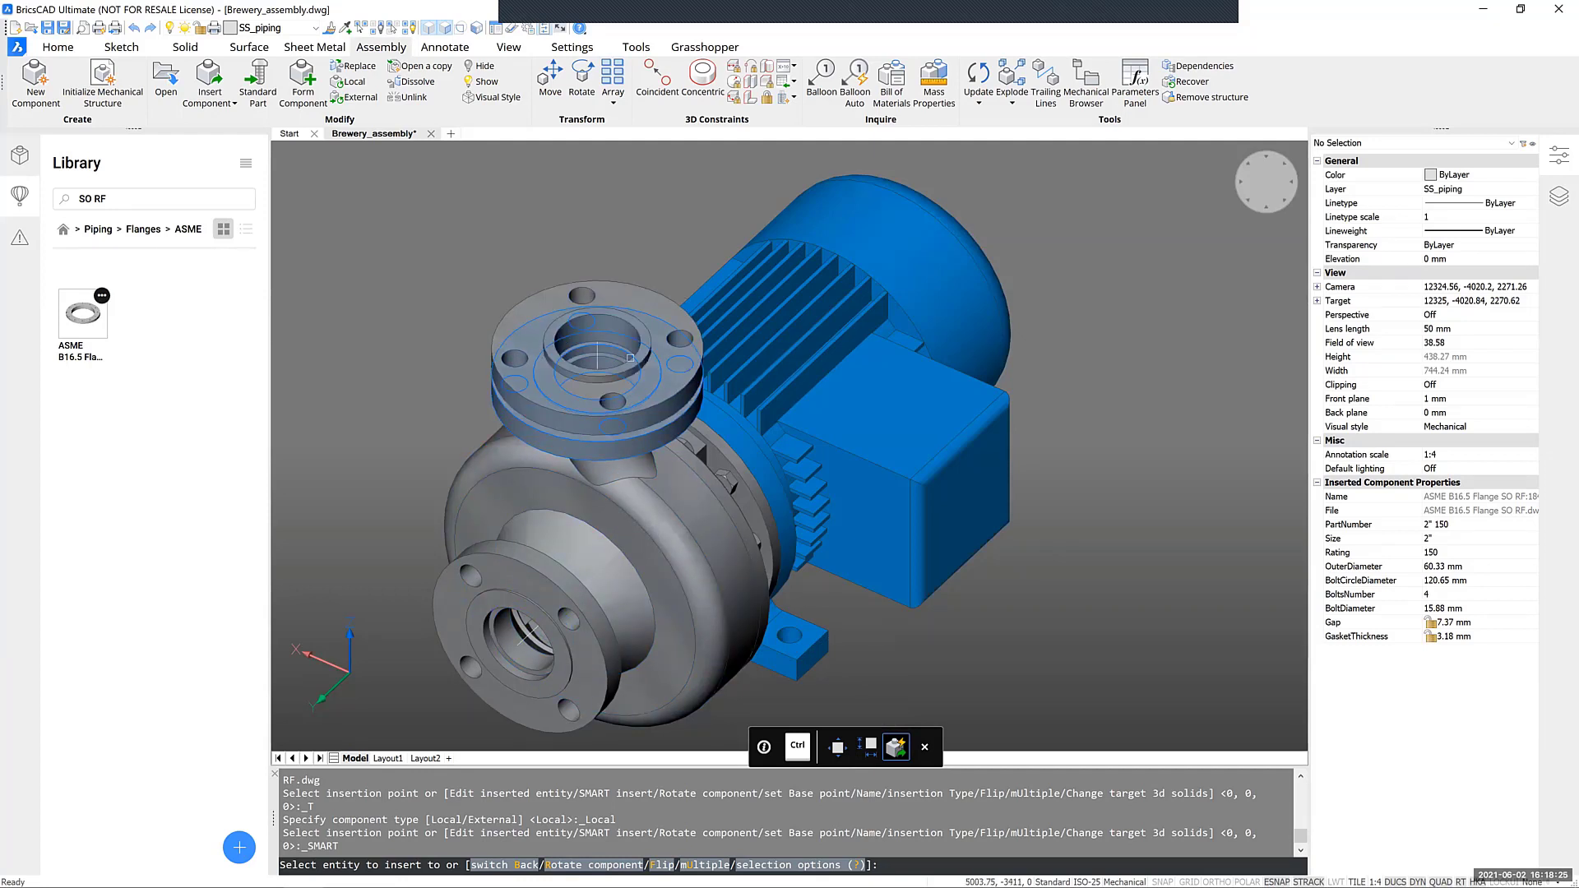
left_click(630, 357)
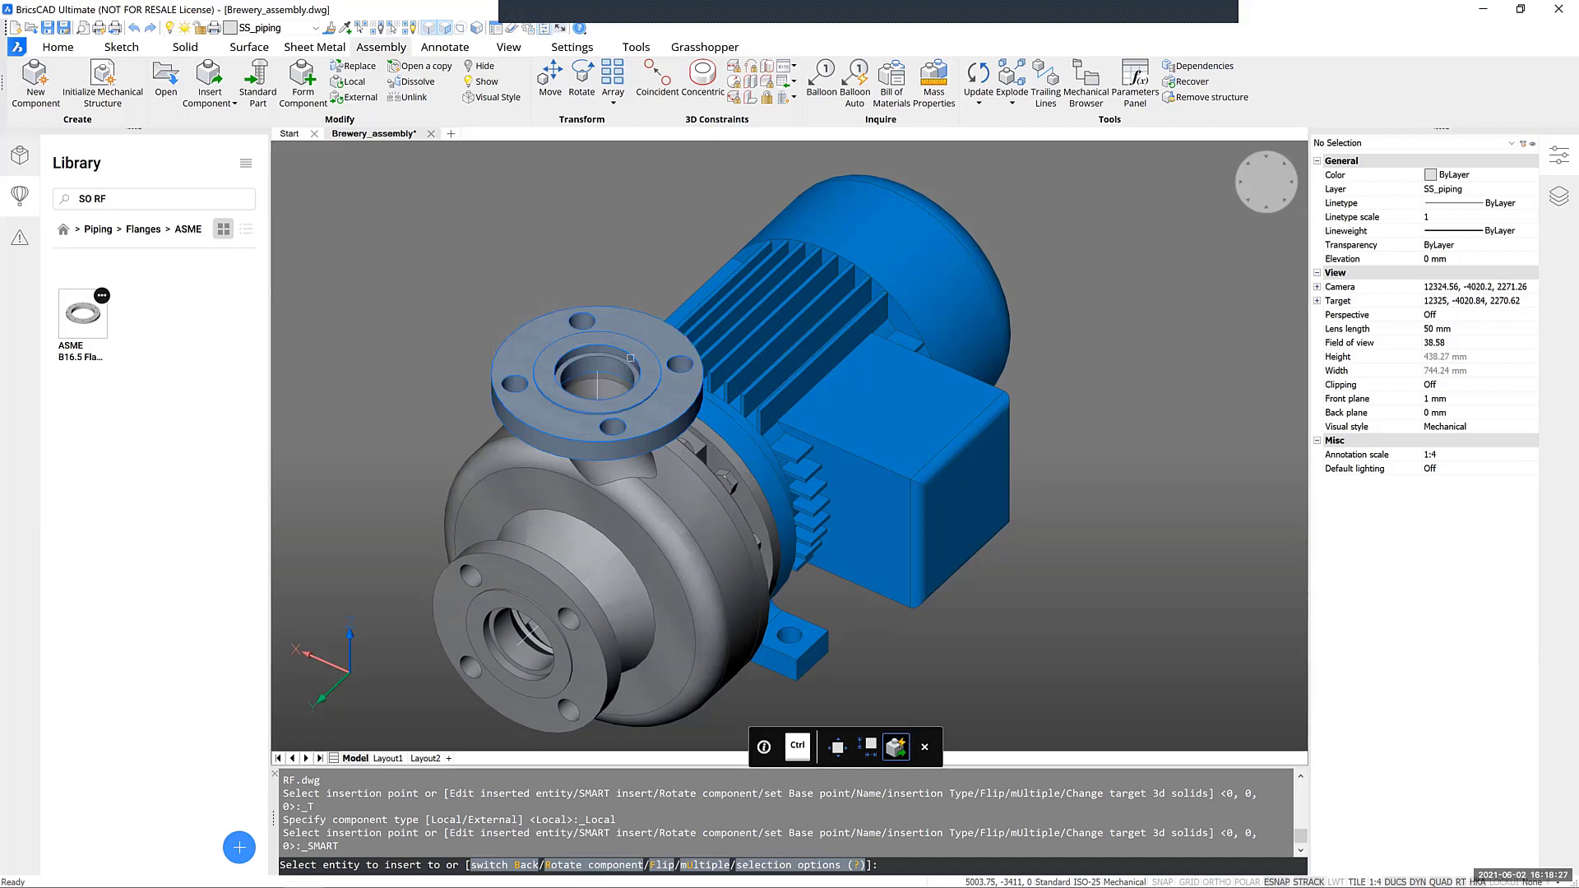
Open the ASME pipes among the piping standard parts of the component library
scroll(711, 541, "down", 3)
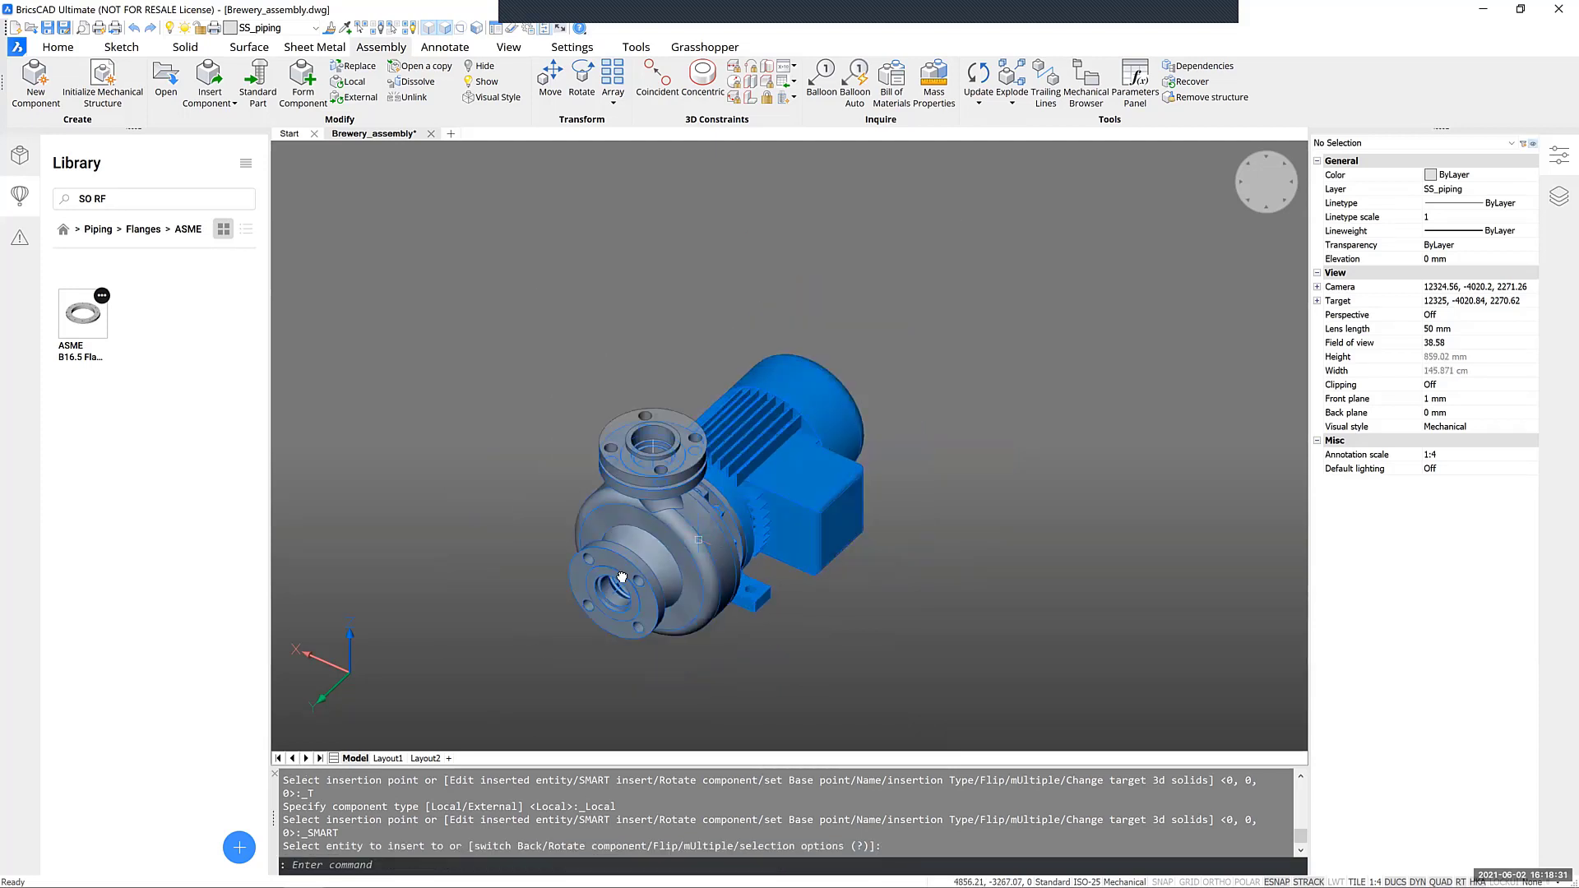
middle_click_drag(711, 541, 622, 576)
scroll(639, 613, "up", 3)
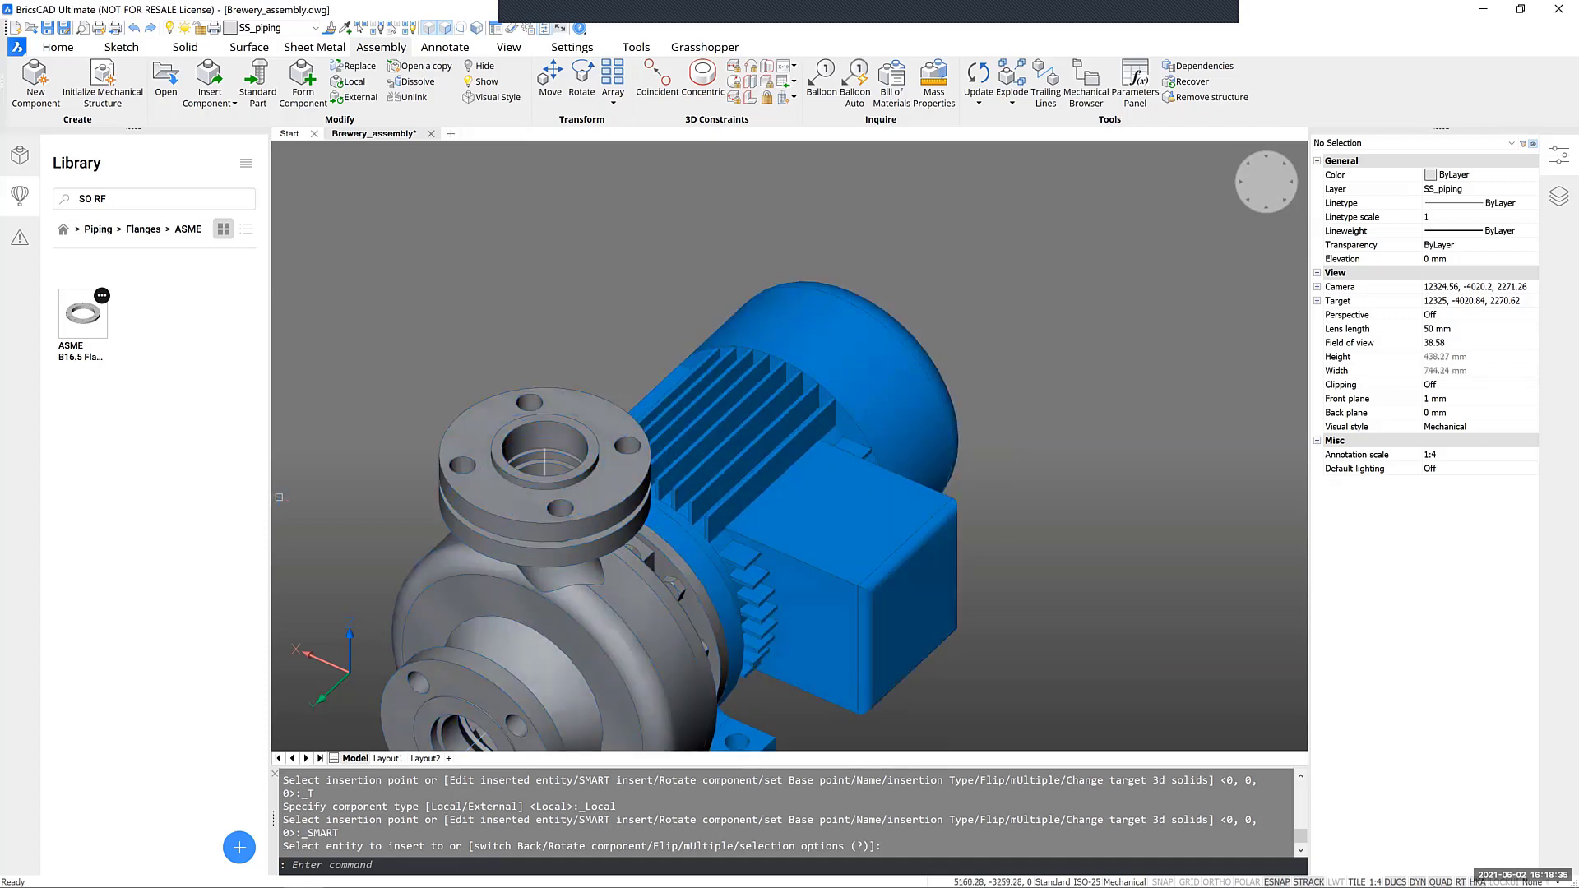
left_click(143, 230)
left_click(102, 230)
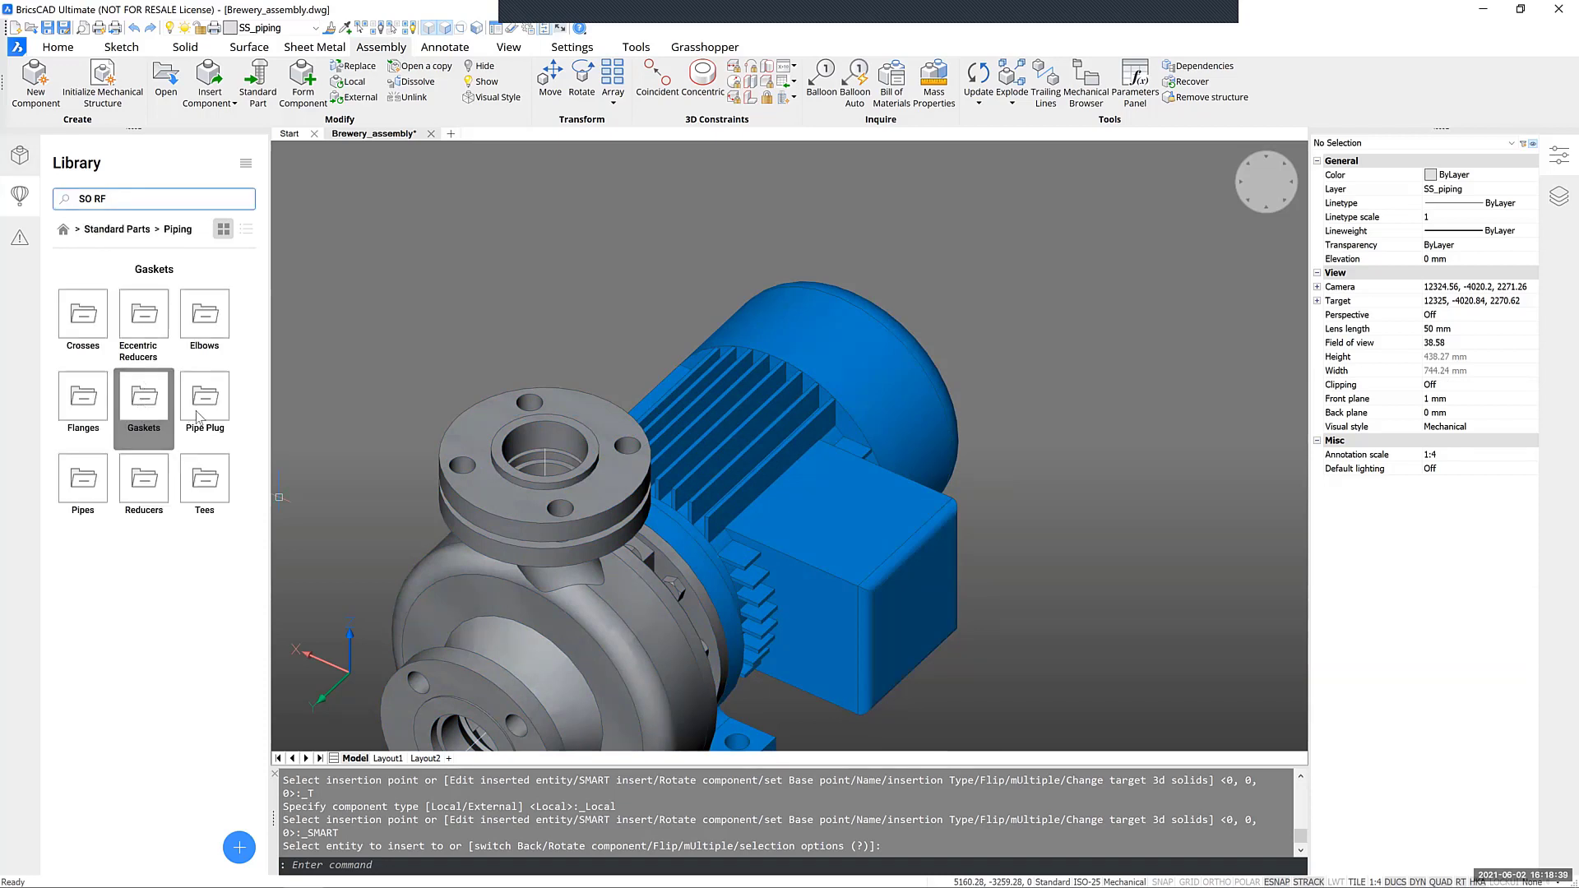
left_click(92, 483)
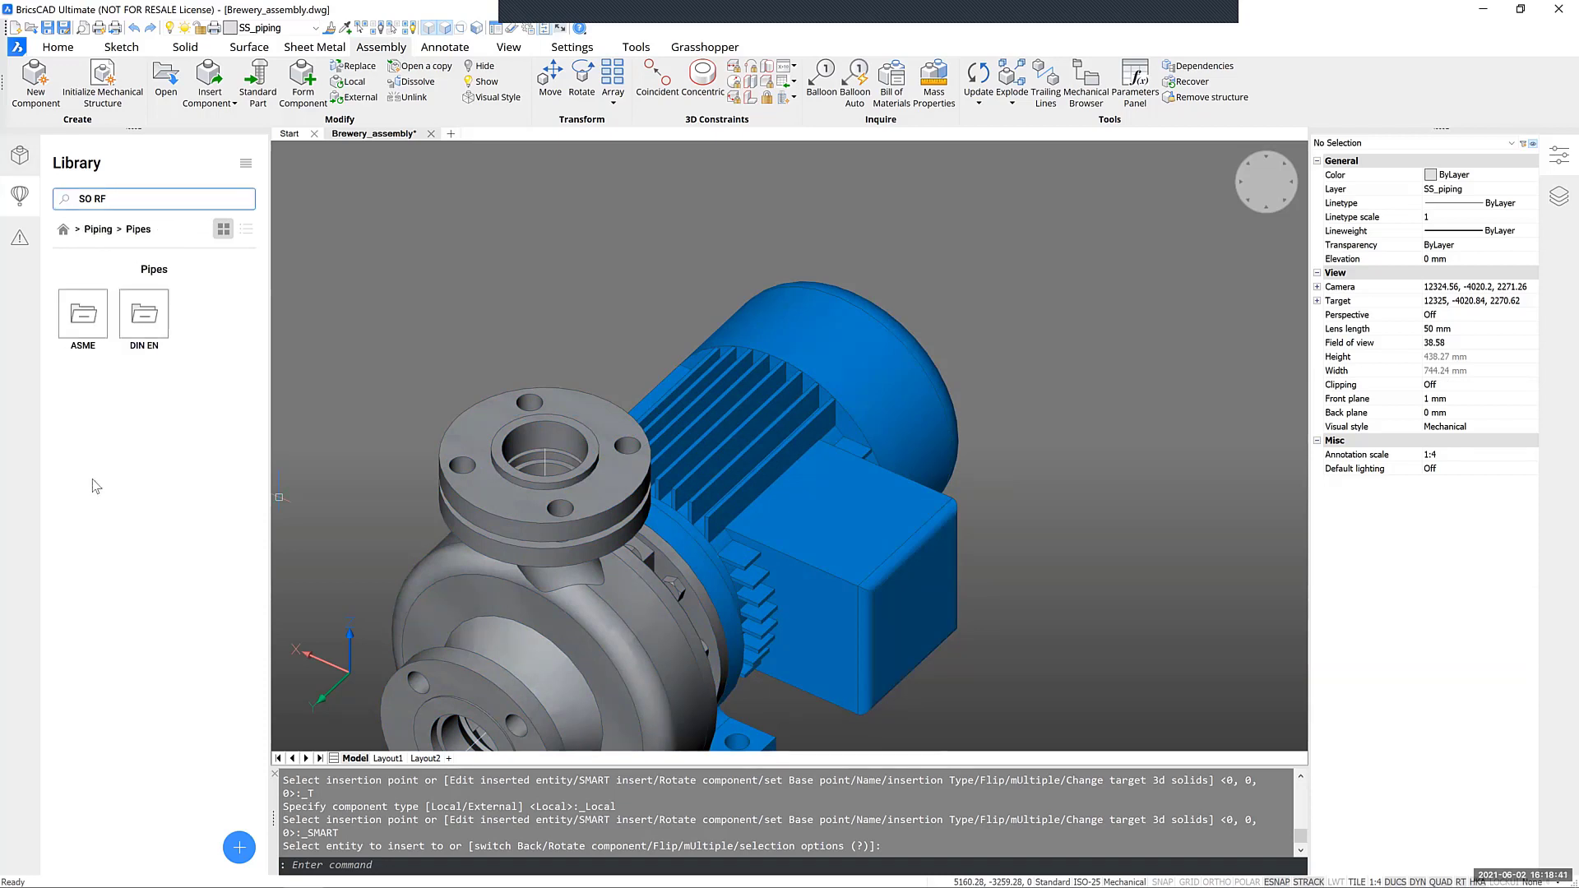
double_click(83, 333)
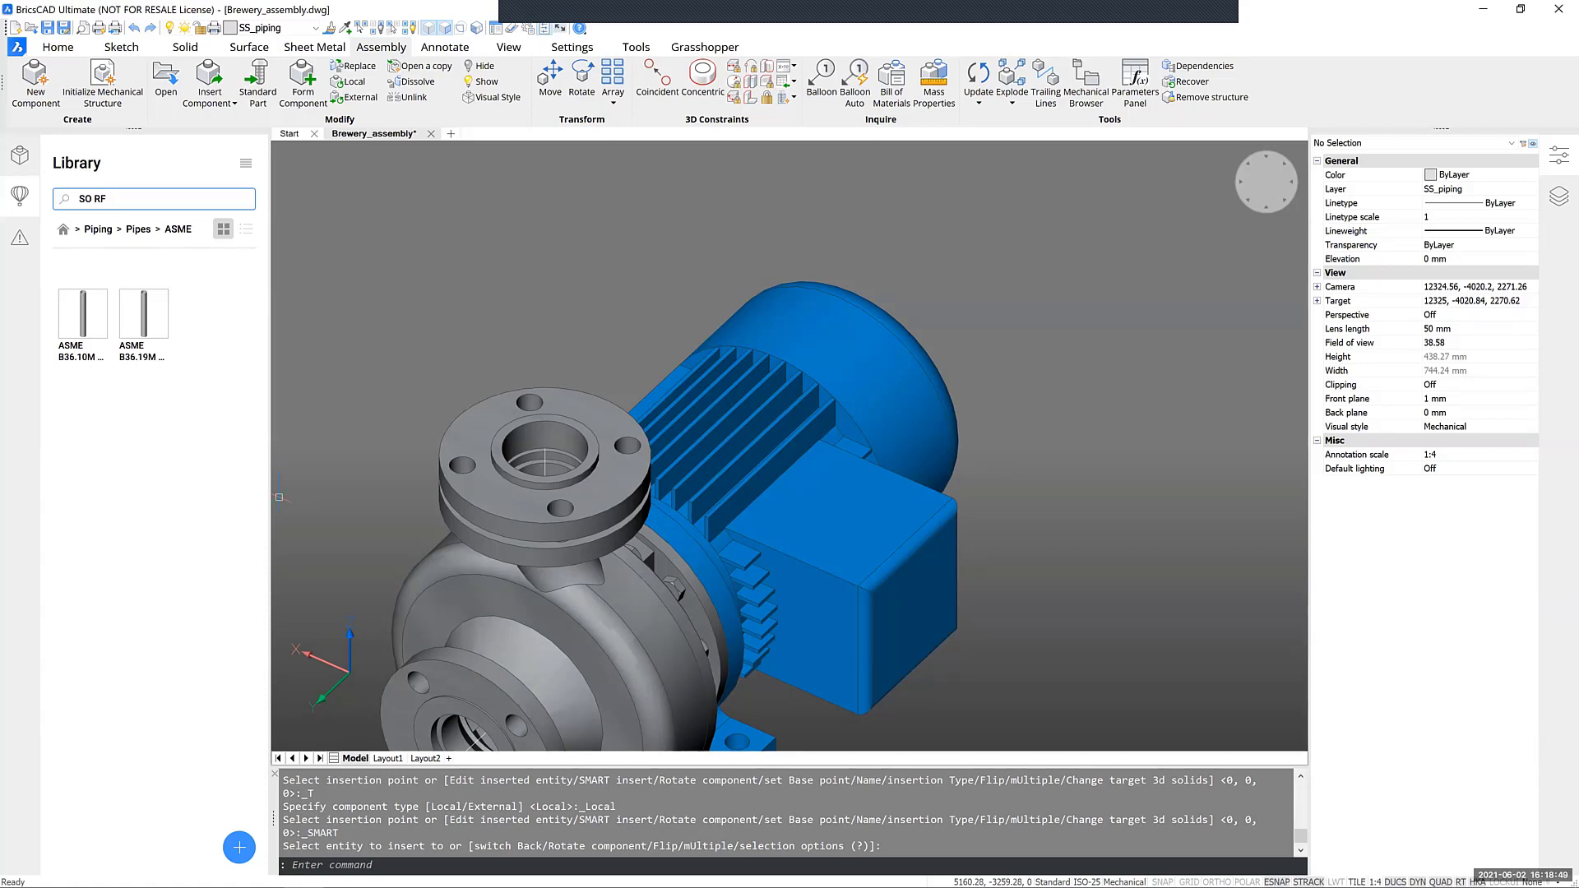
Smart-insert the ASME B36.19M Pipe vertically into the new SO RF flange on top of the pump
left_click(138, 349)
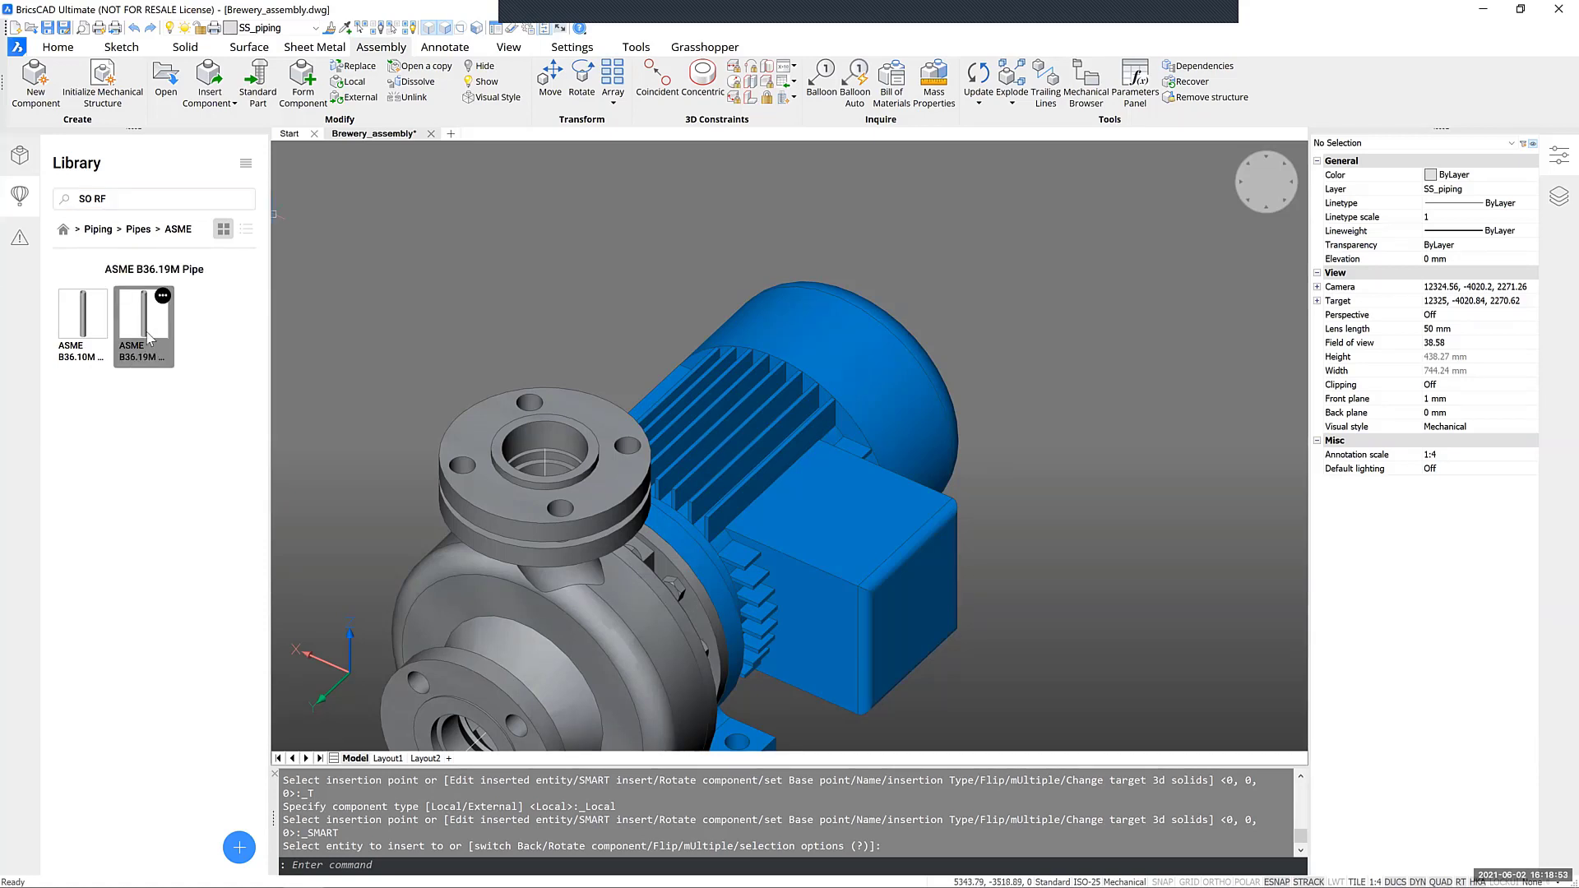
left_click_drag(149, 337, 474, 457)
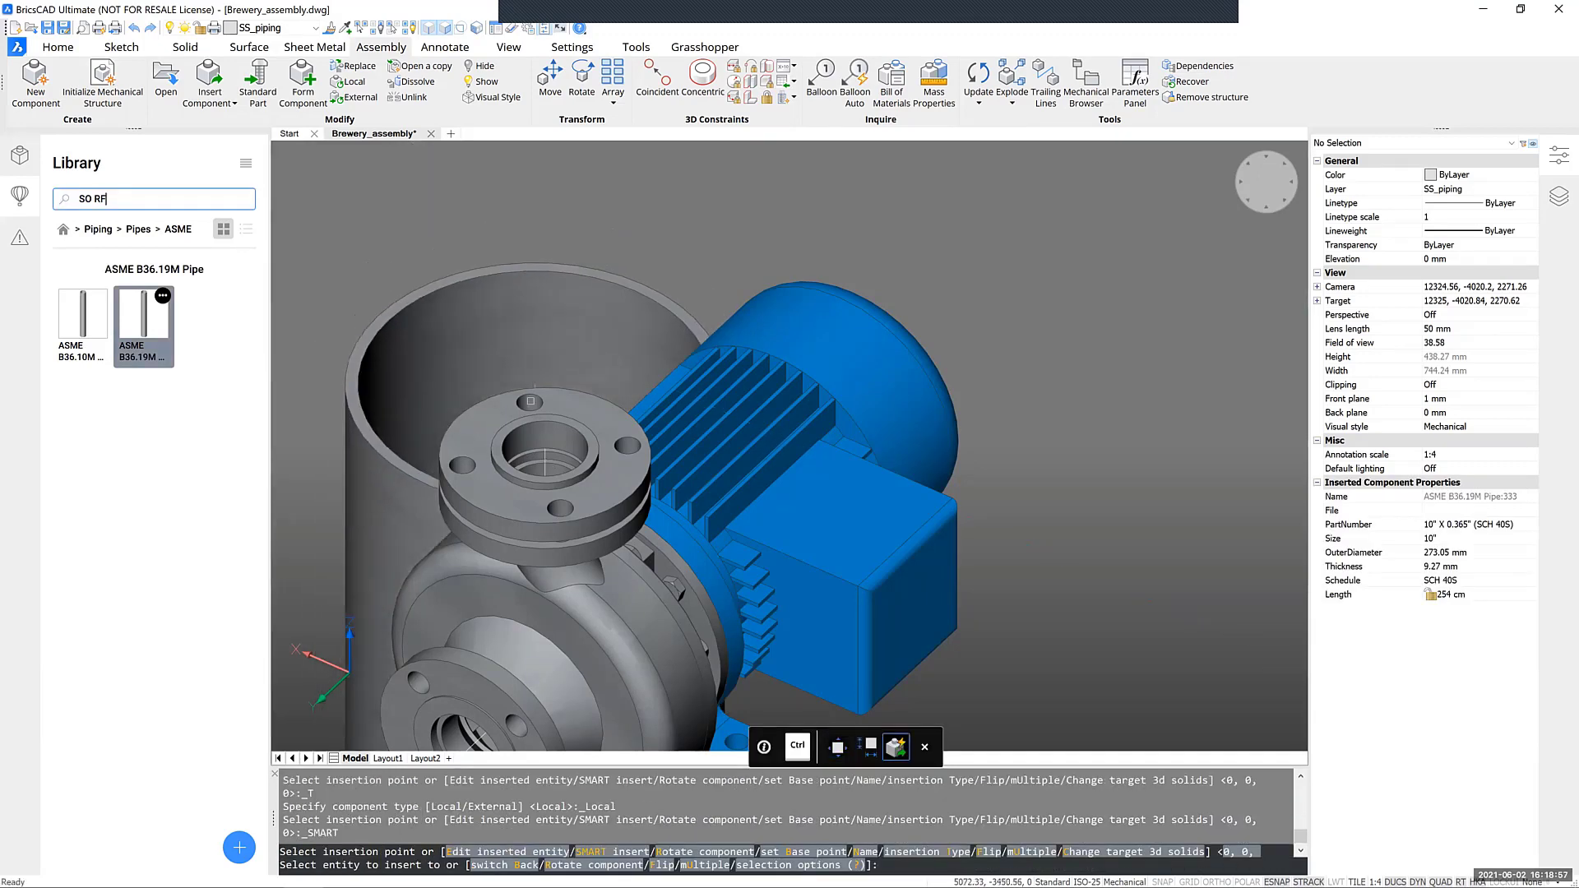
scroll(530, 329, "down", 2)
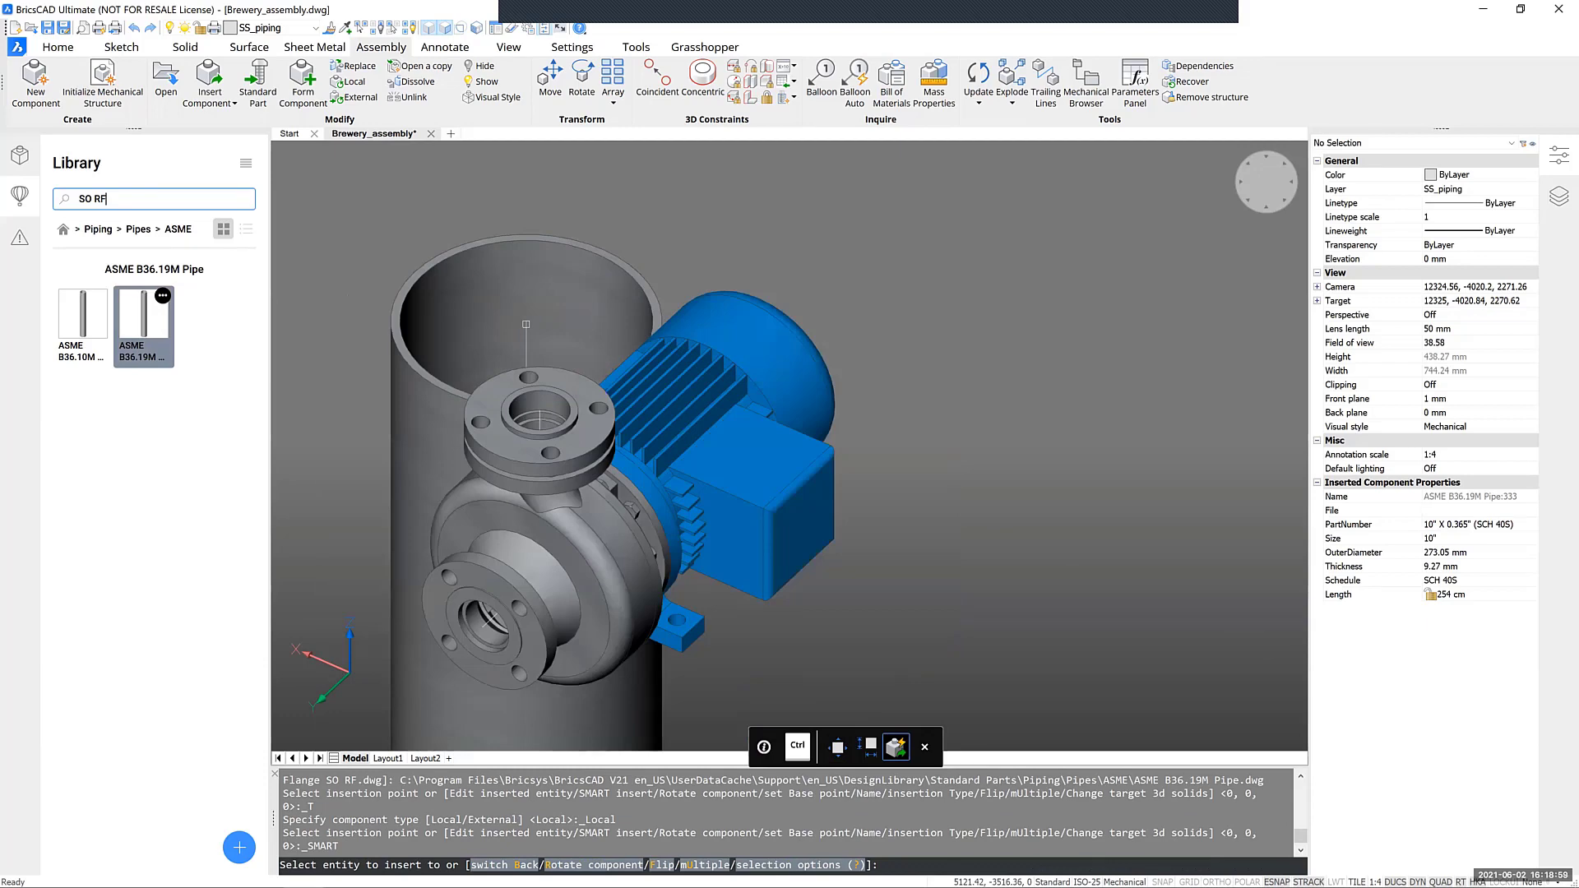
scroll(525, 324, "down", 5)
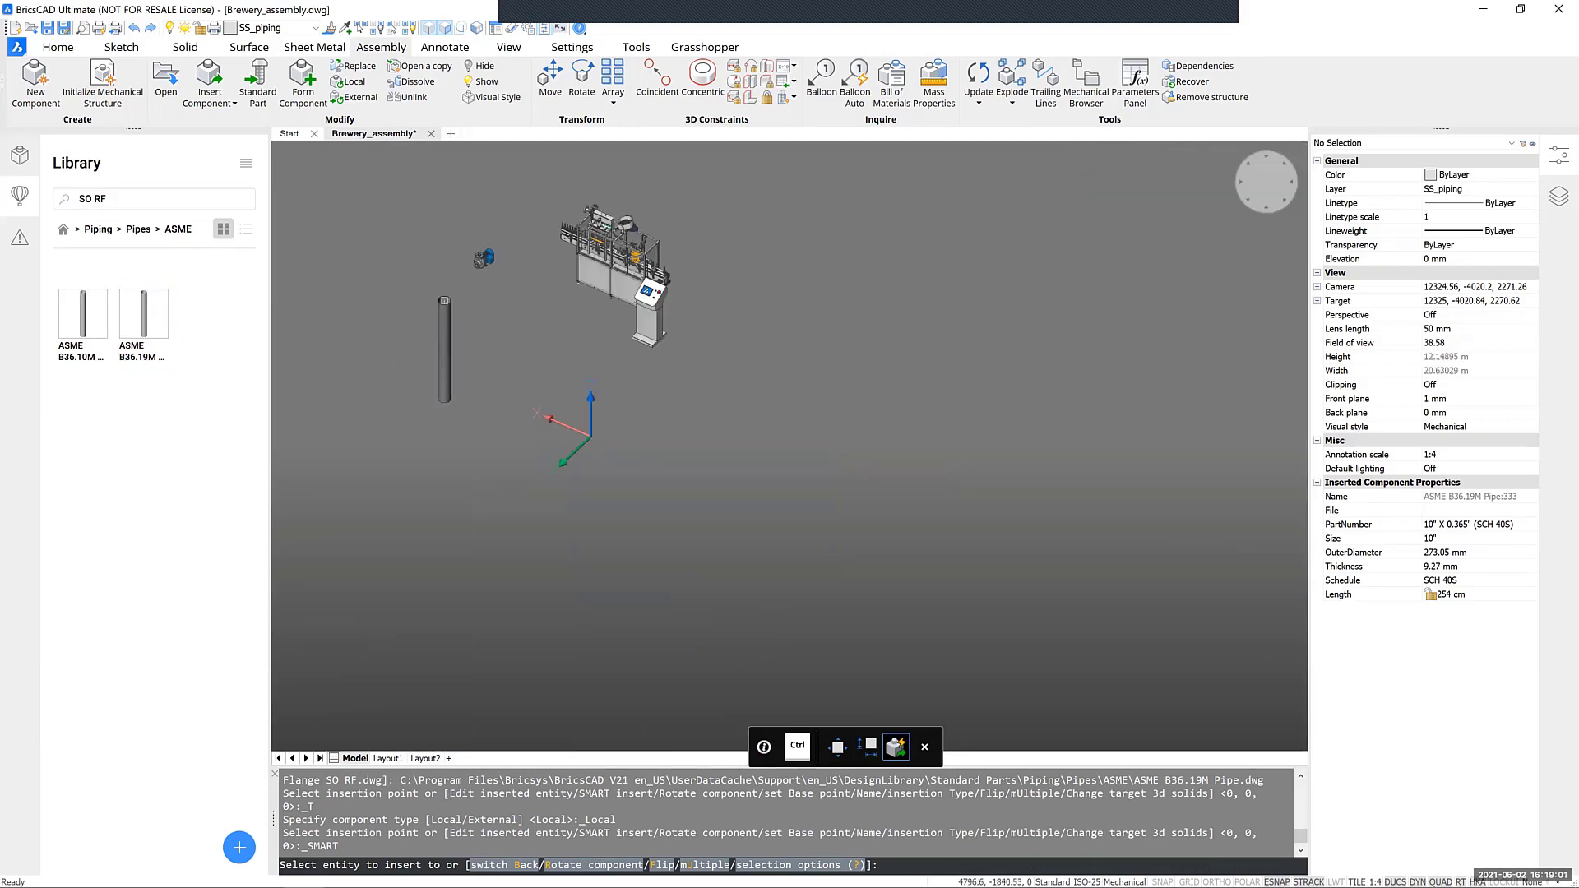
scroll(436, 267, "up", 3)
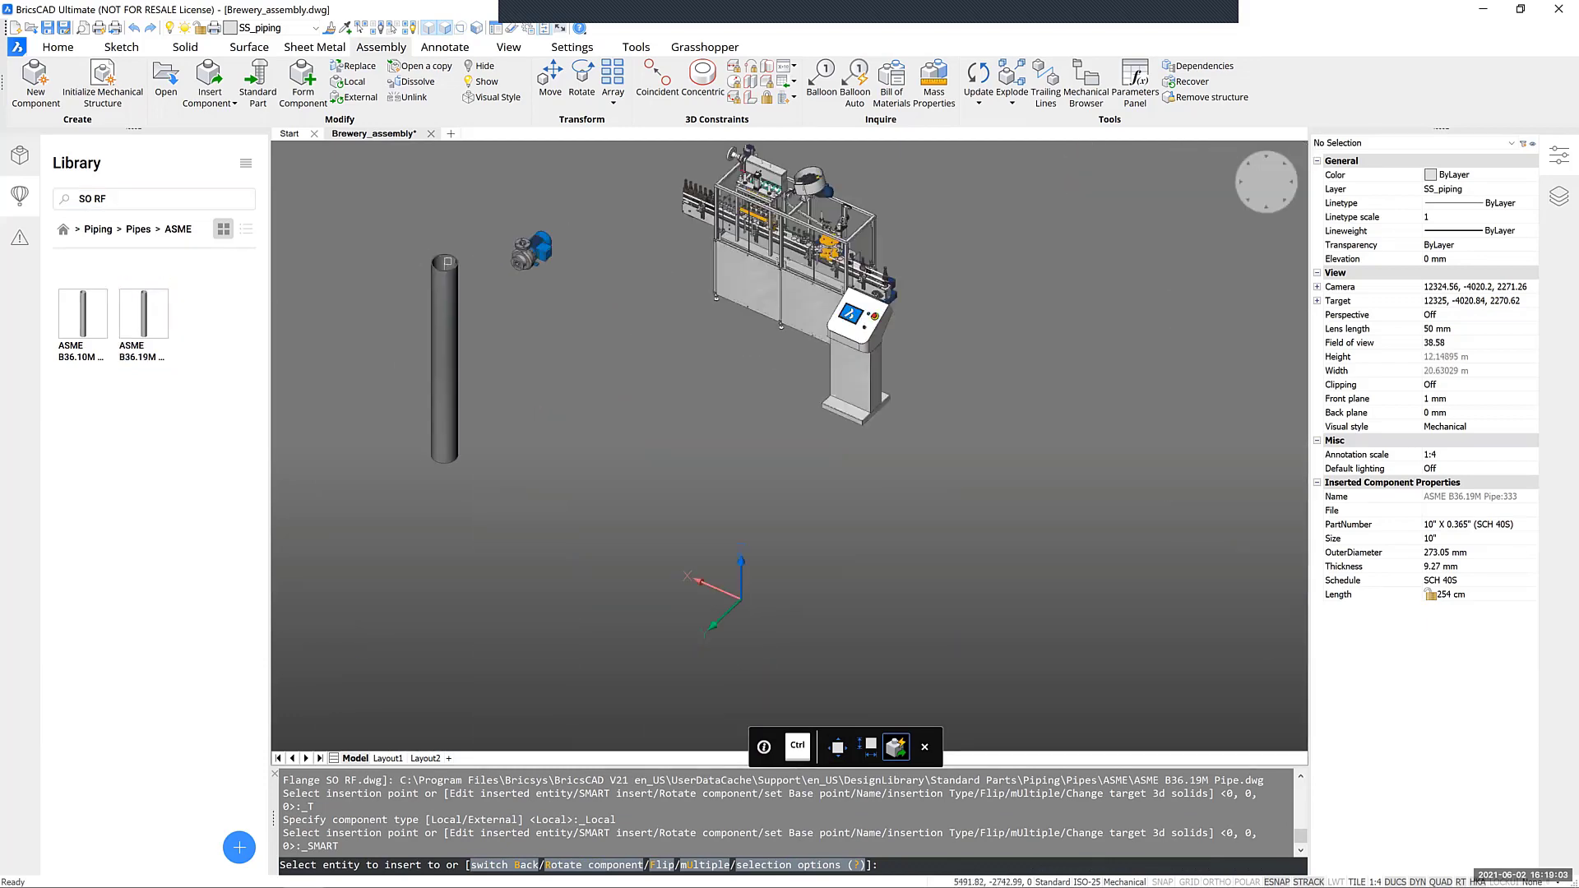
scroll(448, 262, "up", 2)
scroll(475, 246, "up", 2)
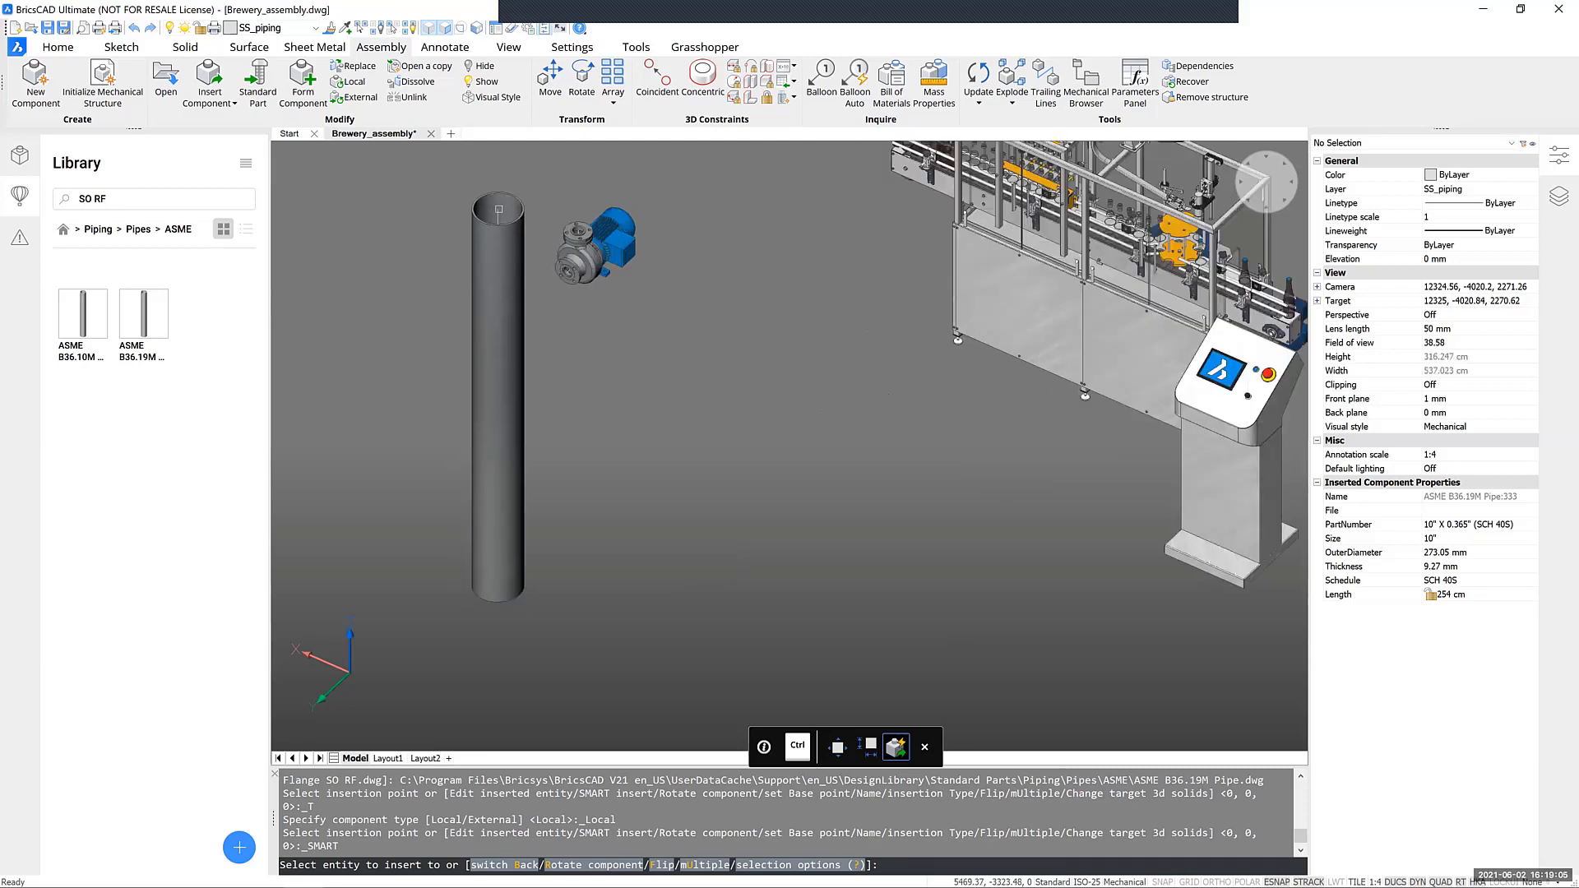
left_click(576, 232)
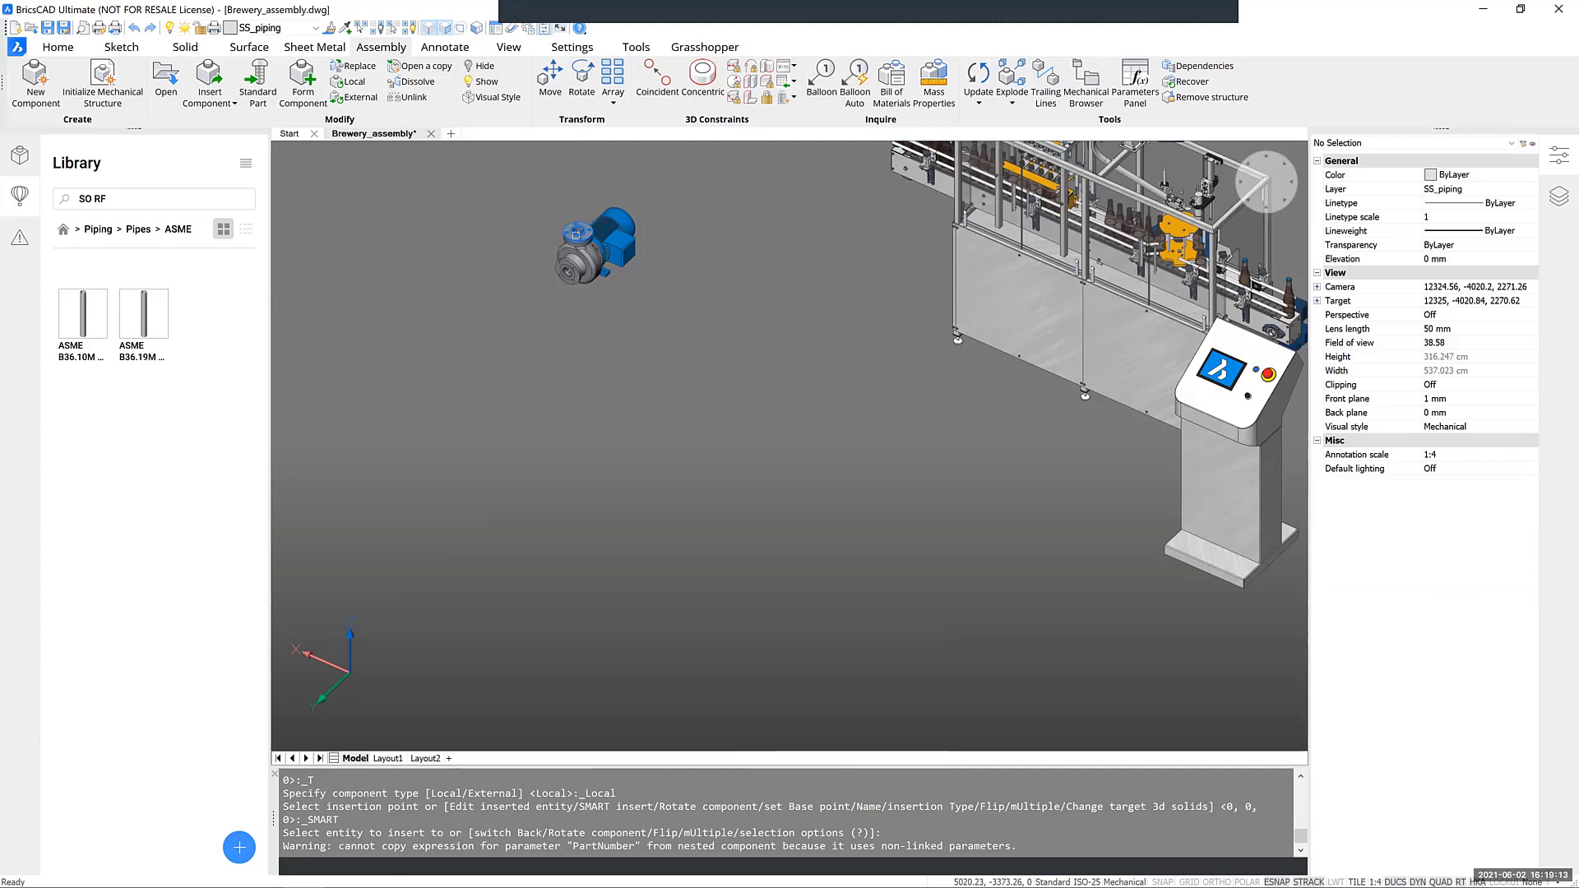
Open the ASME elbows among the piping standard parts of the component library
scroll(549, 293, "down", 3)
middle_click_drag(549, 292, 555, 434)
middle_click_drag(790, 446, 793, 468)
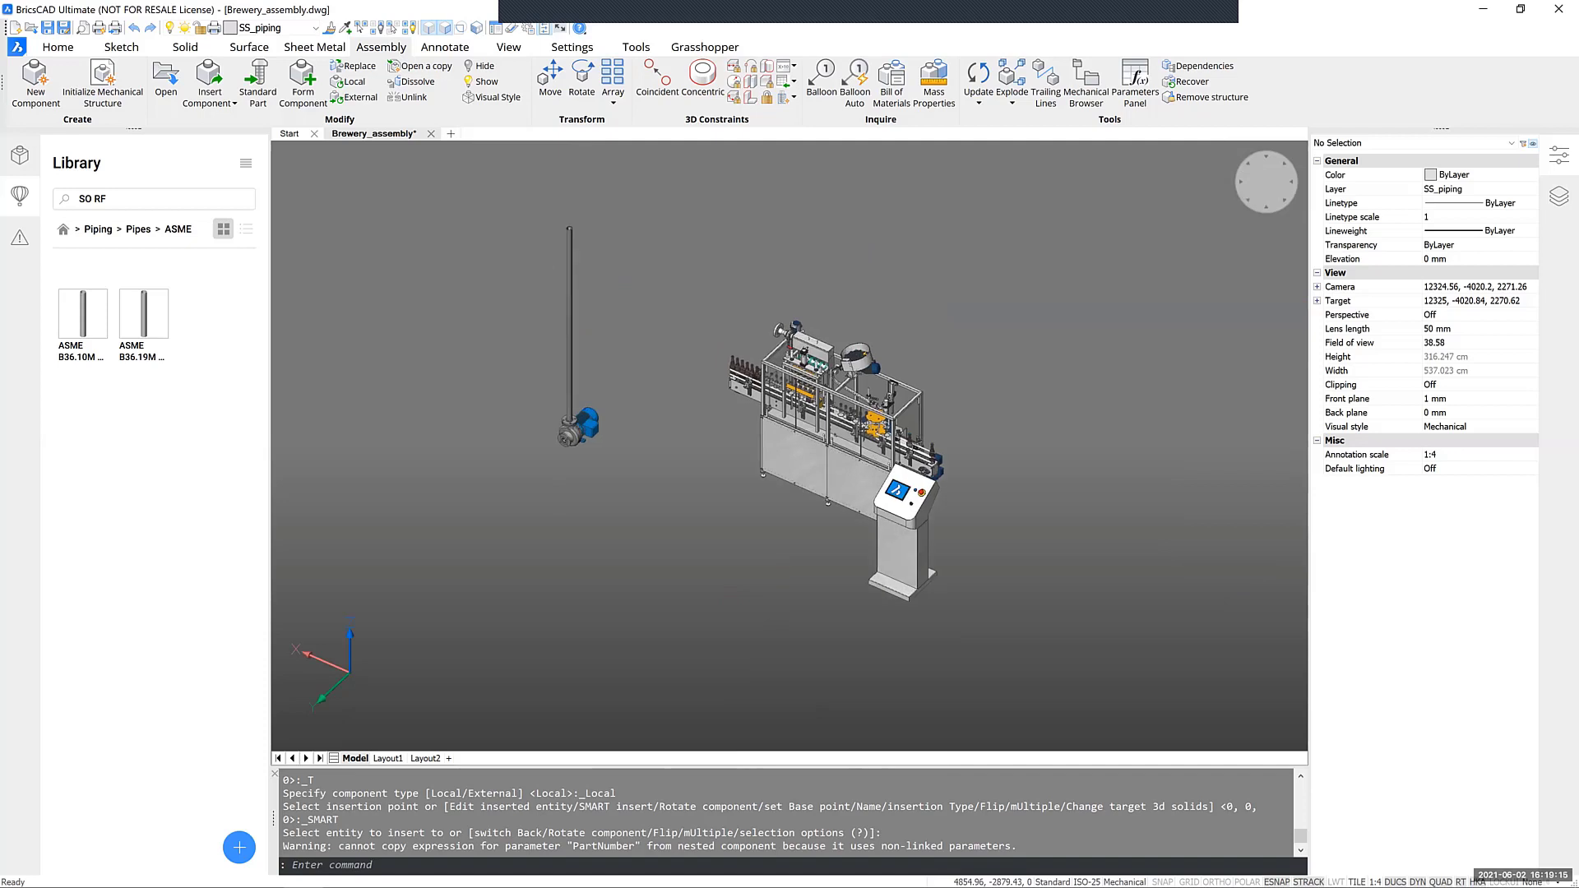
scroll(588, 401, "up", 5)
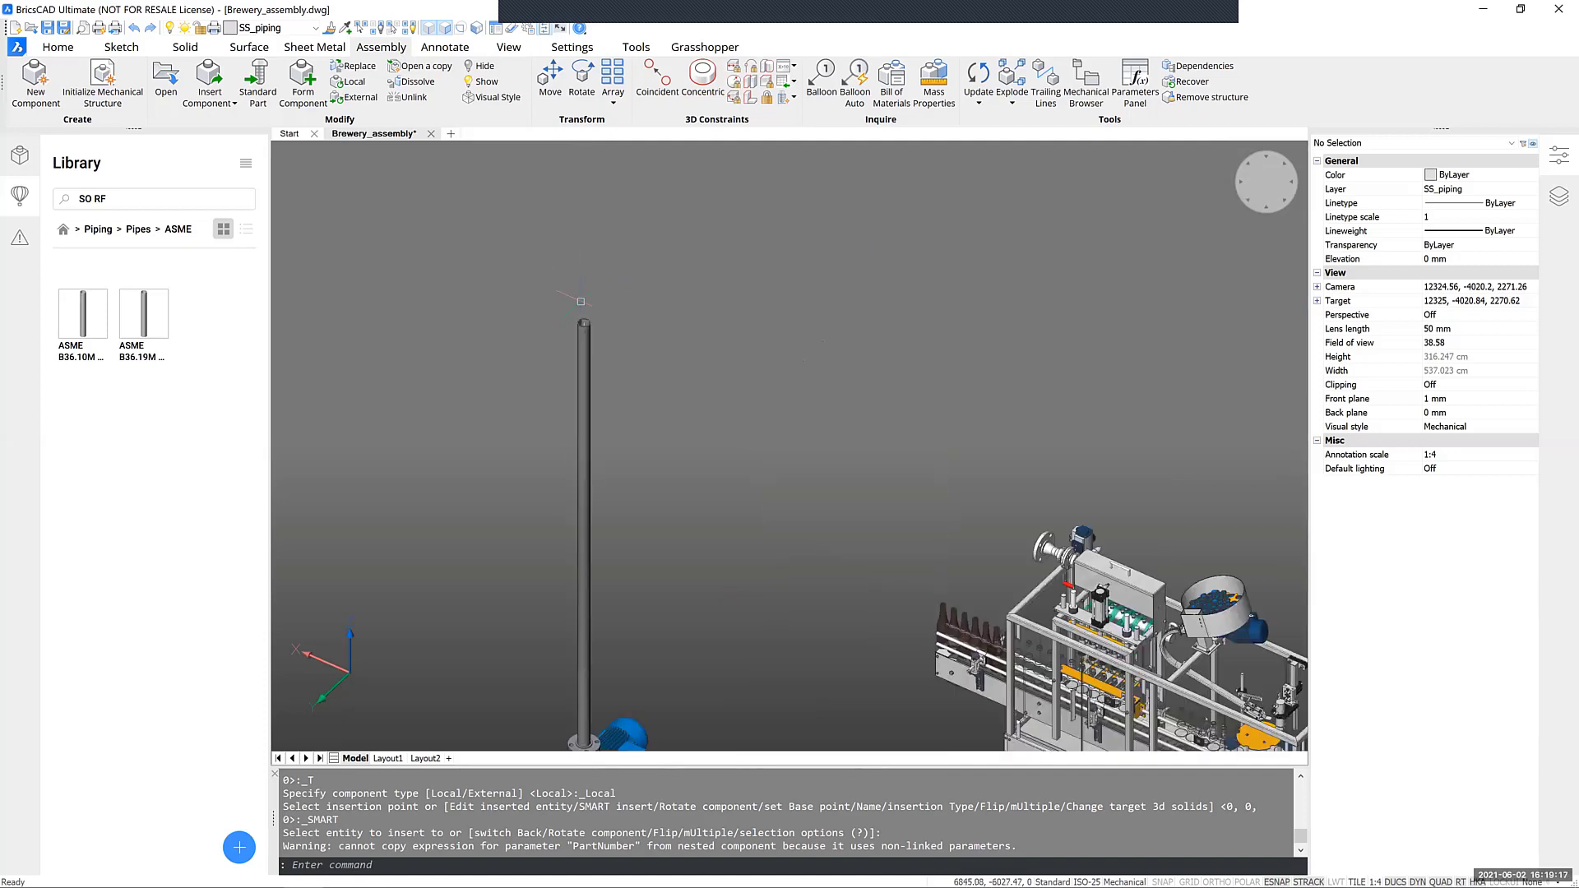
scroll(607, 342, "down", 3)
scroll(607, 342, "up", 8)
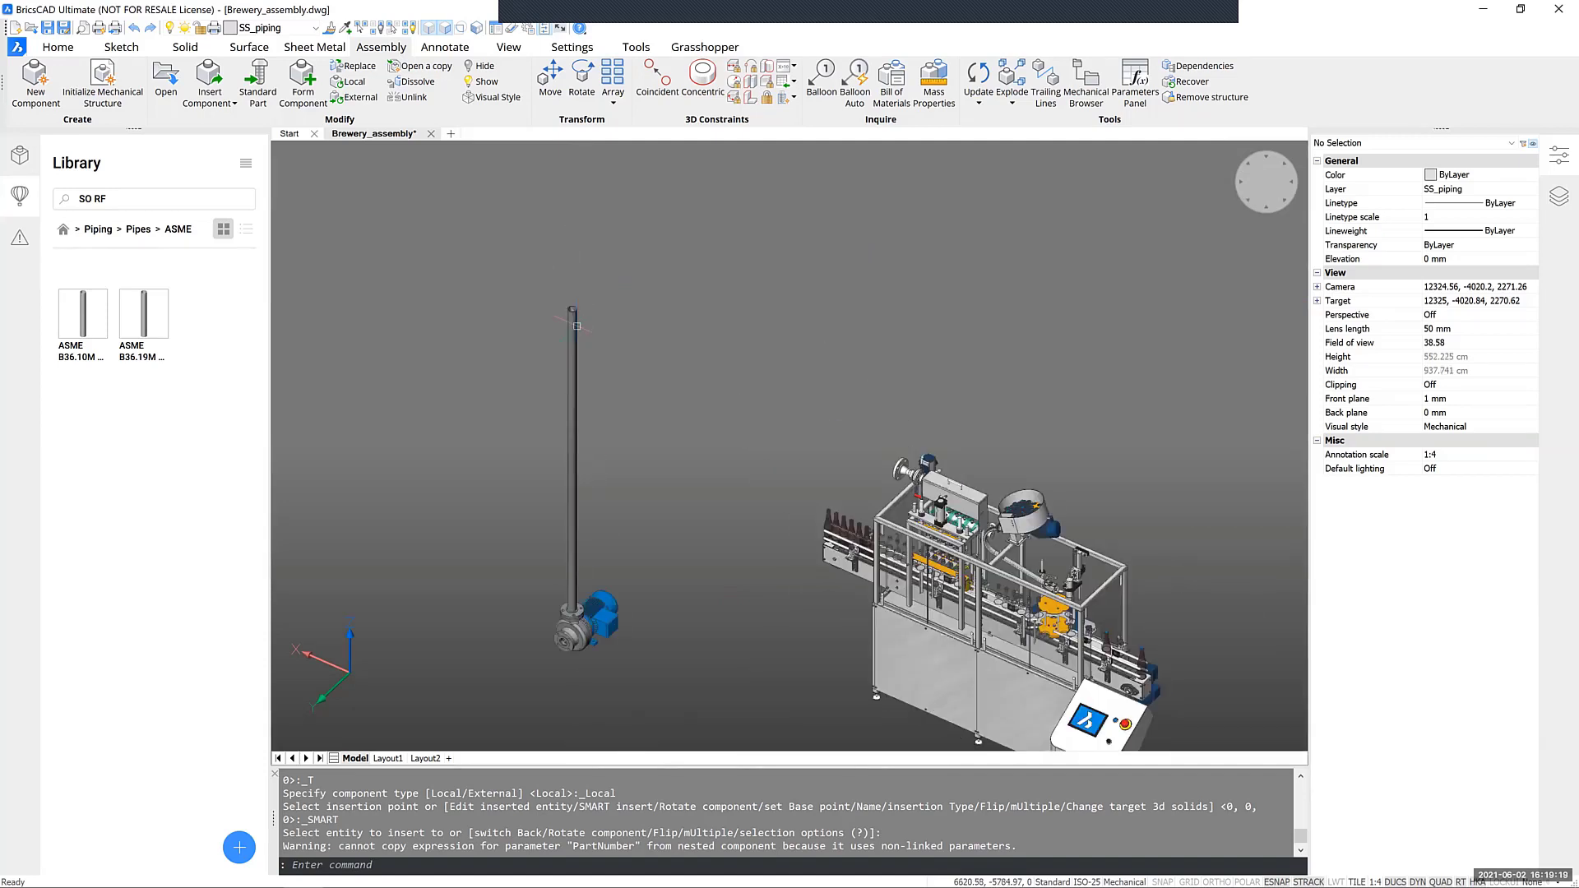
middle_click_drag(568, 296, 555, 388)
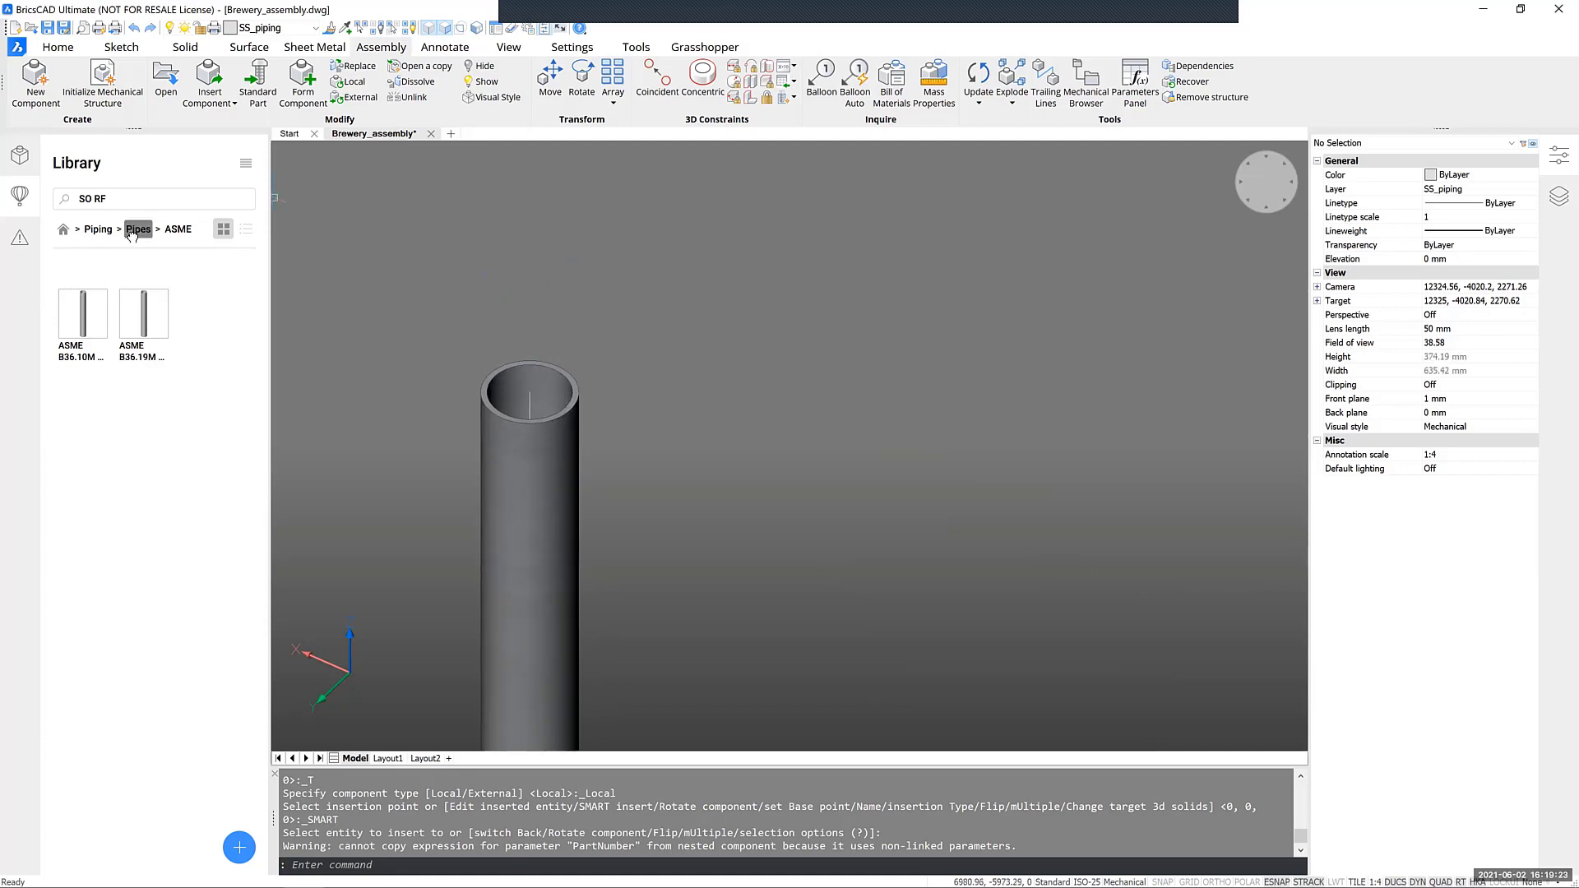
left_click(97, 228)
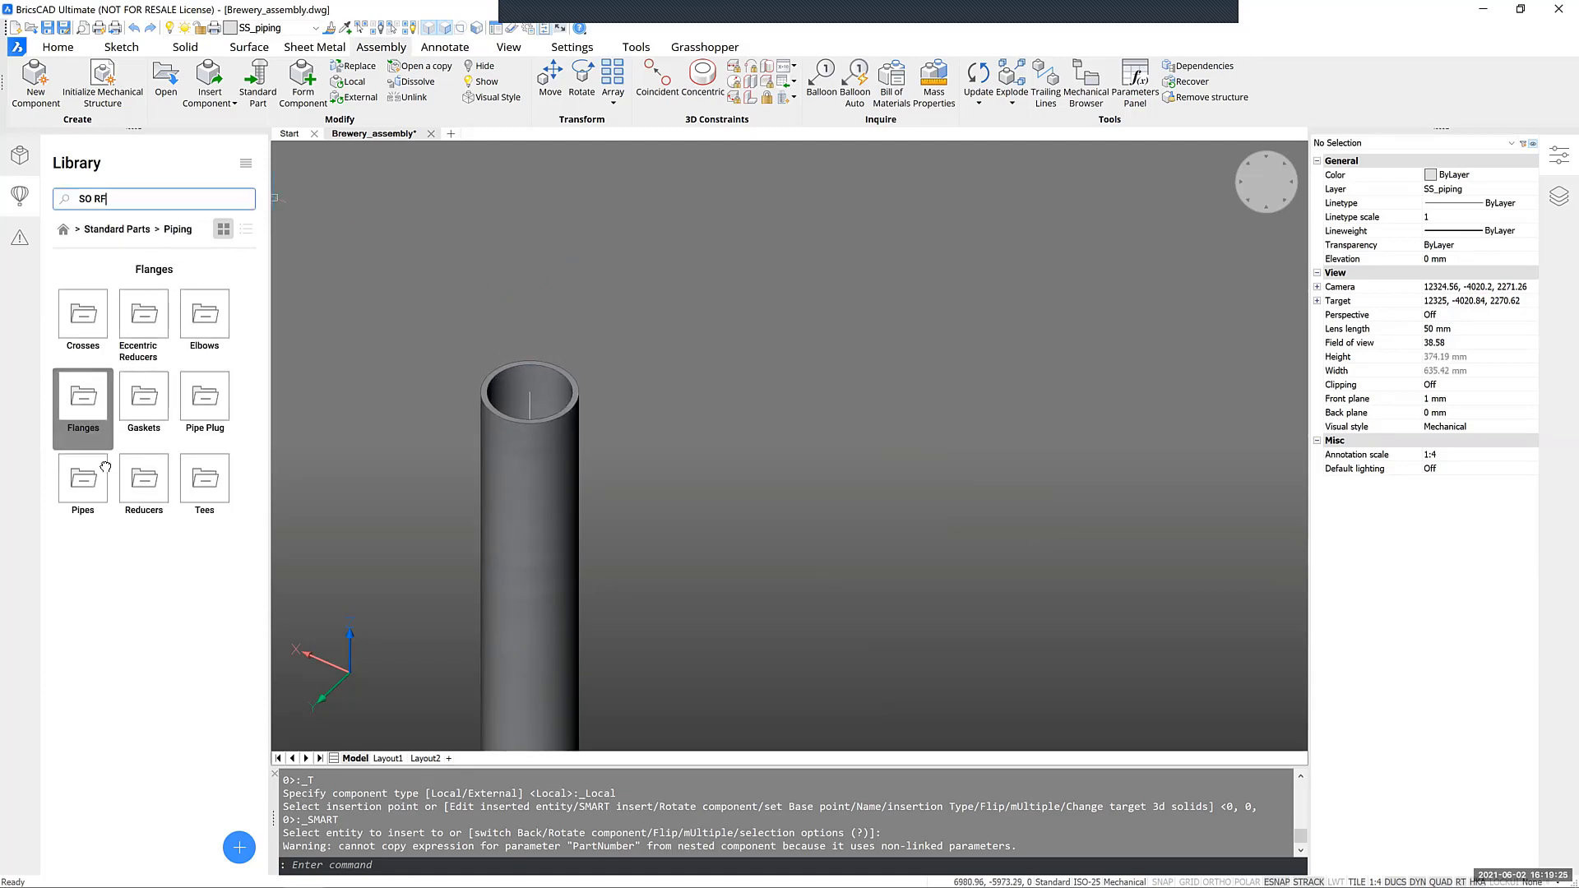
left_click(96, 505)
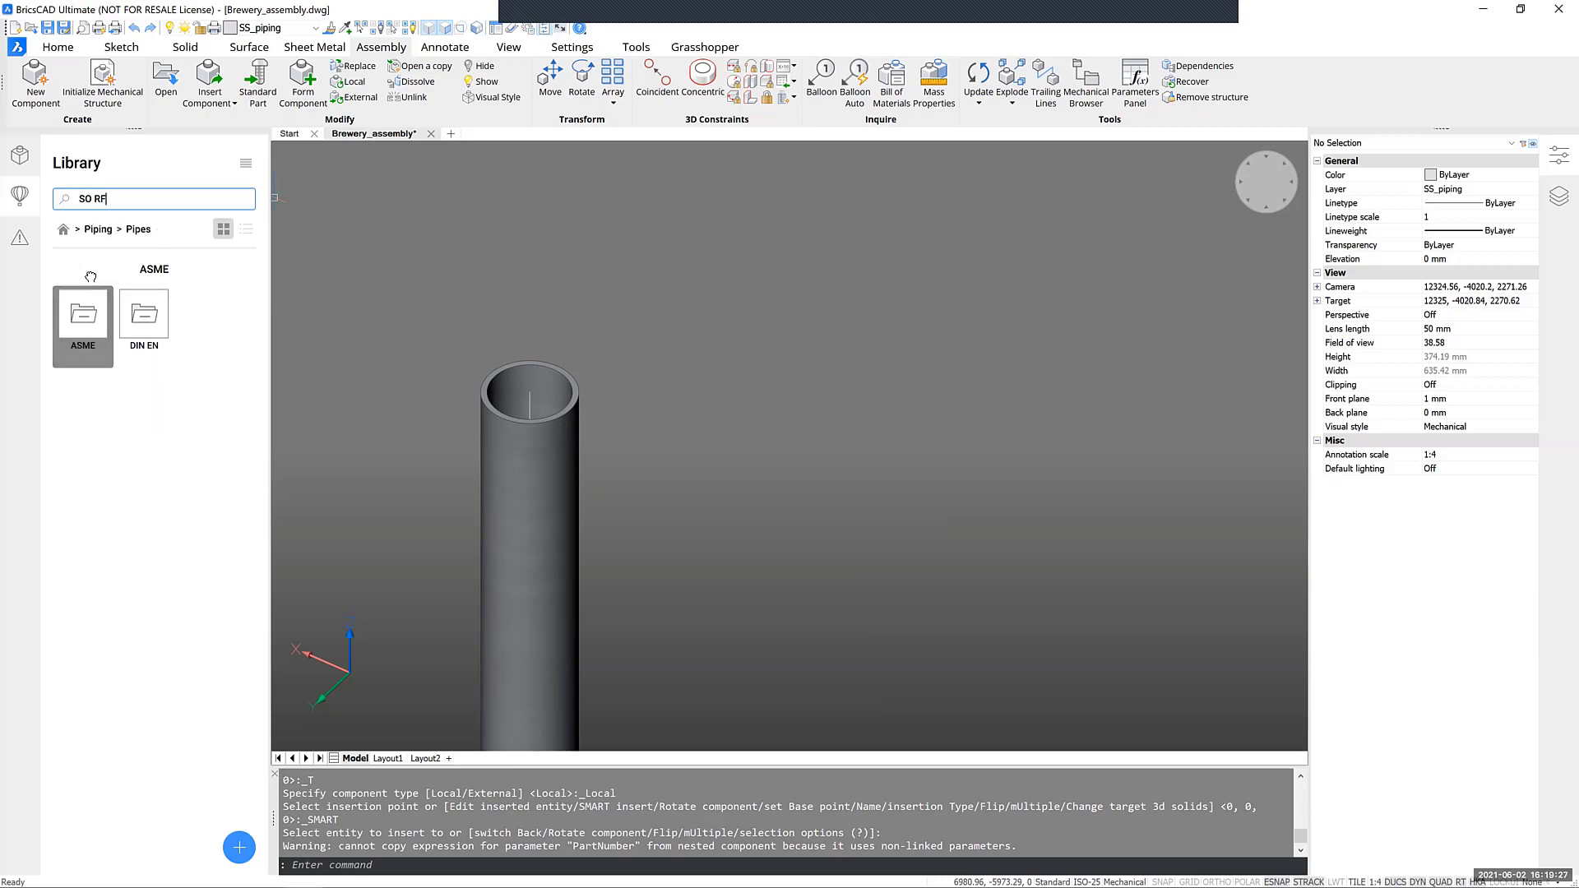
left_click(99, 229)
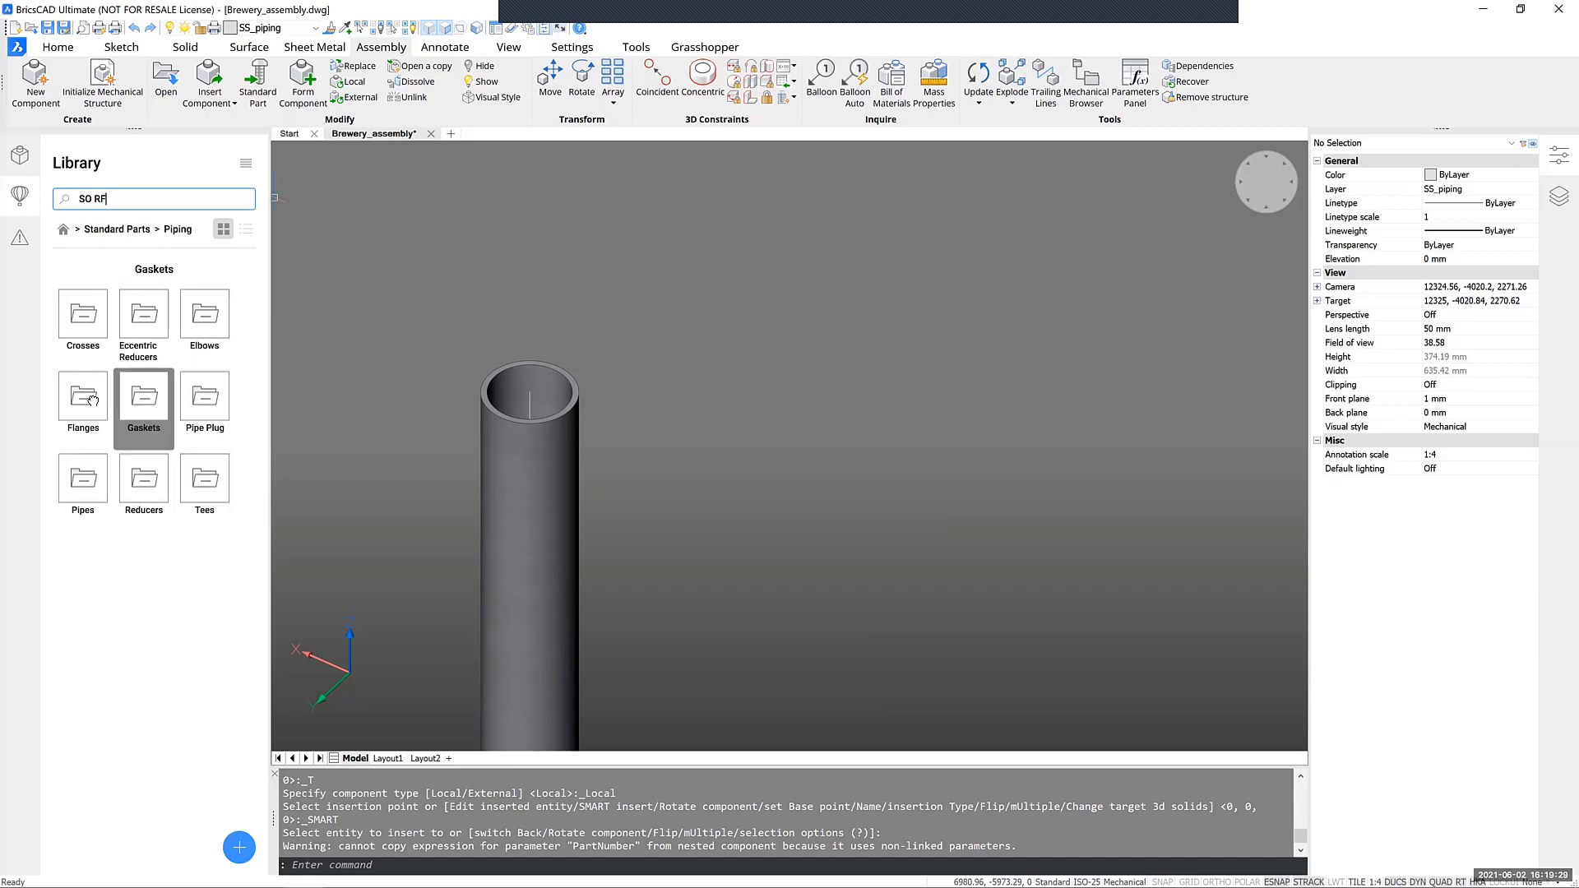
left_click(184, 329)
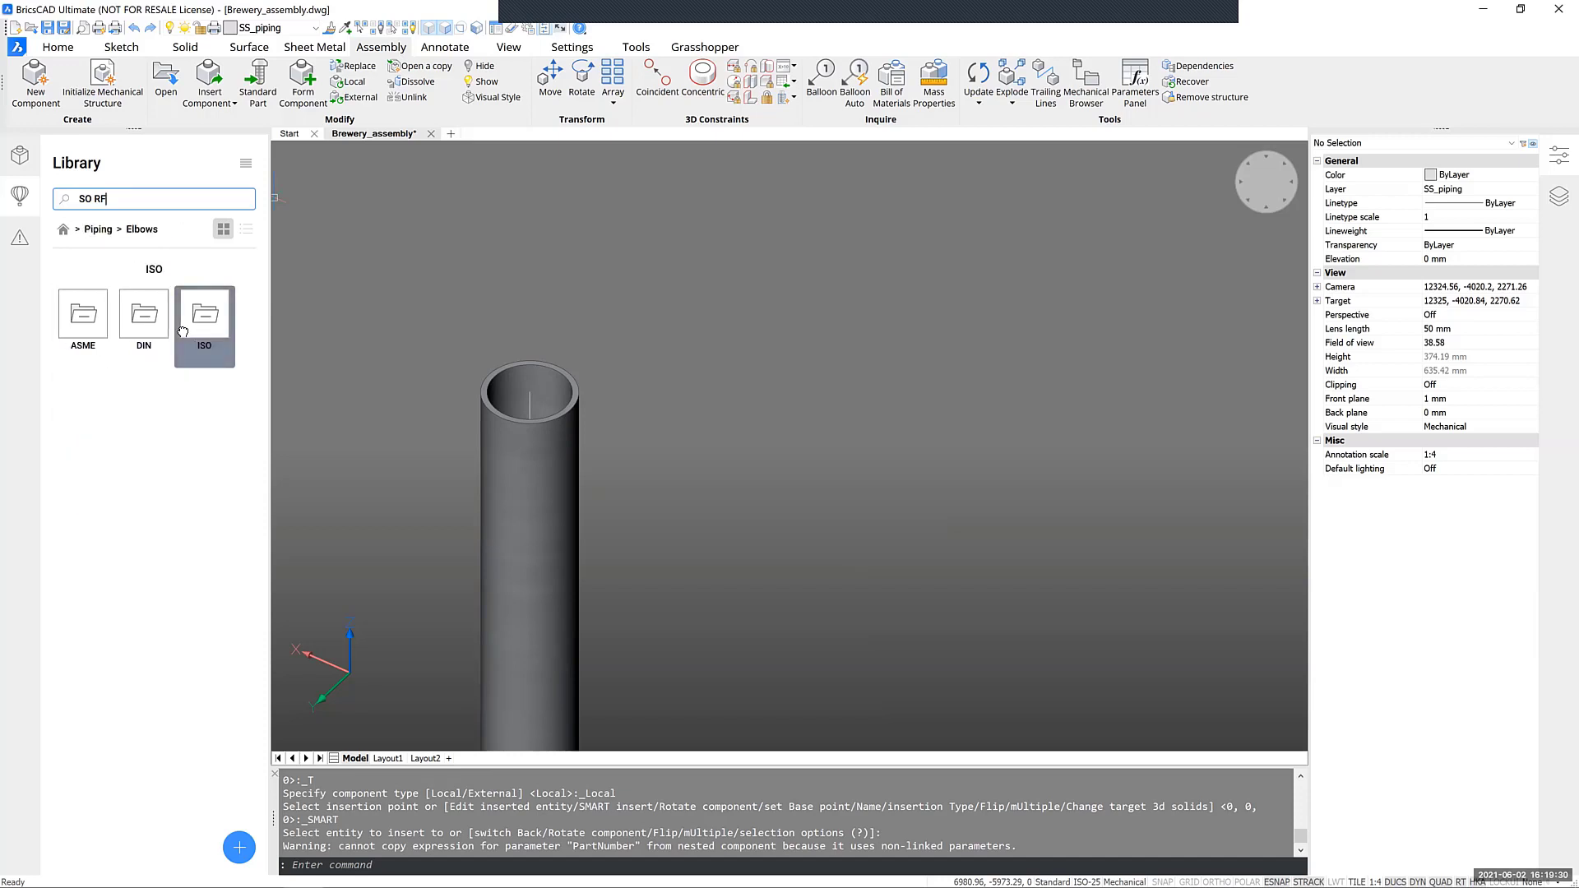
left_click(99, 329)
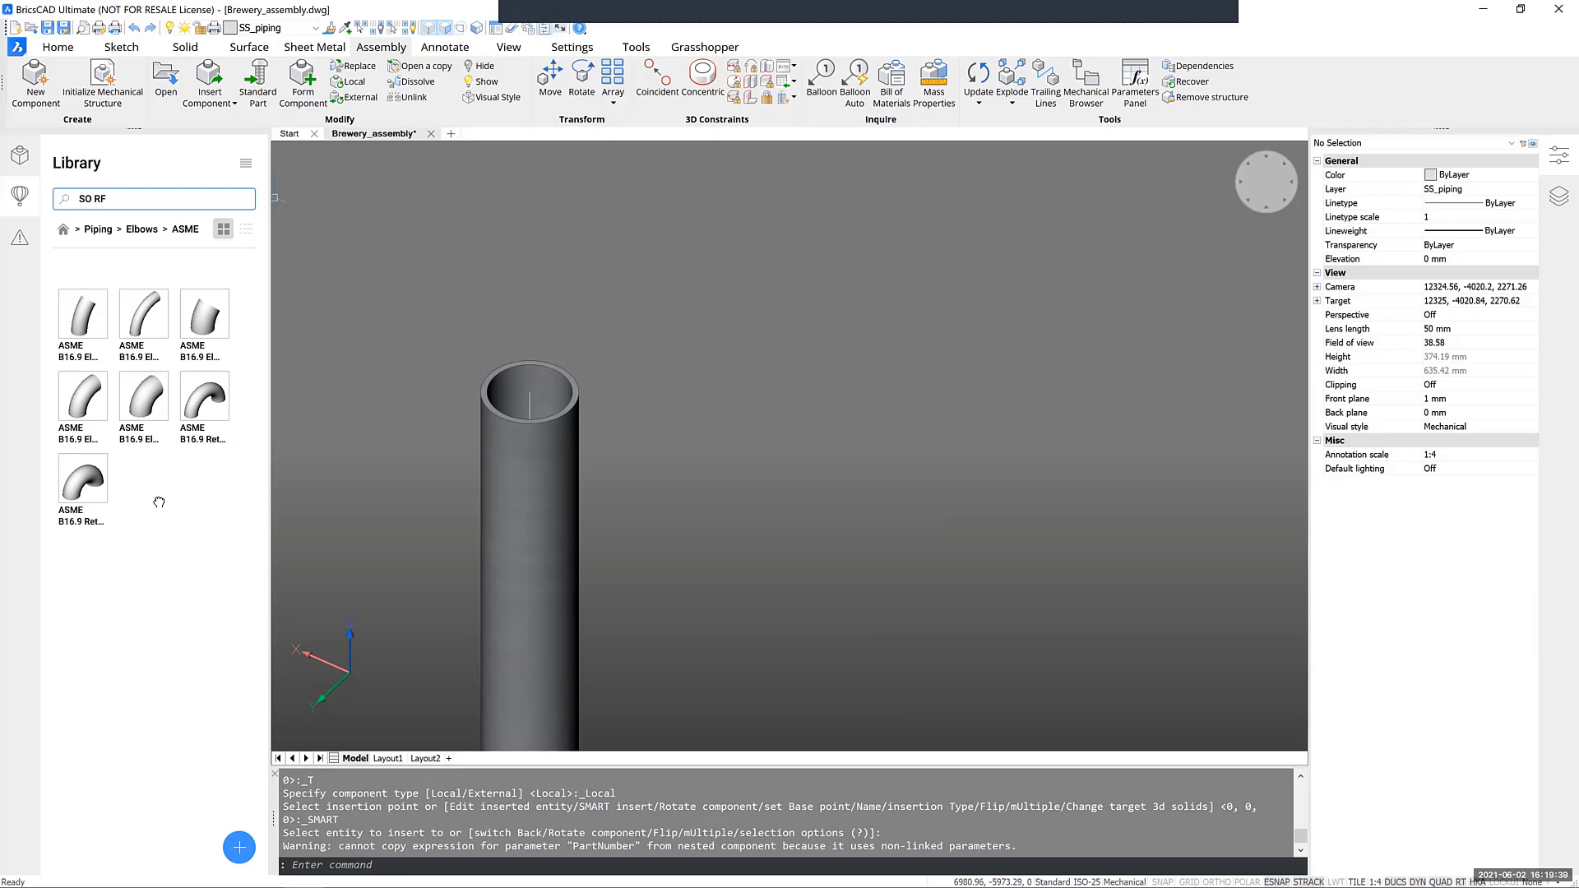
Search the ASME elbows in the library for "LR 90"
triple_click(79, 197)
type("LR ")
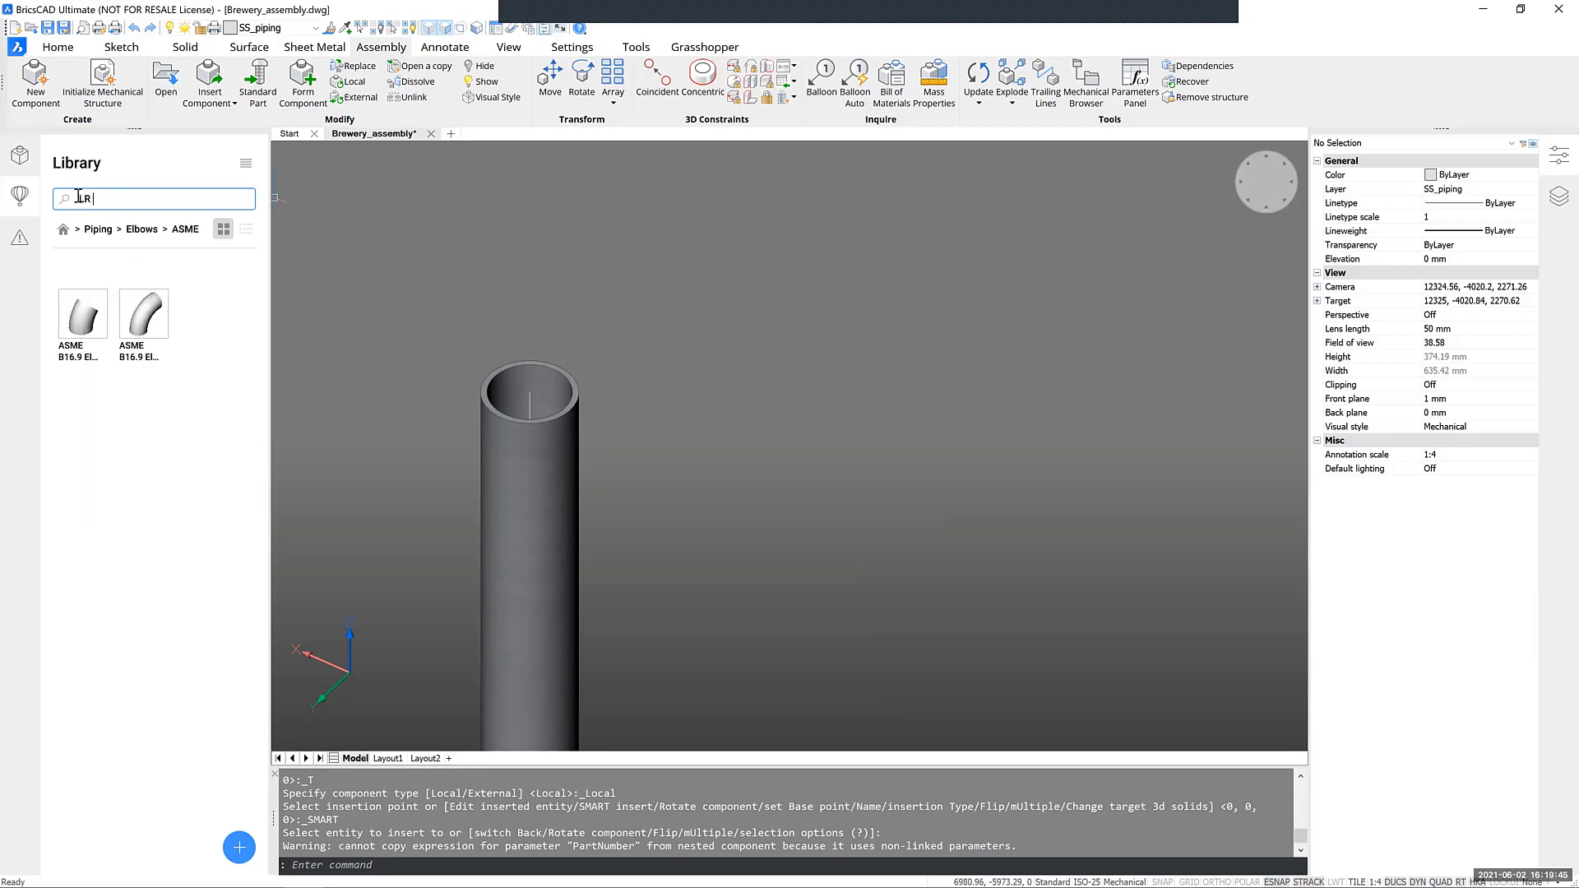
type("90")
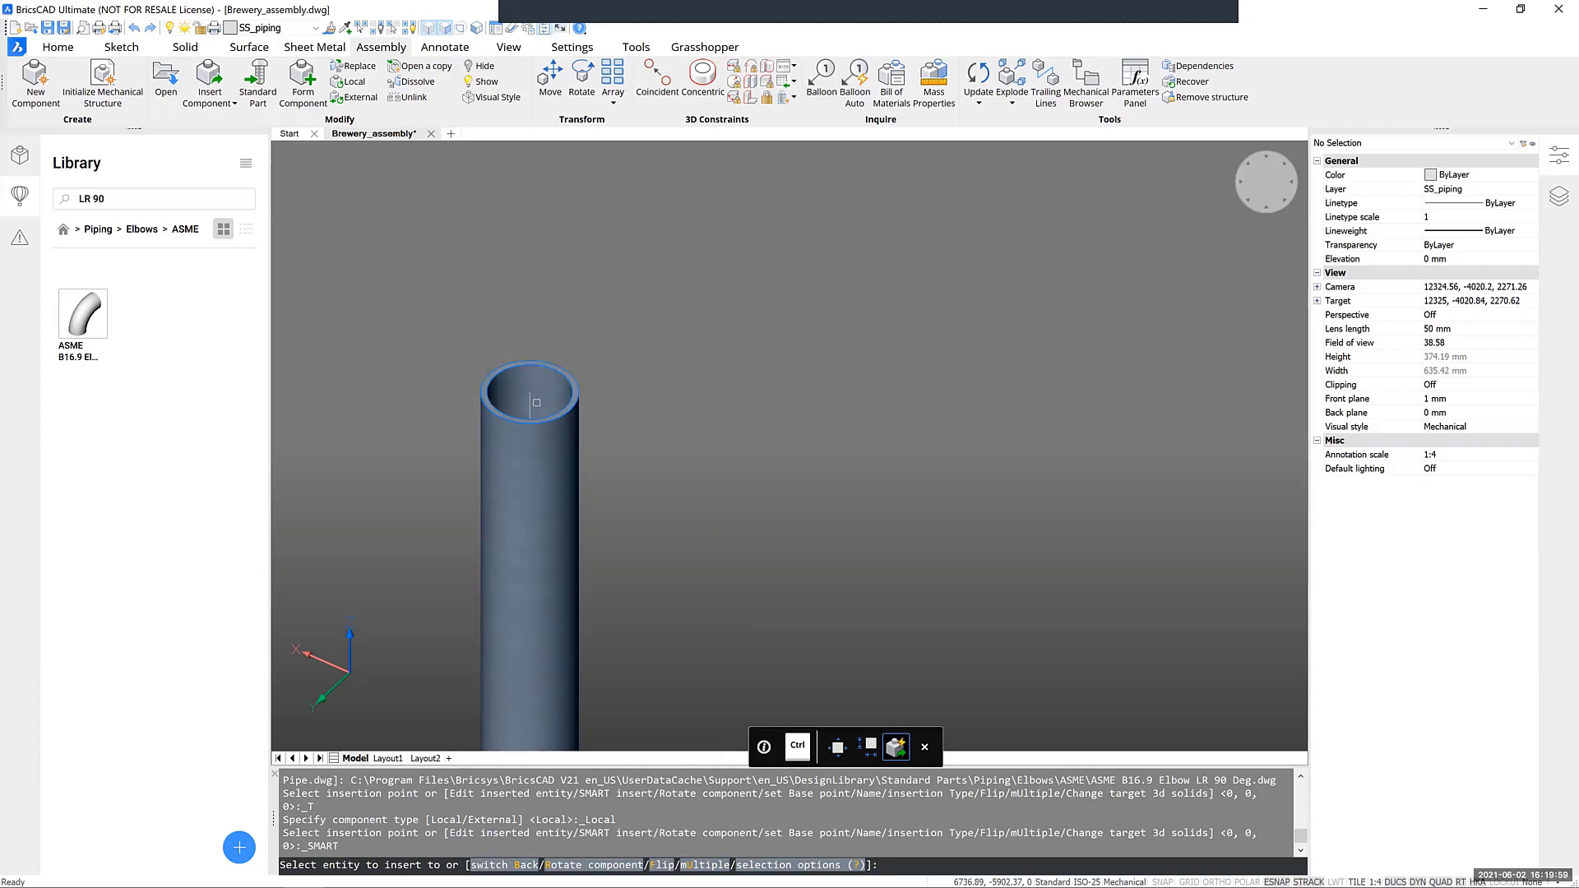
Smart-insert the ASME B16.9 Elbow LR 90 Deg onto the open upper end of the vertical pipe
left_click(536, 403)
scroll(537, 403, "down", 5)
scroll(536, 403, "down", 10)
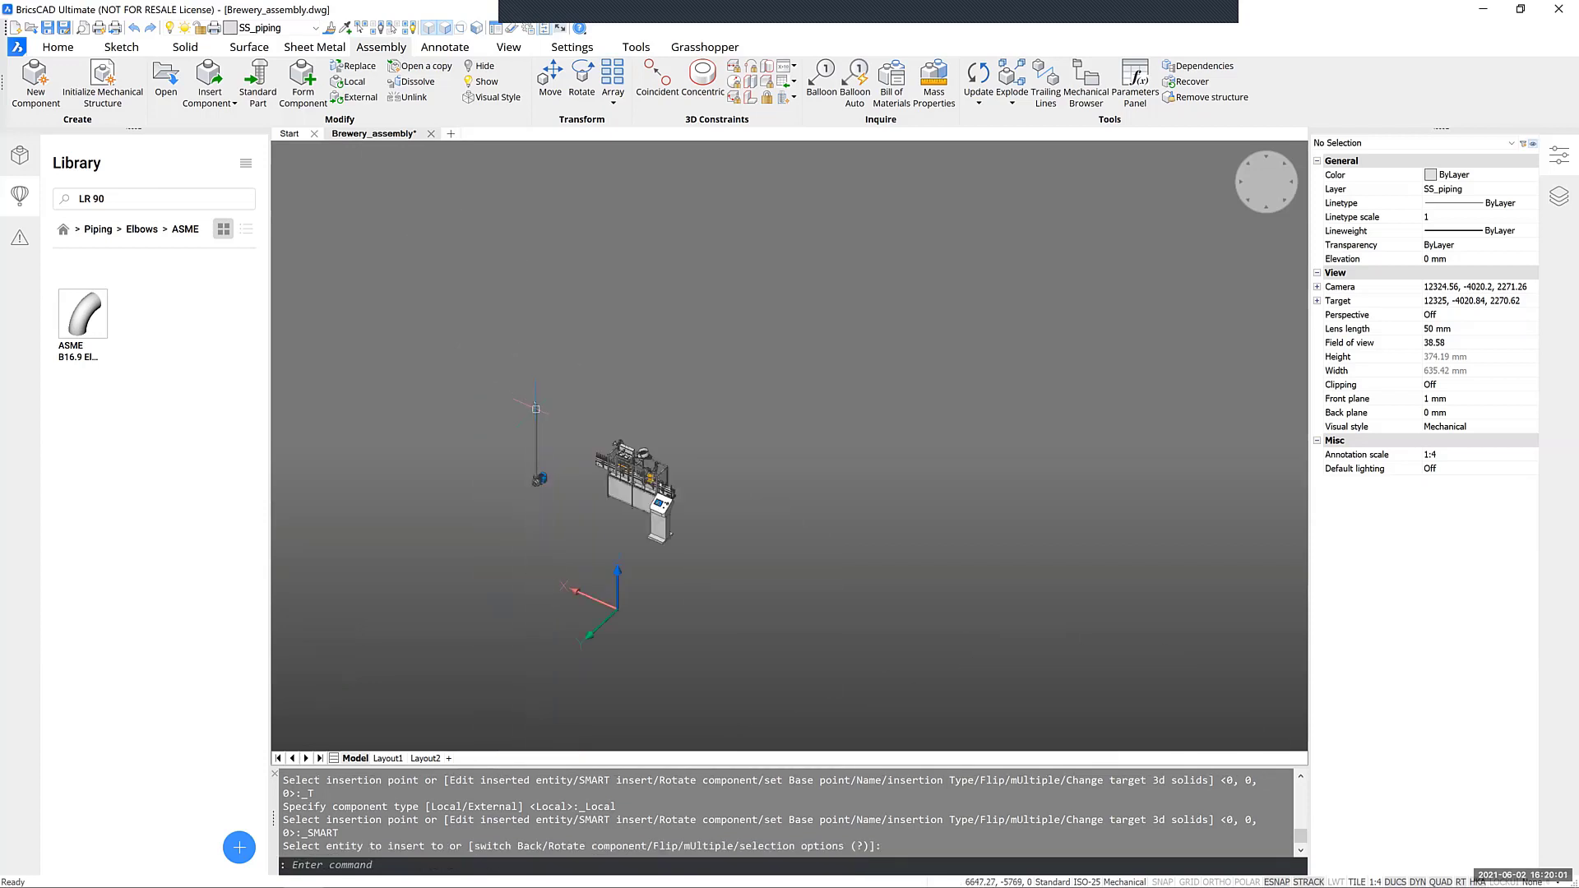
scroll(543, 403, "up", 5)
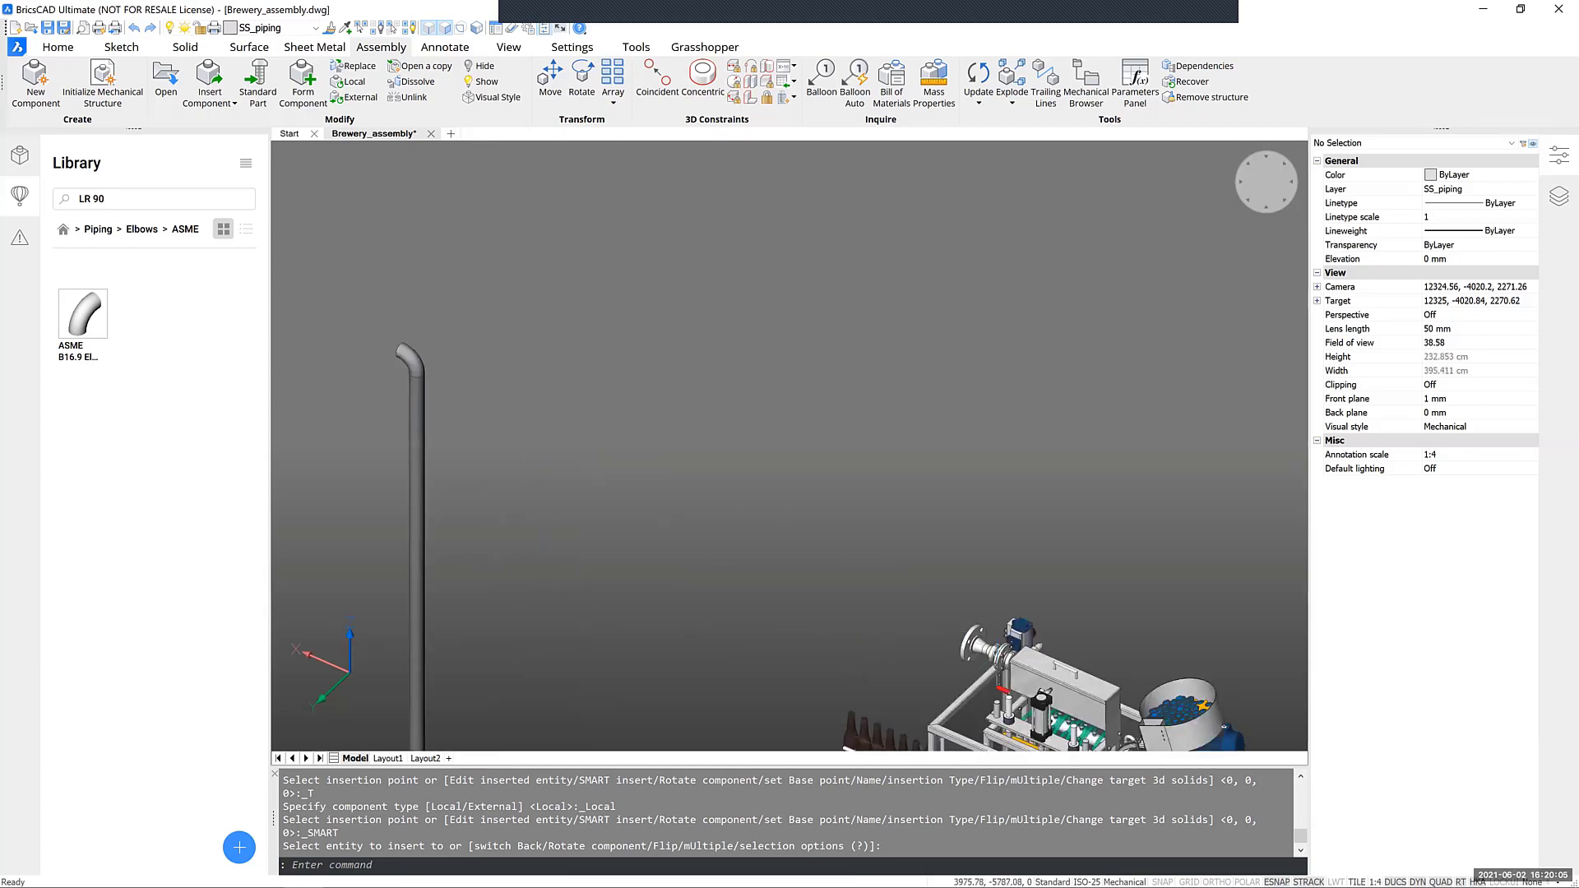
Rotate the elbow 90° about the vertical pipe's axis so its open end faces the negative Y direction
middle_click_drag(806, 468, 491, 424, "shift")
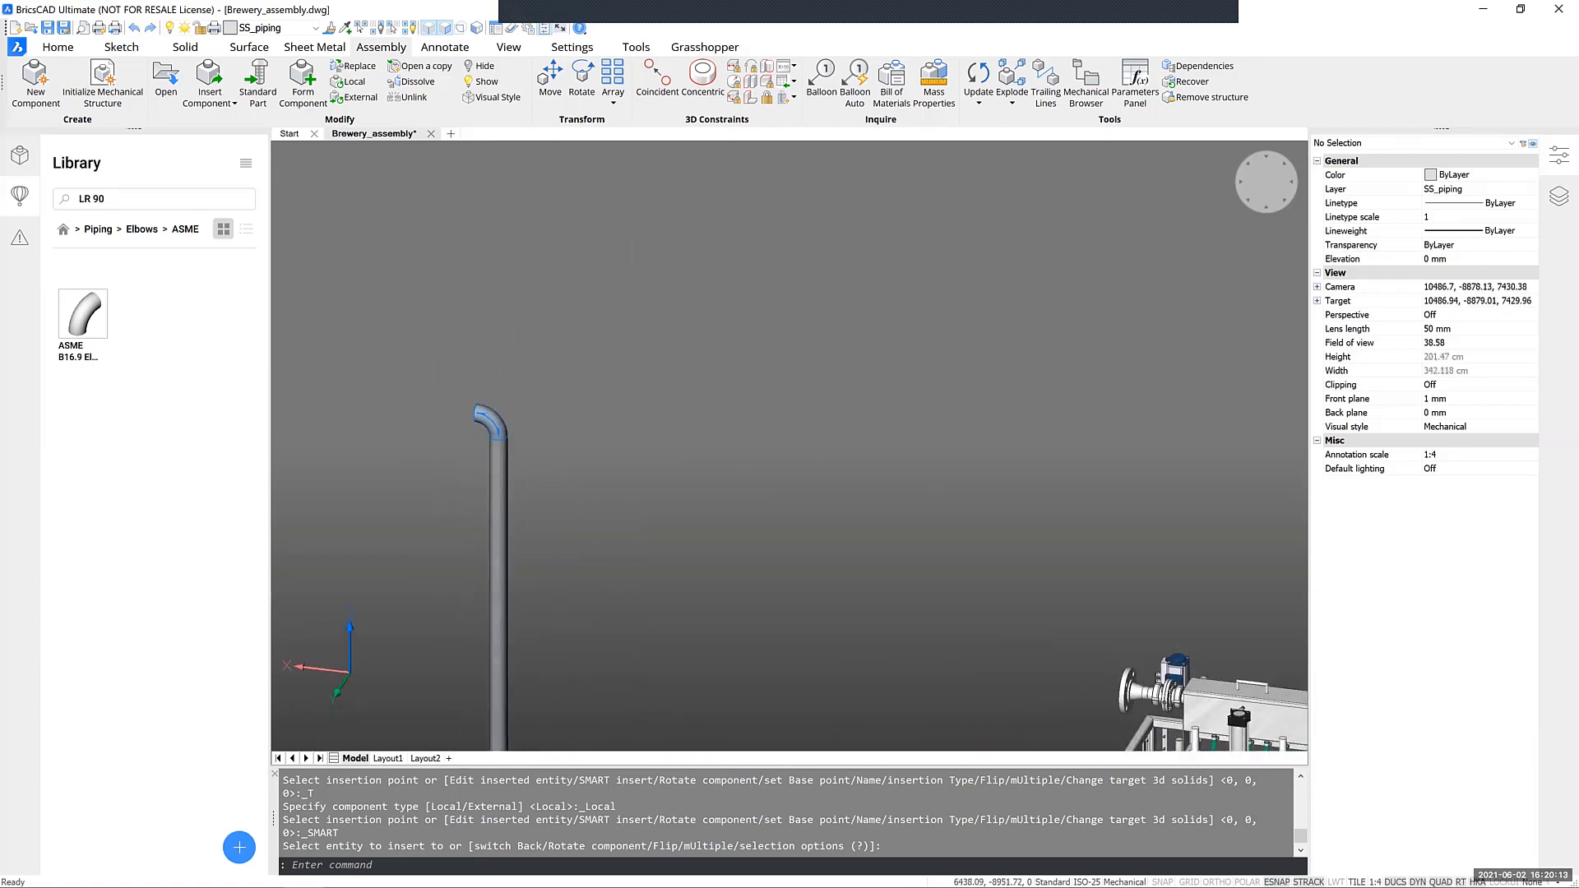
left_click(492, 423)
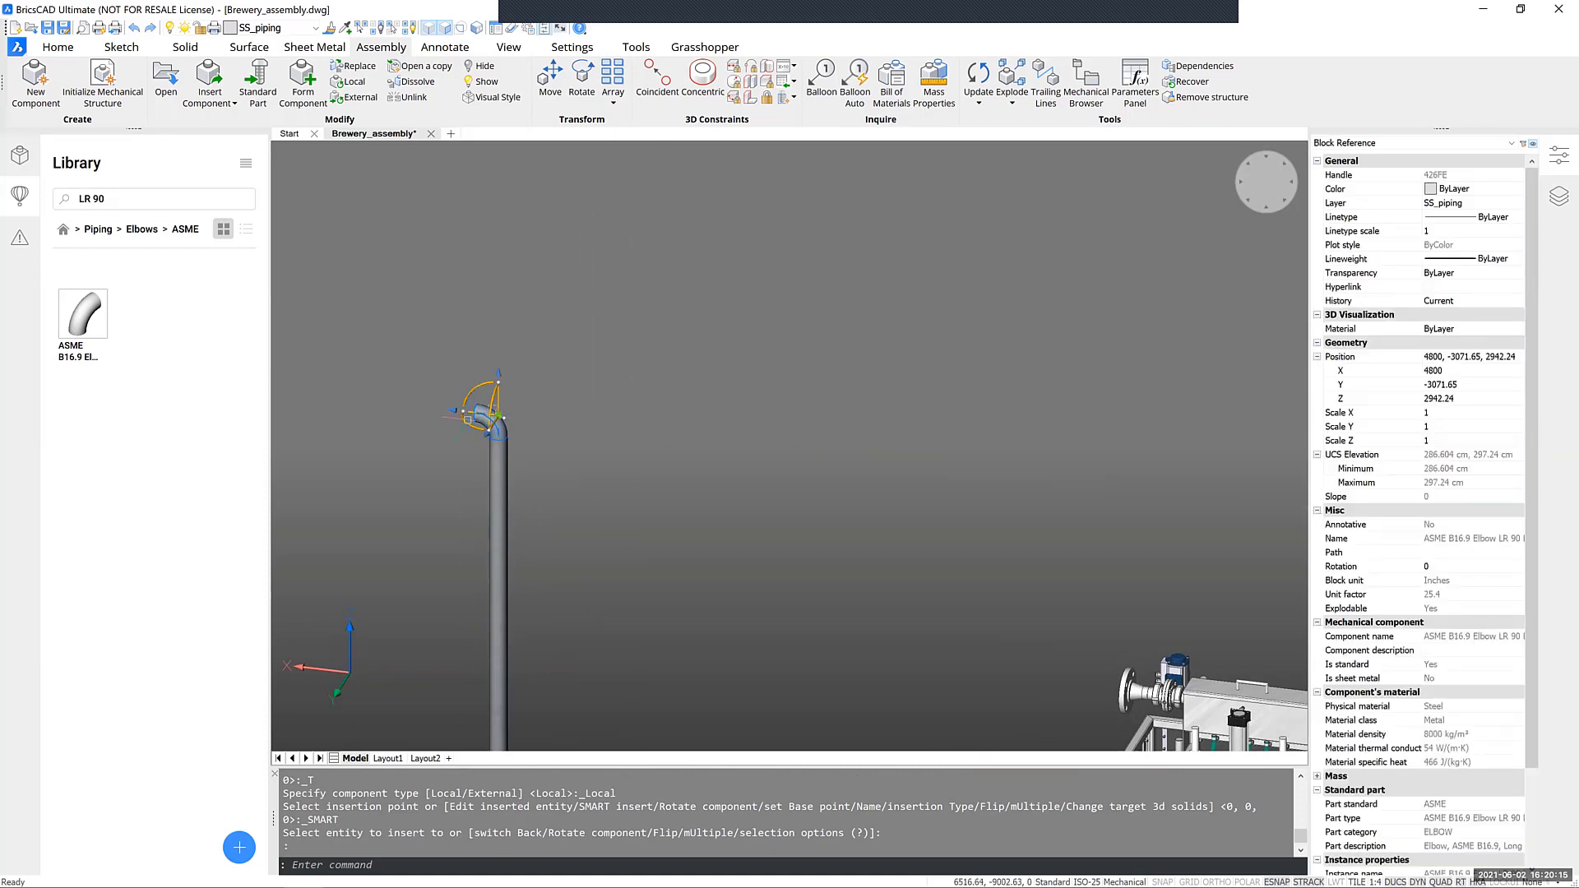
left_click(467, 419)
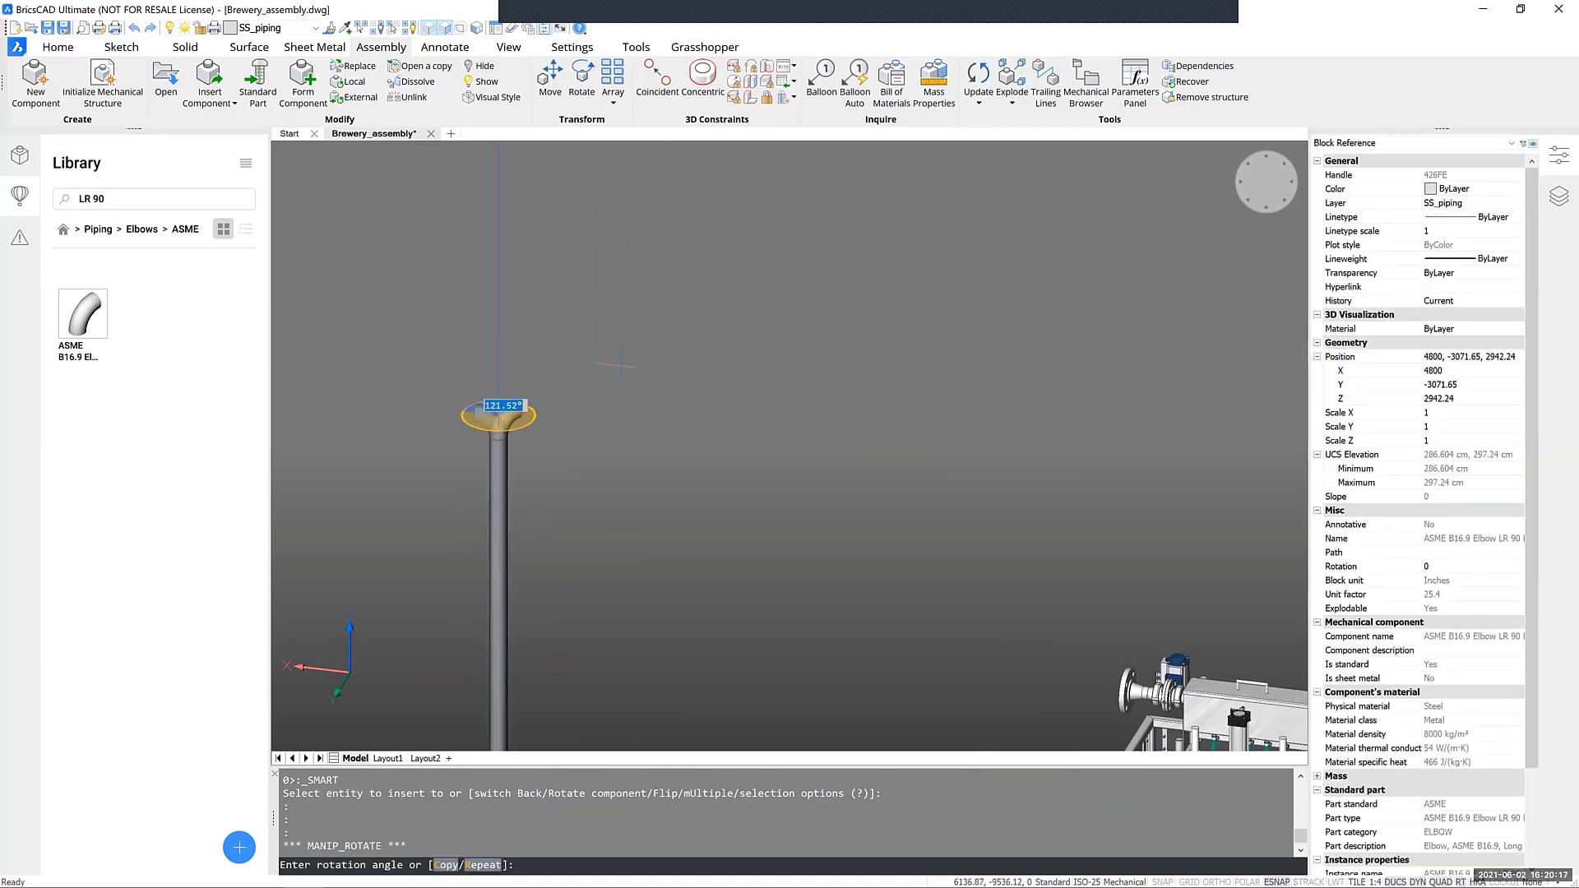
type("270")
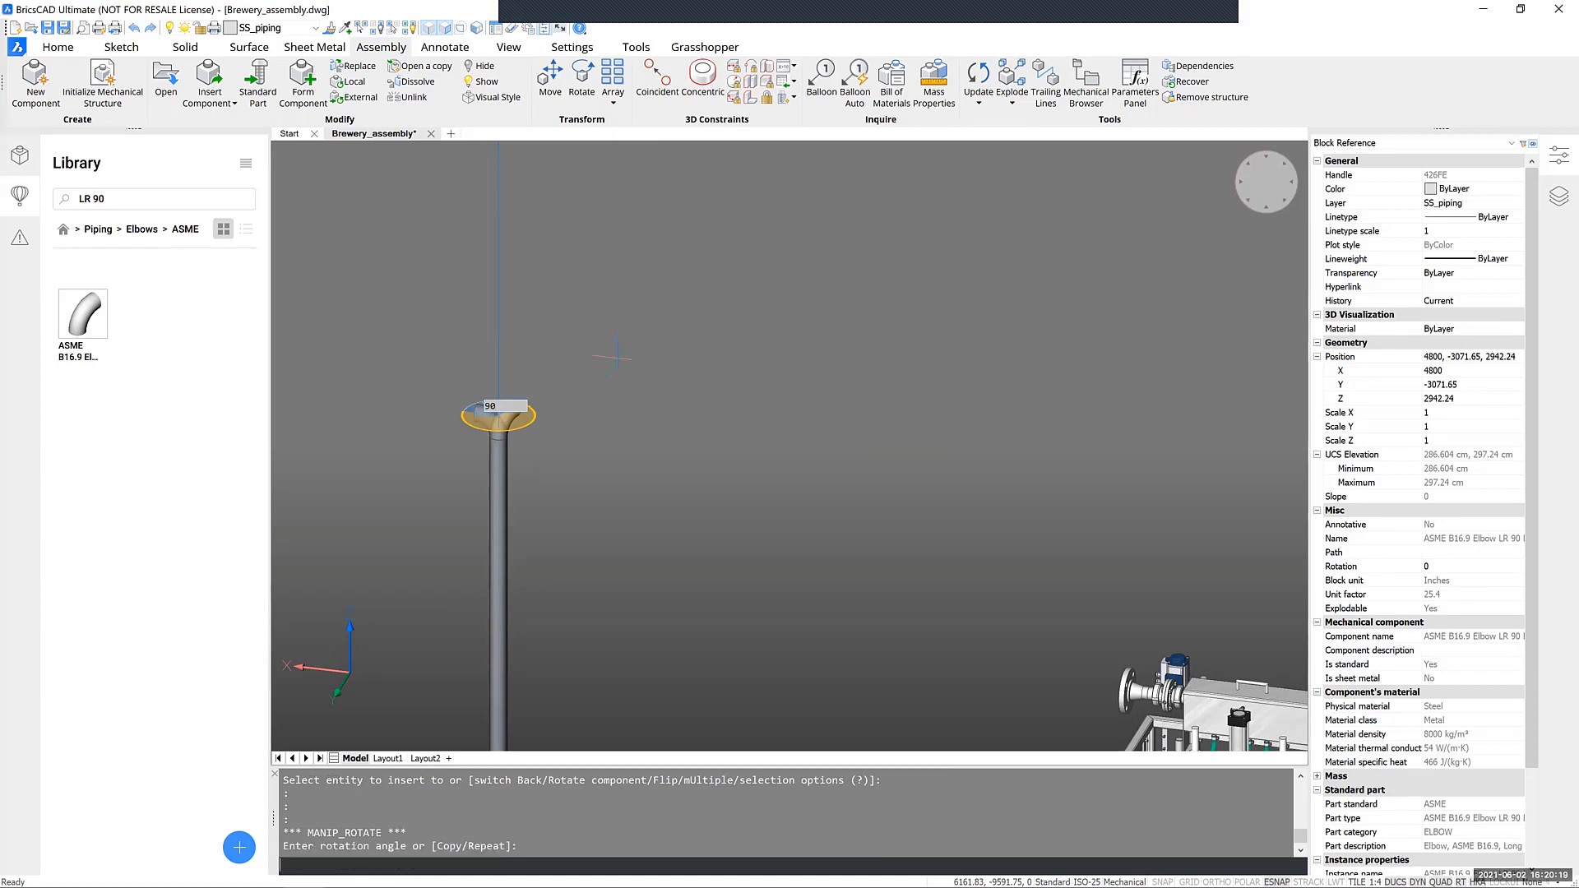
key("Return")
key("Escape")
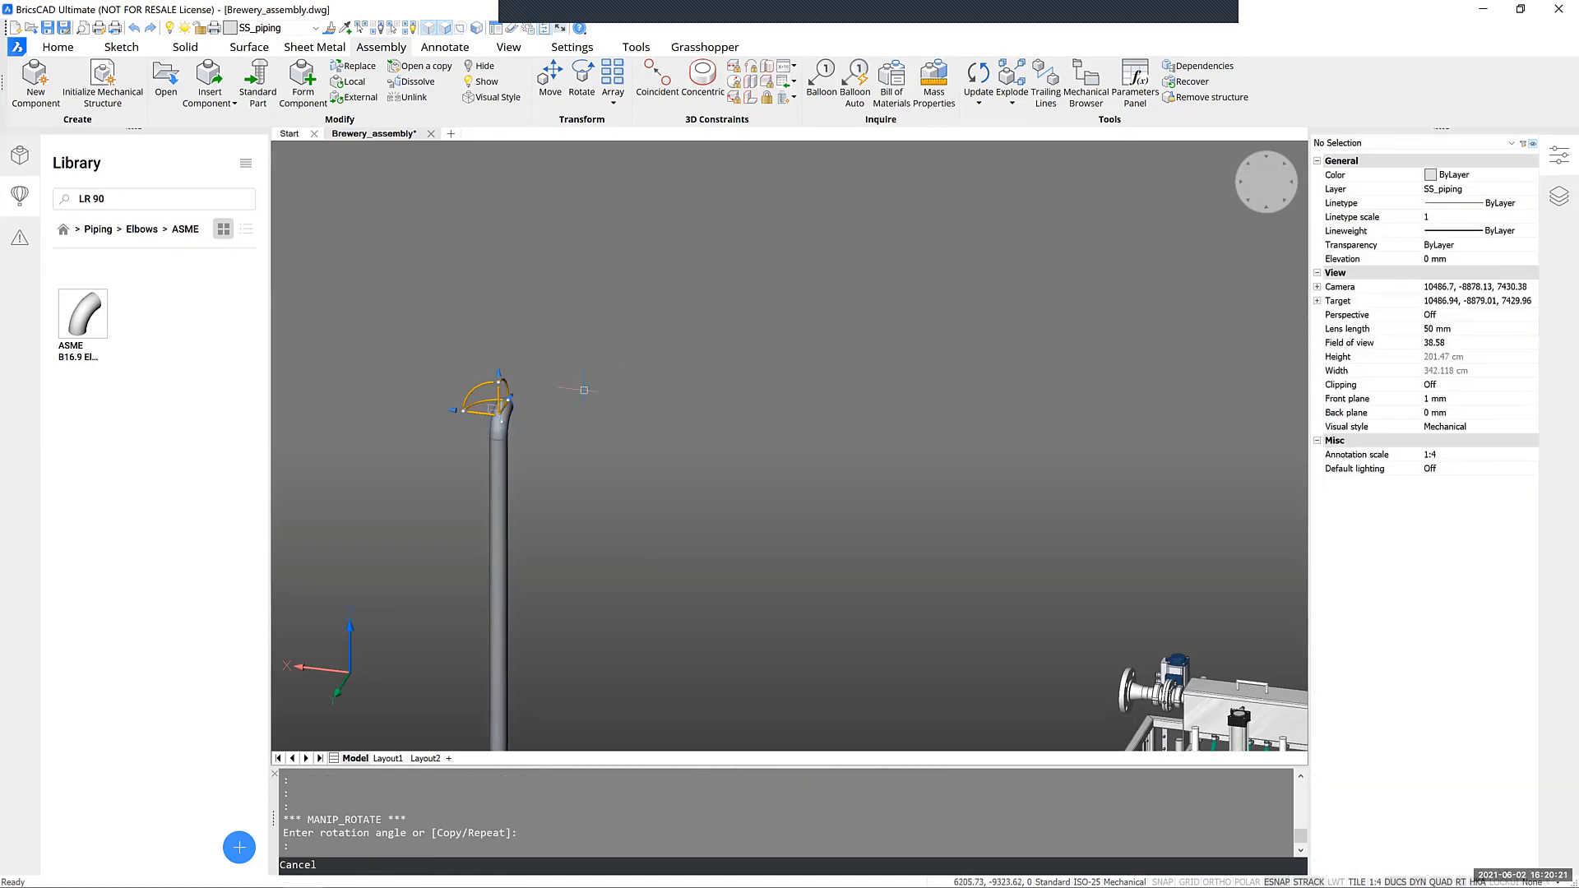
middle_click_drag(550, 379, 591, 433, "shift")
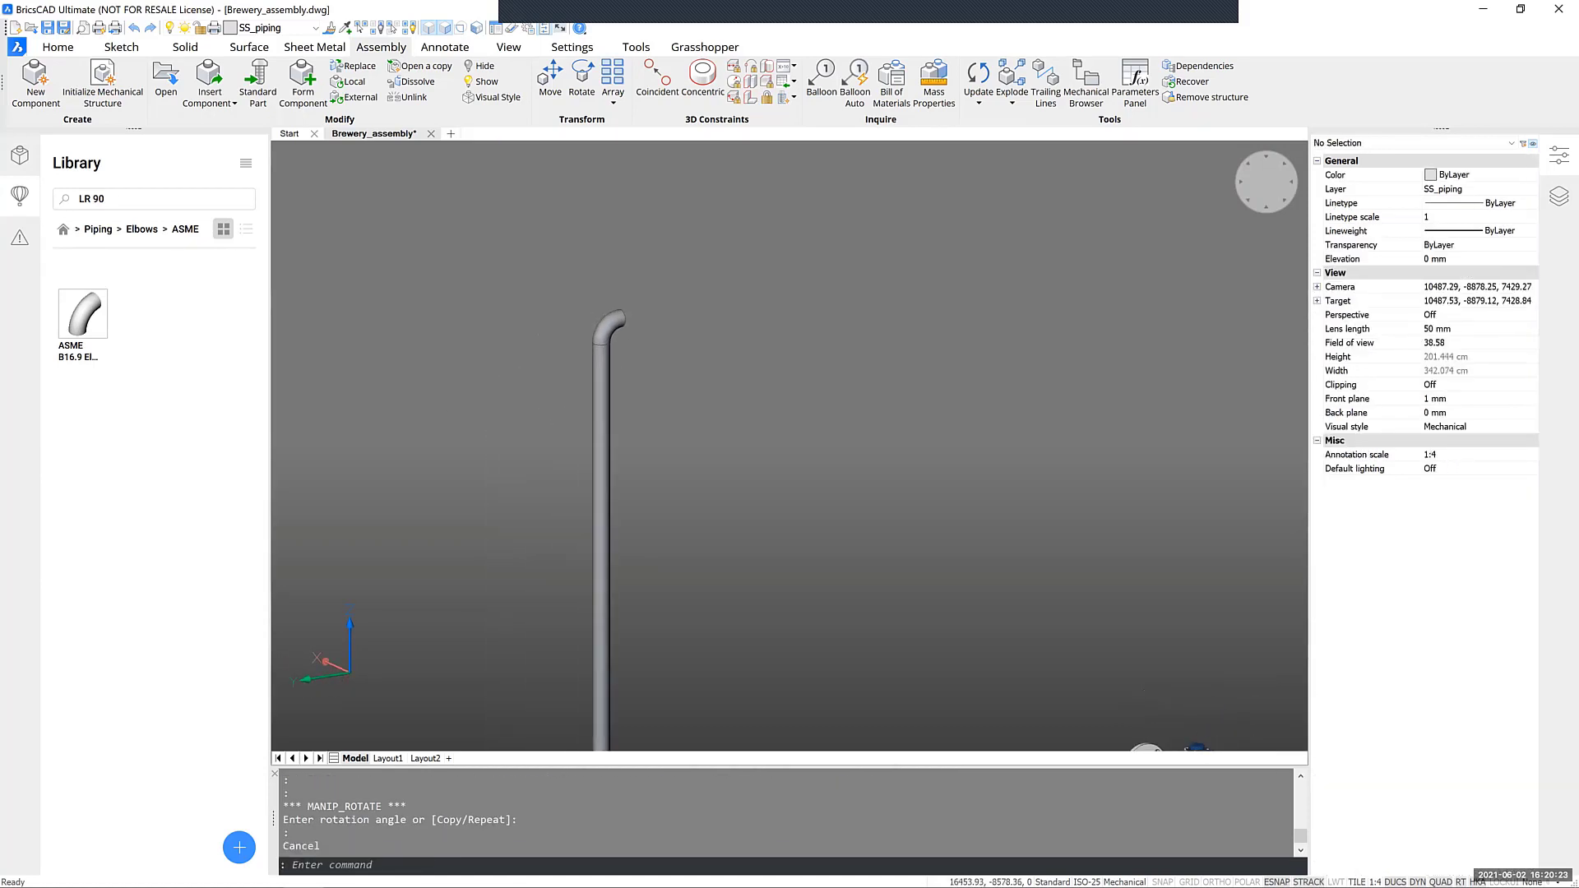
Smart-insert another 2" ASME B36.19M Pipe, taken from the vertical pipe, horizontally onto the elbow's open end
scroll(591, 433, "down", 2)
scroll(591, 433, "down", 5)
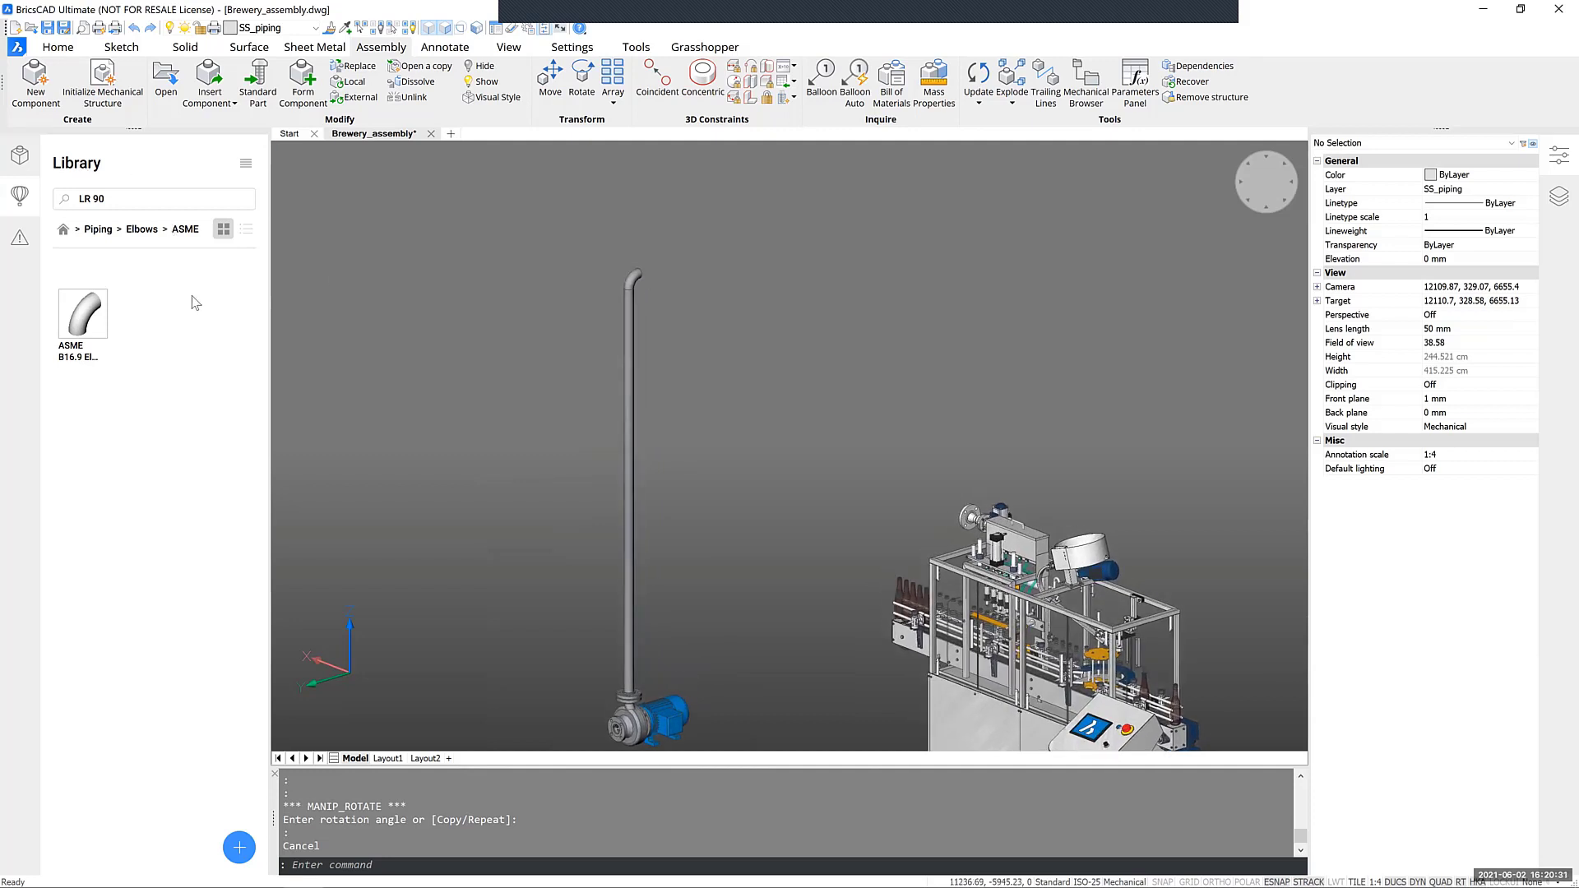
mouse_move(631, 322)
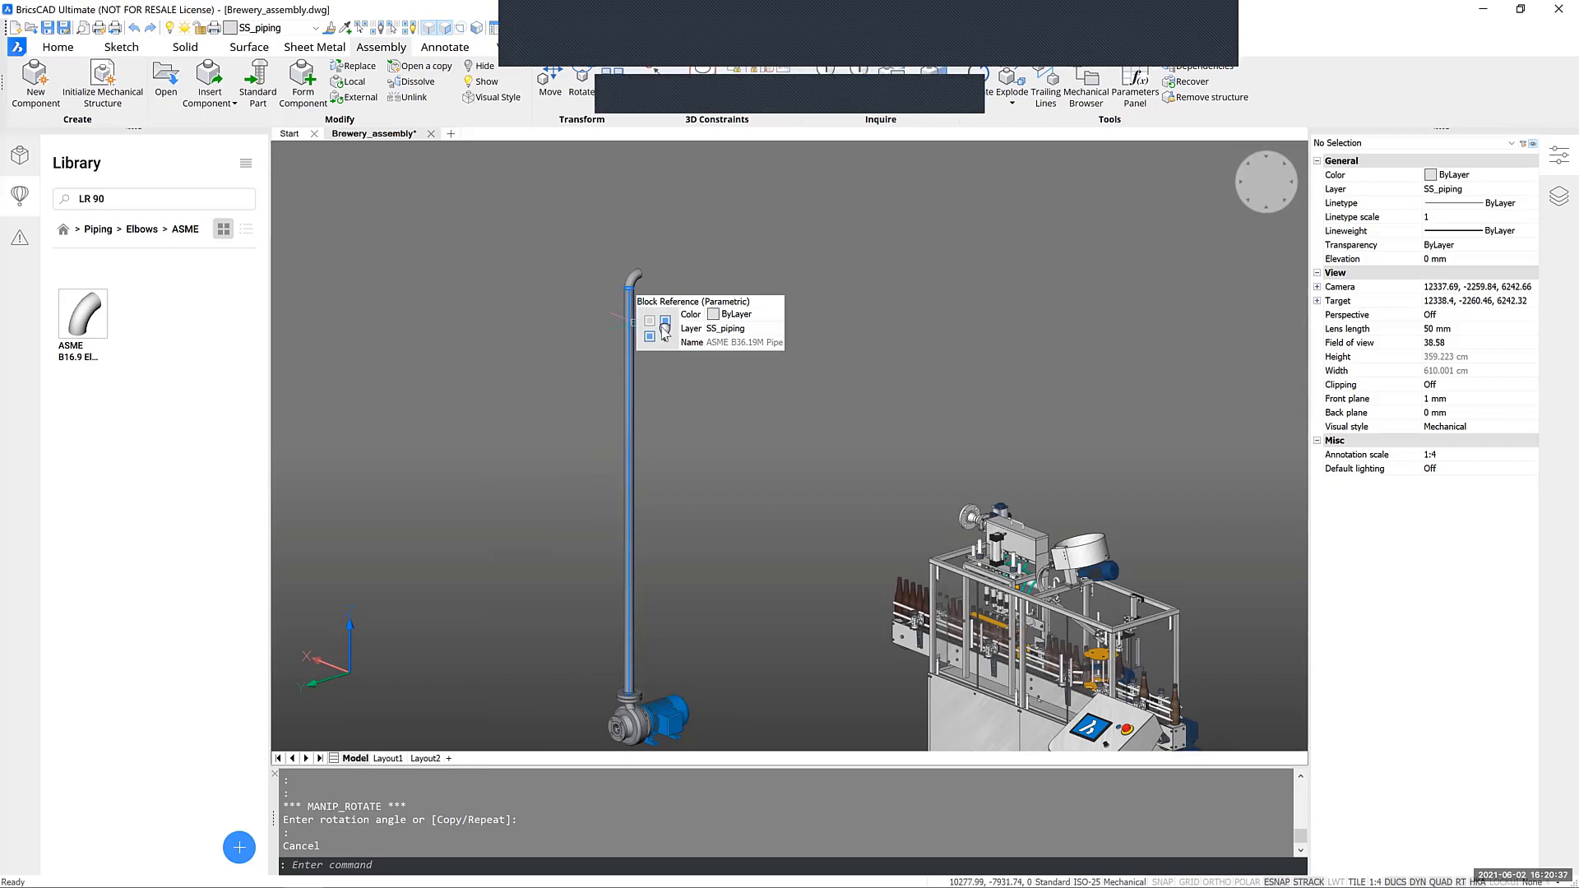
mouse_move(664, 368)
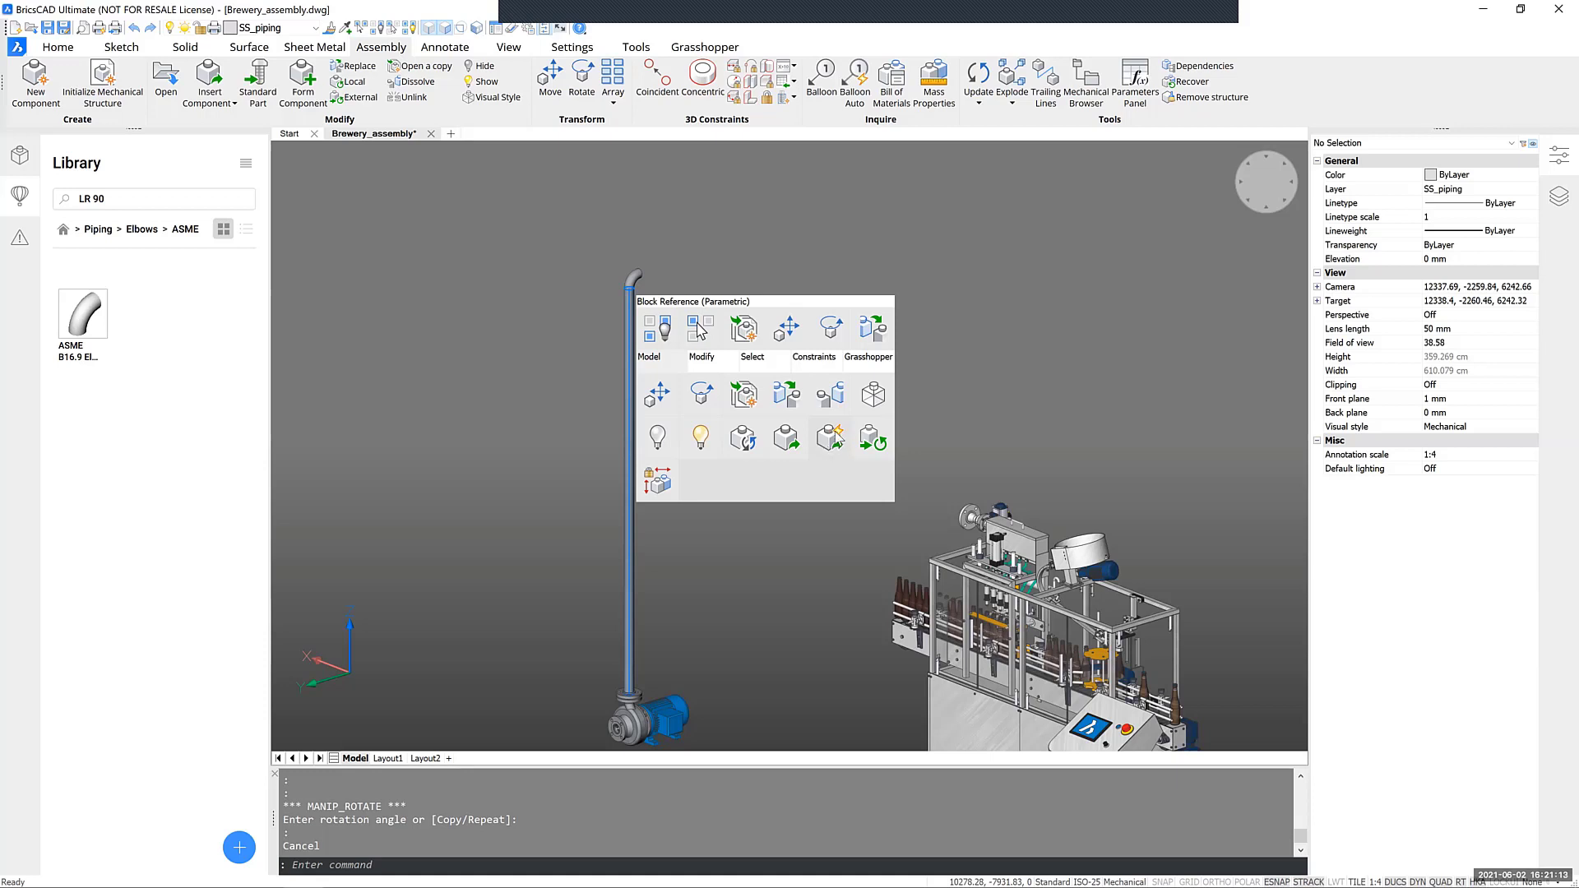
left_click(788, 441)
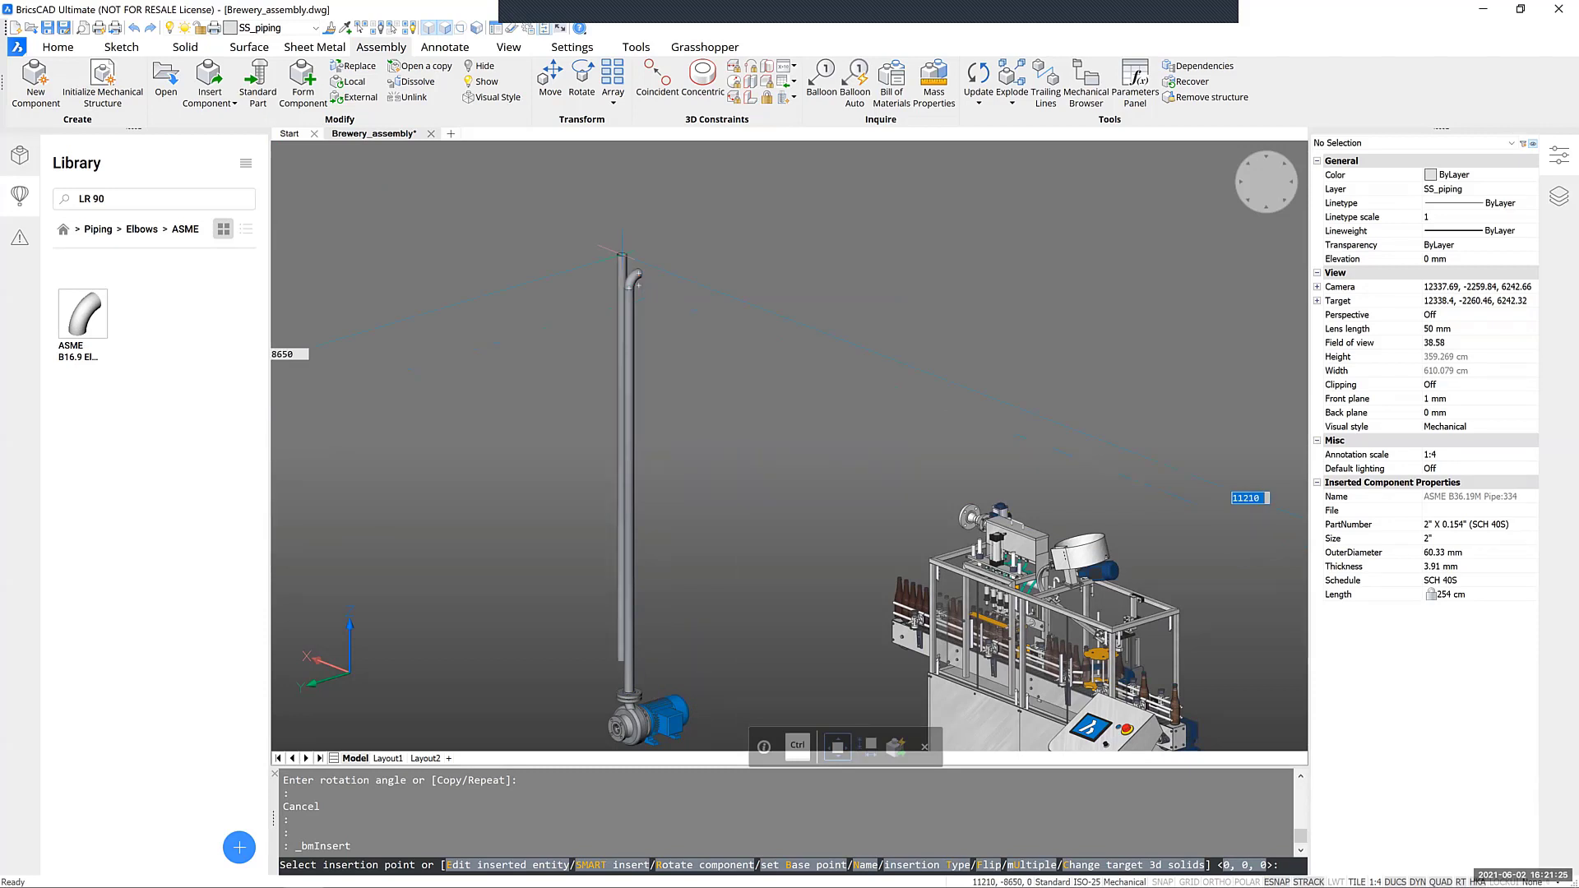
scroll(622, 250, "up", 10)
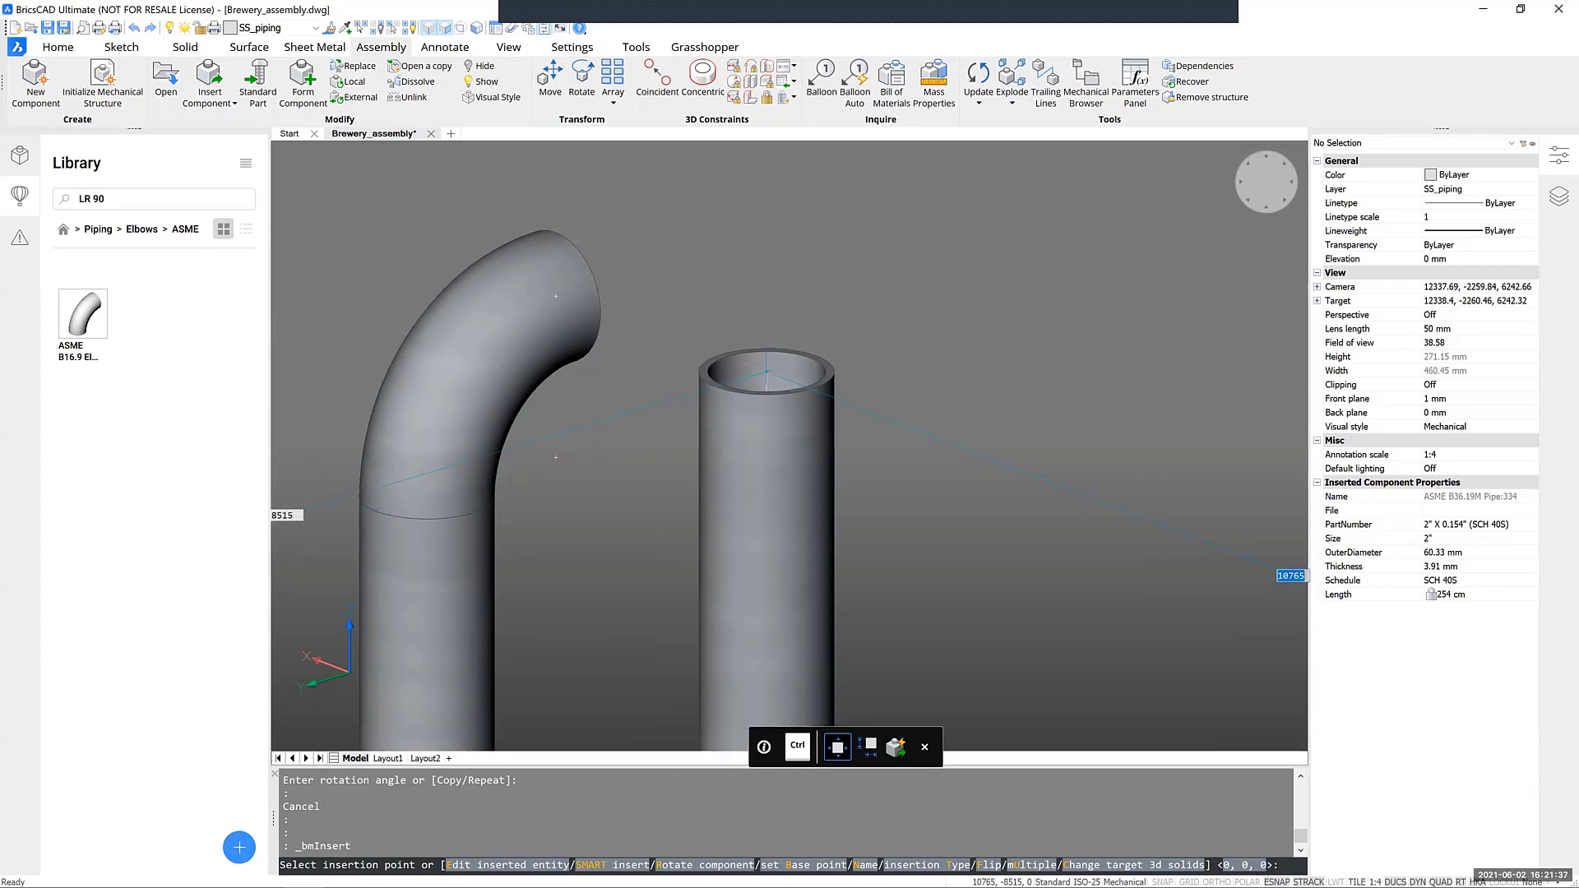
key("ctrl")
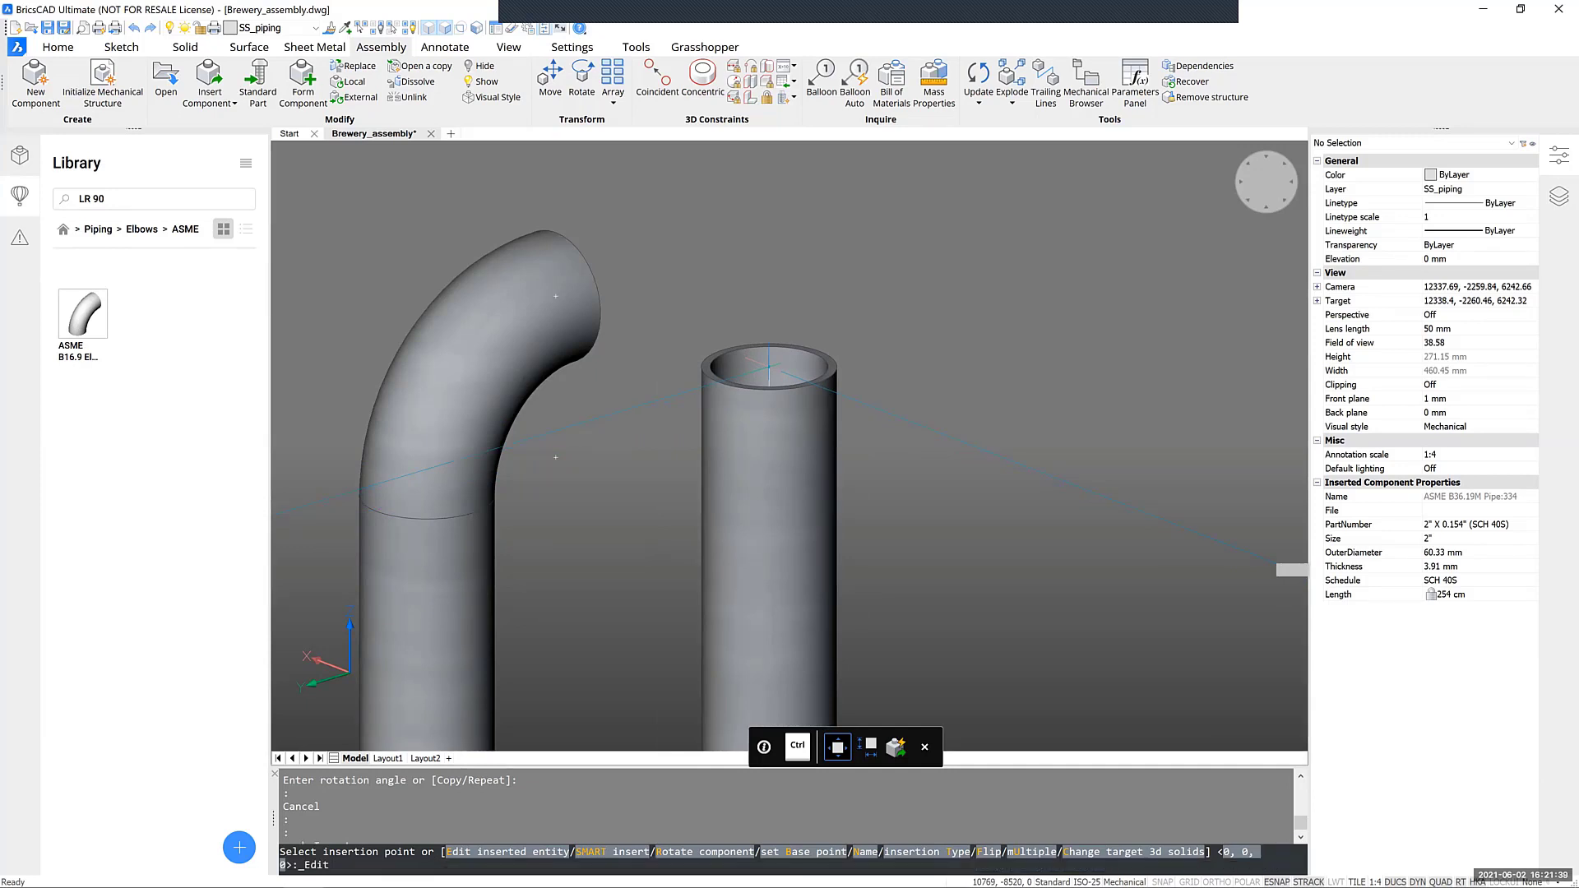
key("ctrl")
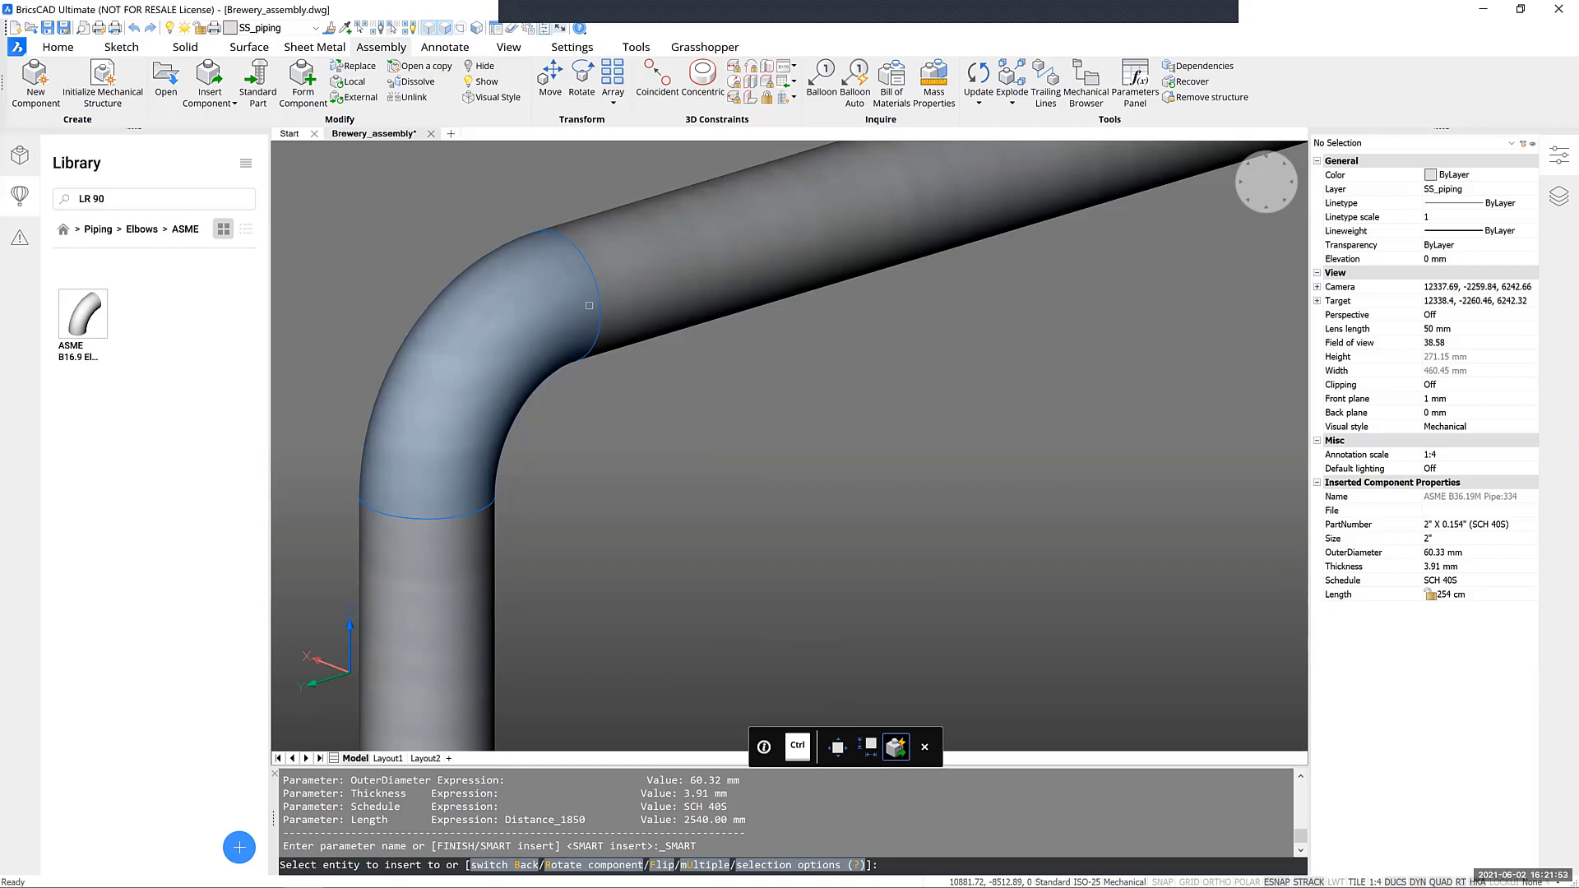
left_click(589, 305)
scroll(625, 370, "down", 4)
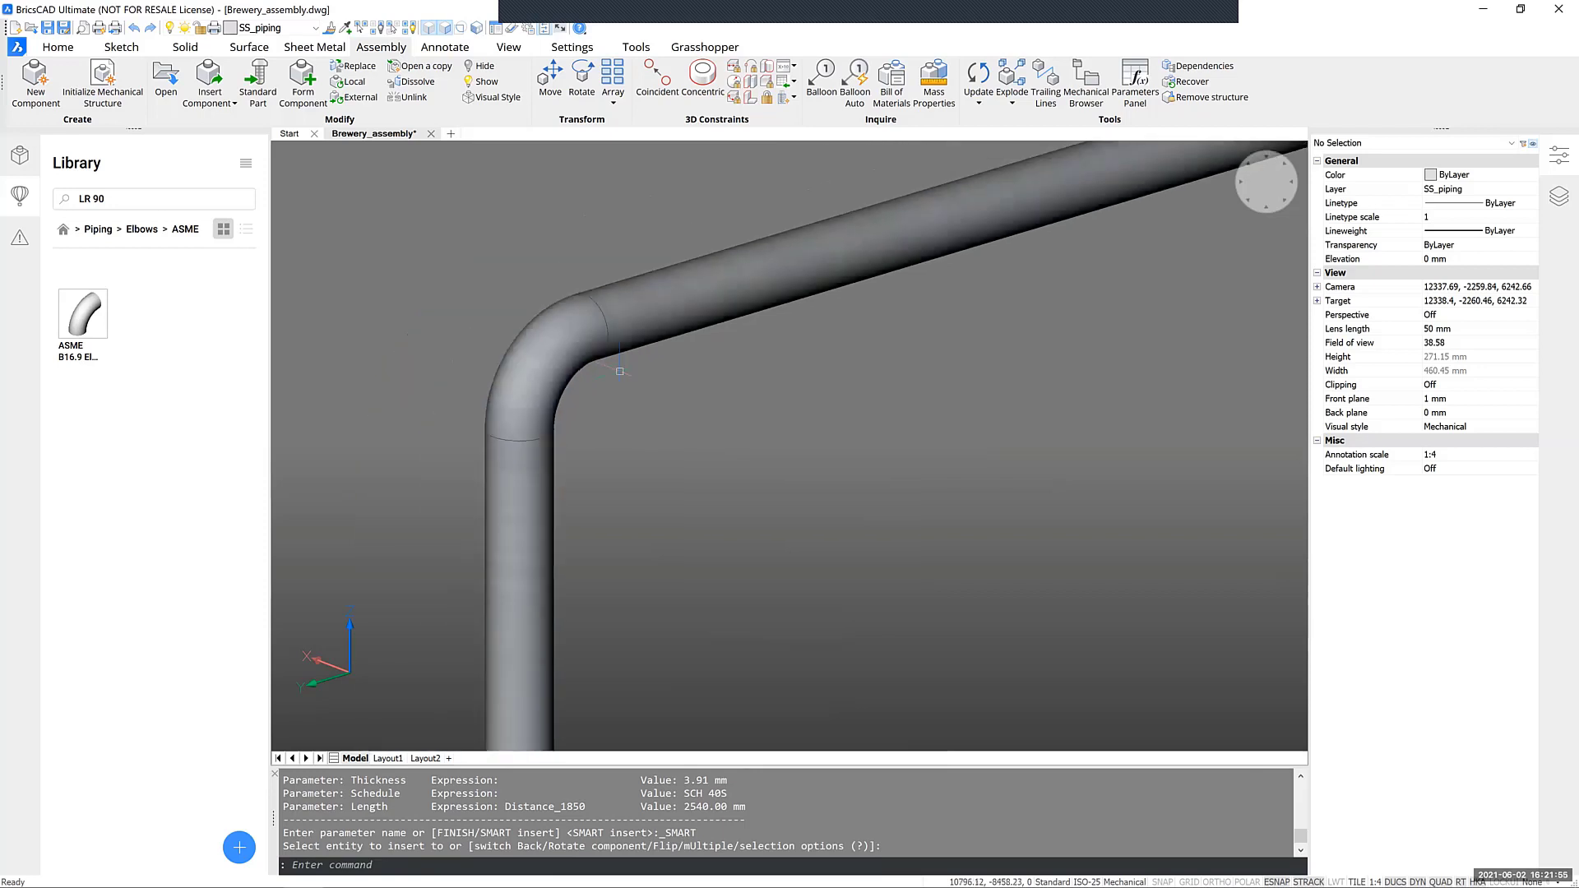
scroll(629, 380, "down", 5)
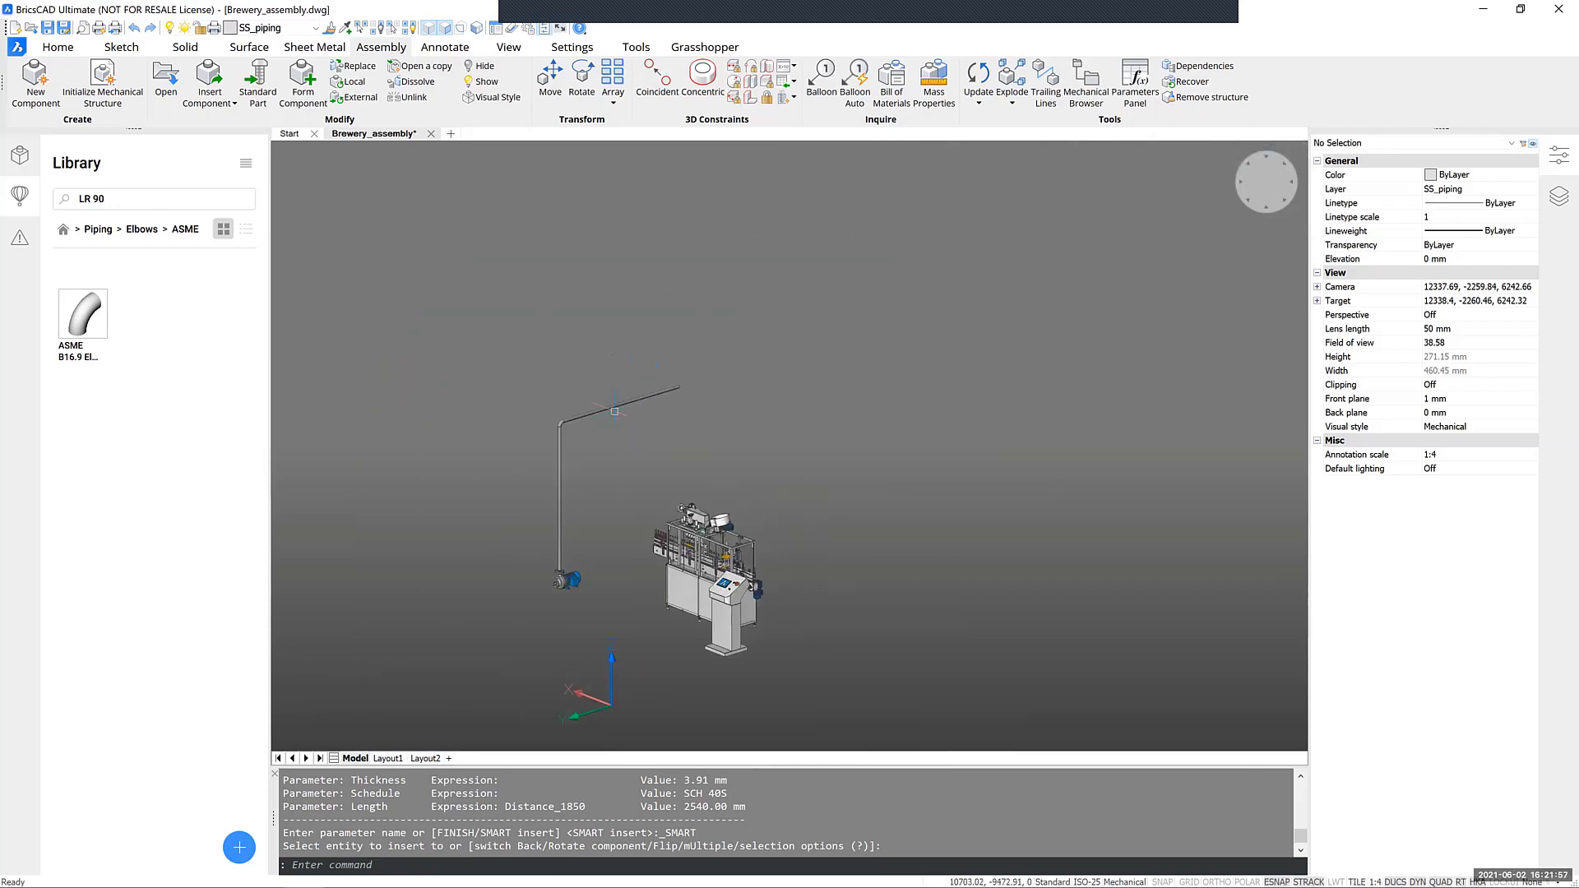
Smart-insert another 2" ASME B16.9 Elbow LR 90 Deg, taken from the existing elbow, onto the far end of the horizontal pipe
scroll(575, 426, "up", 8)
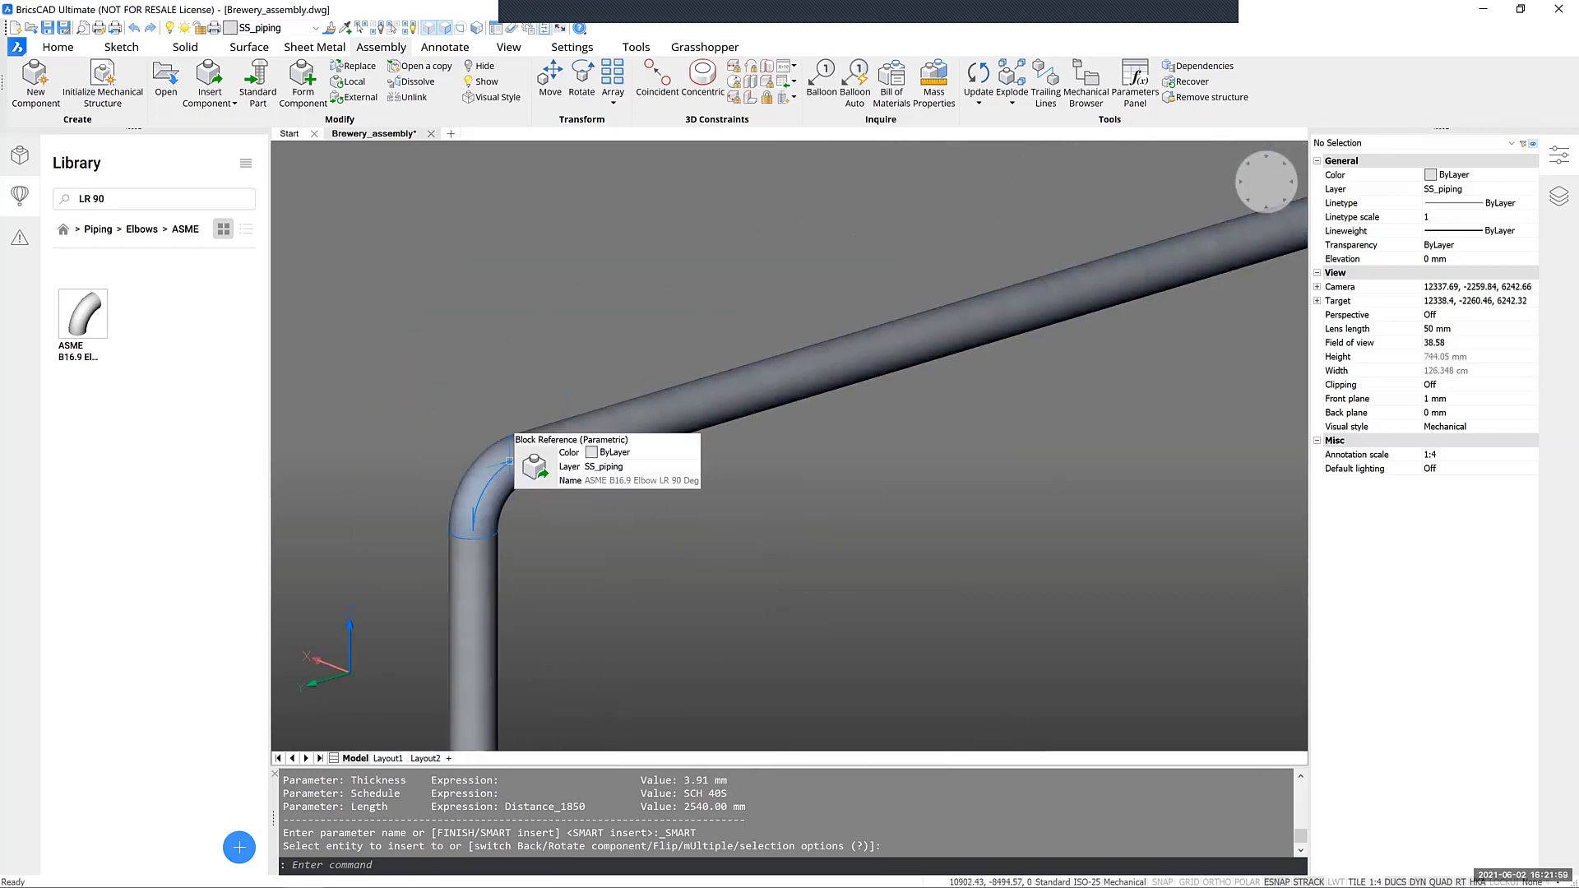
mouse_move(550, 474)
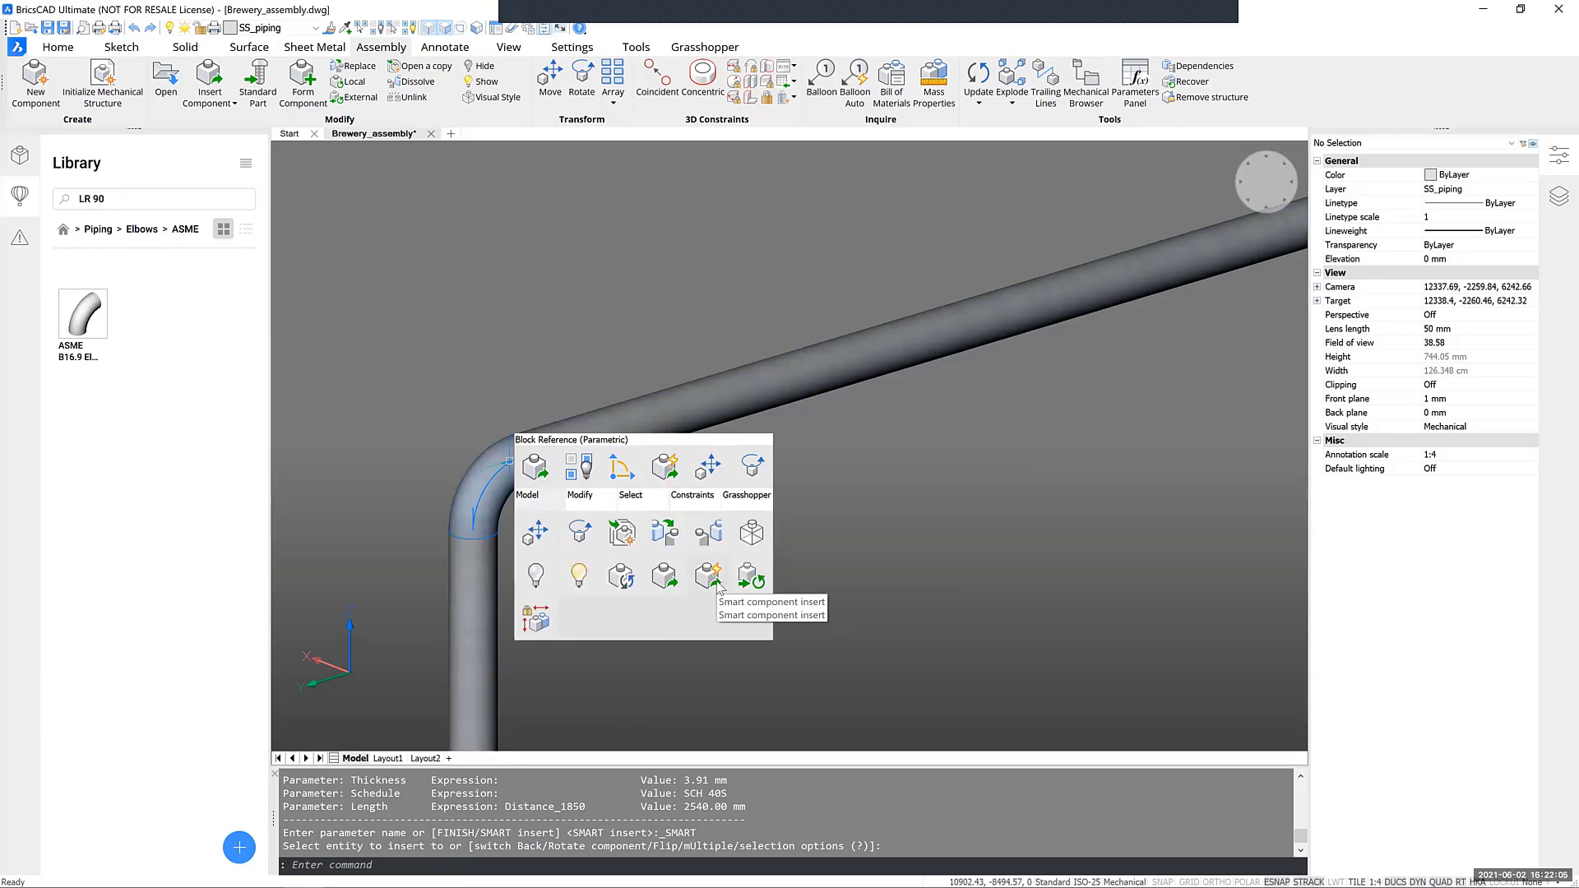
left_click(714, 581)
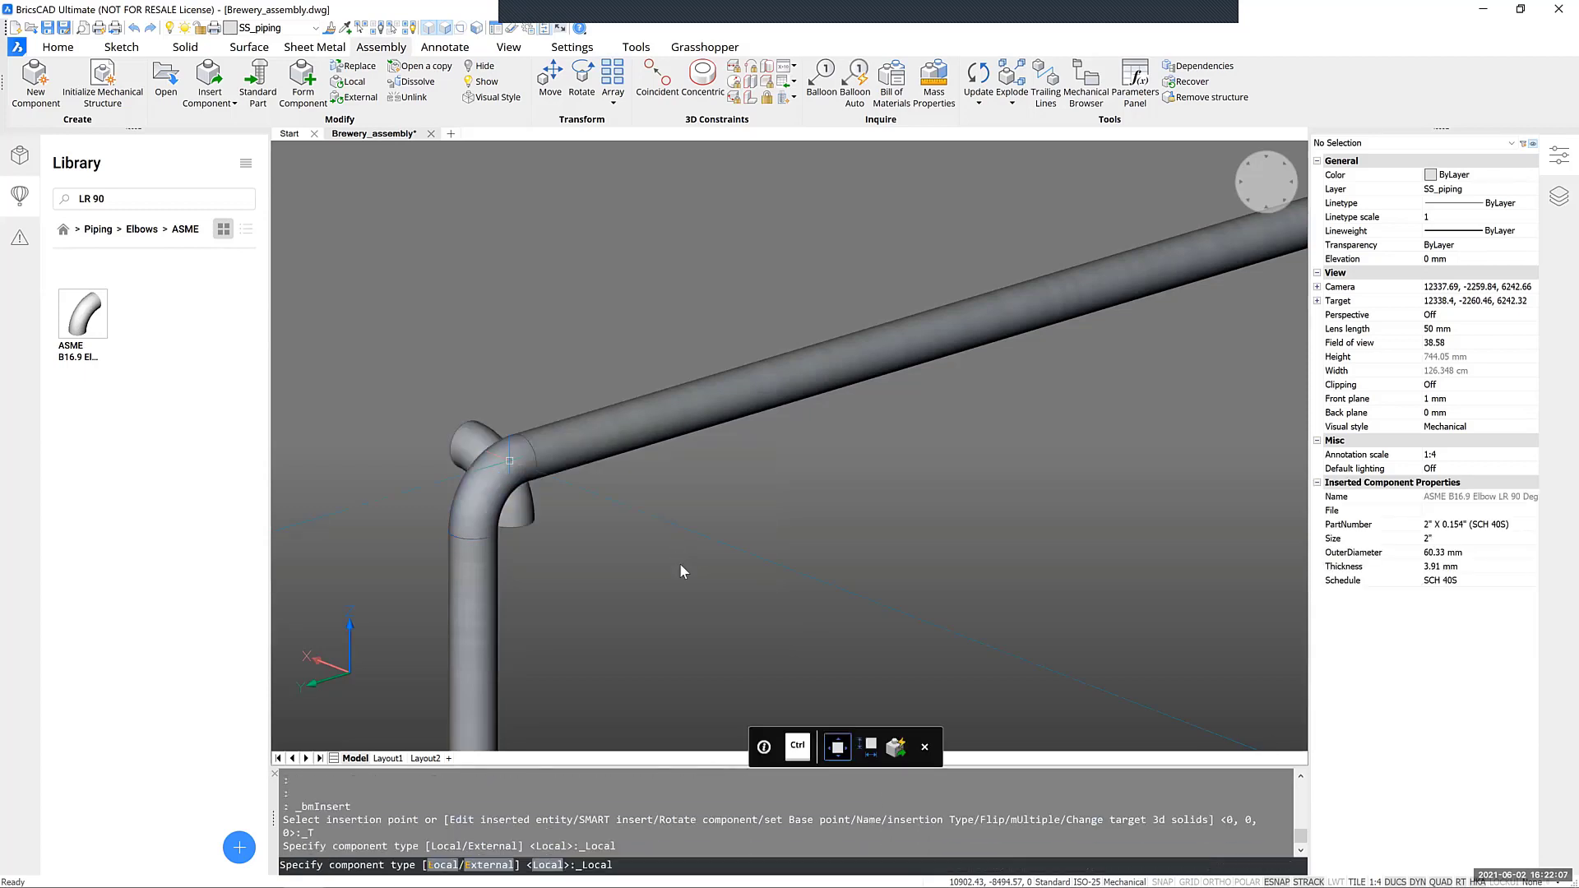
left_click(895, 746)
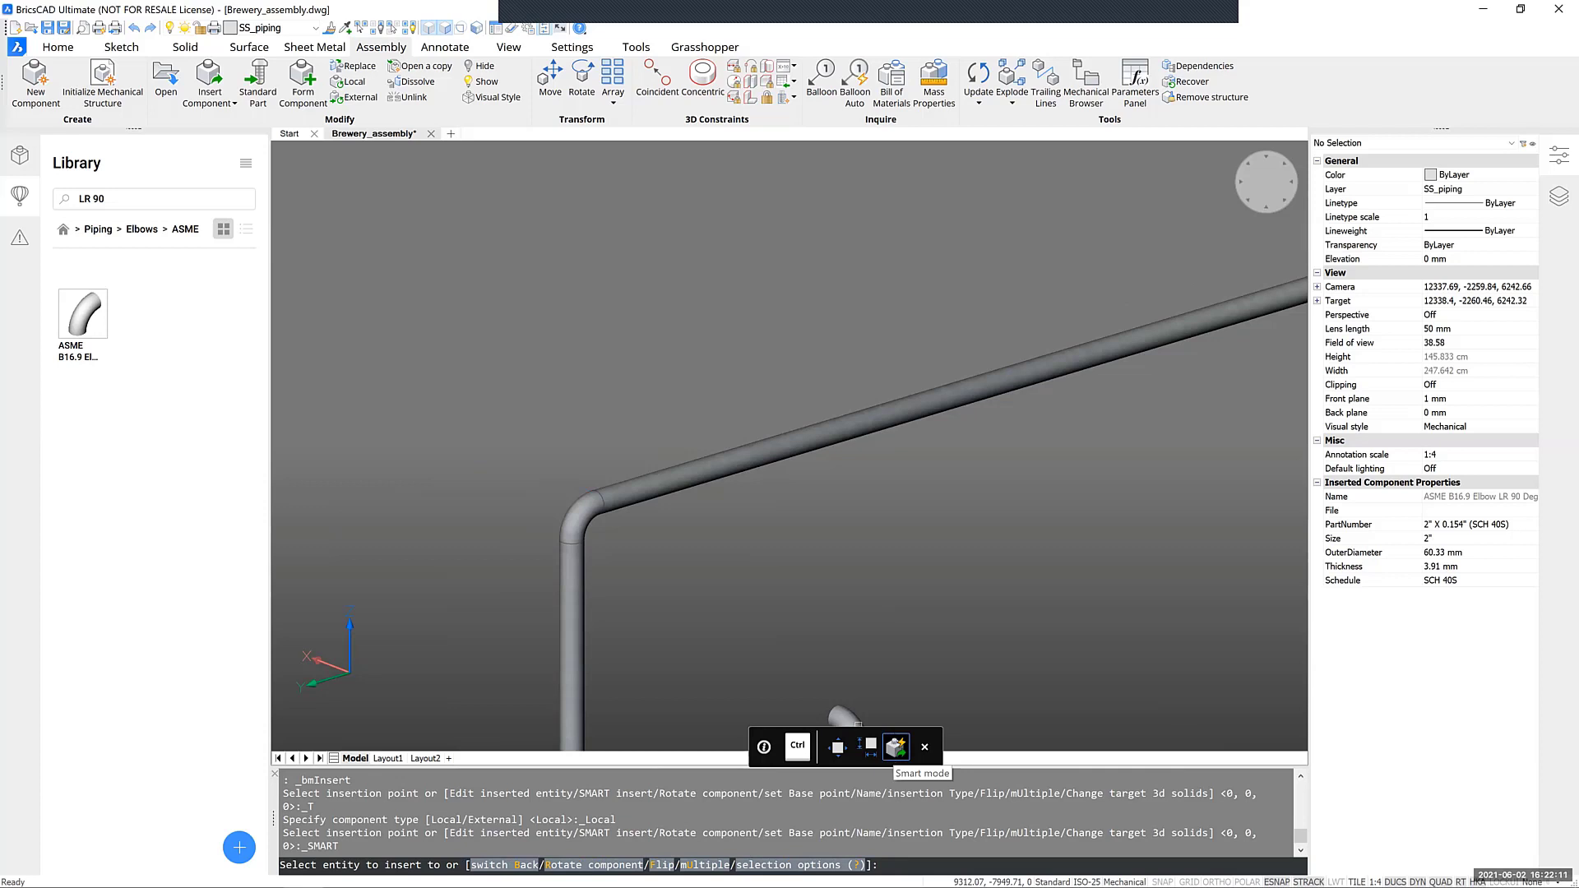
scroll(819, 642, "down", 4)
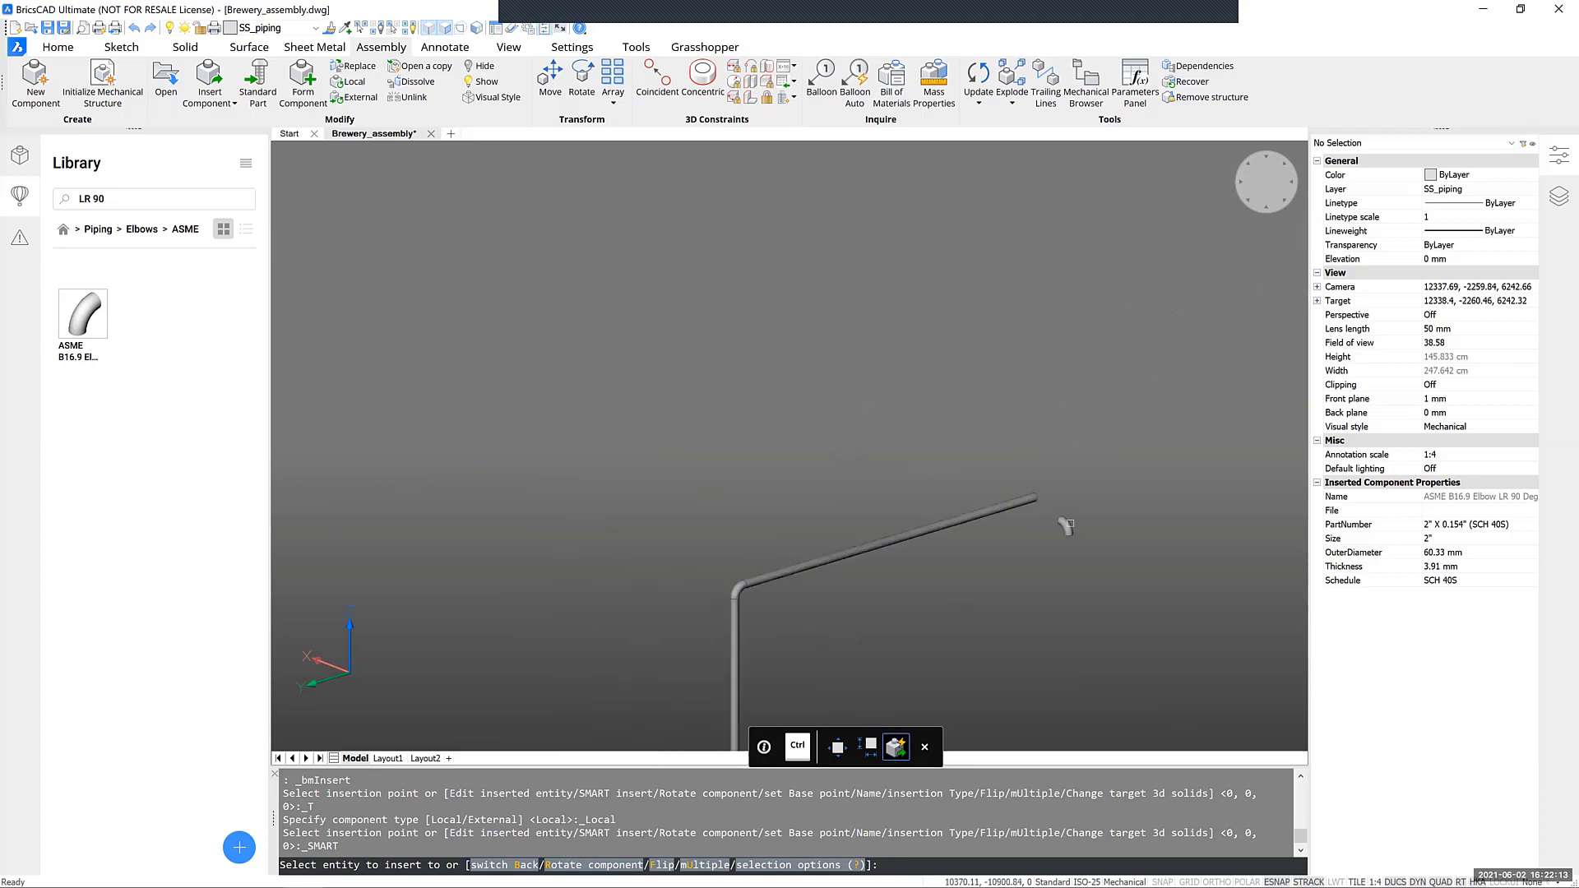
scroll(1067, 525, "up", 6)
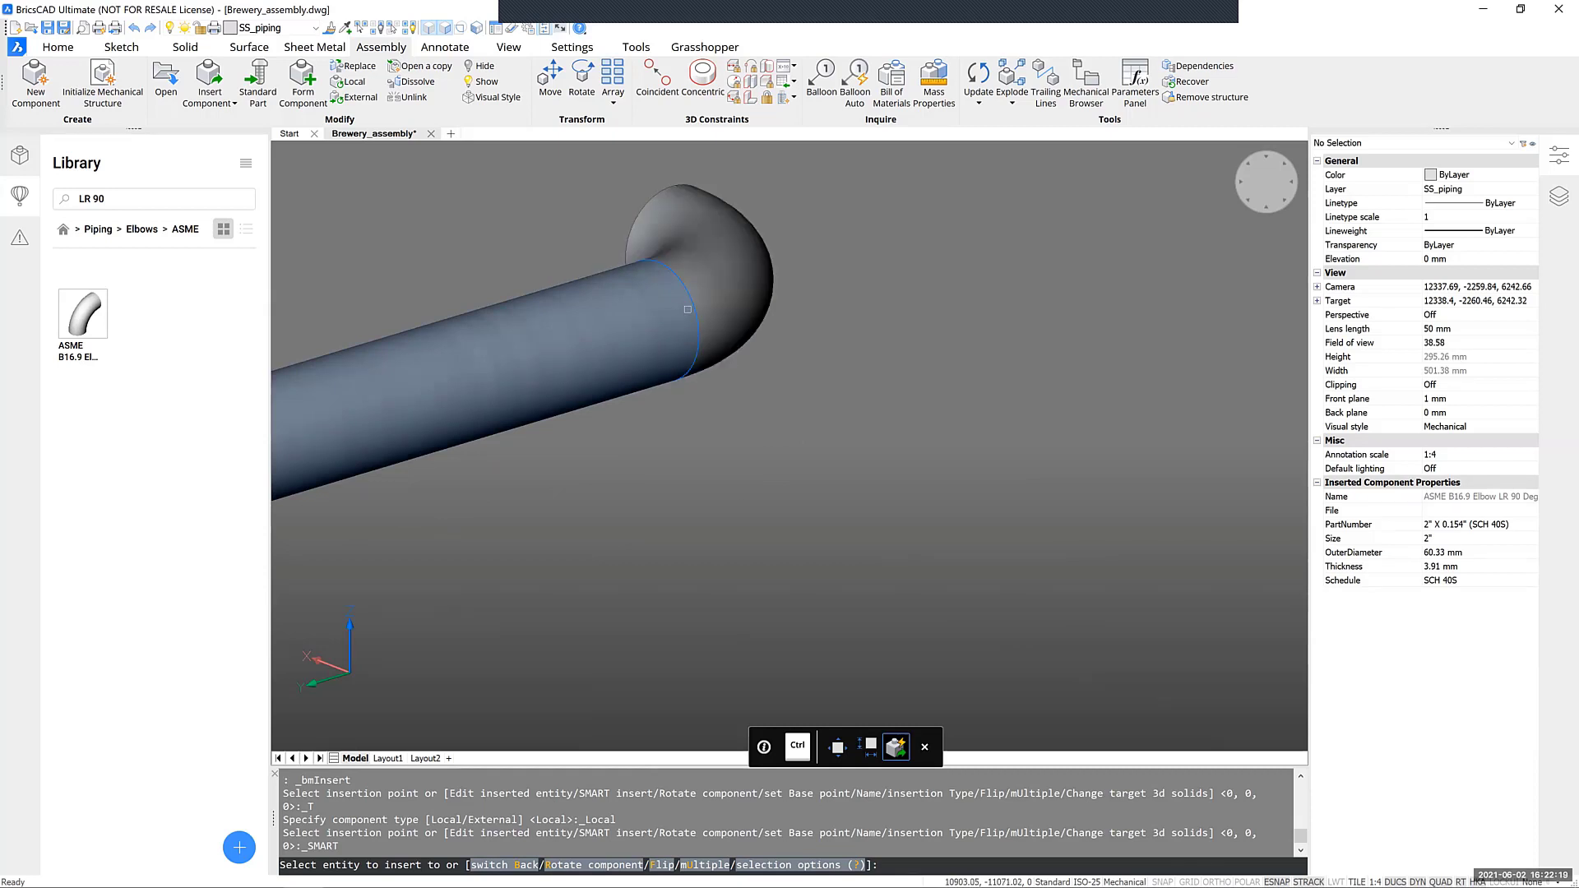
left_click(687, 309)
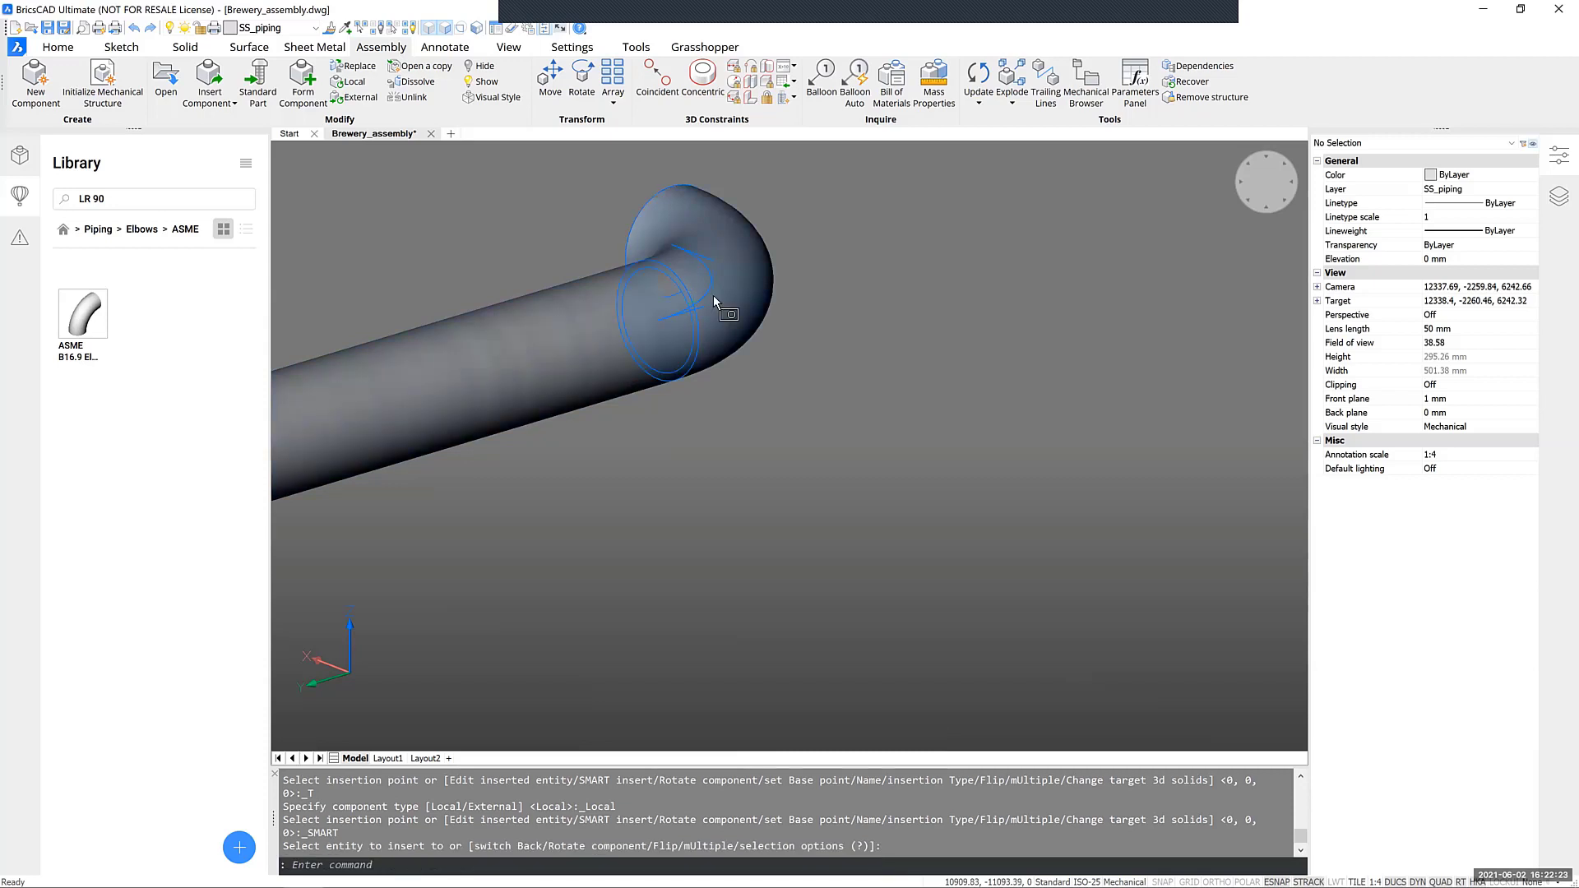
Rotate the new elbow 180° about the horizontal pipe's axis so its open end faces the negative X direction
left_click(724, 298)
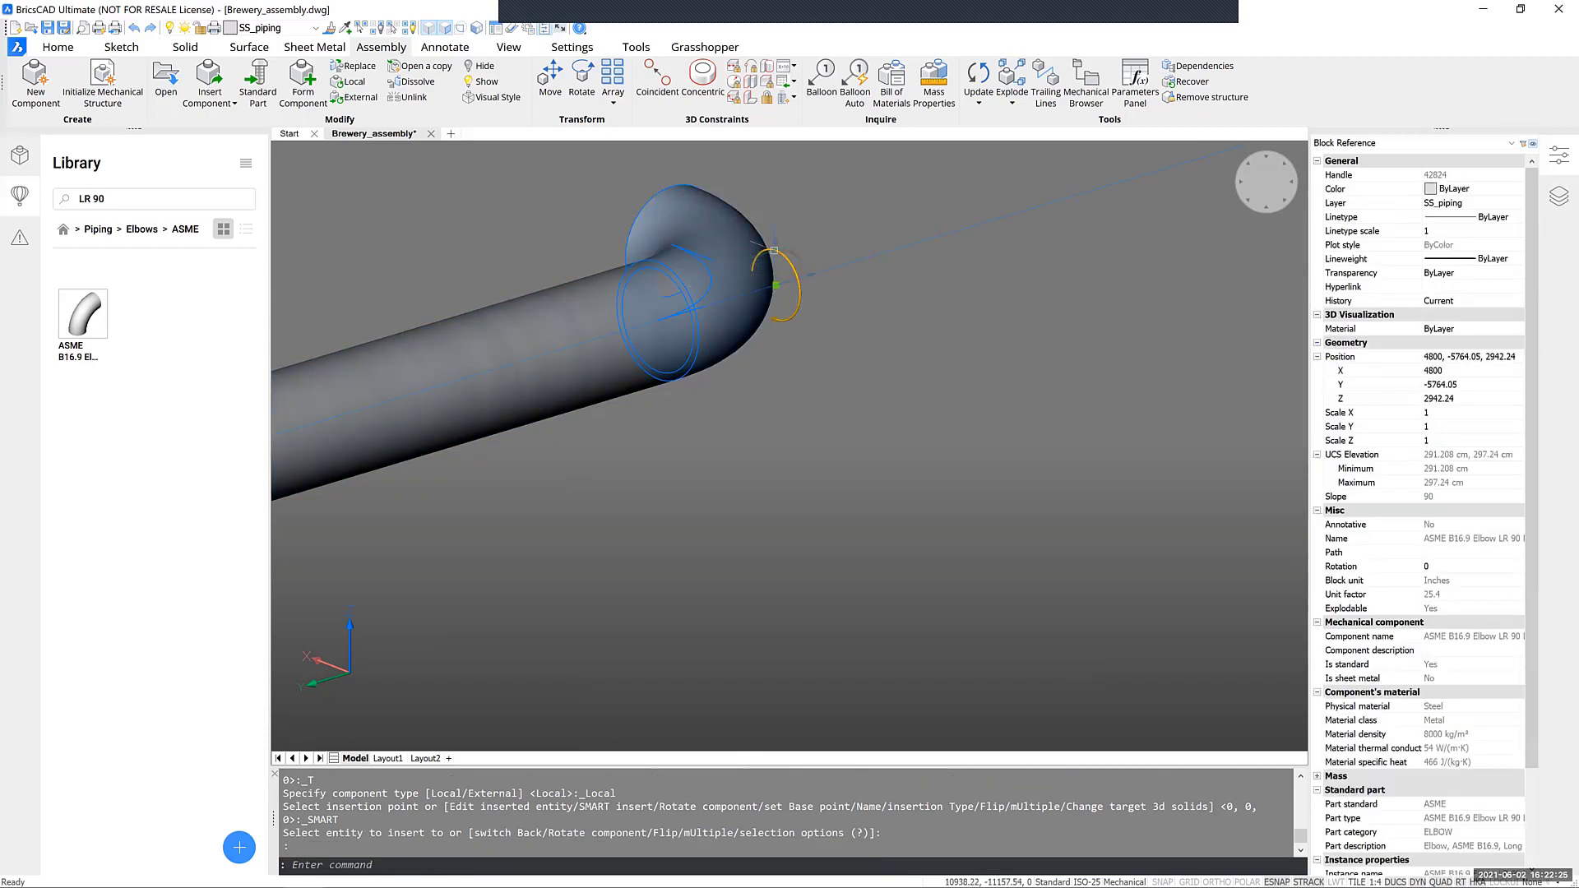
left_click(771, 250)
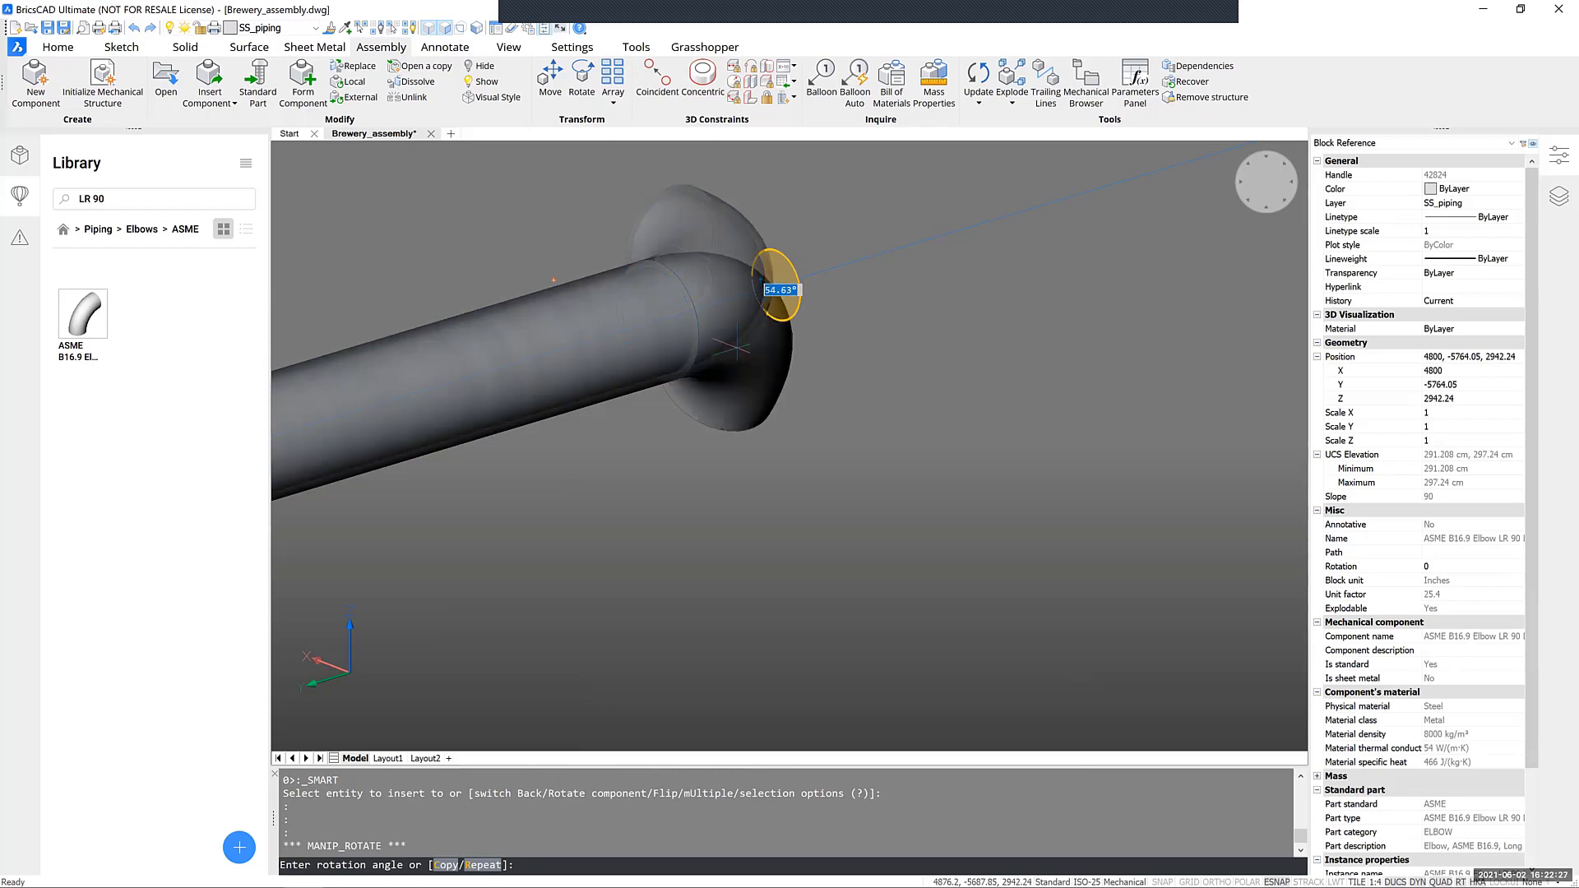
type("180")
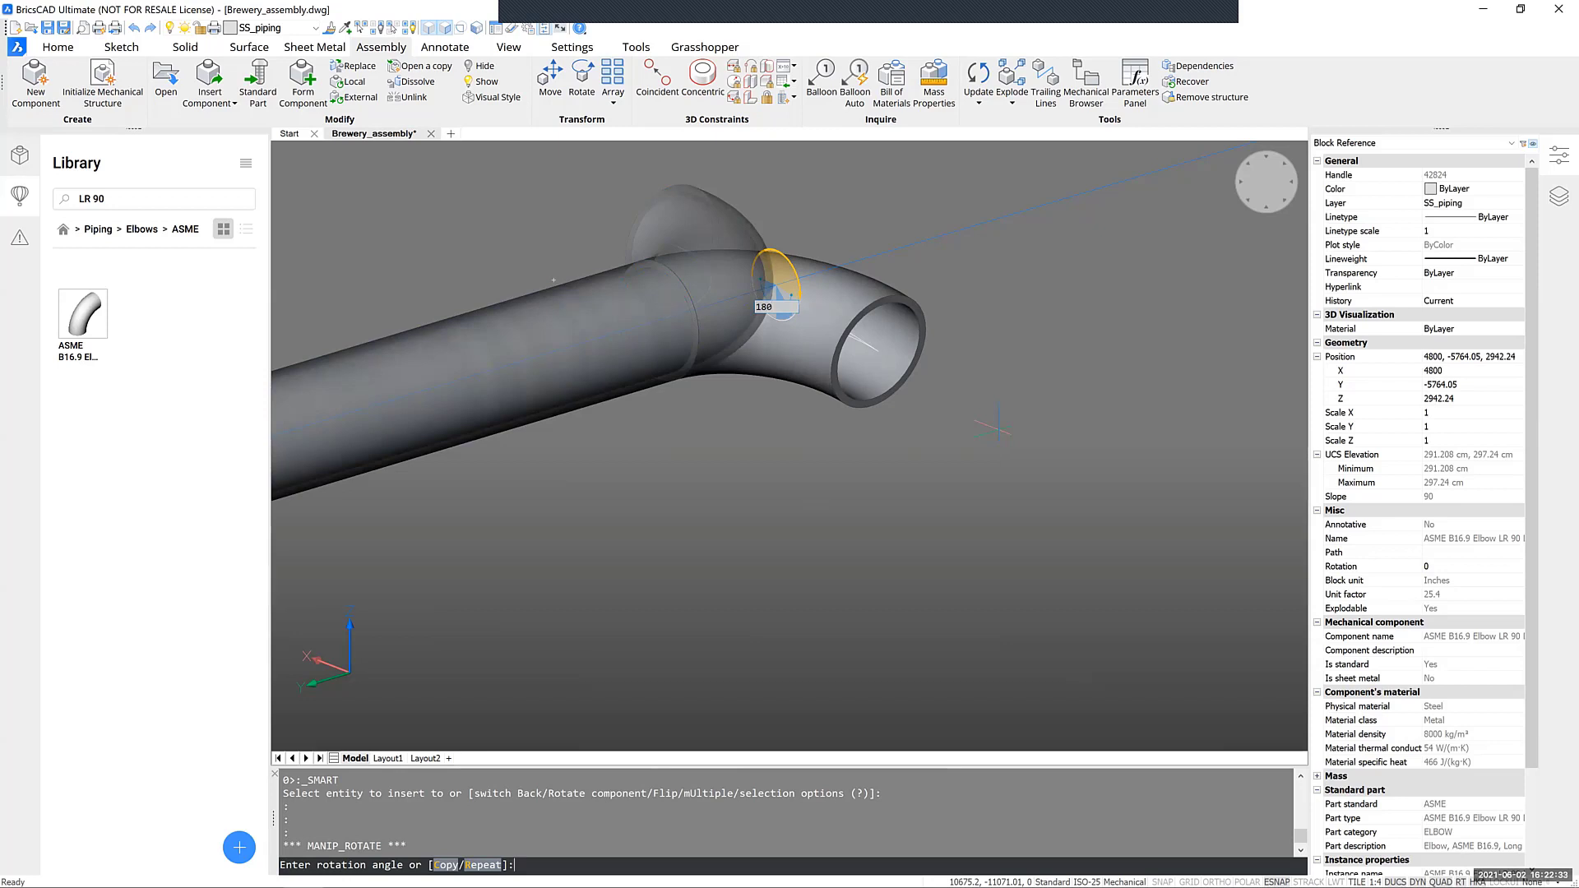
key("Return")
scroll(786, 436, "down", 10)
key("Escape")
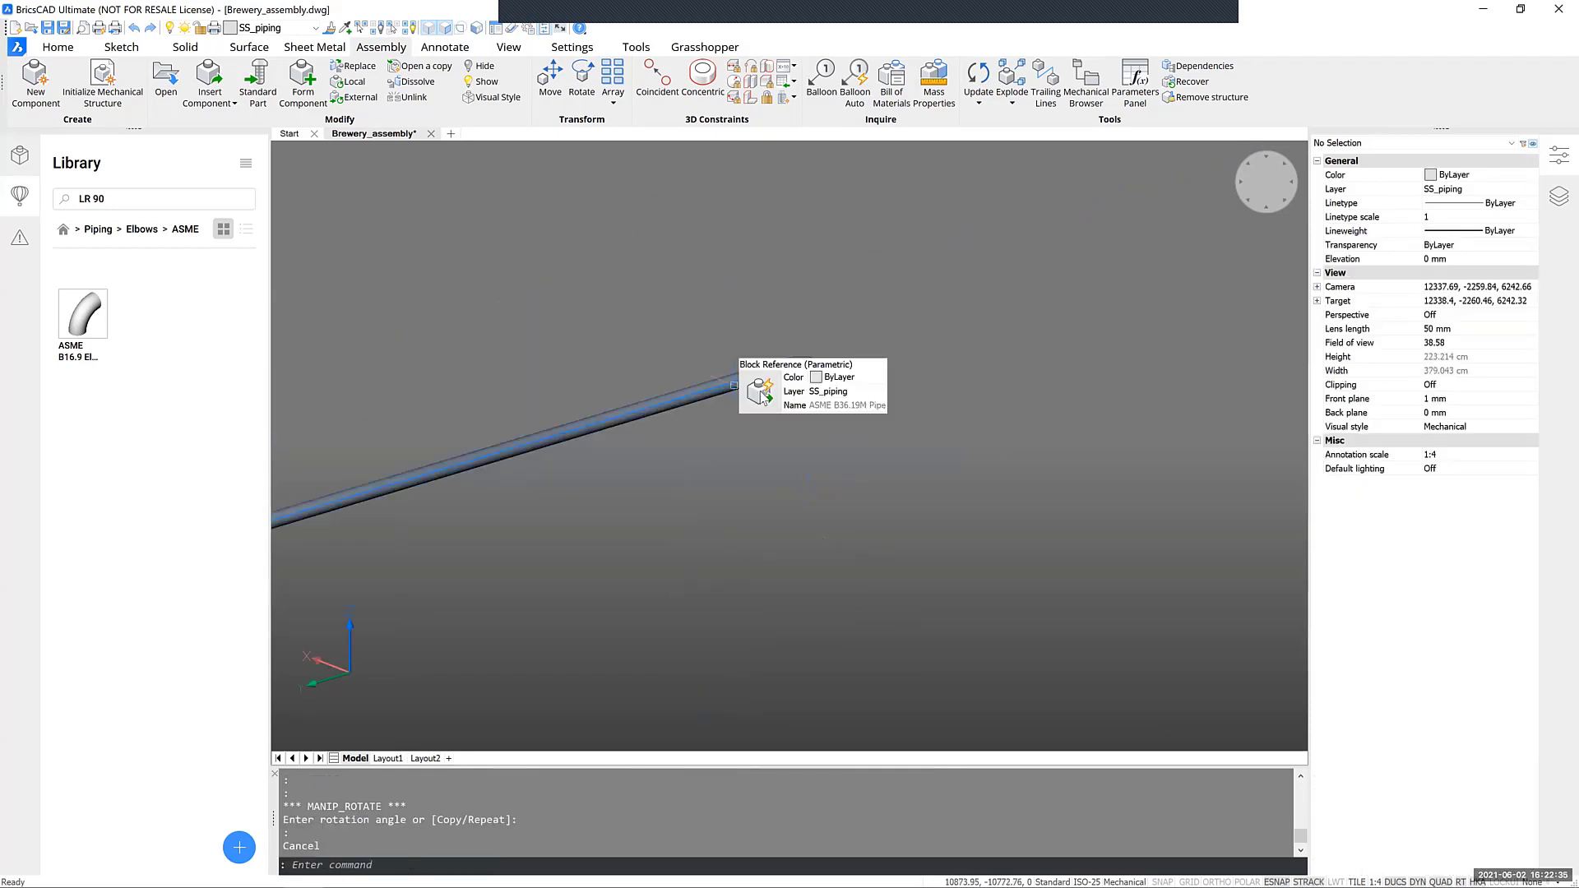
Smart-insert another 2" ASME B36.19M Pipe, taken from the horizontal pipe, onto the rotated elbow's open end
left_click(761, 392)
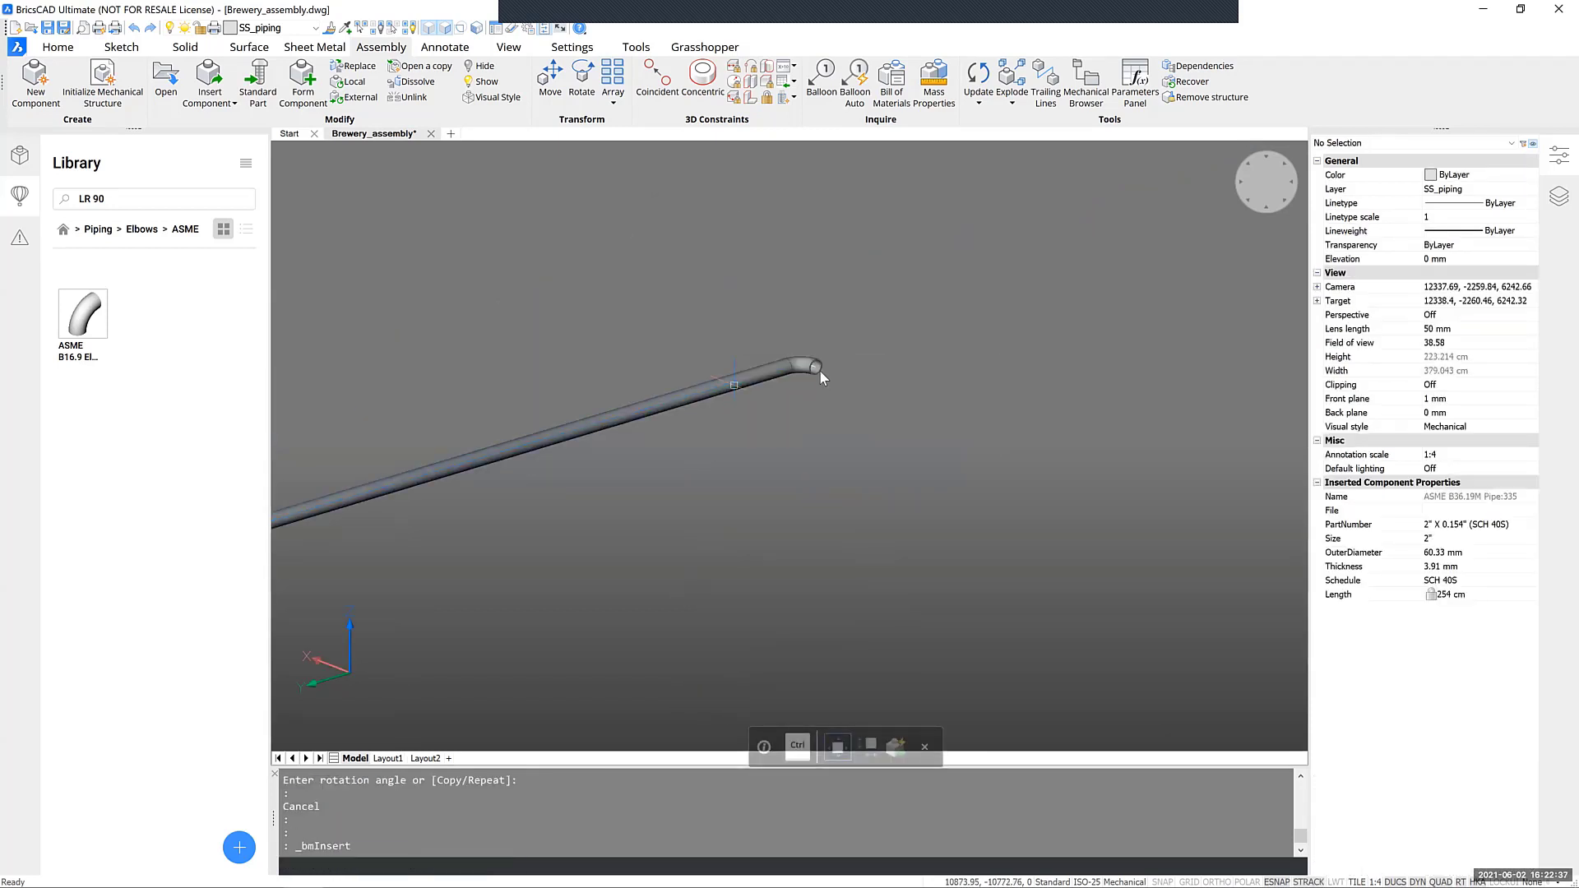
key("ctrl")
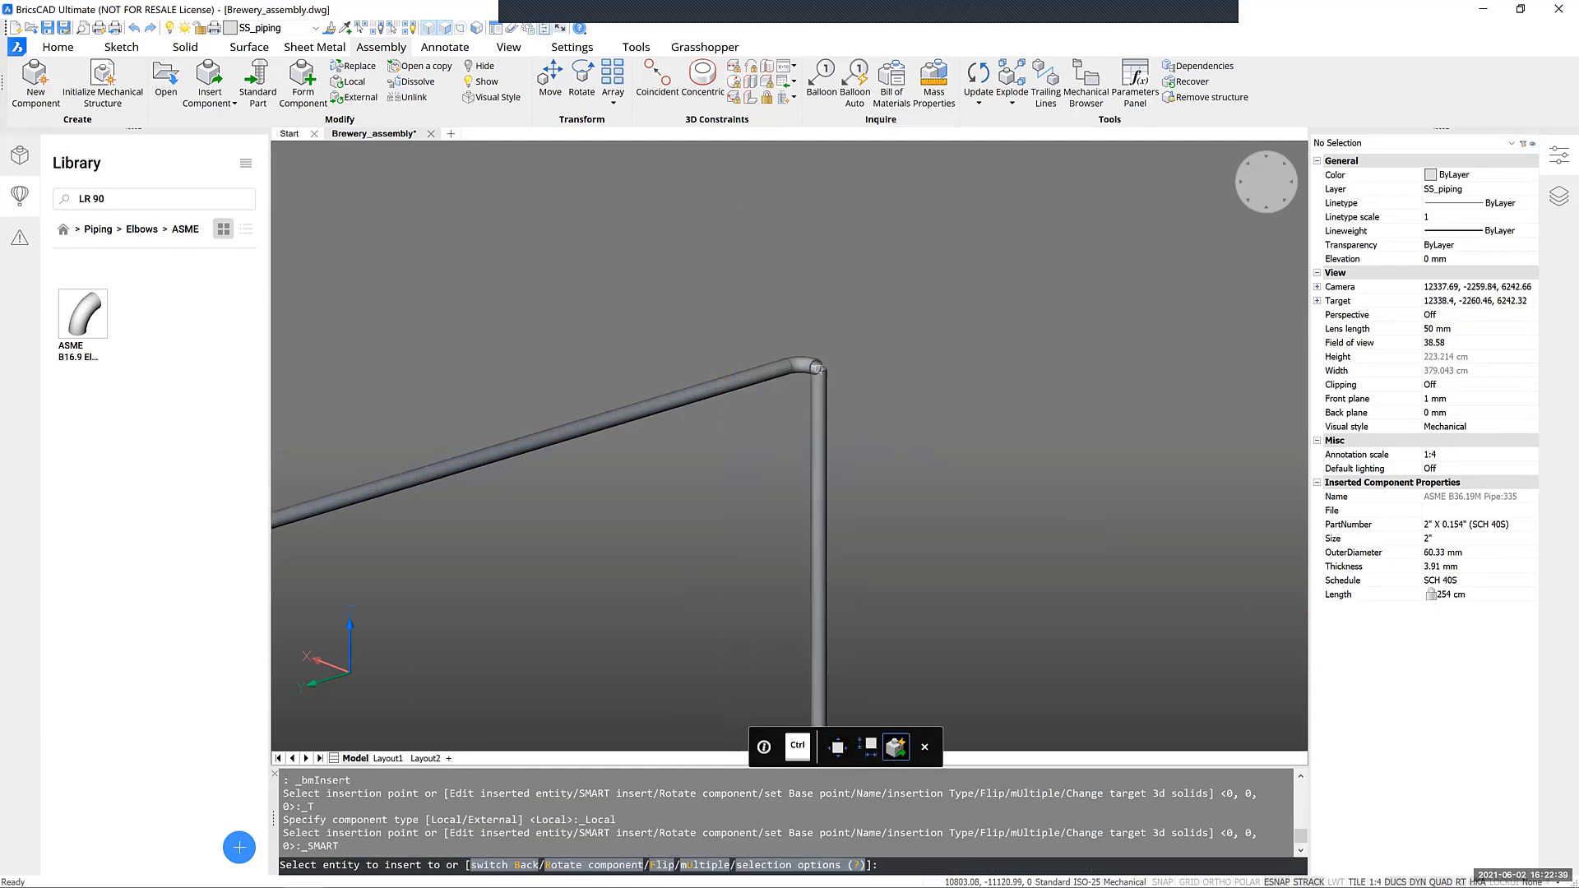
left_click(816, 368)
scroll(825, 430, "down", 2)
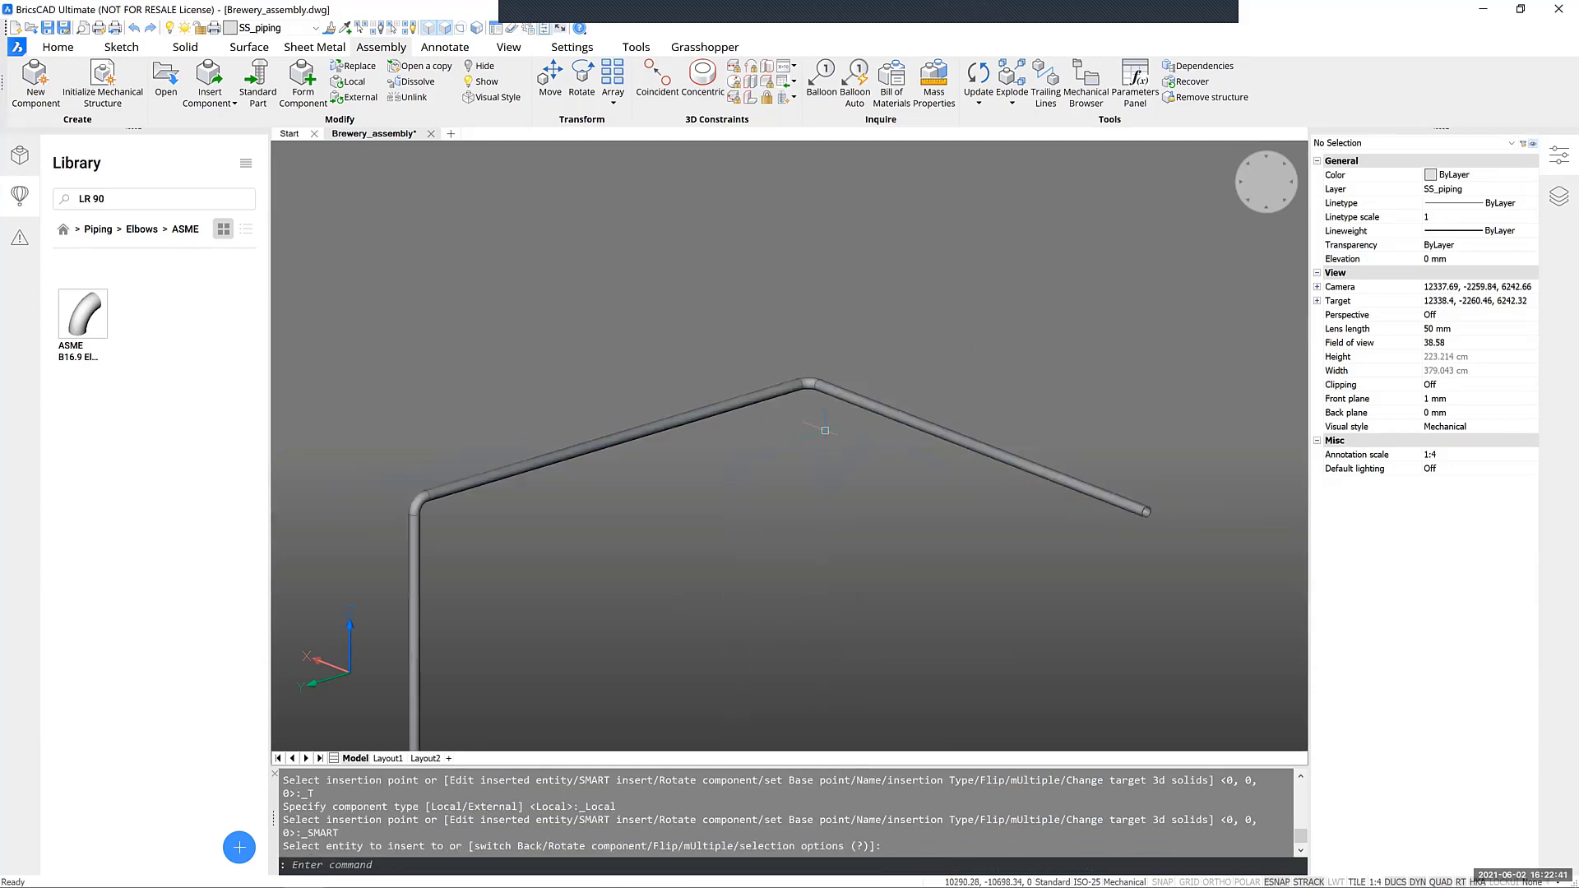
Smart-insert another 2" class 150 ASME B16.5 Flange SO RF, taken from the pump's flange, onto the free end of the last pipe
scroll(825, 430, "down", 4)
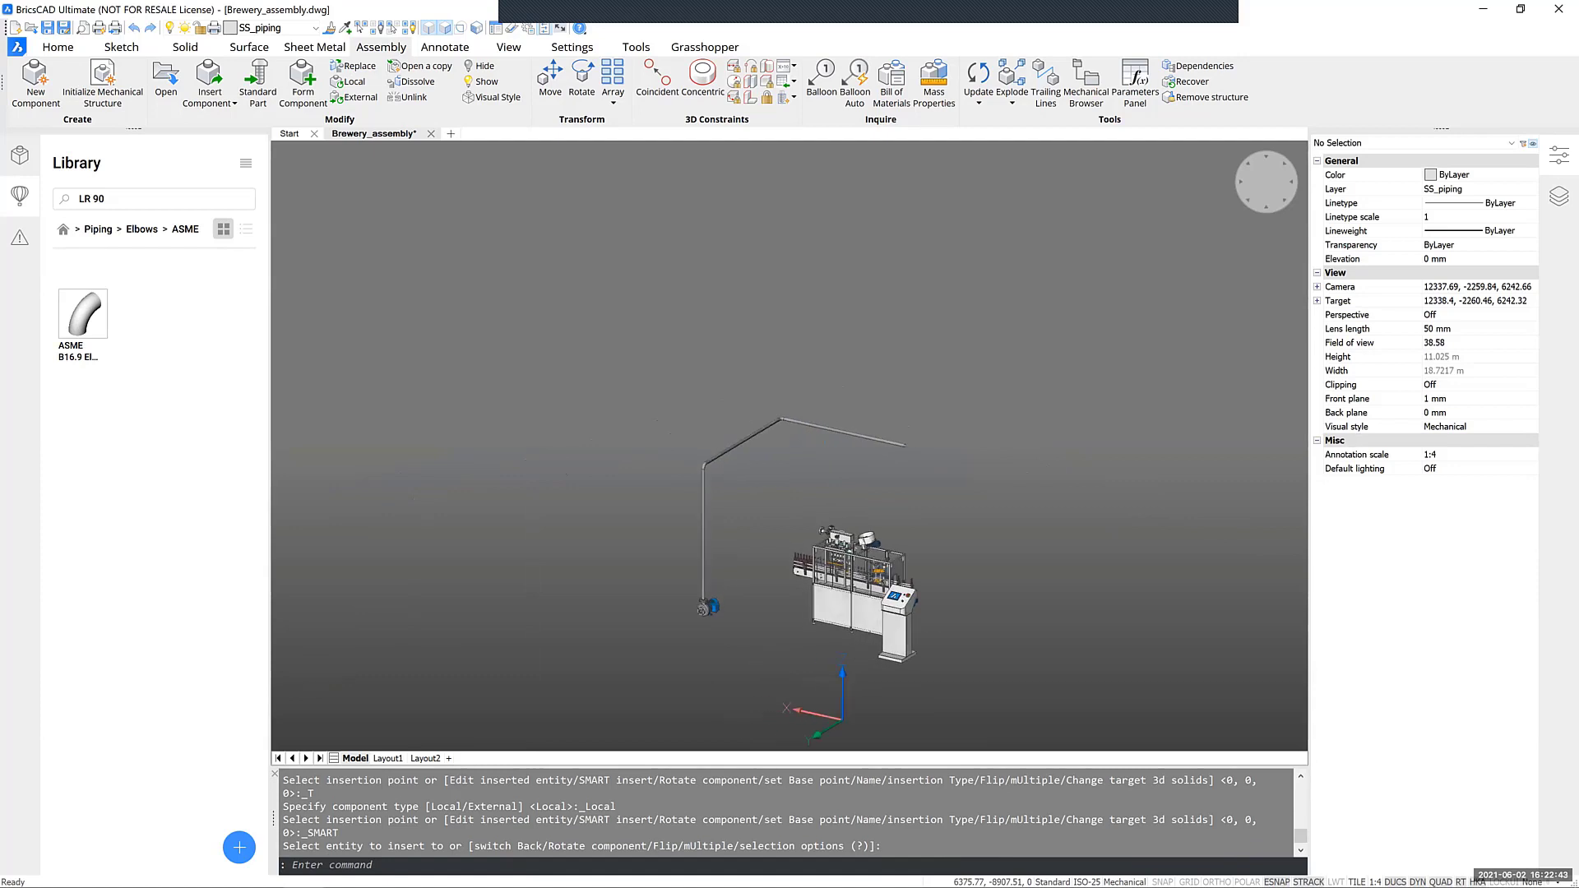
middle_click_drag(825, 430, 1002, 425, "shift")
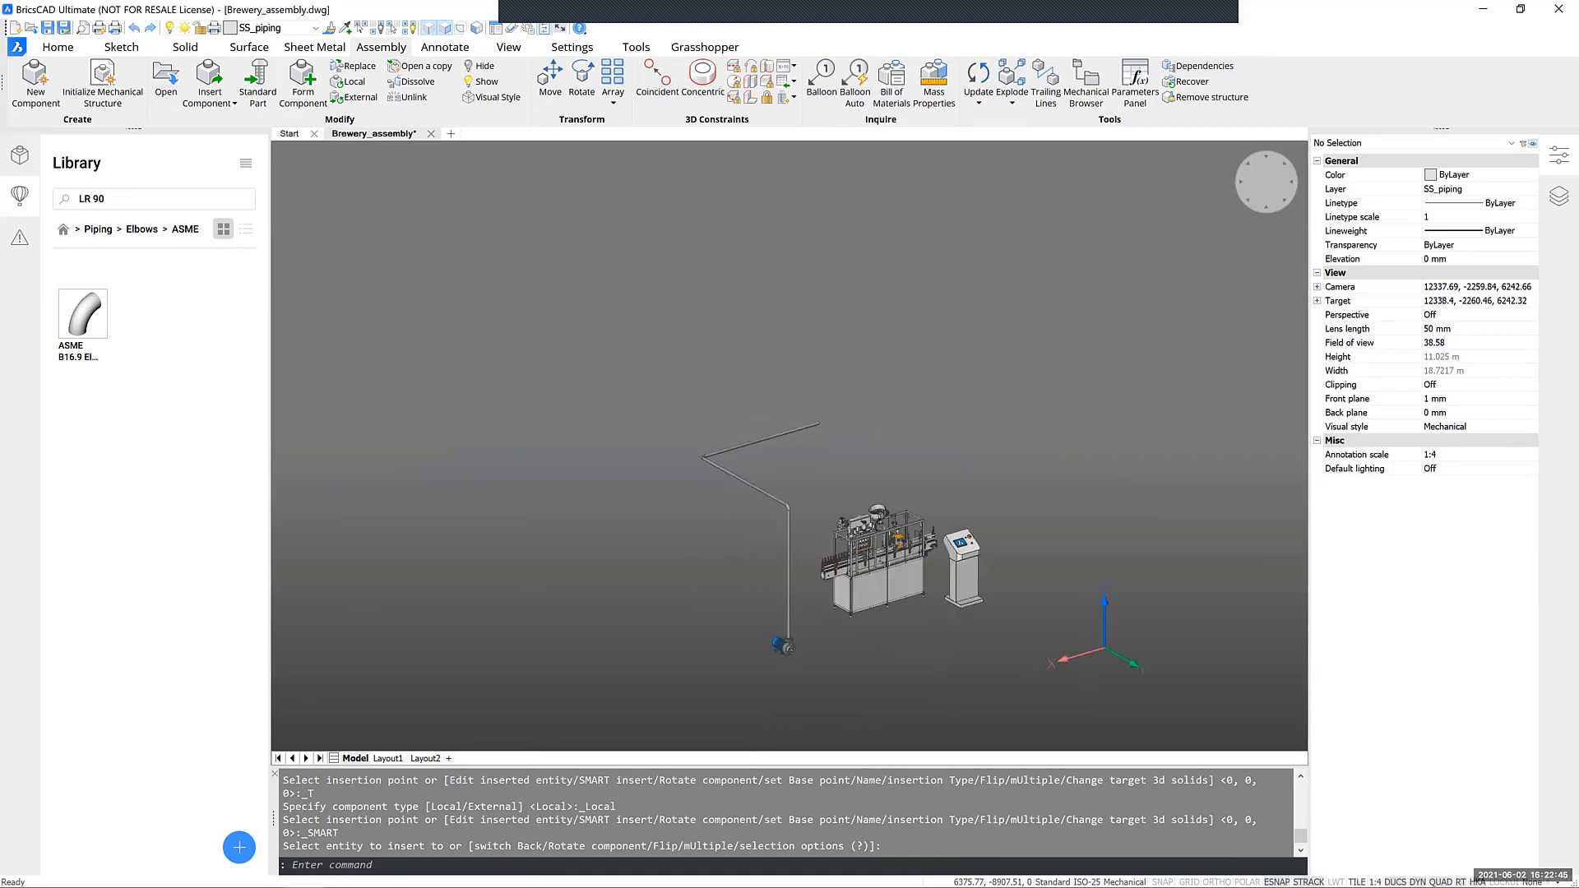
scroll(770, 674, "up", 4)
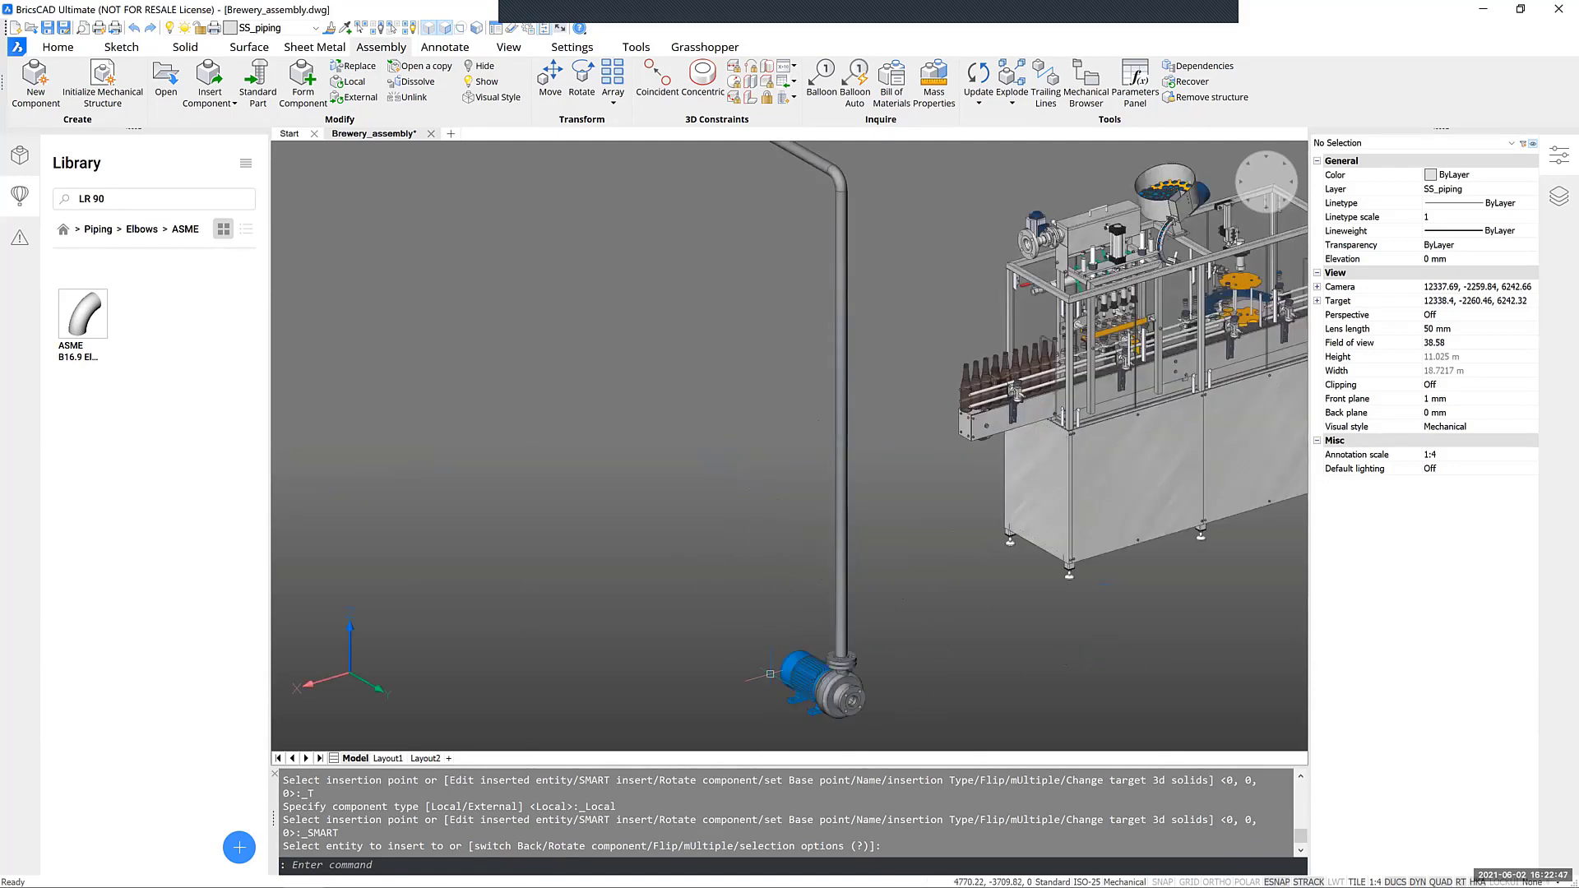
scroll(769, 674, "up", 5)
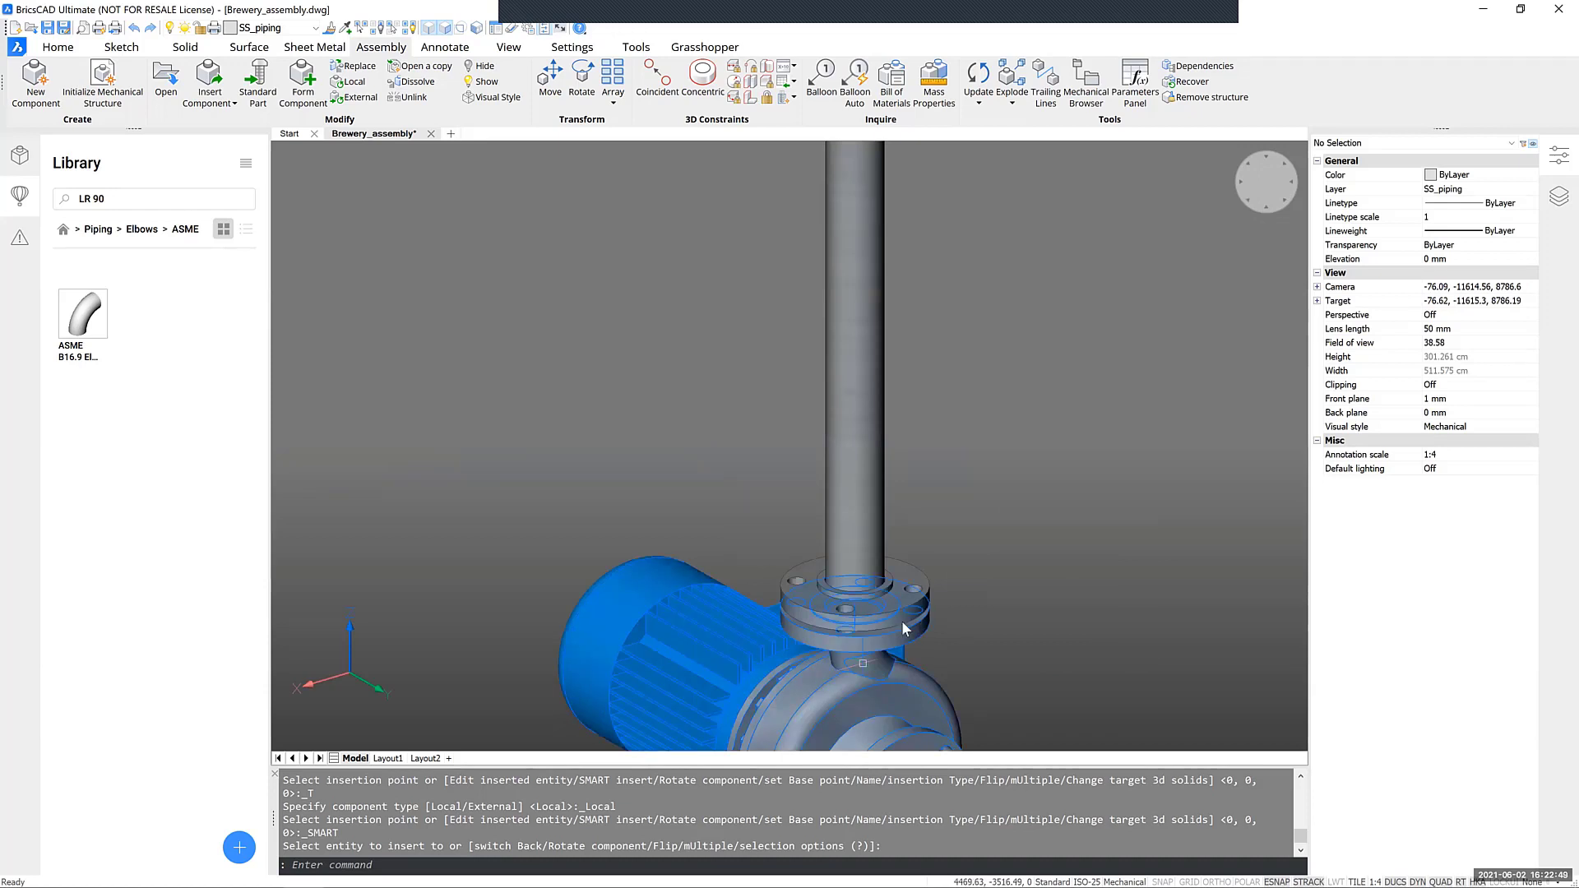
scroll(902, 622, "up", 5)
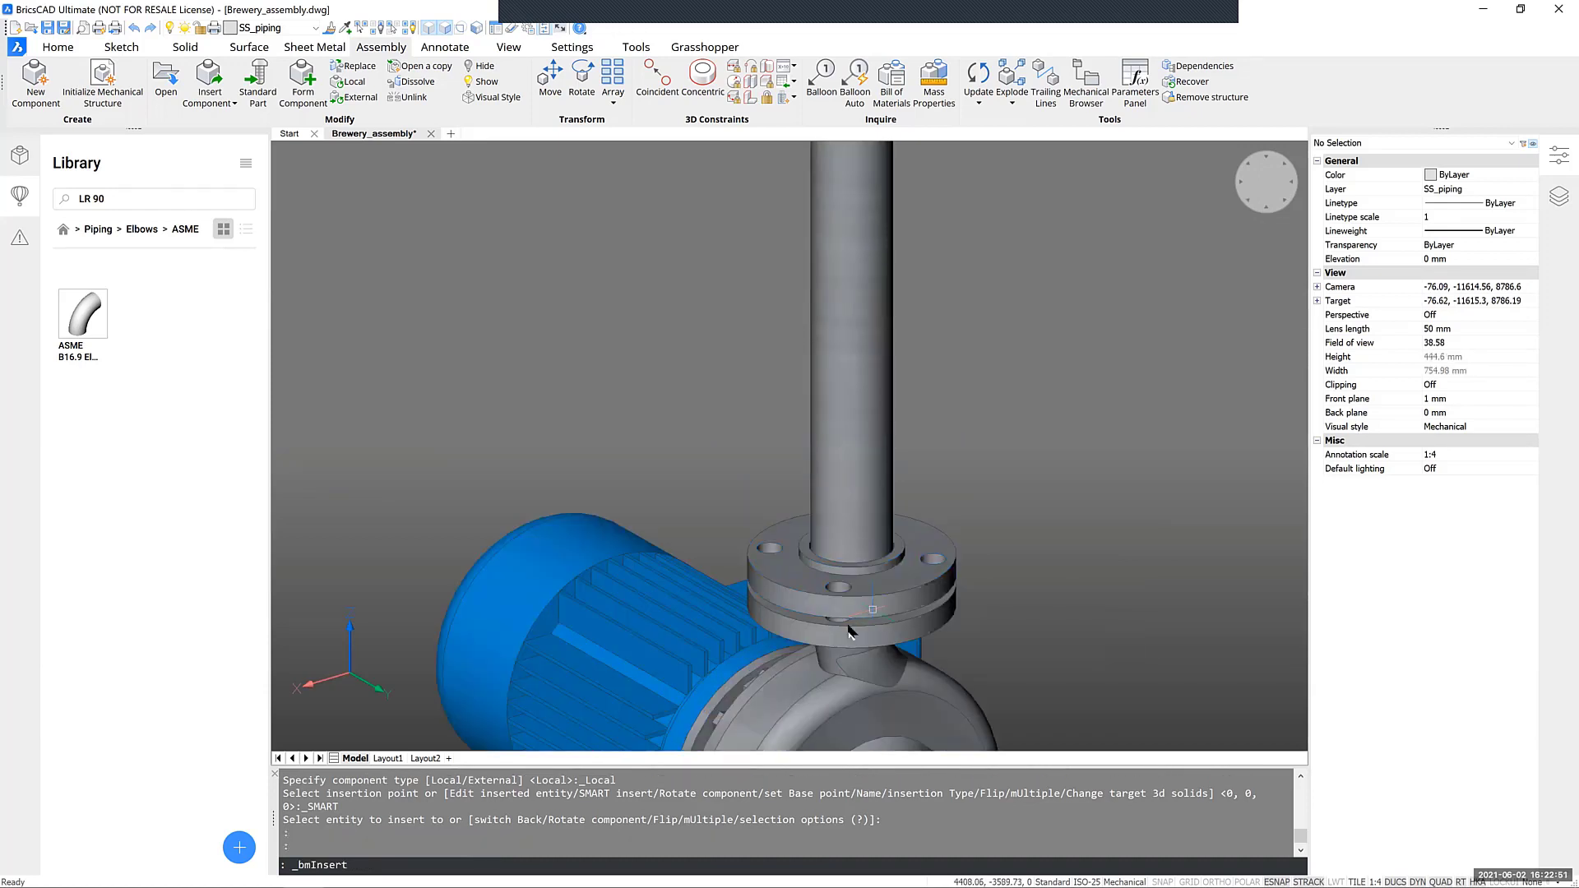
scroll(886, 634, "down", 5)
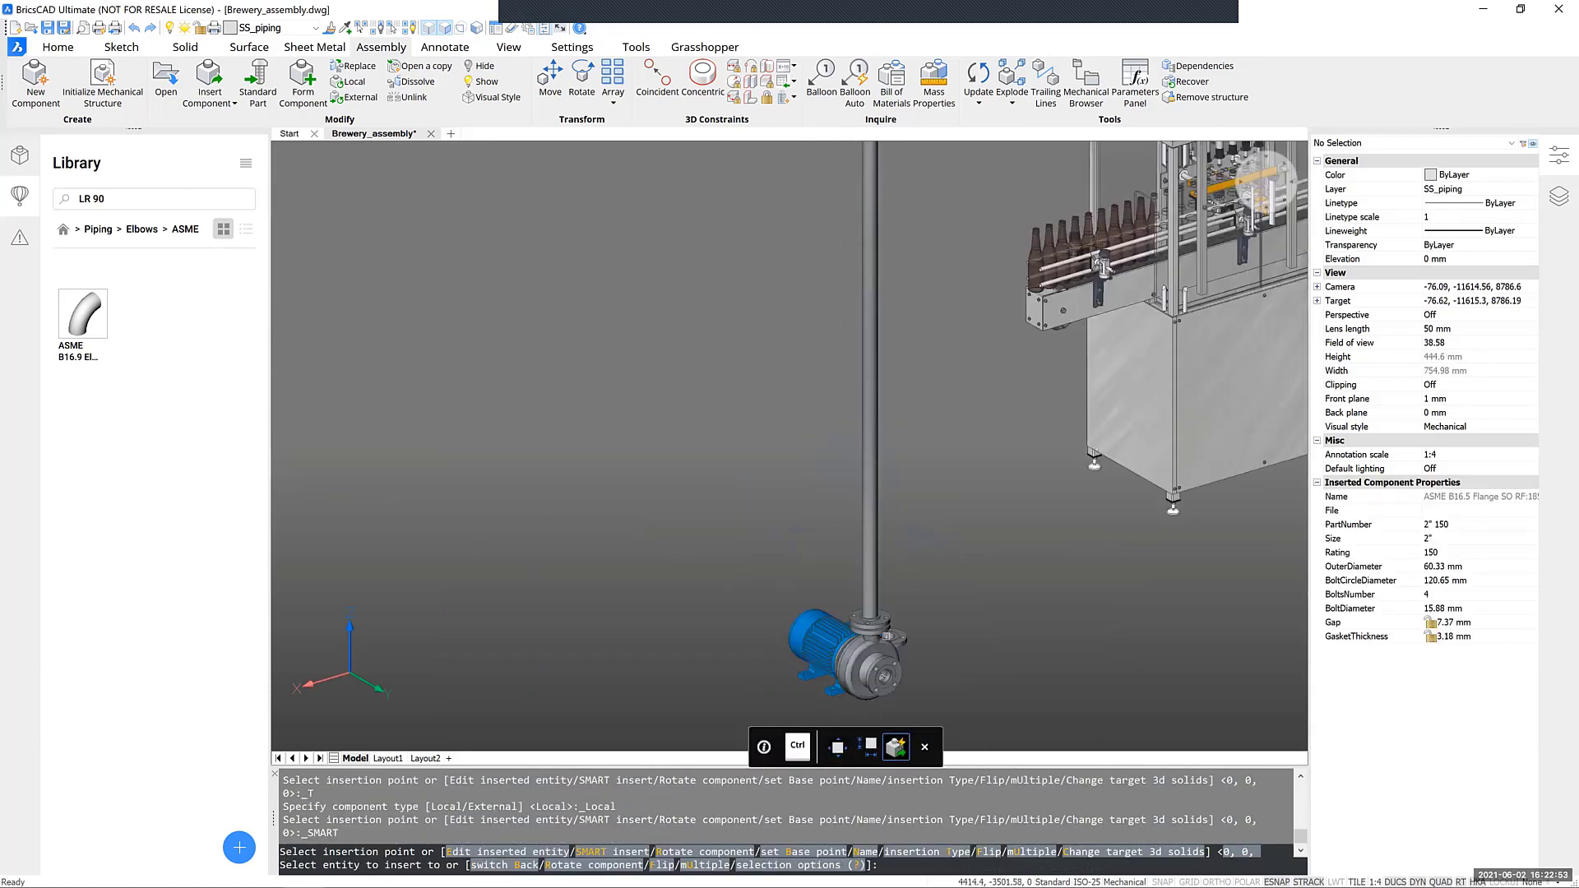
scroll(885, 634, "down", 5)
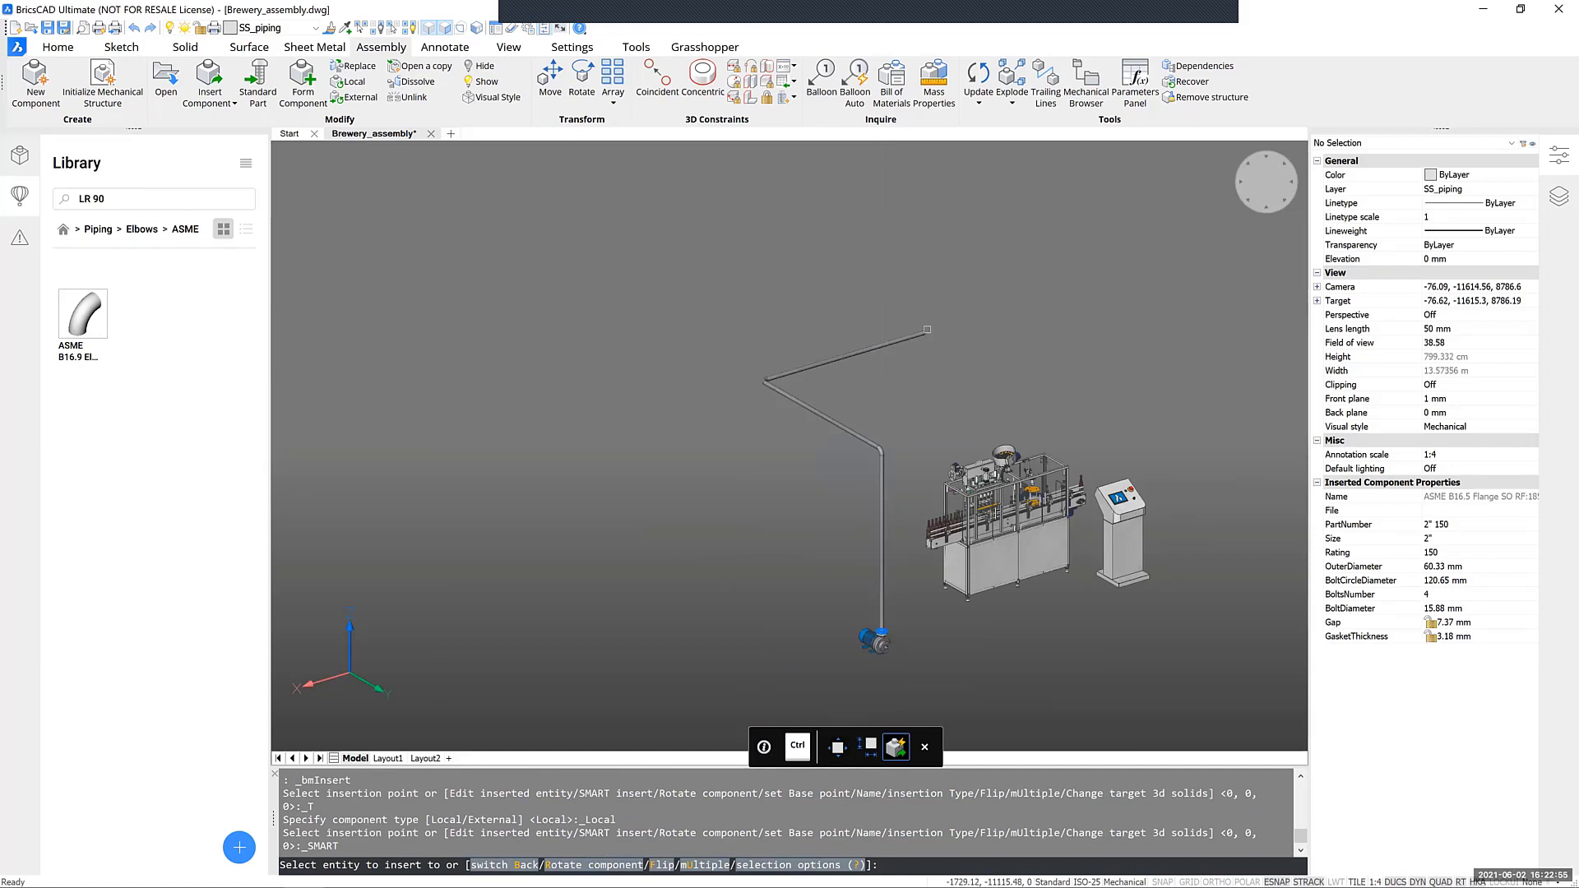
scroll(927, 329, "up", 8)
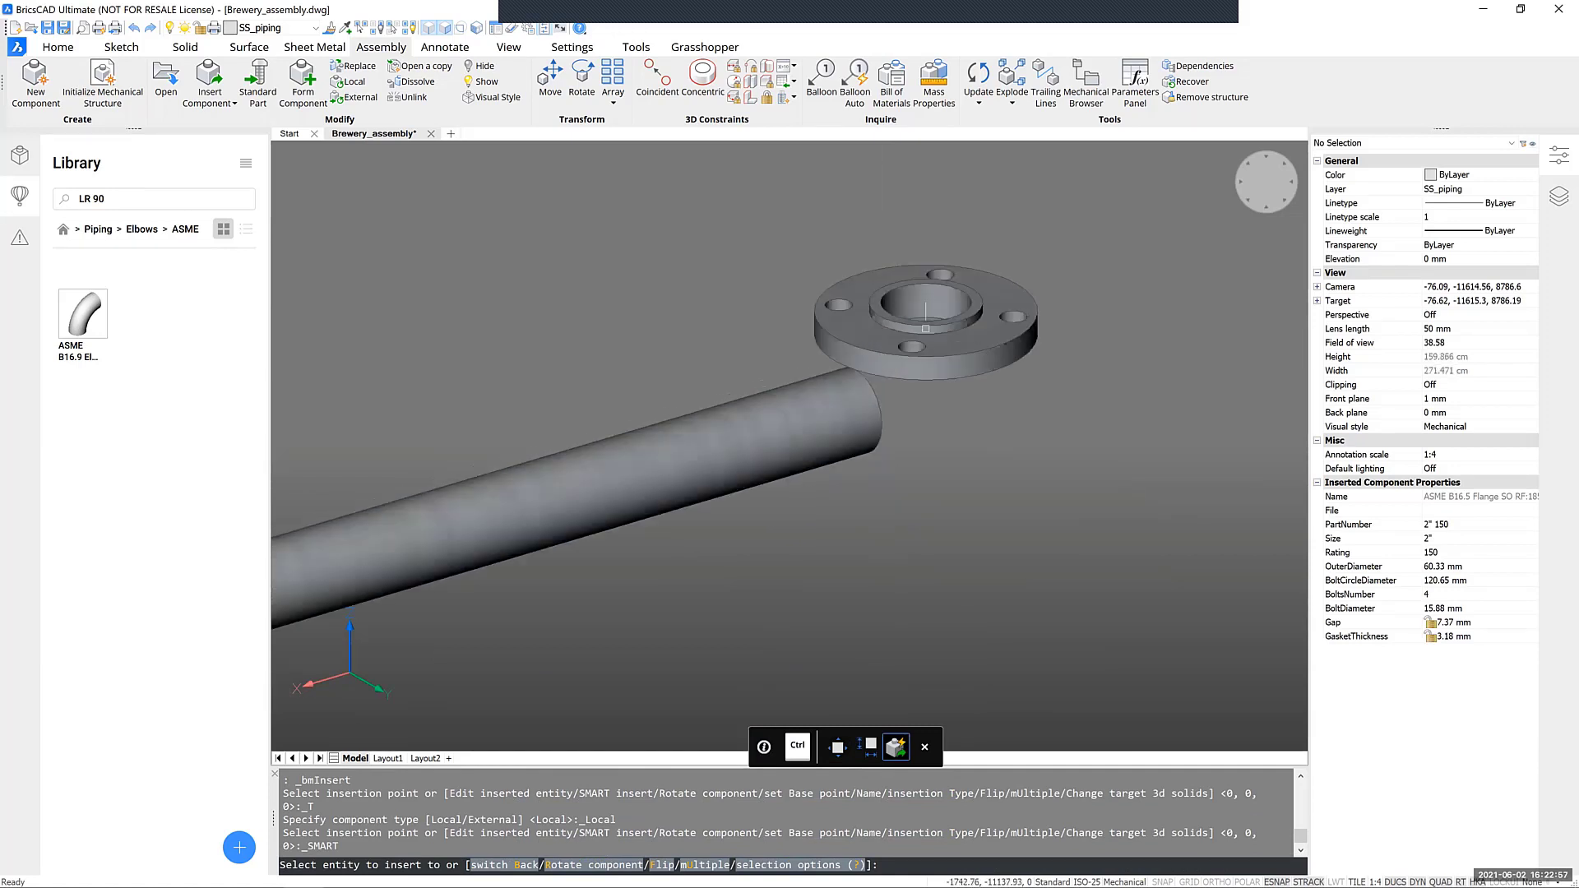
left_click(861, 393)
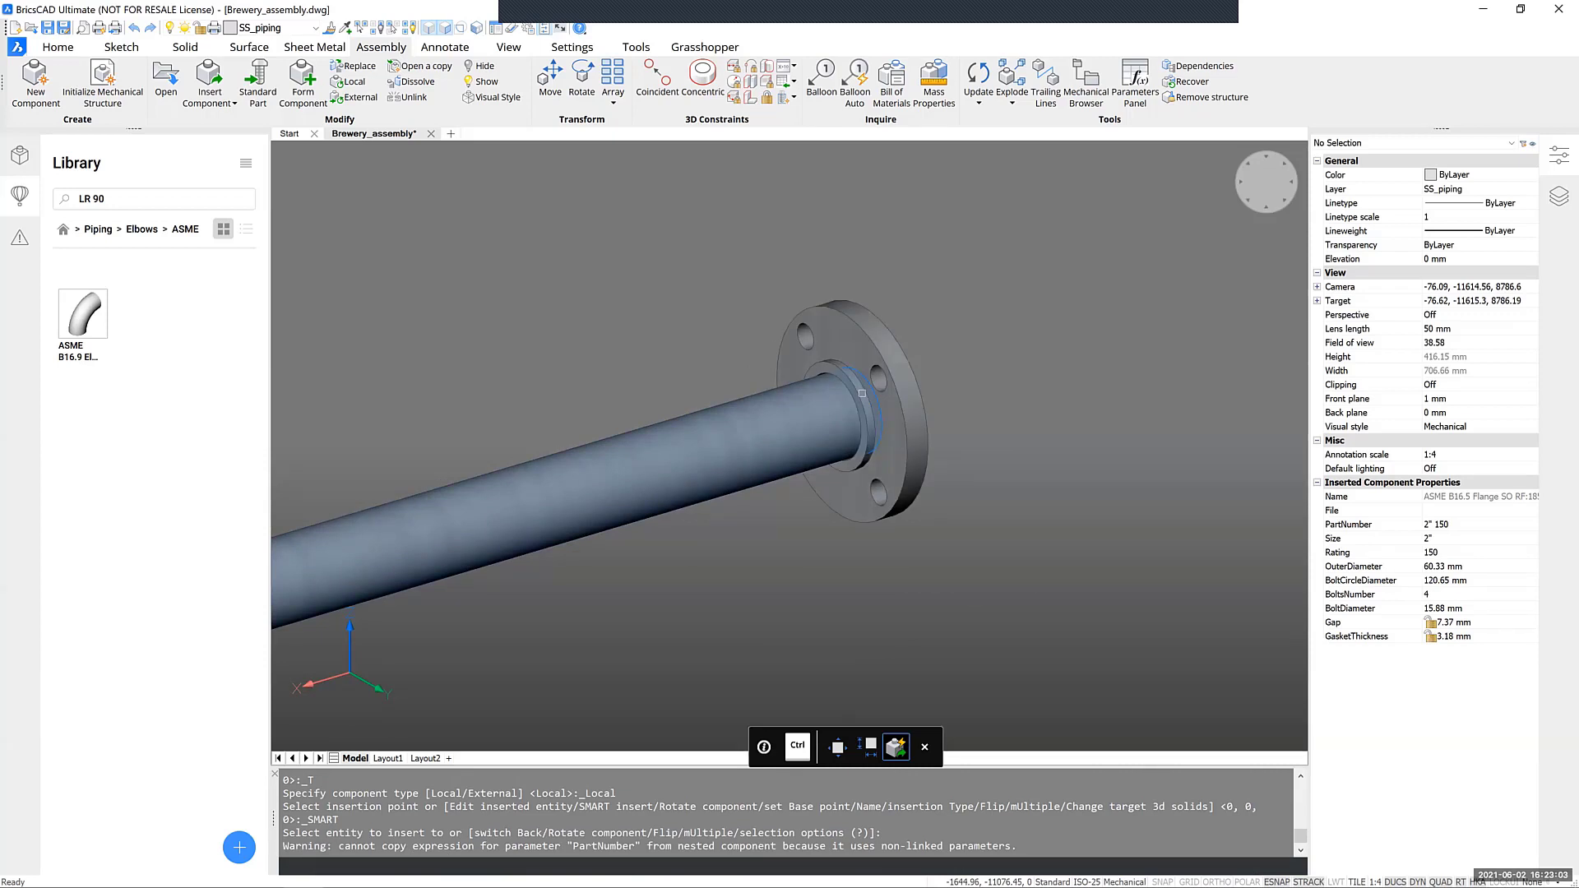
Examine where the flanged pipe end lies relative to the flanged inlet of the bottling machine
scroll(772, 418, "down", 10)
middle_click_drag(765, 458, 766, 400)
scroll(766, 400, "up", 1)
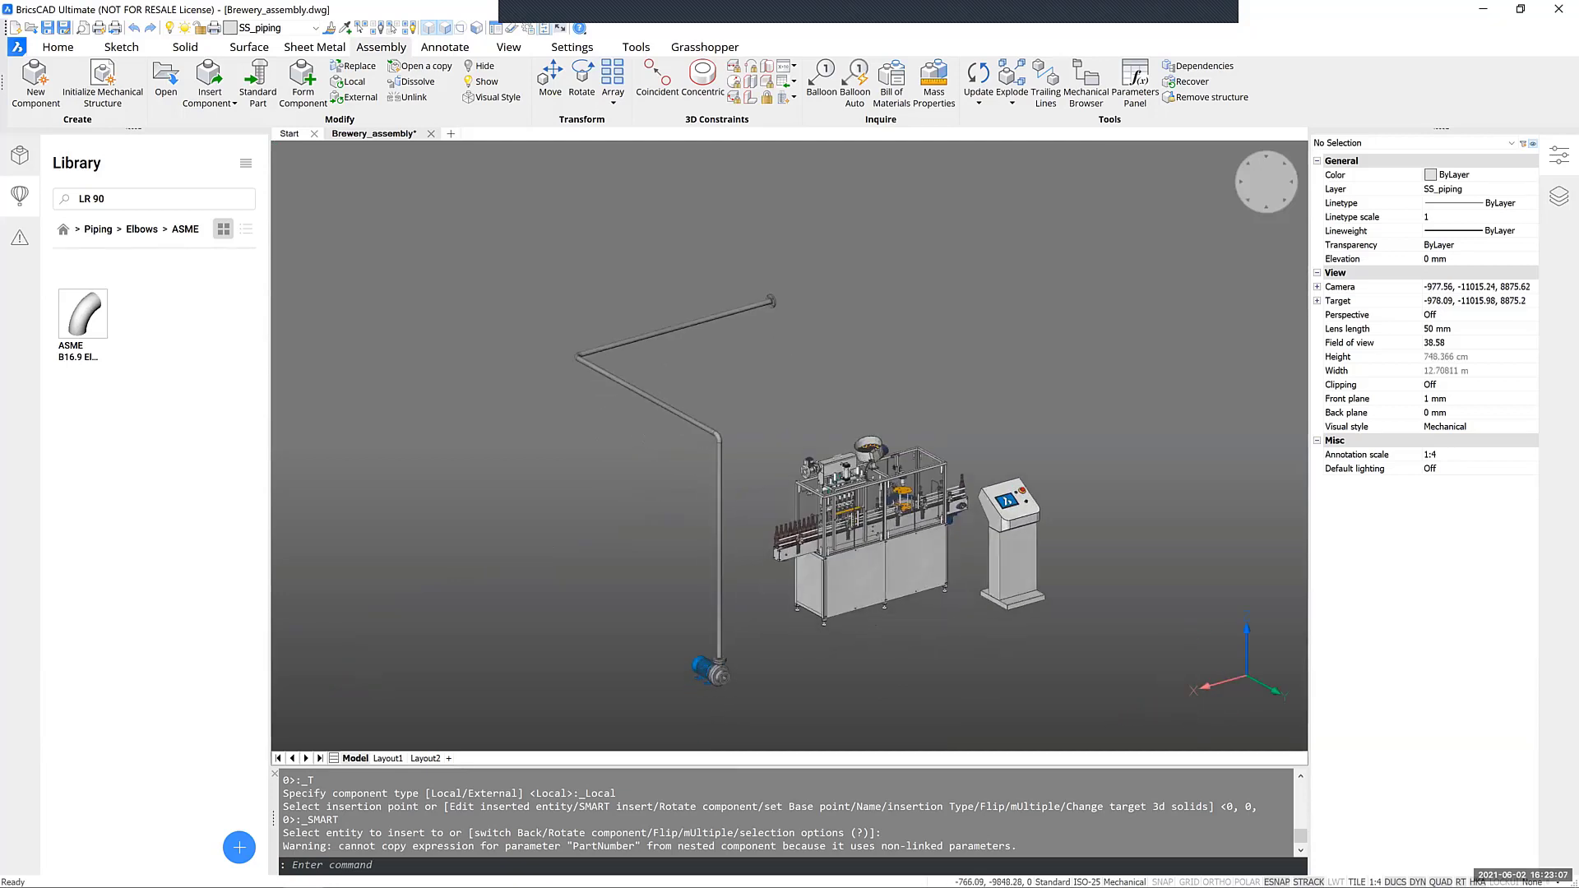
scroll(822, 461, "up", 4)
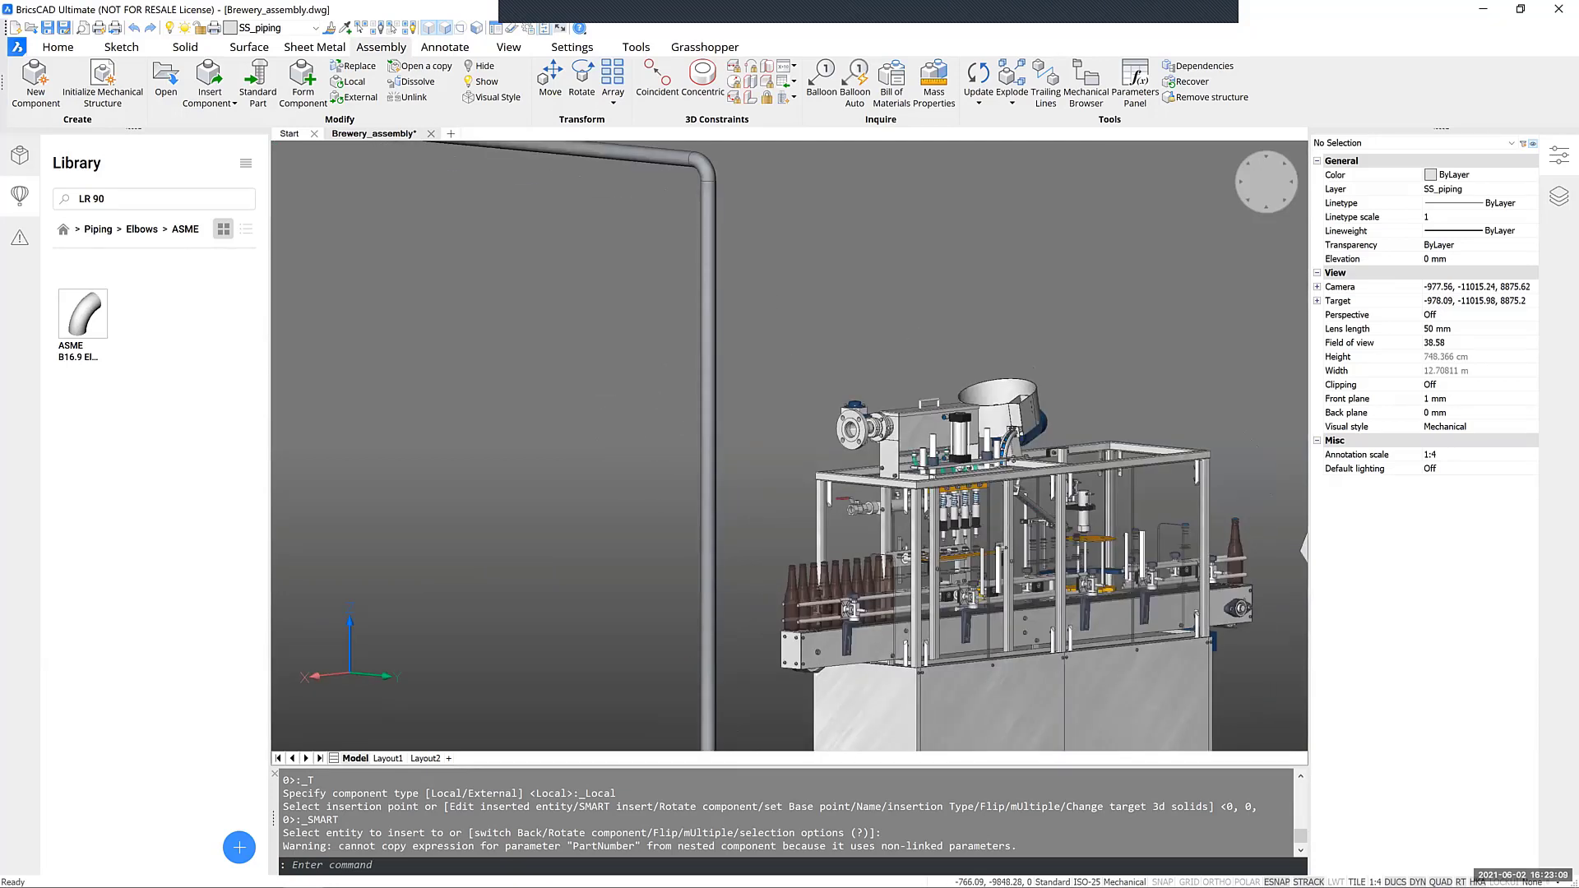
middle_click_drag(822, 463, 793, 461, "shift")
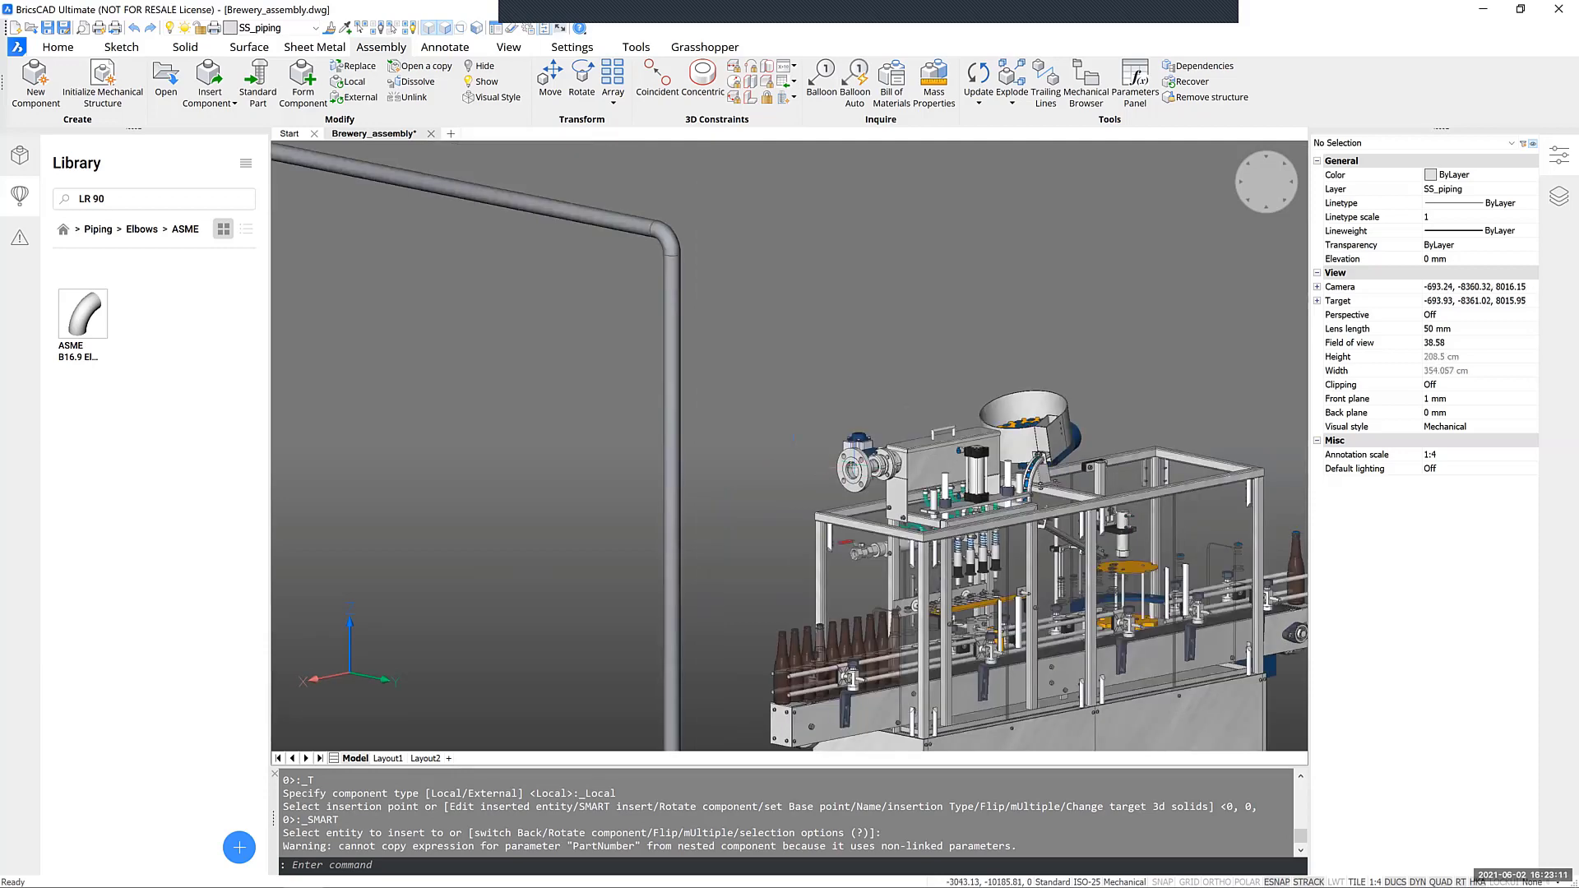
scroll(827, 444, "down", 1)
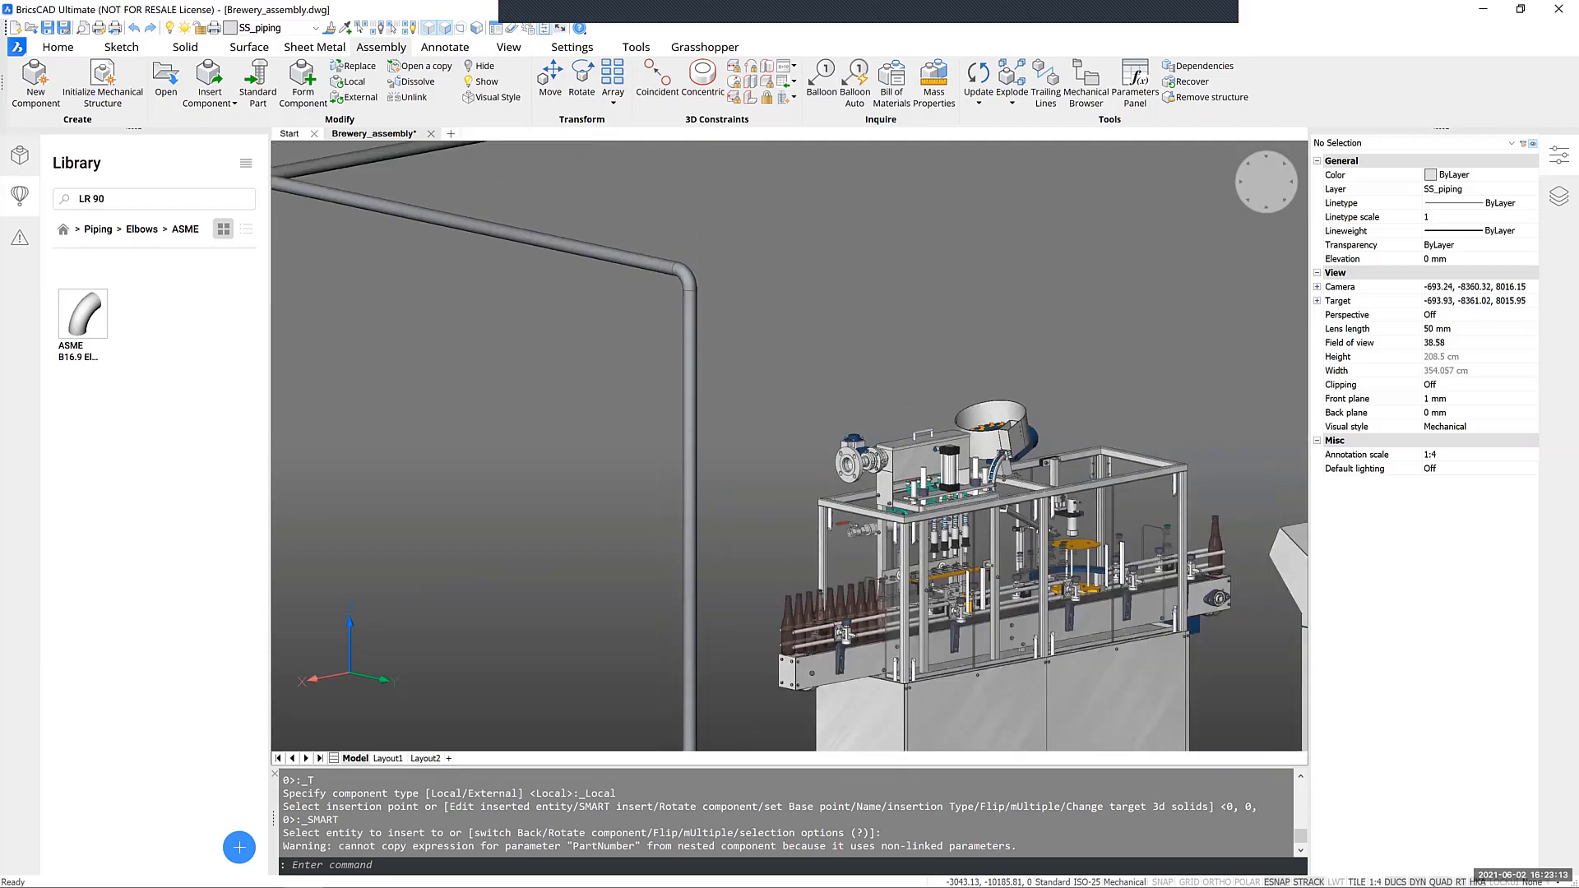
middle_click_drag(711, 164, 909, 560)
scroll(909, 526, "up", 2)
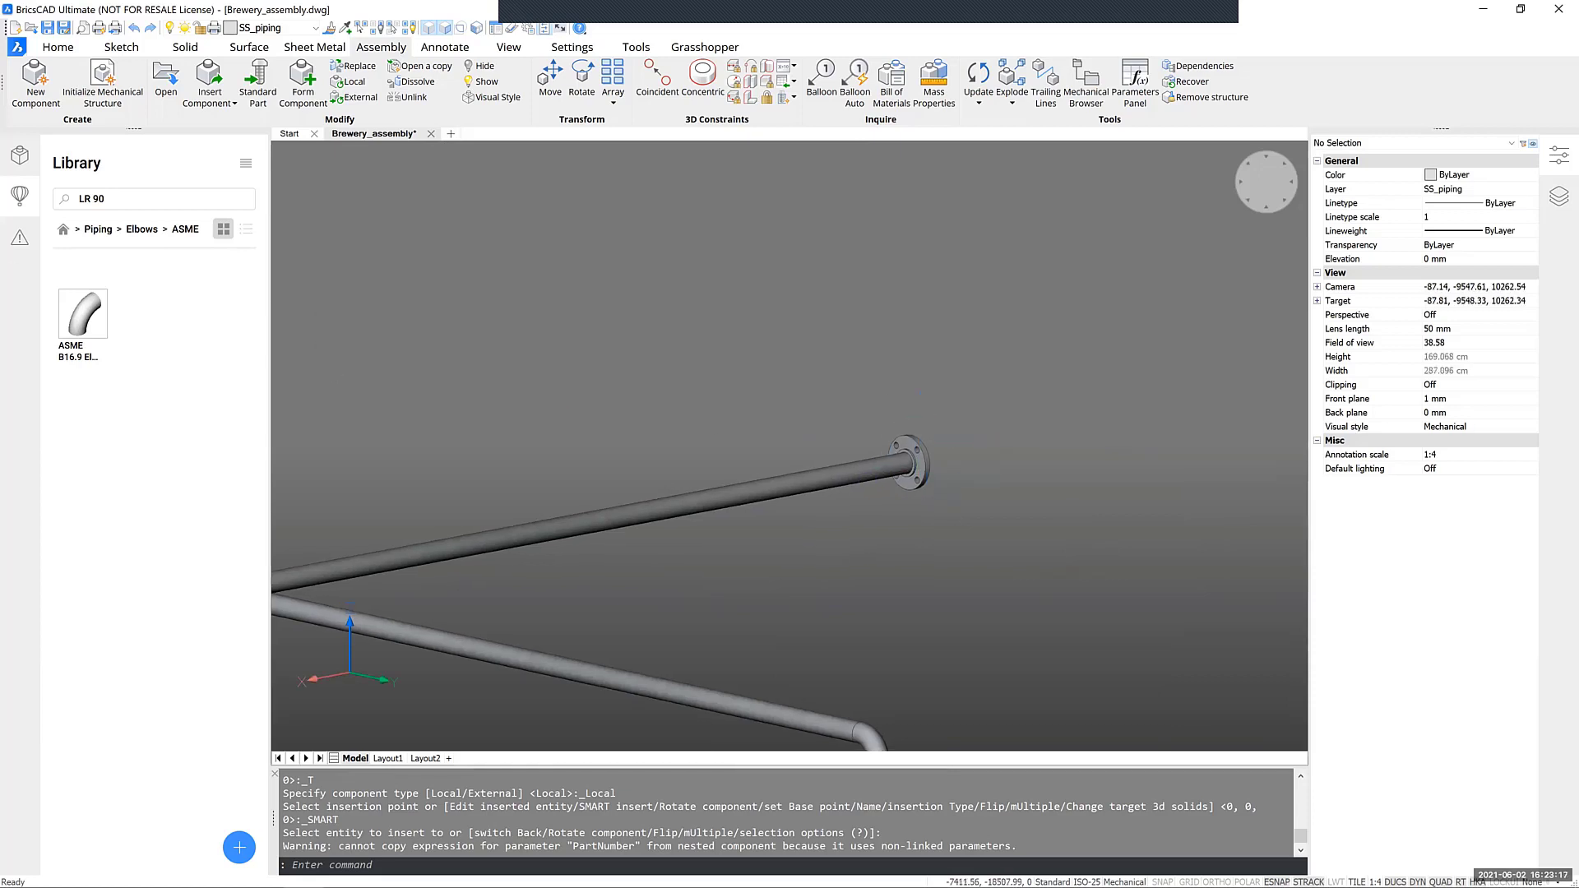
scroll(850, 472, "down", 2)
scroll(851, 473, "down", 4)
scroll(884, 639, "up", 2)
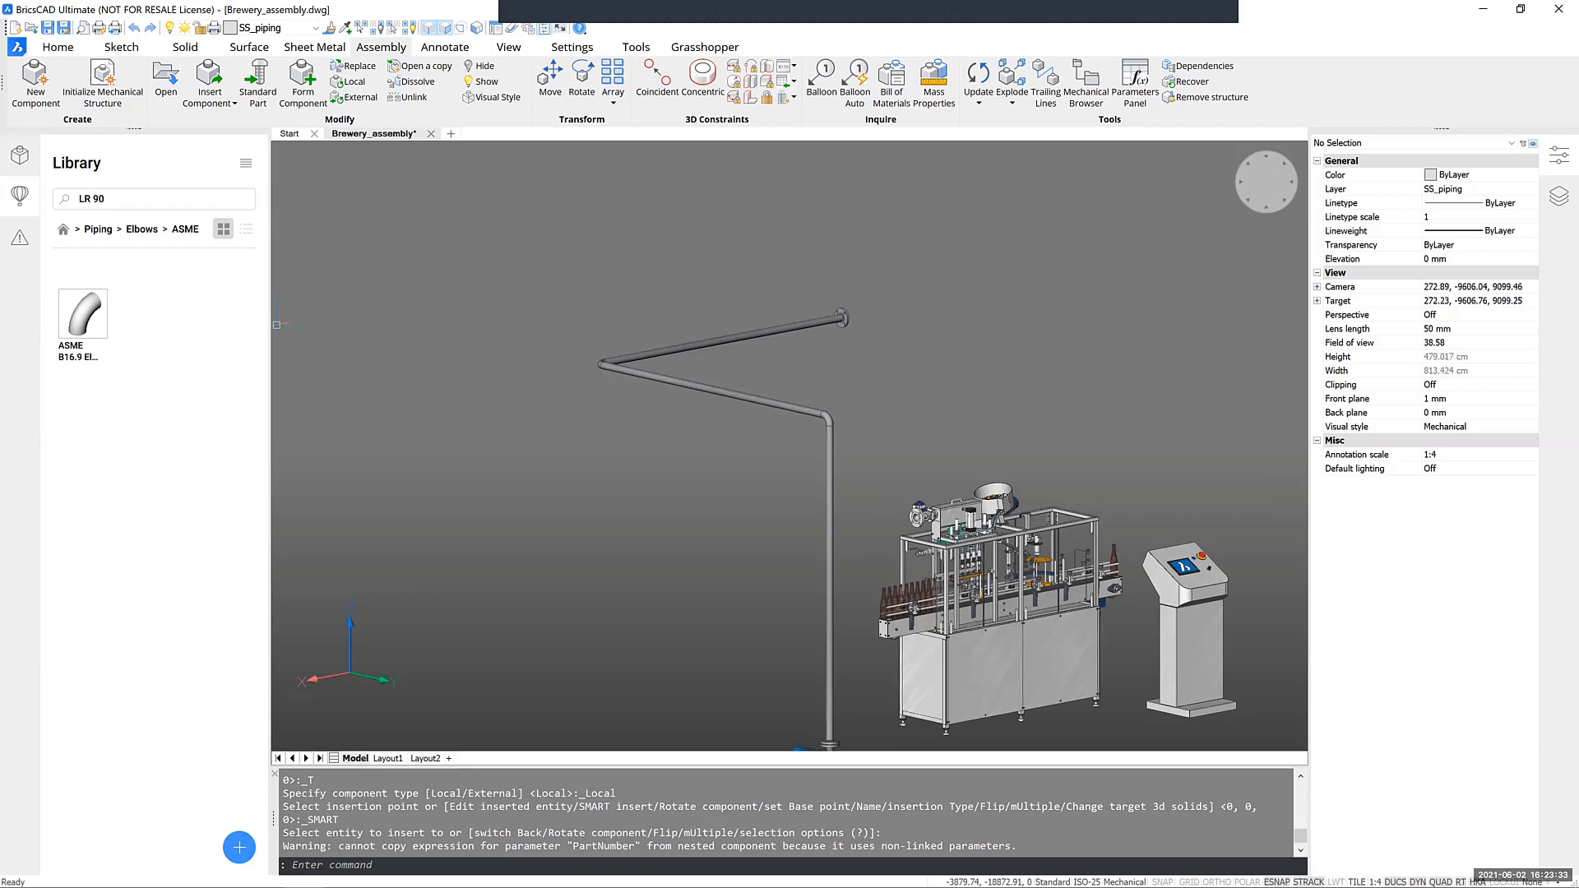
Move the end flange 1300 mm along the pipe axis in the positive X direction to shorten the last pipe
scroll(838, 319, "up", 4)
scroll(838, 320, "up", 4)
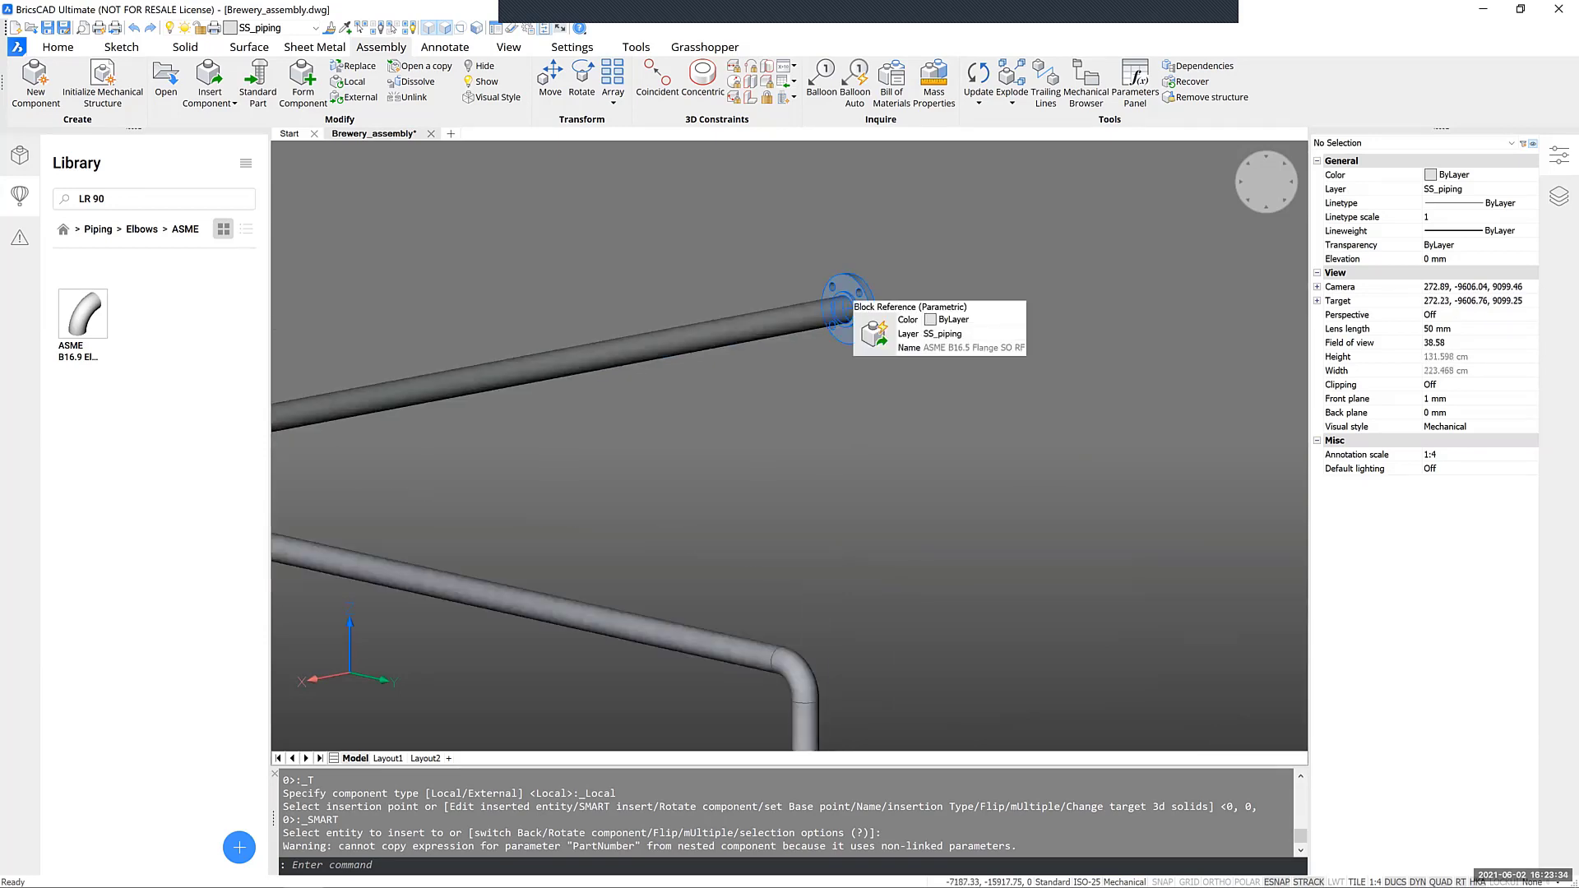
left_click(845, 329)
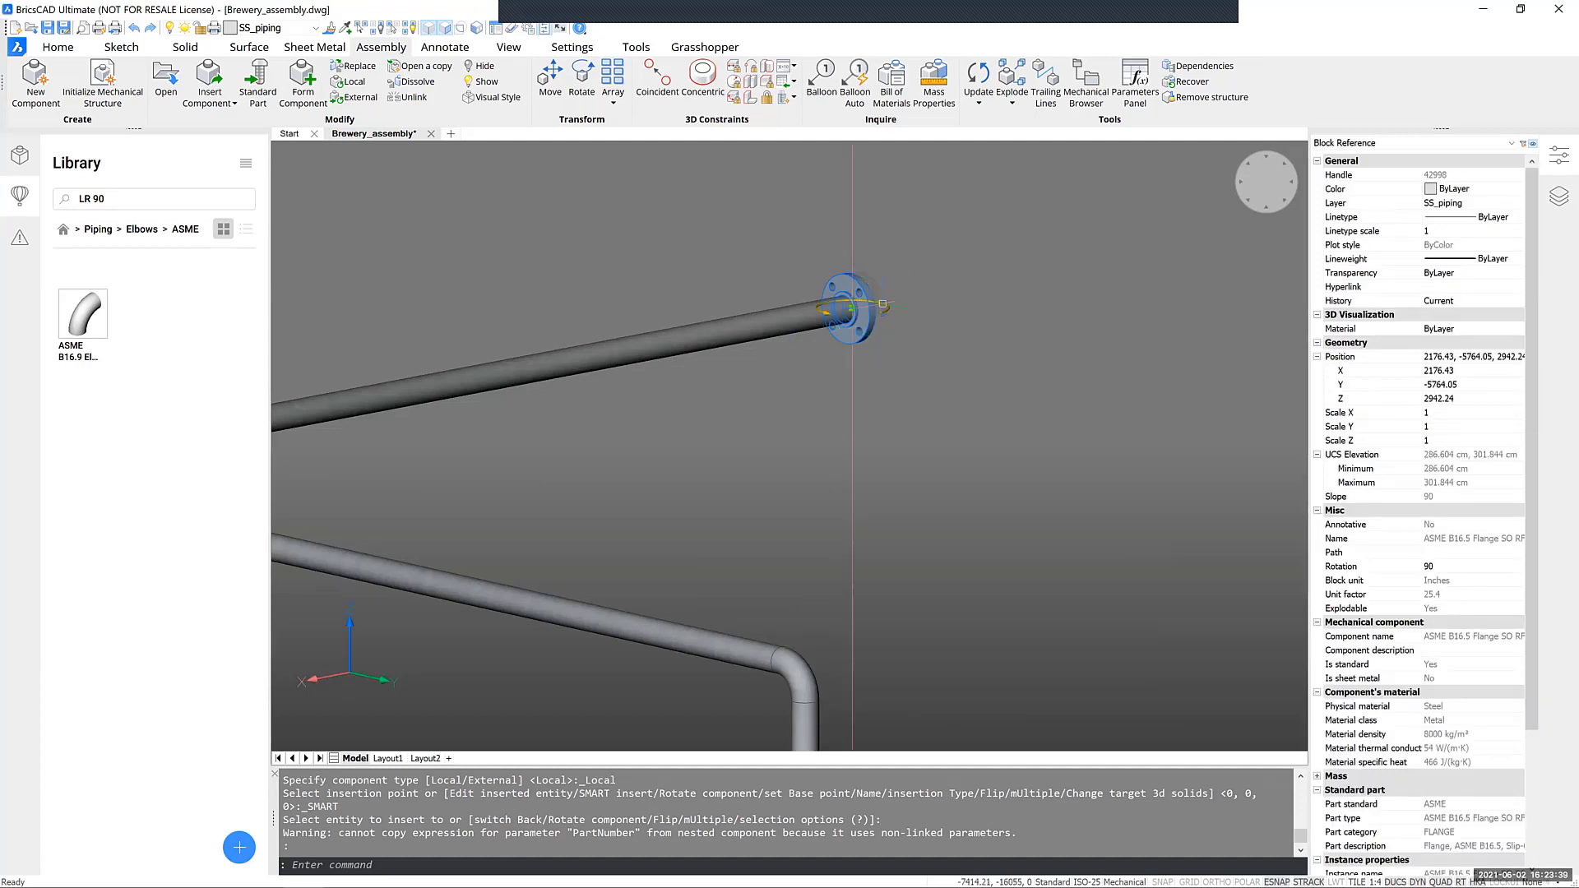
middle_click_drag(903, 377, 846, 392, "shift")
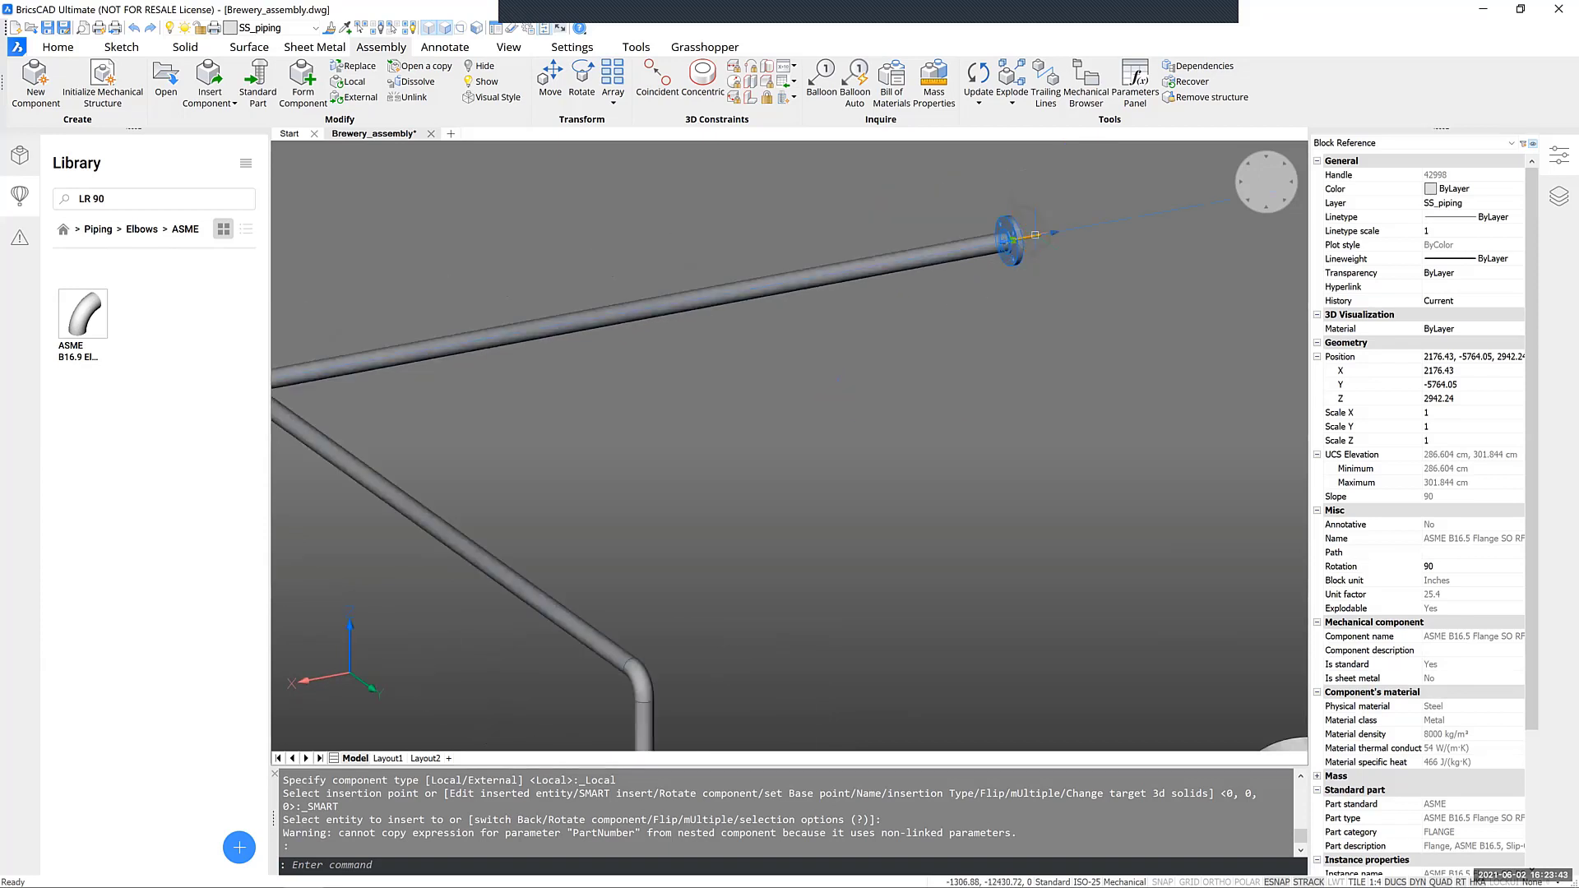
left_click(1035, 235)
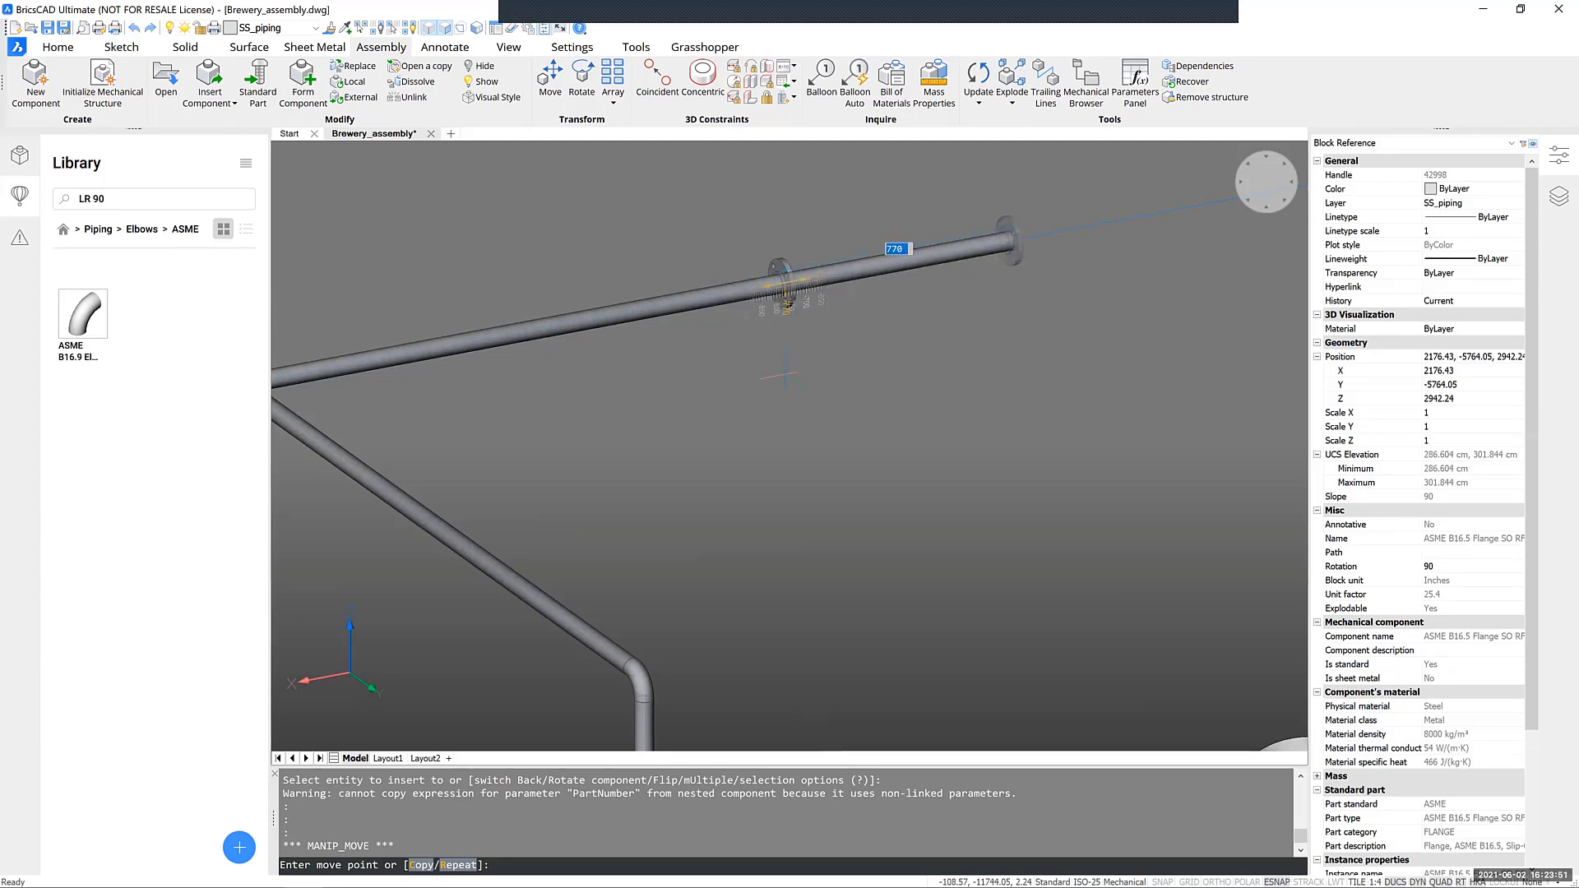
type("139")
type("00")
key("Return")
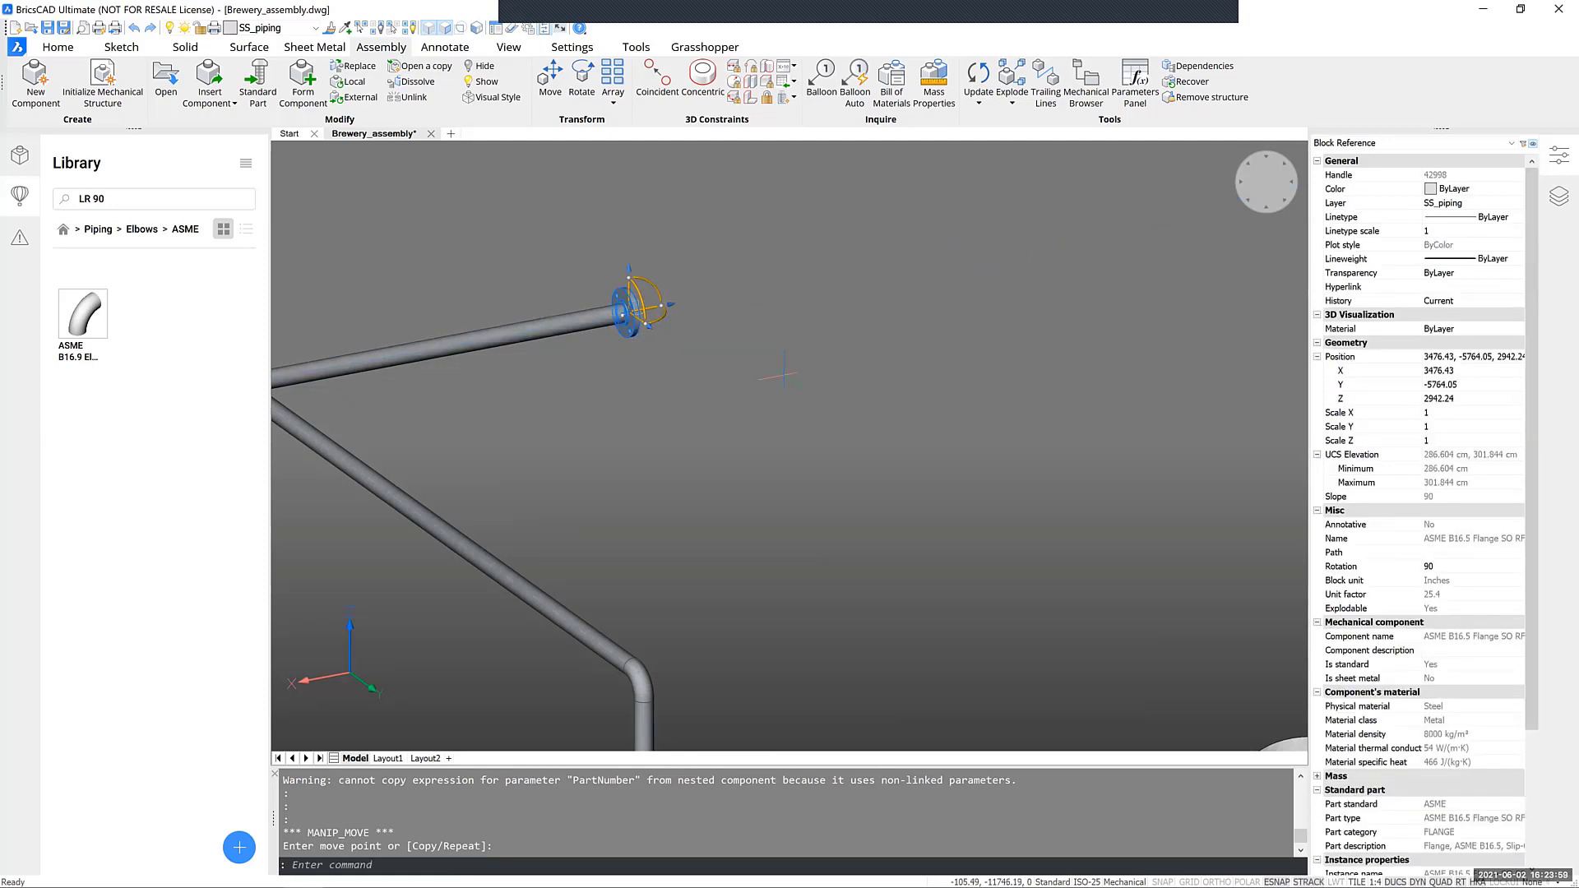
key("Escape")
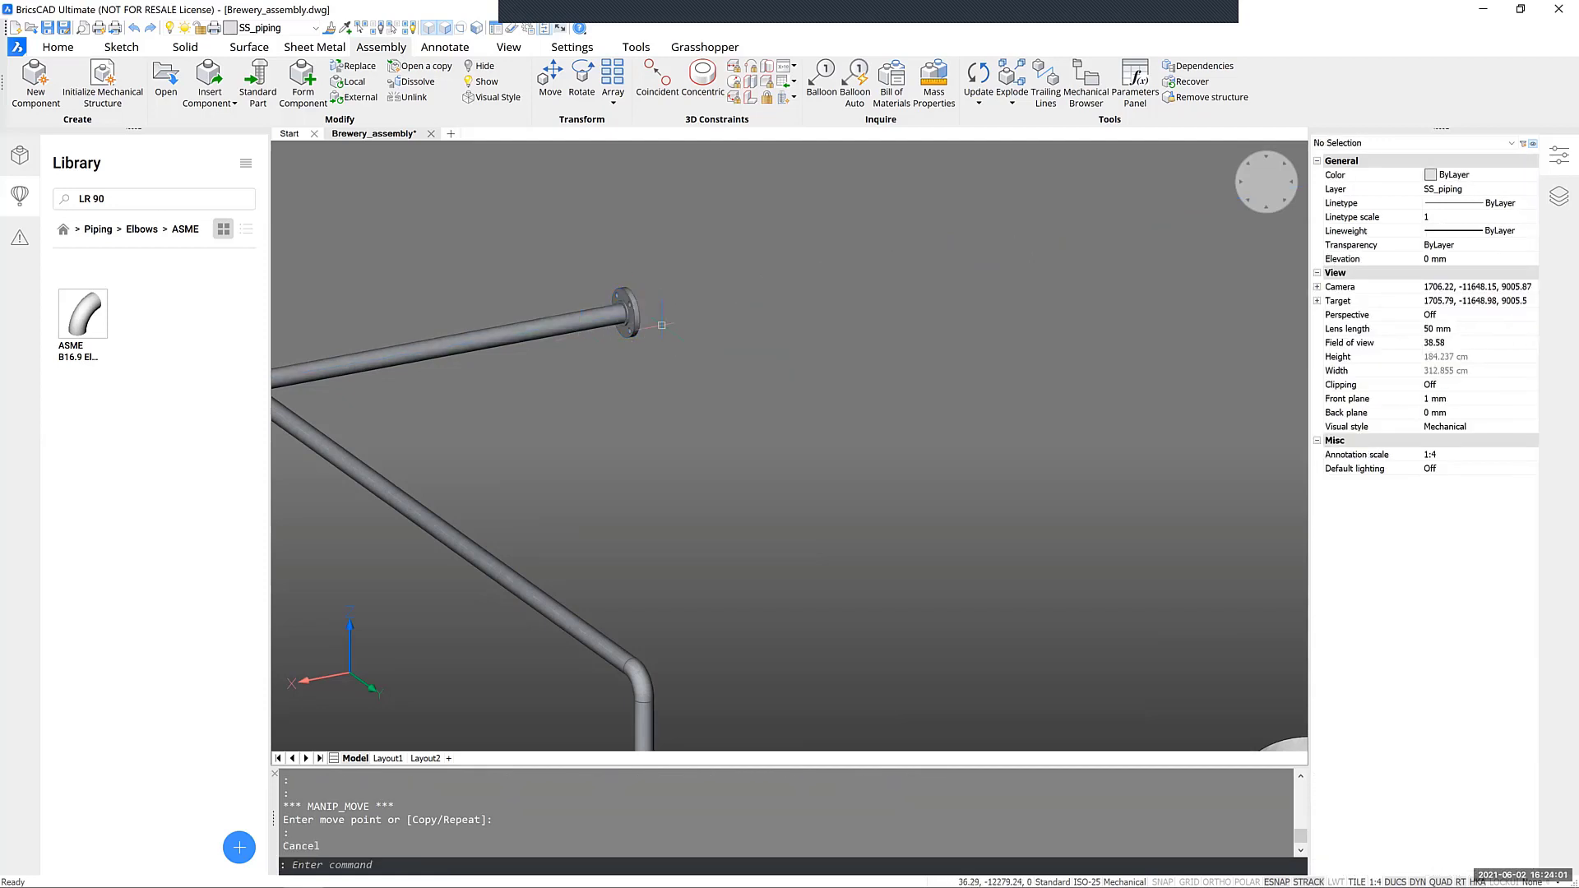
Examine the remaining gap between the pipe's end flange and the flanged inlet on top of the bottling machine
scroll(585, 380, "down", 5)
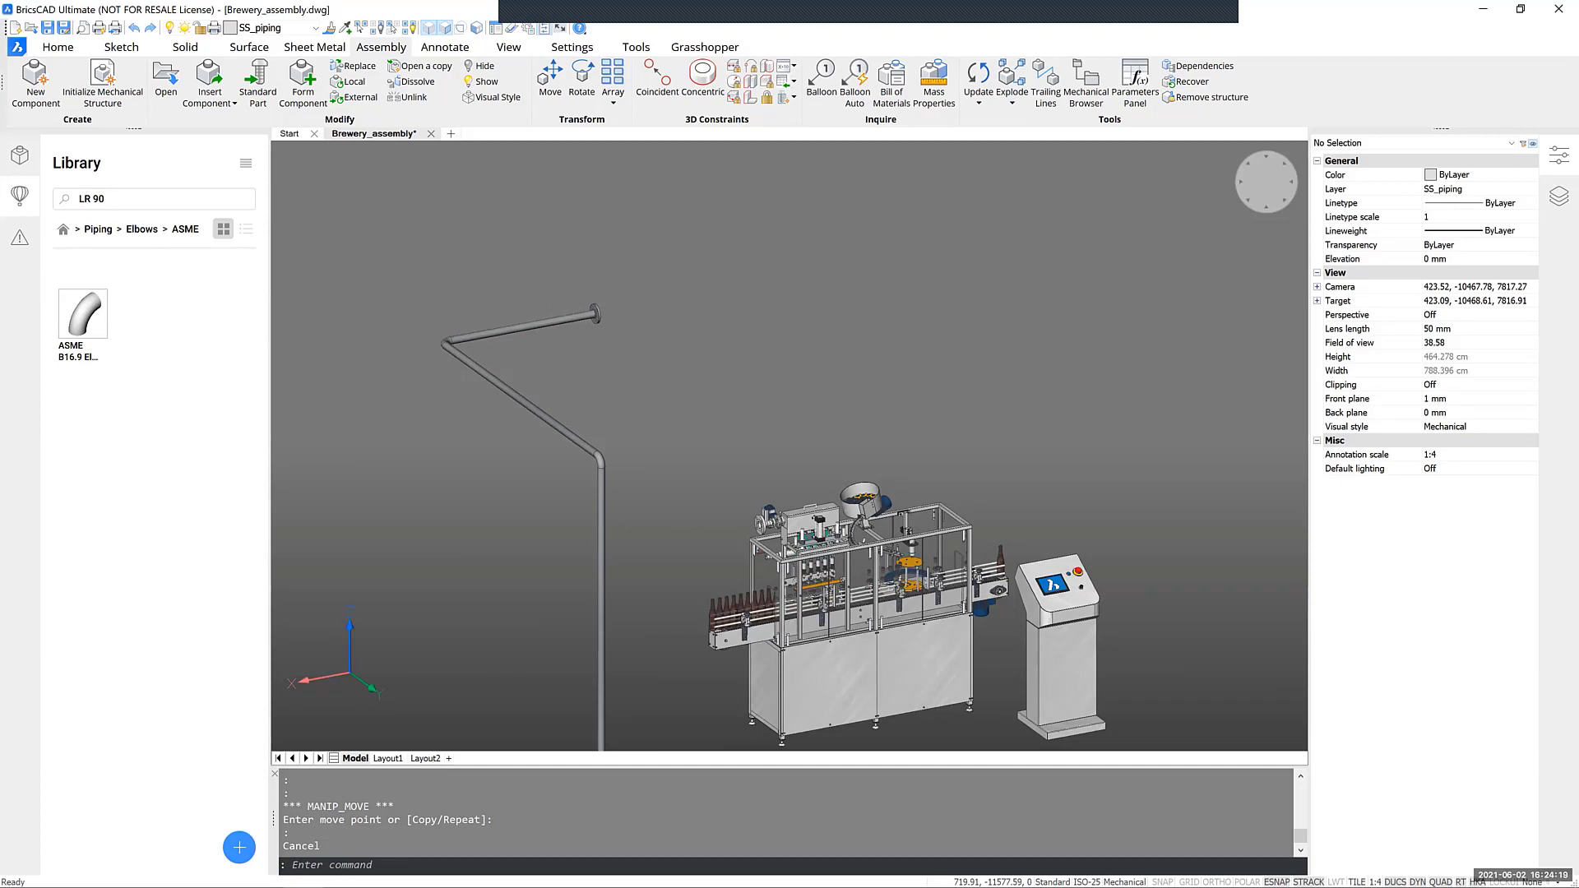
scroll(822, 535, "up", 2)
scroll(730, 485, "down", 4)
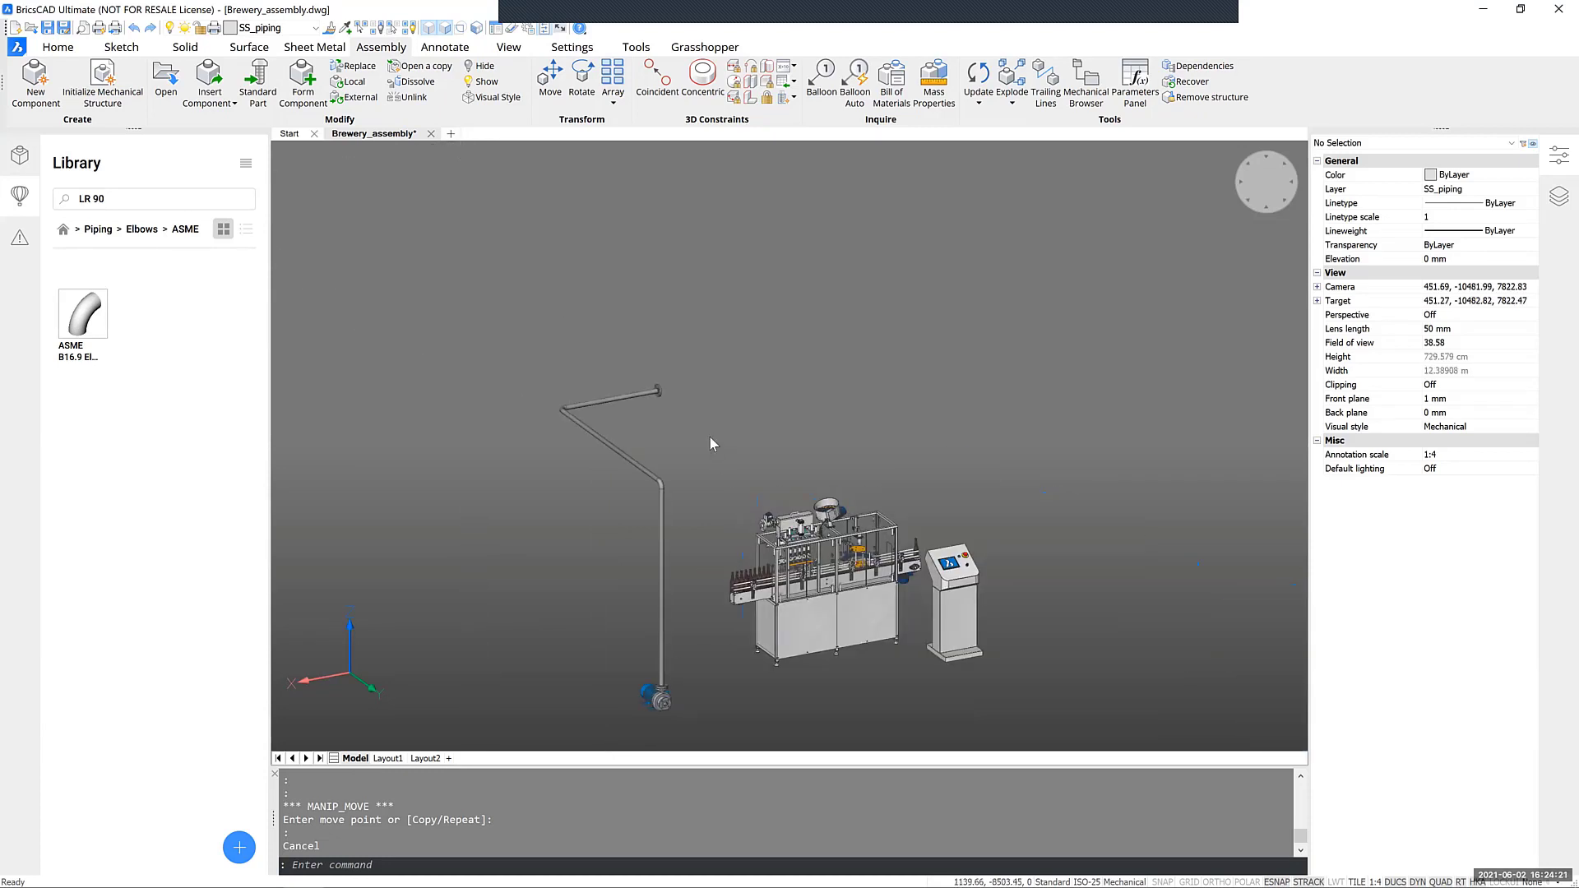
middle_click_drag(706, 446, 684, 444, "shift")
scroll(685, 444, "up", 3)
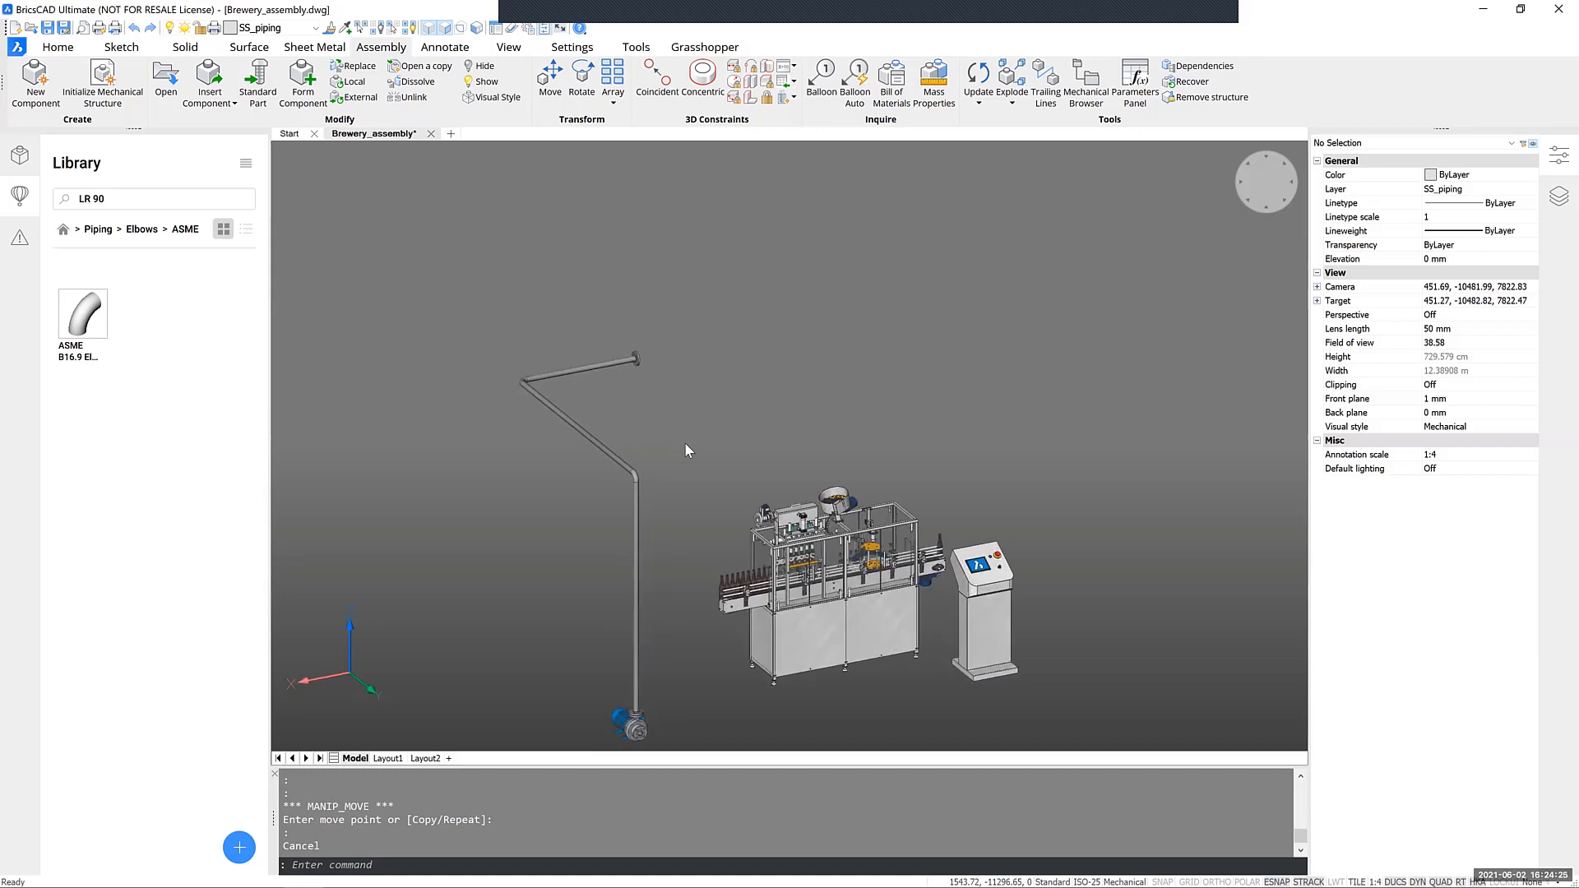
scroll(688, 451, "up", 4)
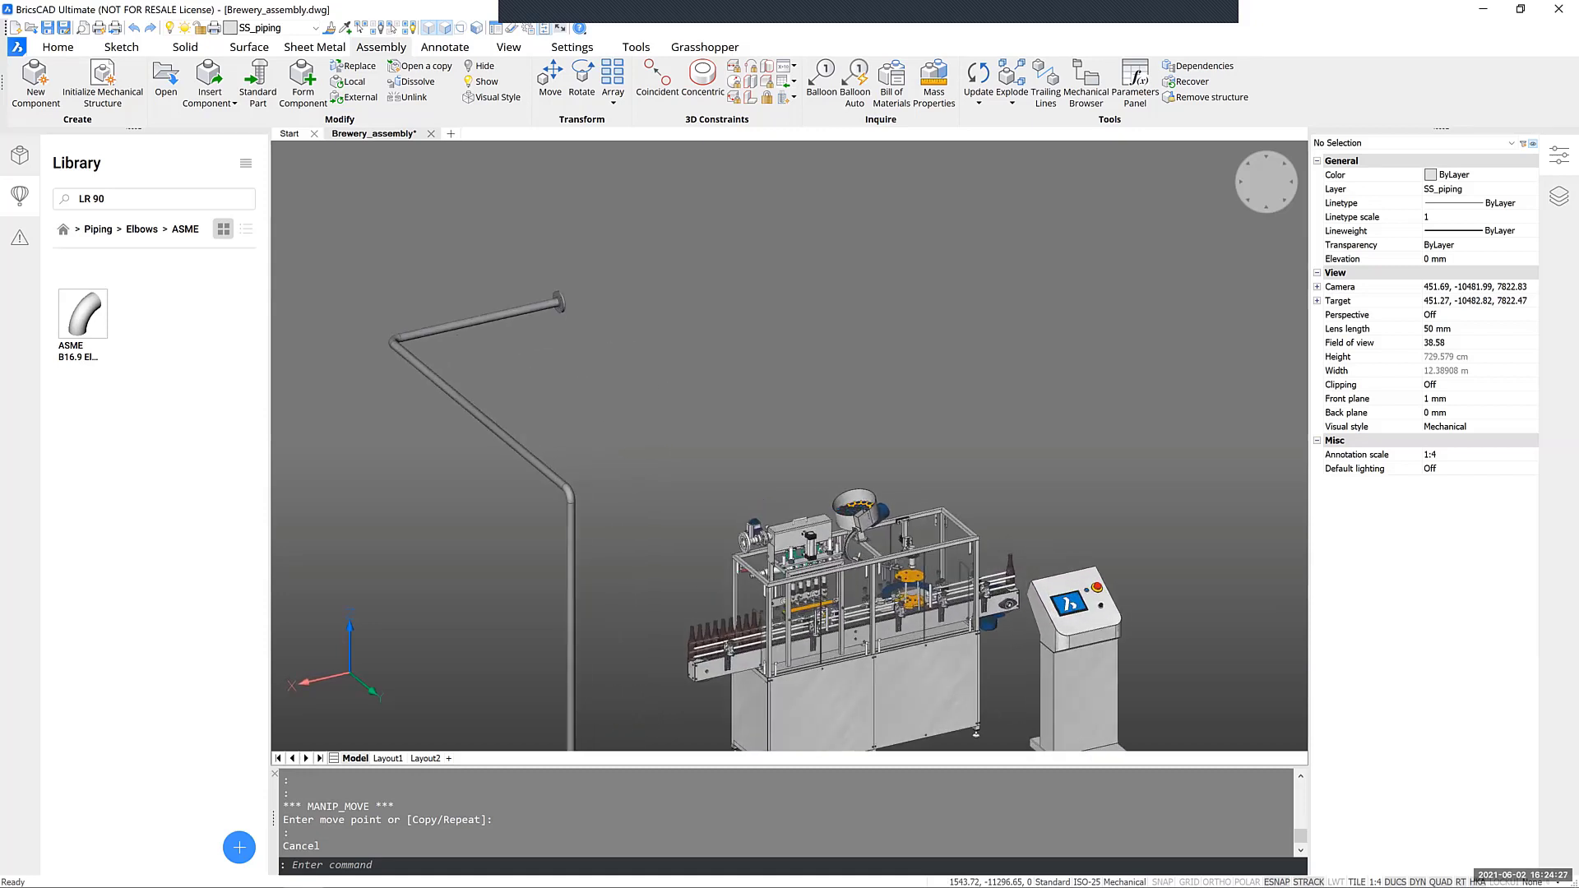
scroll(506, 255, "up", 2)
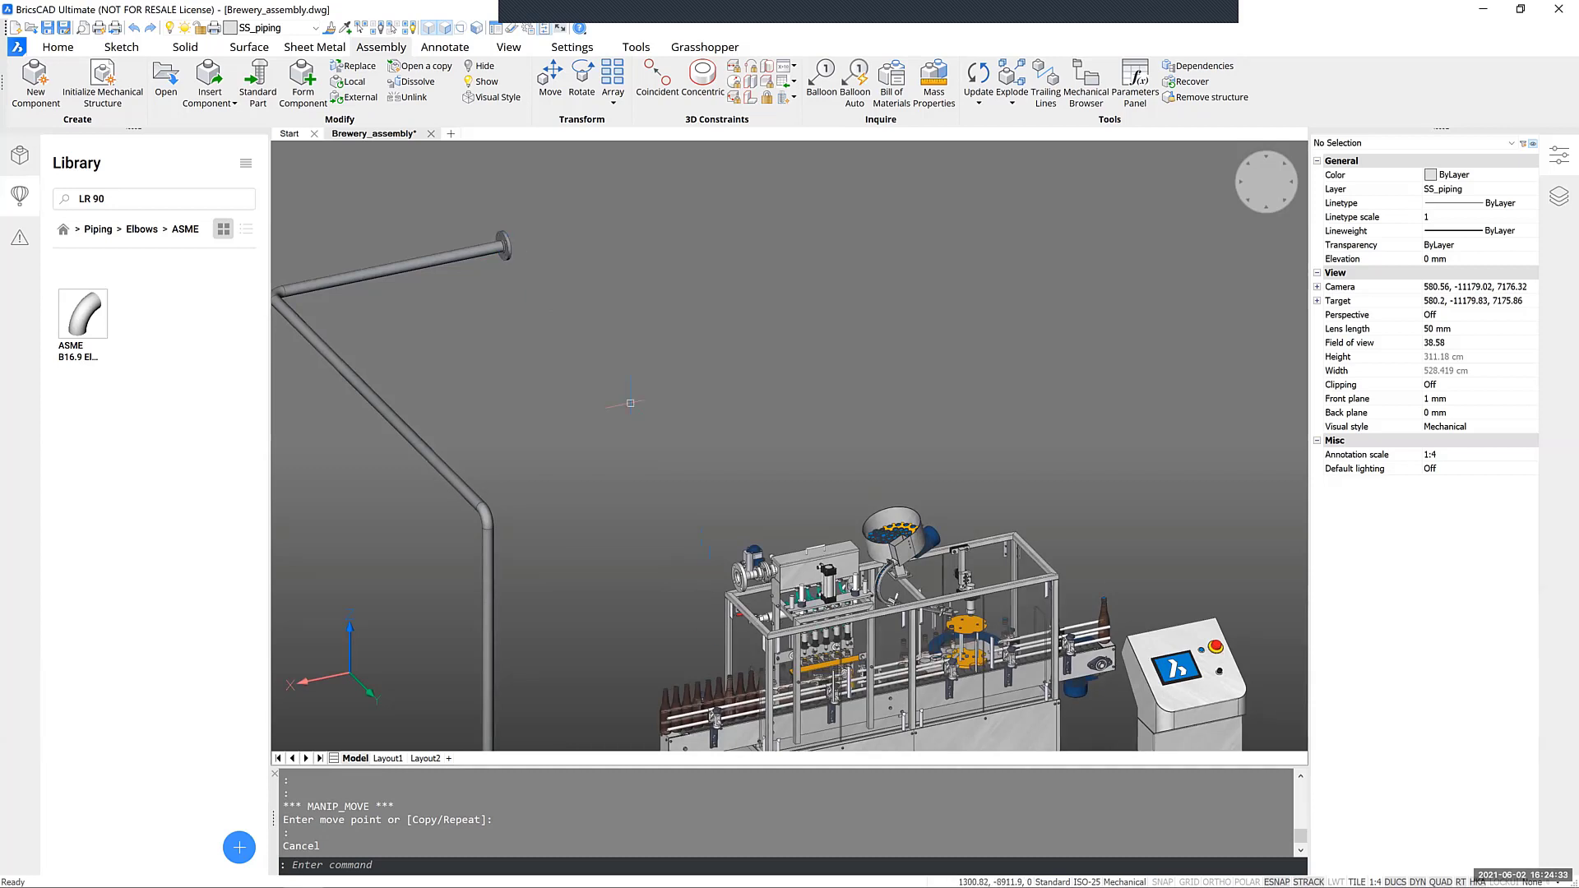
middle_click_drag(705, 544, 670, 543, "shift")
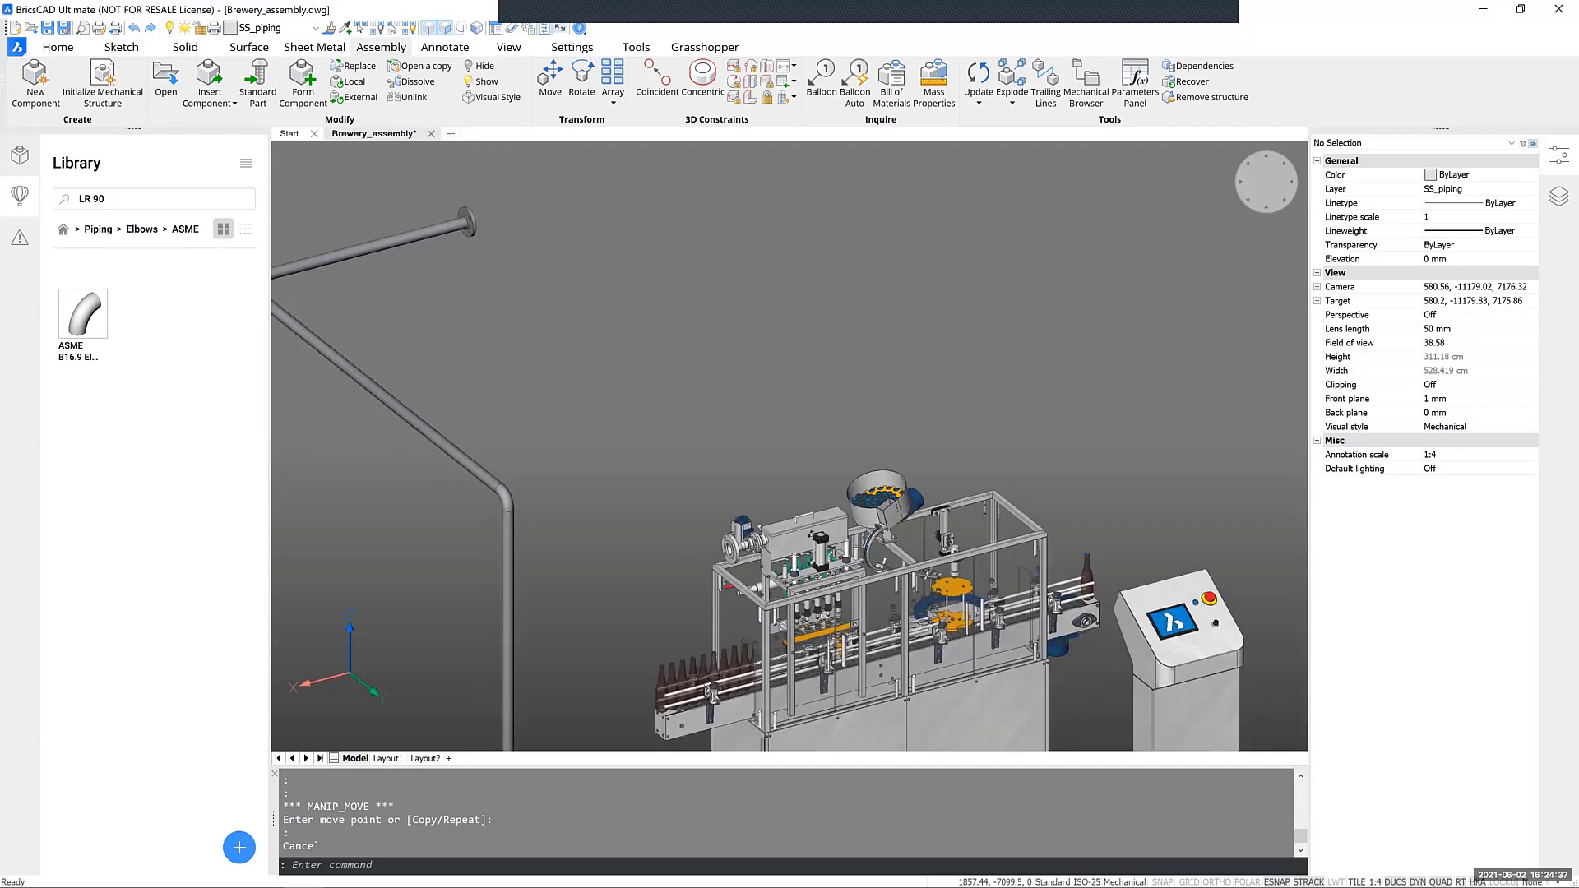
scroll(804, 539, "up", 5)
middle_click_drag(804, 539, 778, 518, "shift")
scroll(781, 524, "up", 2)
scroll(880, 428, "down", 4)
middle_click_drag(613, 516, 530, 239, "shift")
scroll(531, 238, "up", 2)
mouse_move(510, 235)
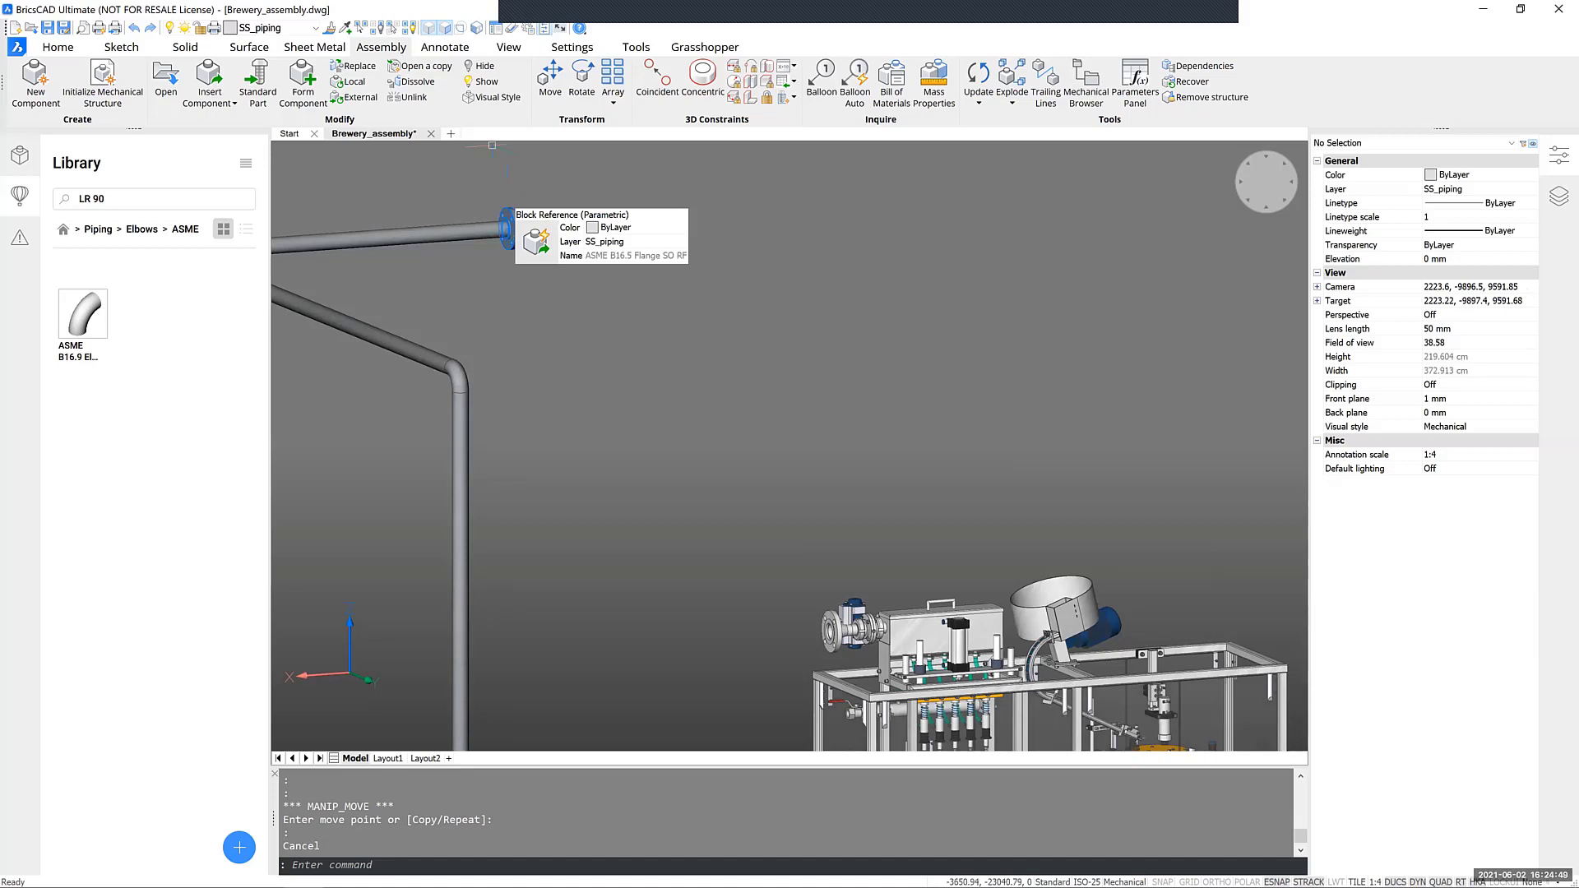
Connect the flange at the free pipe end to the bottling machine's inlet flange with Connect StdParts
left_click(231, 104)
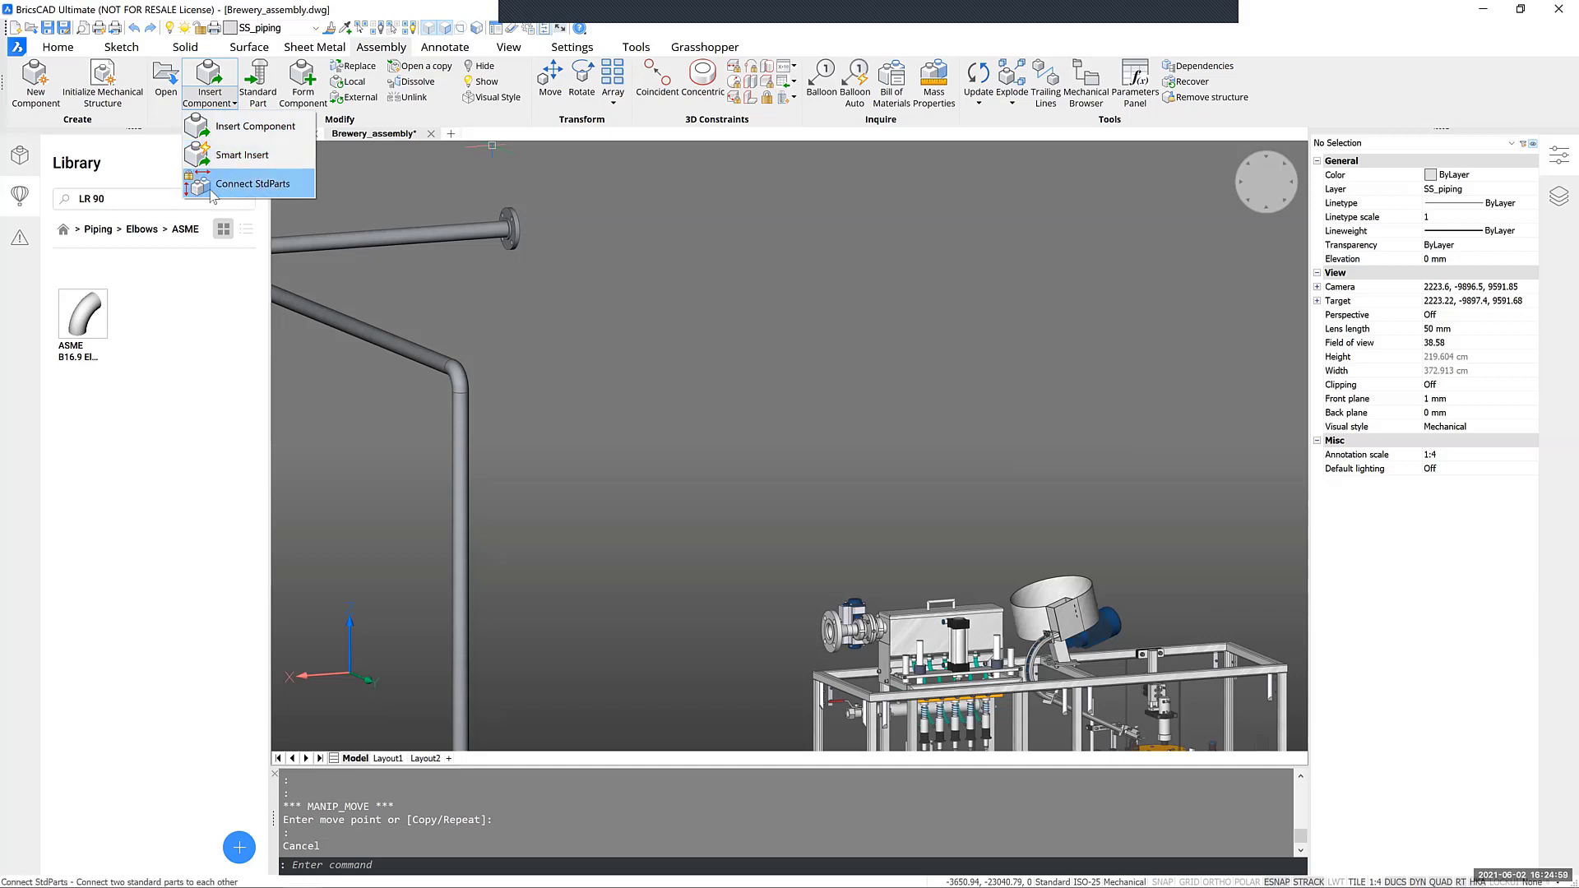
left_click(290, 189)
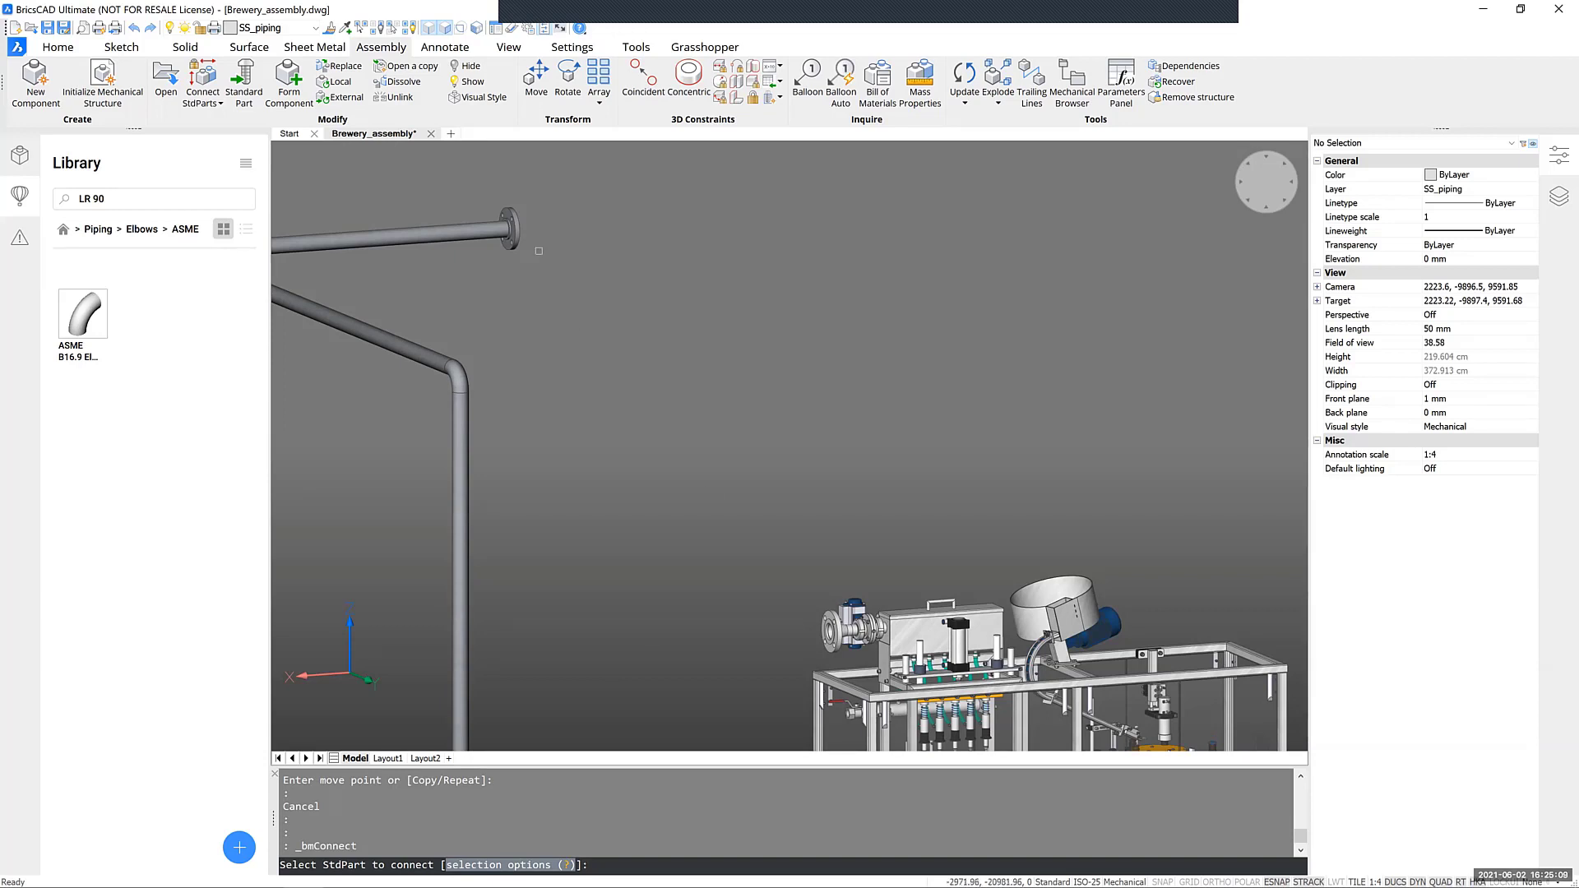
left_click(510, 229)
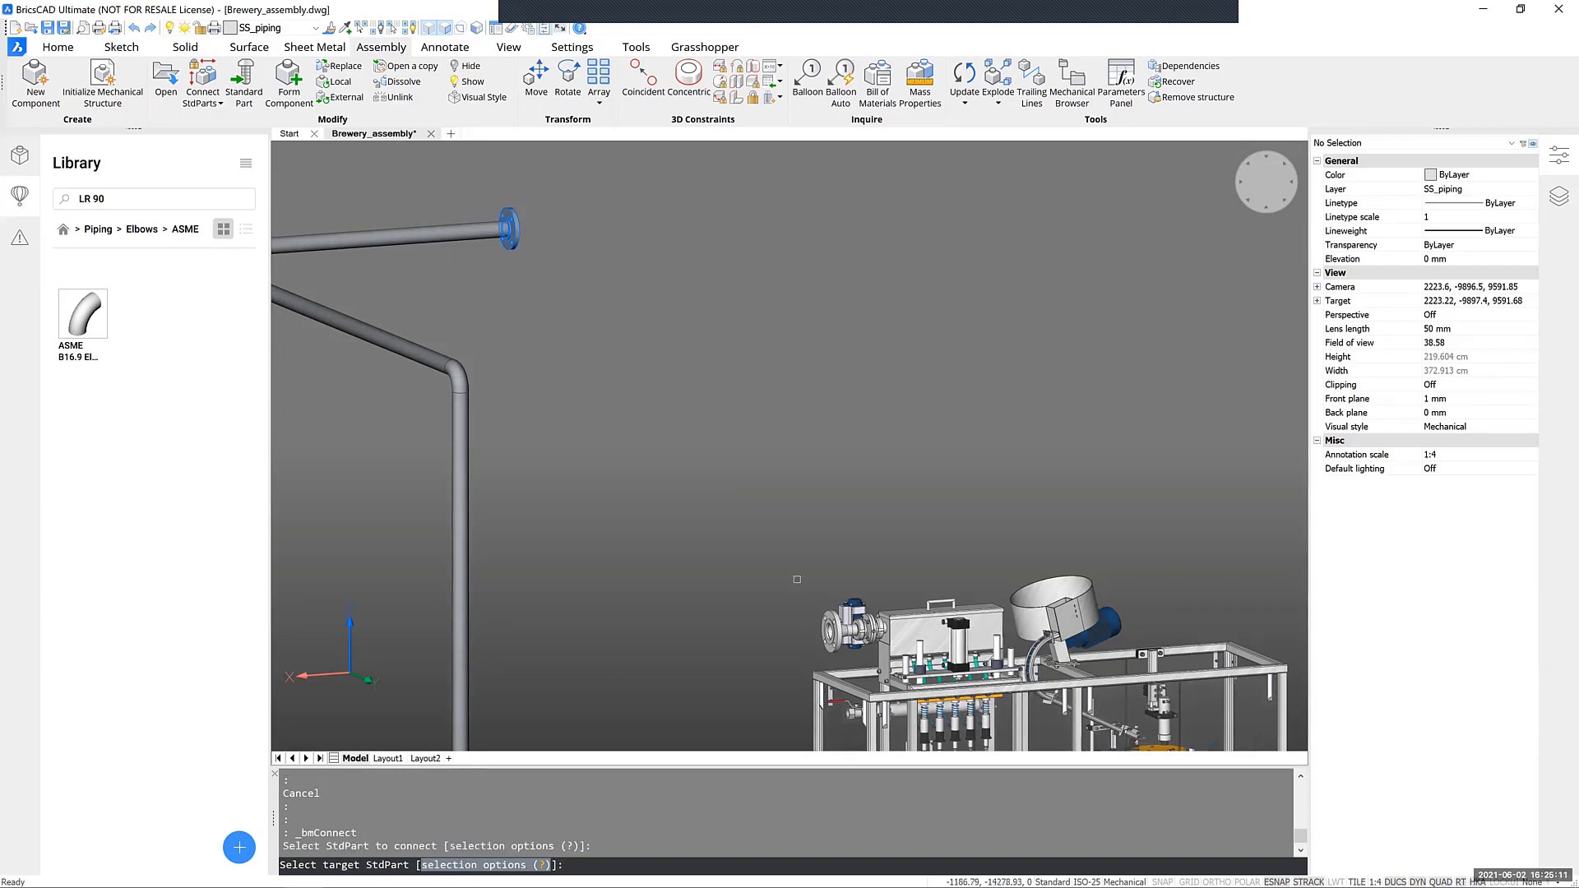
left_click(826, 627)
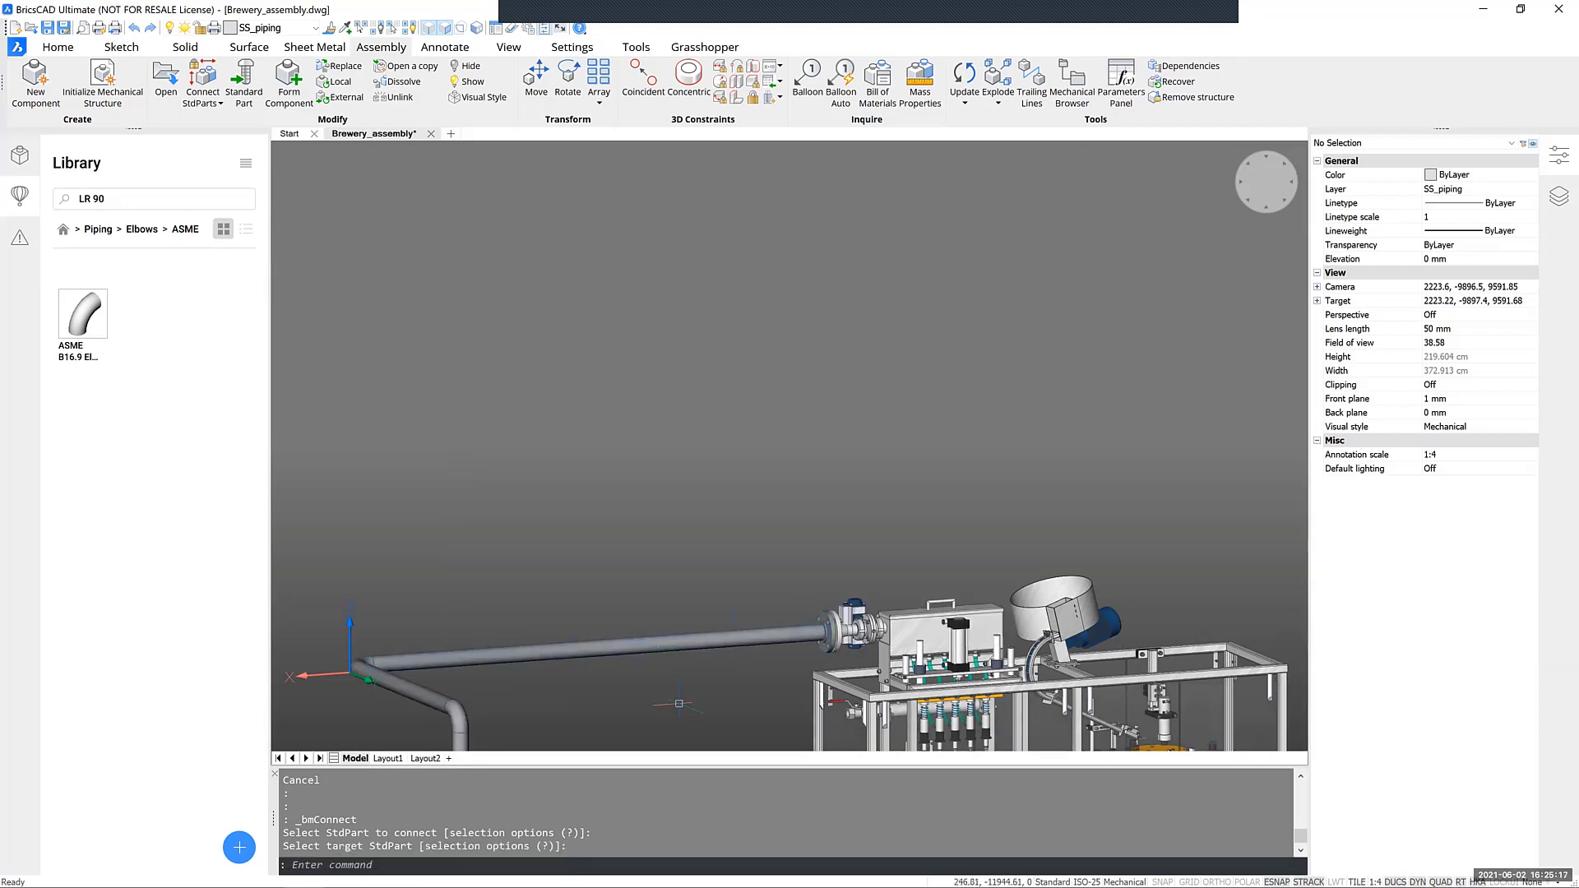
key("Escape")
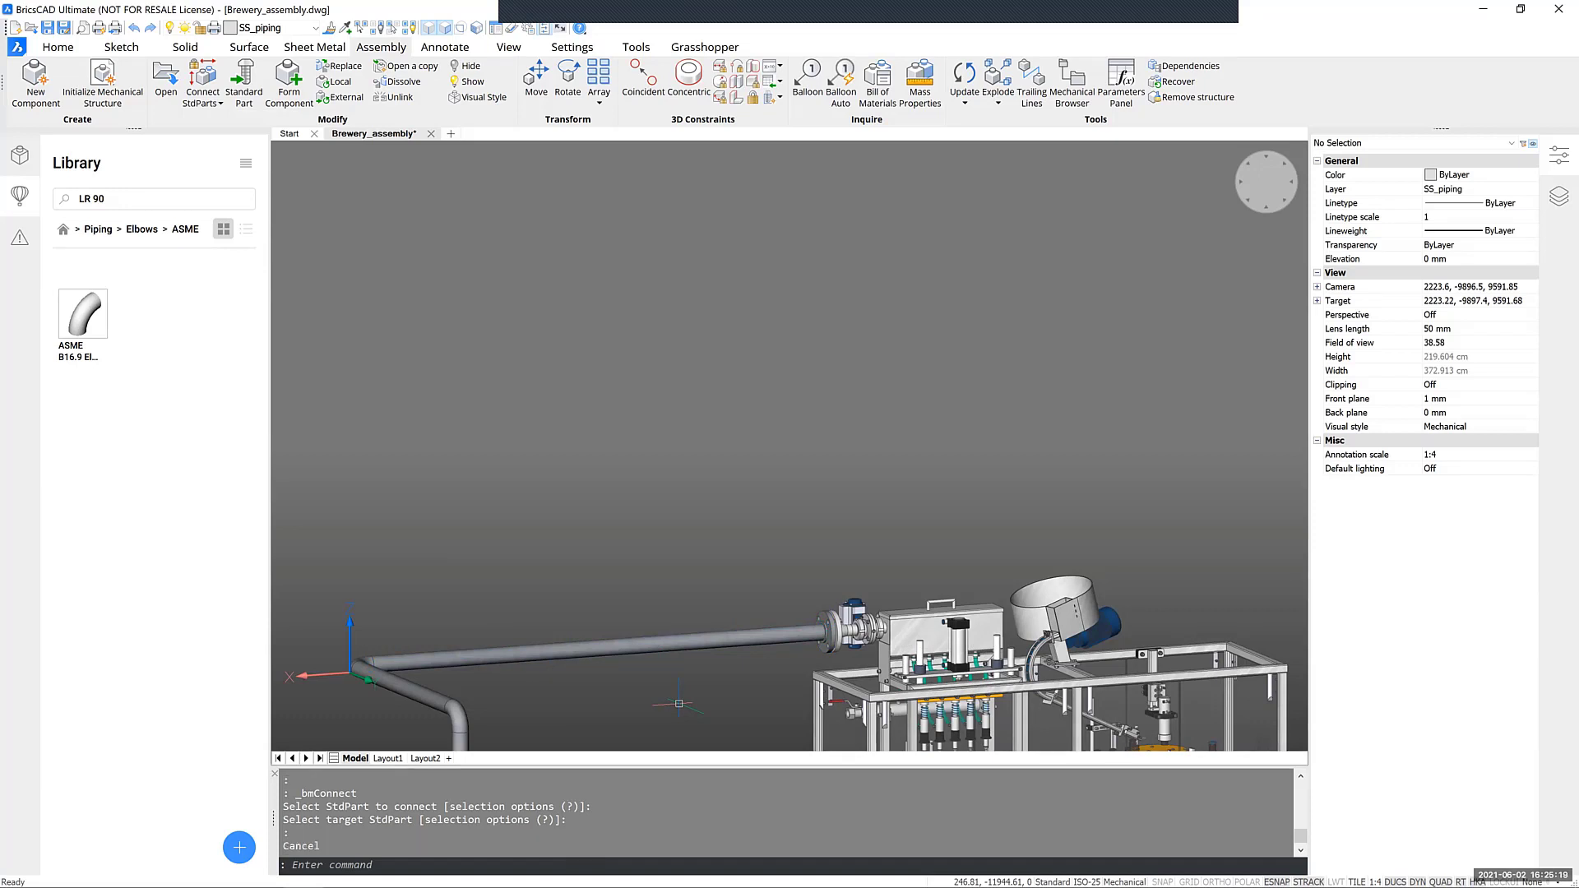
End the object isolation so the tanks, stairs and remaining brewery equipment are shown again around the new pipe route
scroll(679, 703, "down", 5)
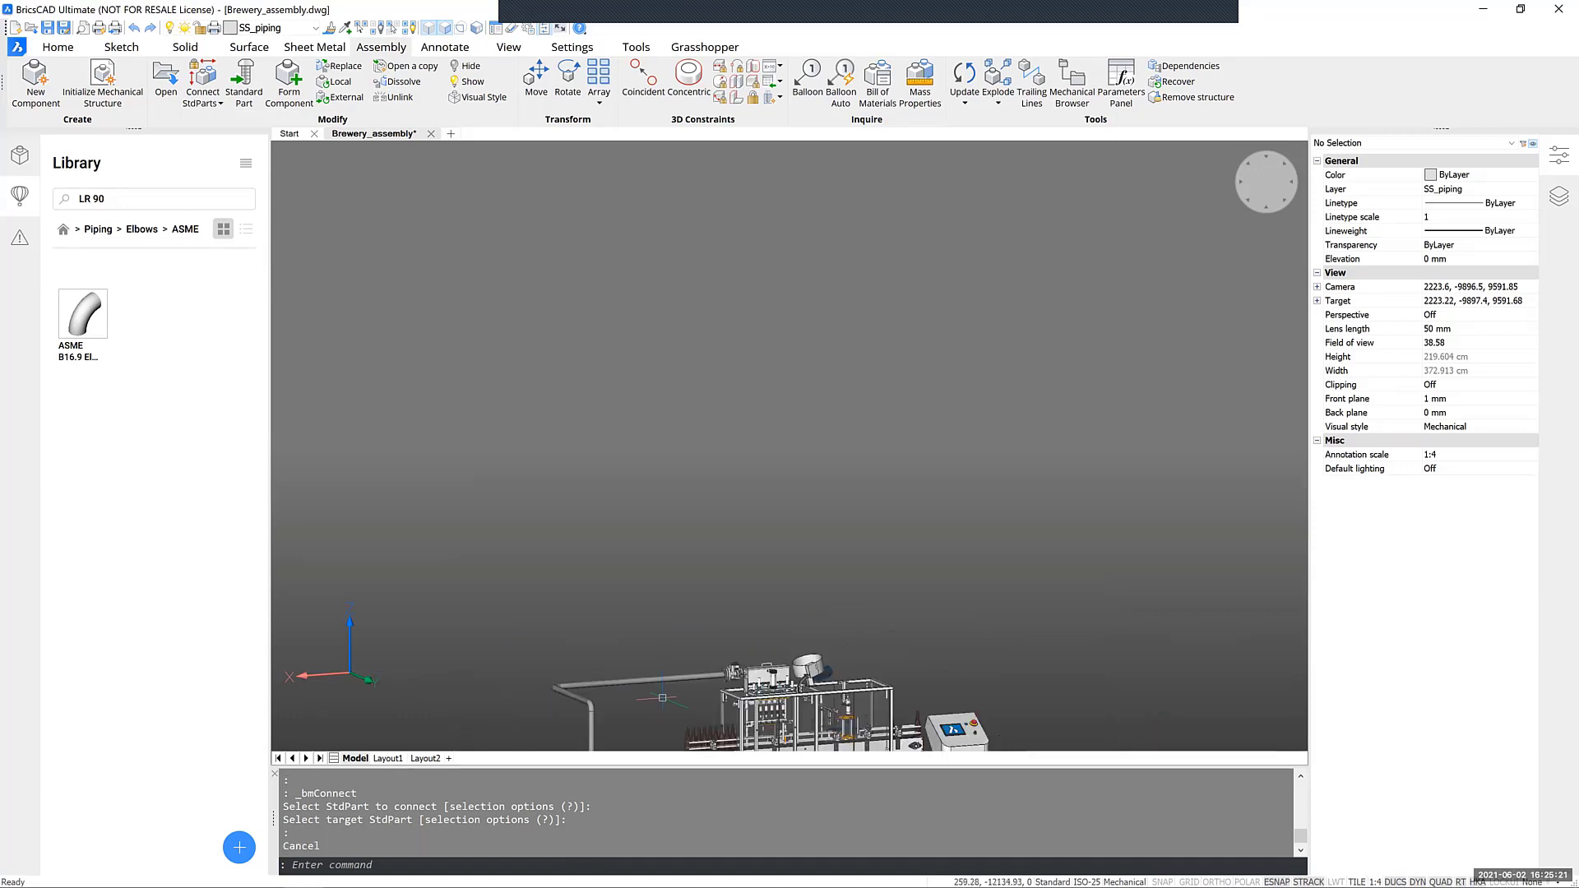
middle_click_drag(657, 723, 362, 765, "shift")
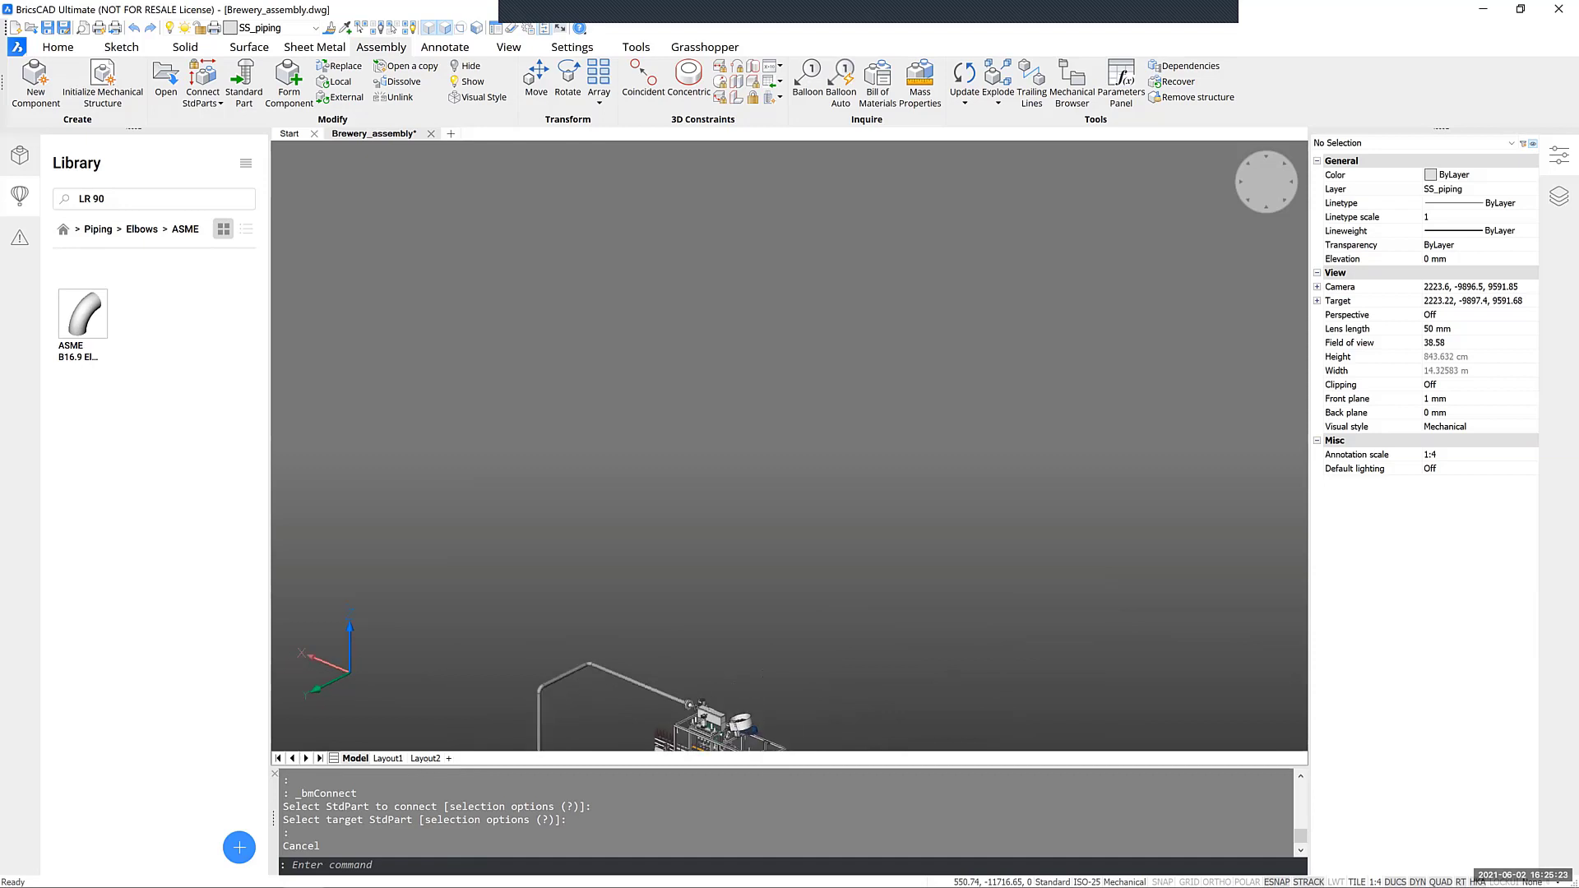
middle_click_drag(601, 642, 642, 570)
scroll(643, 570, "down", 2)
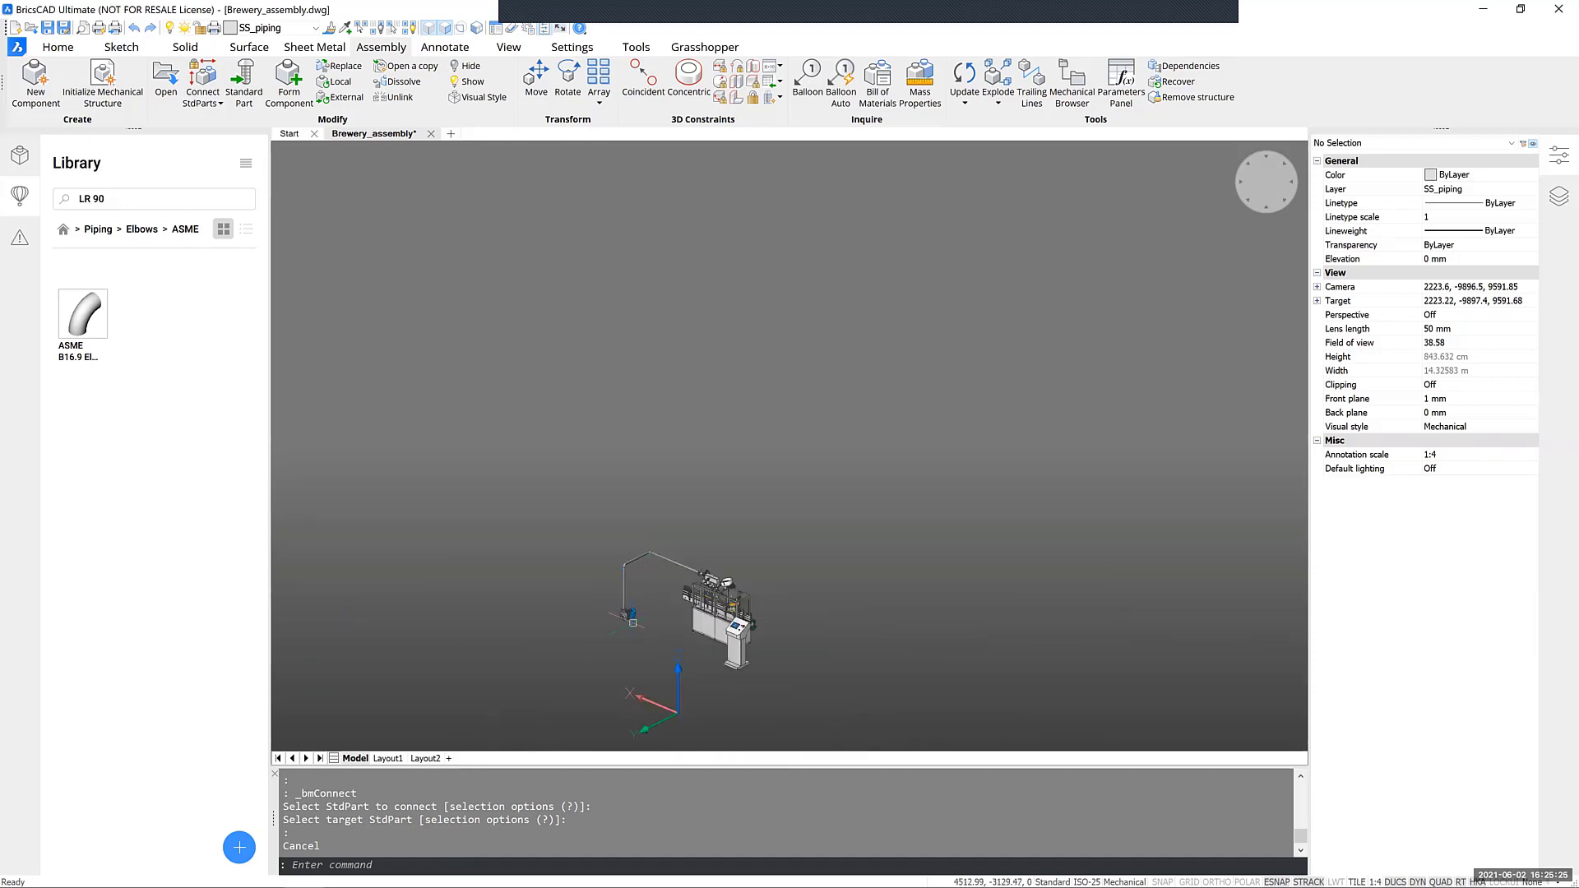
scroll(632, 622, "up", 2)
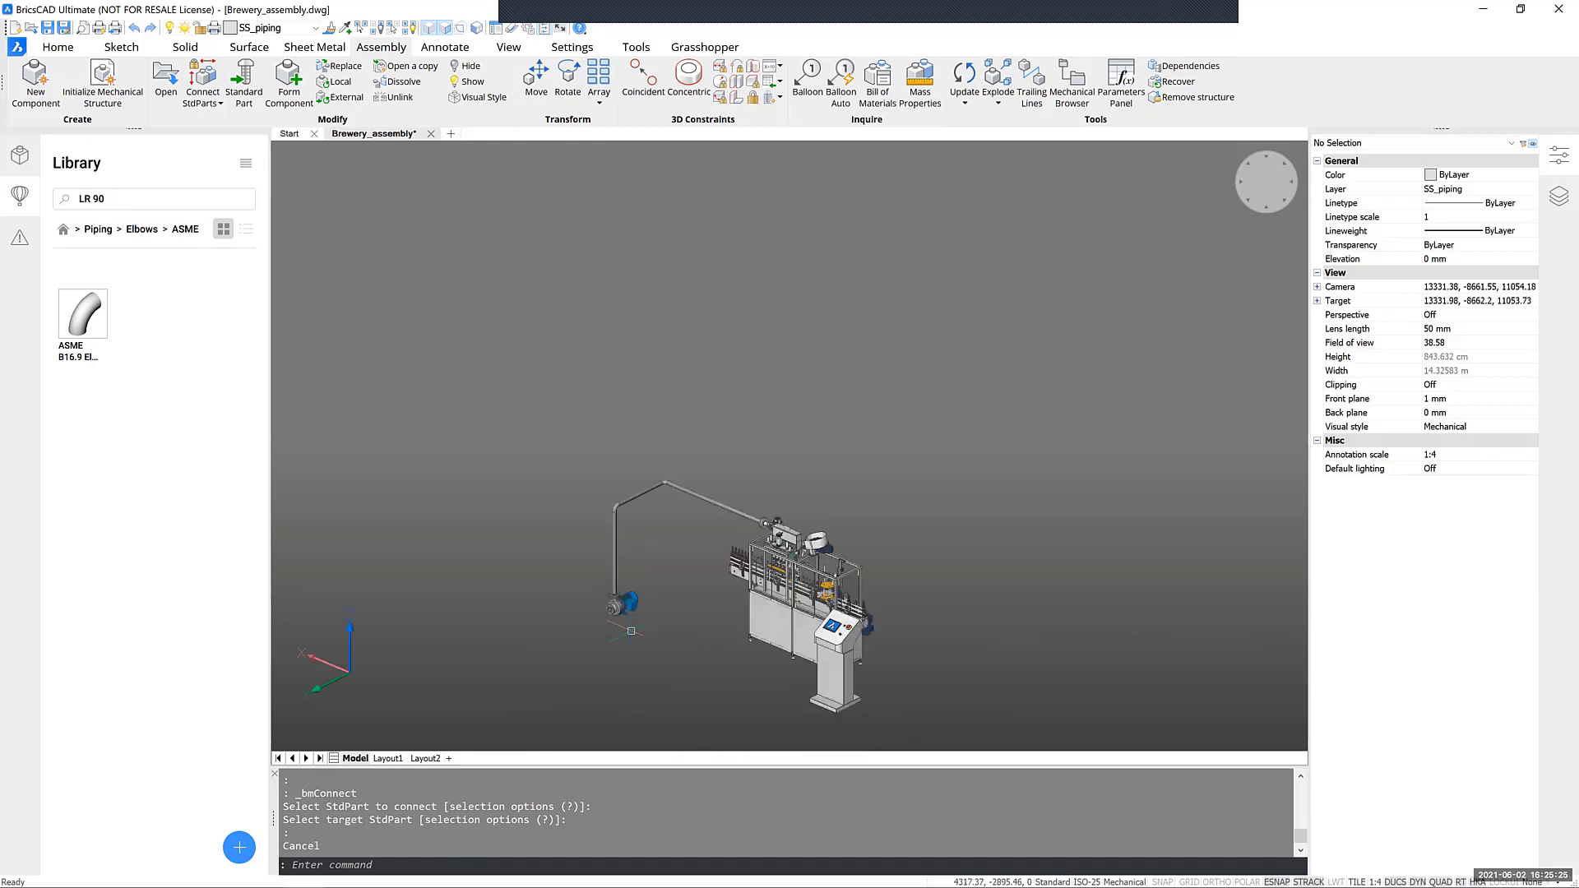
left_click(409, 31)
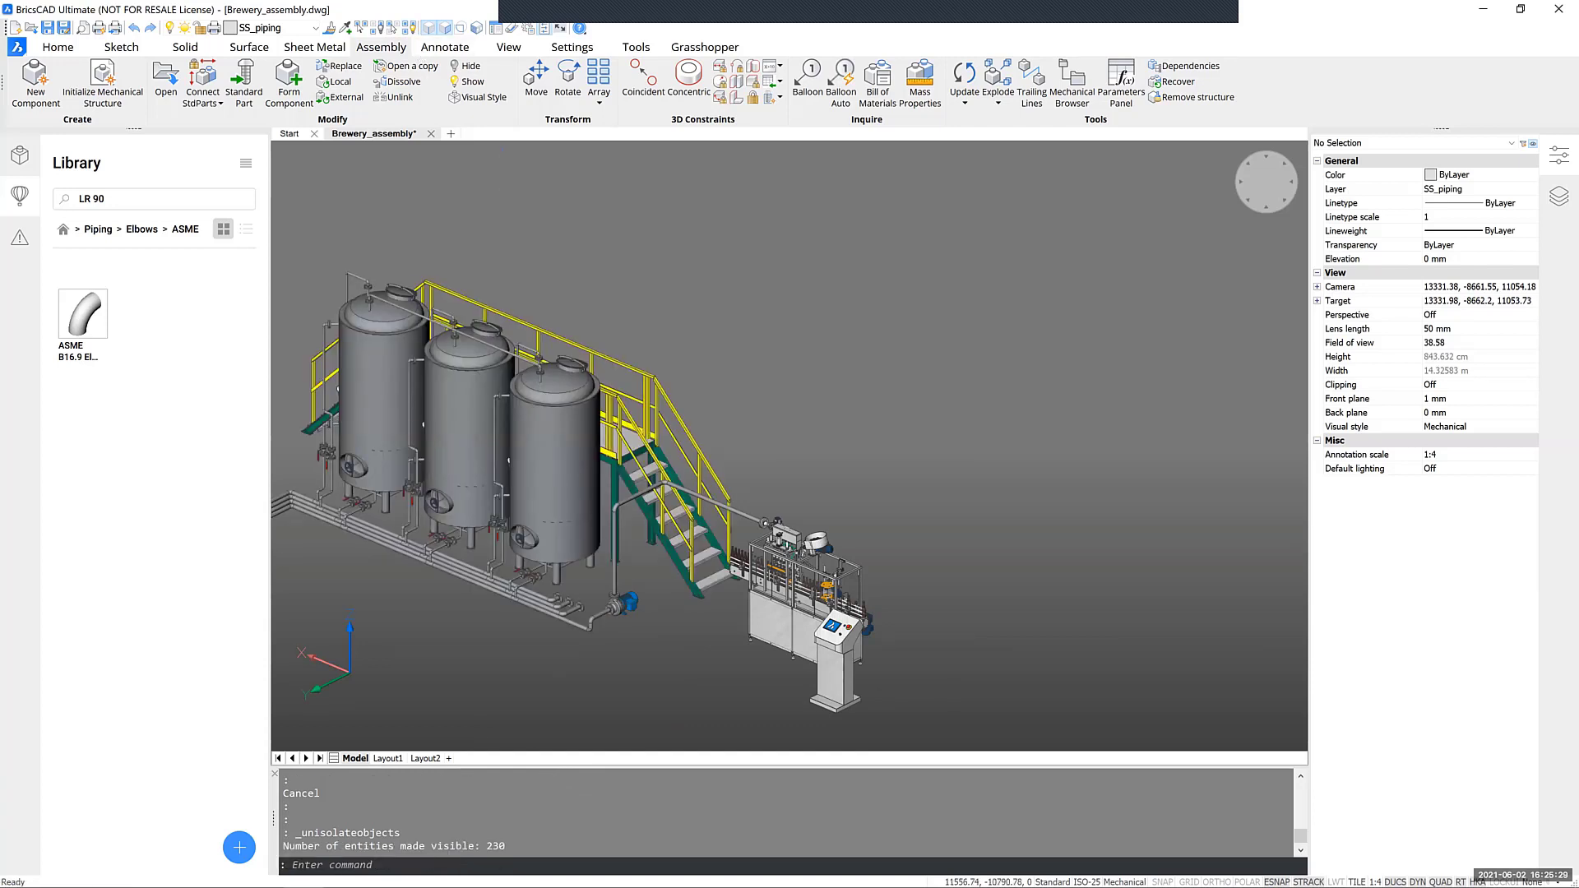
Examine the completed pipe route from the pump past the stairs to the filling and capping machine within the full brewery assembly
middle_click_drag(634, 477, 699, 475, "shift")
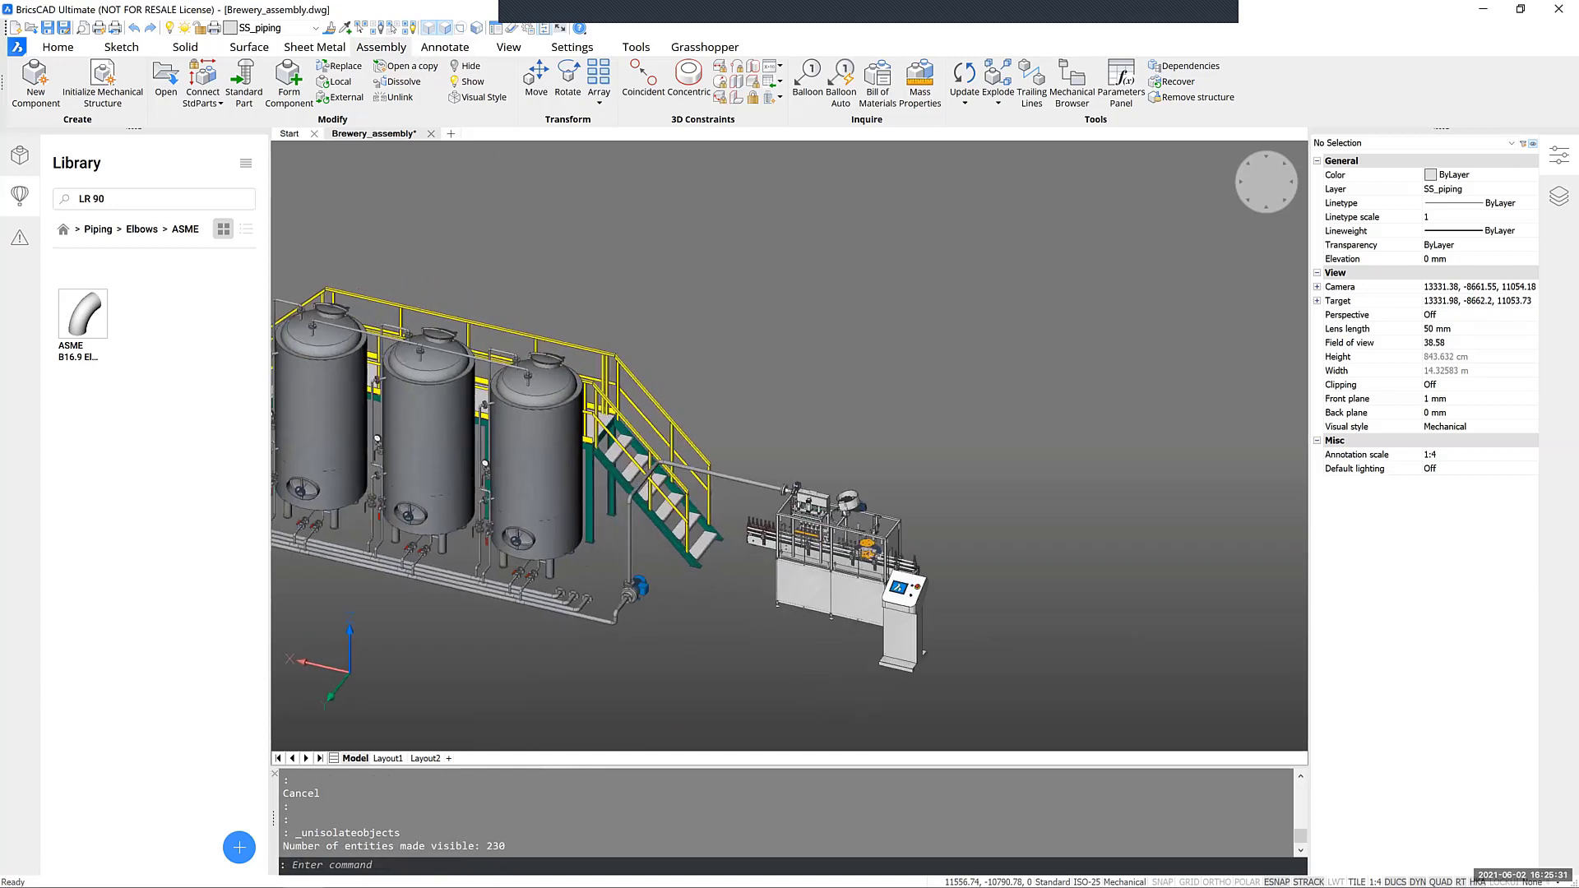
scroll(760, 605, "up", 1)
middle_click_drag(760, 605, 679, 580, "shift")
scroll(759, 601, "up", 3)
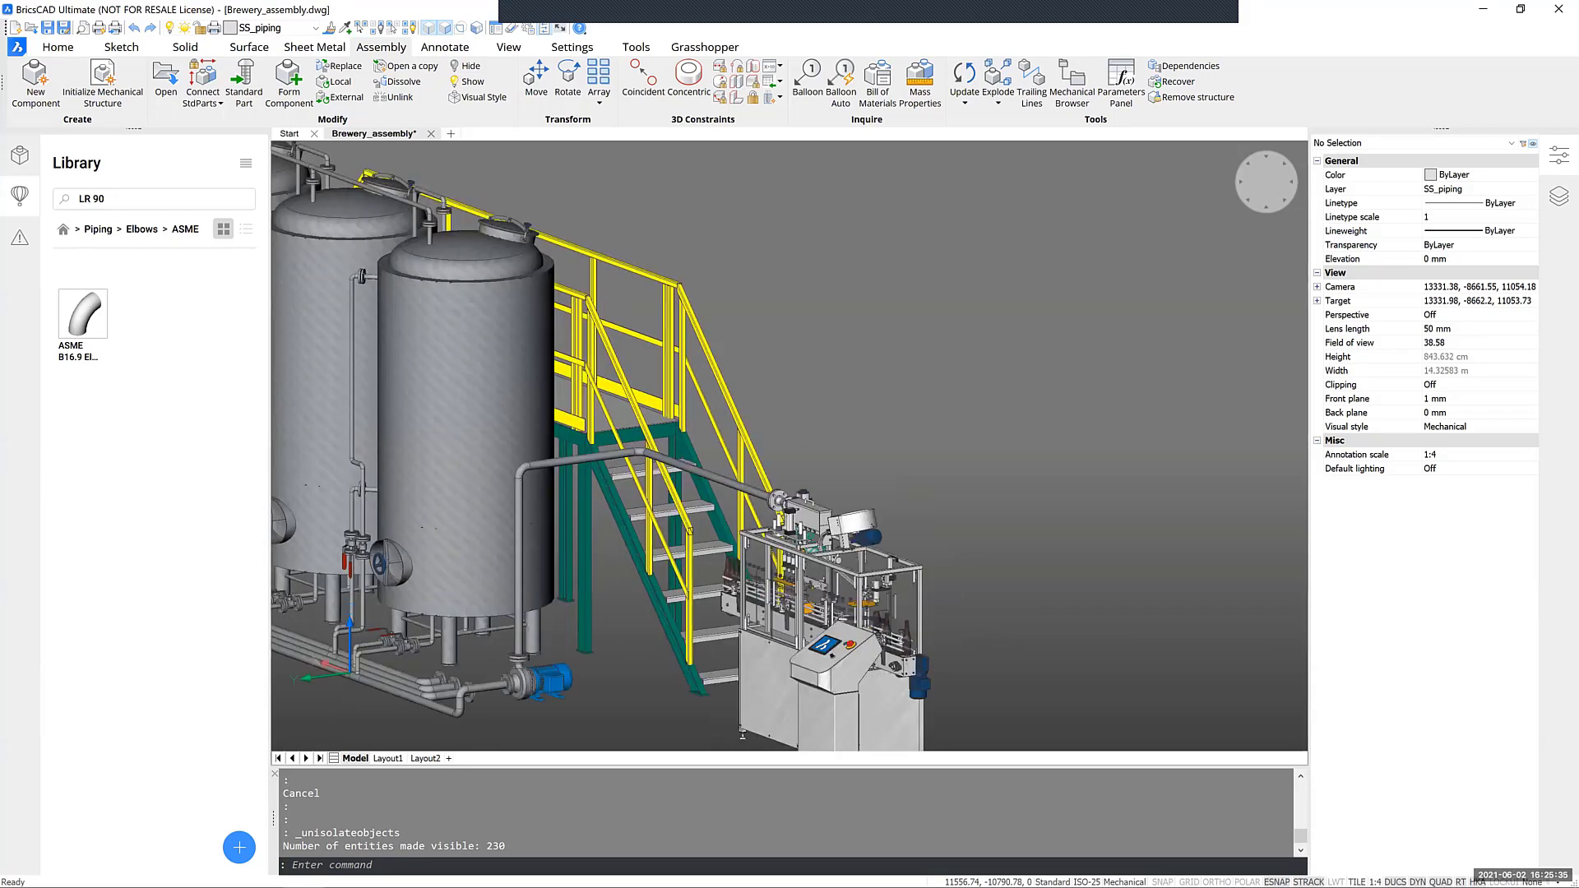
scroll(790, 446, "up", 1)
middle_click_drag(790, 446, 814, 446, "shift")
middle_click_drag(588, 474, 711, 500, "shift")
scroll(608, 486, "down", 4)
scroll(632, 491, "up", 1)
scroll(671, 500, "up", 1)
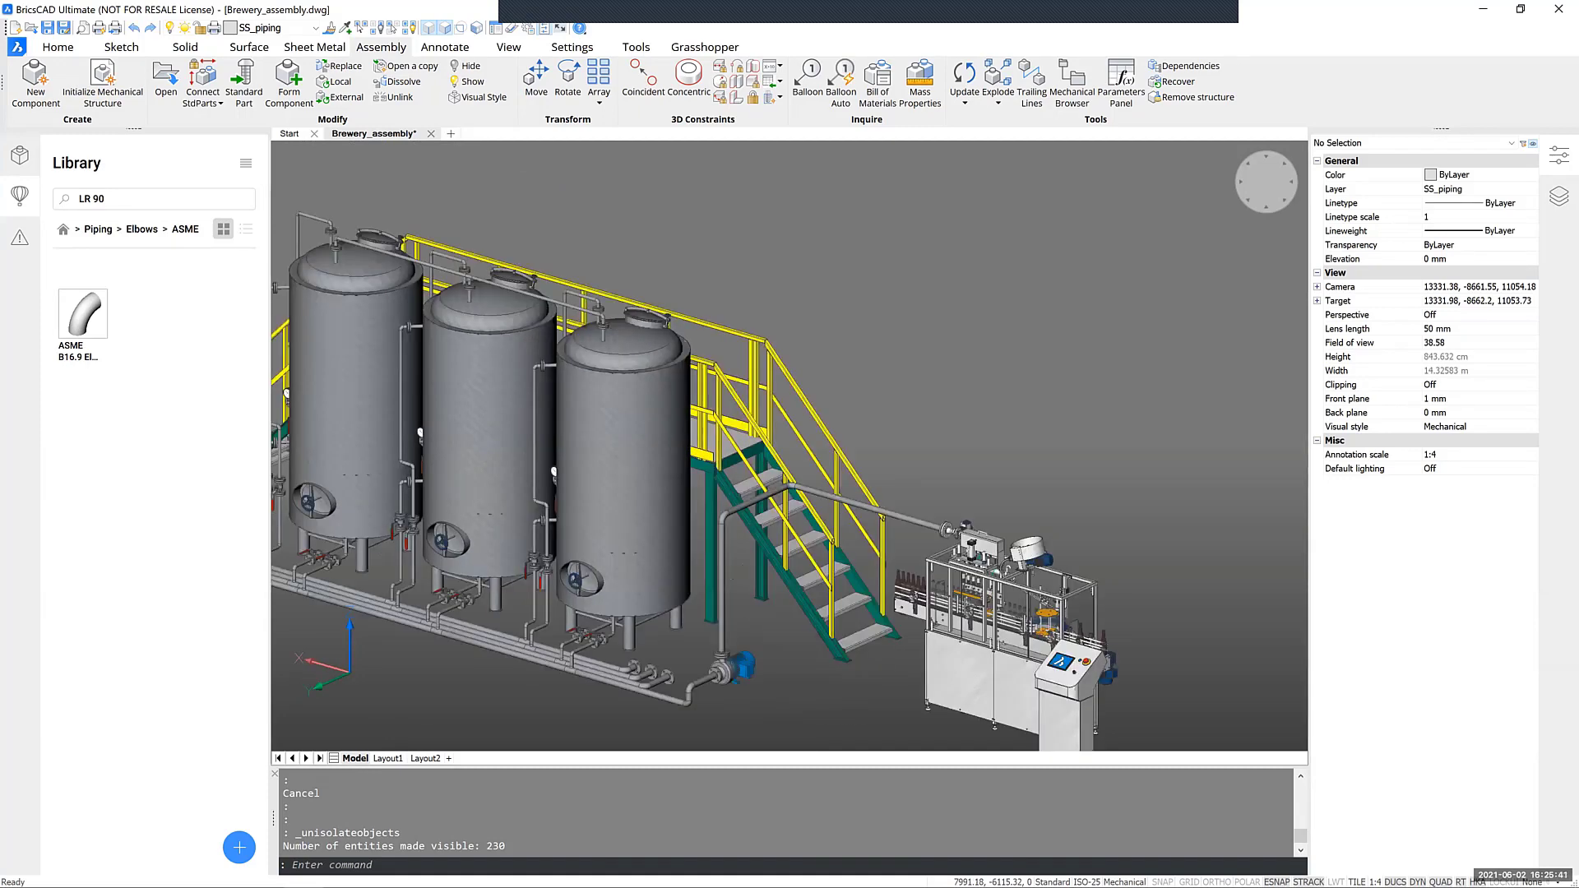
scroll(665, 491, "up", 1)
scroll(789, 446, "up", 1)
middle_click_drag(790, 446, 786, 424, "shift")
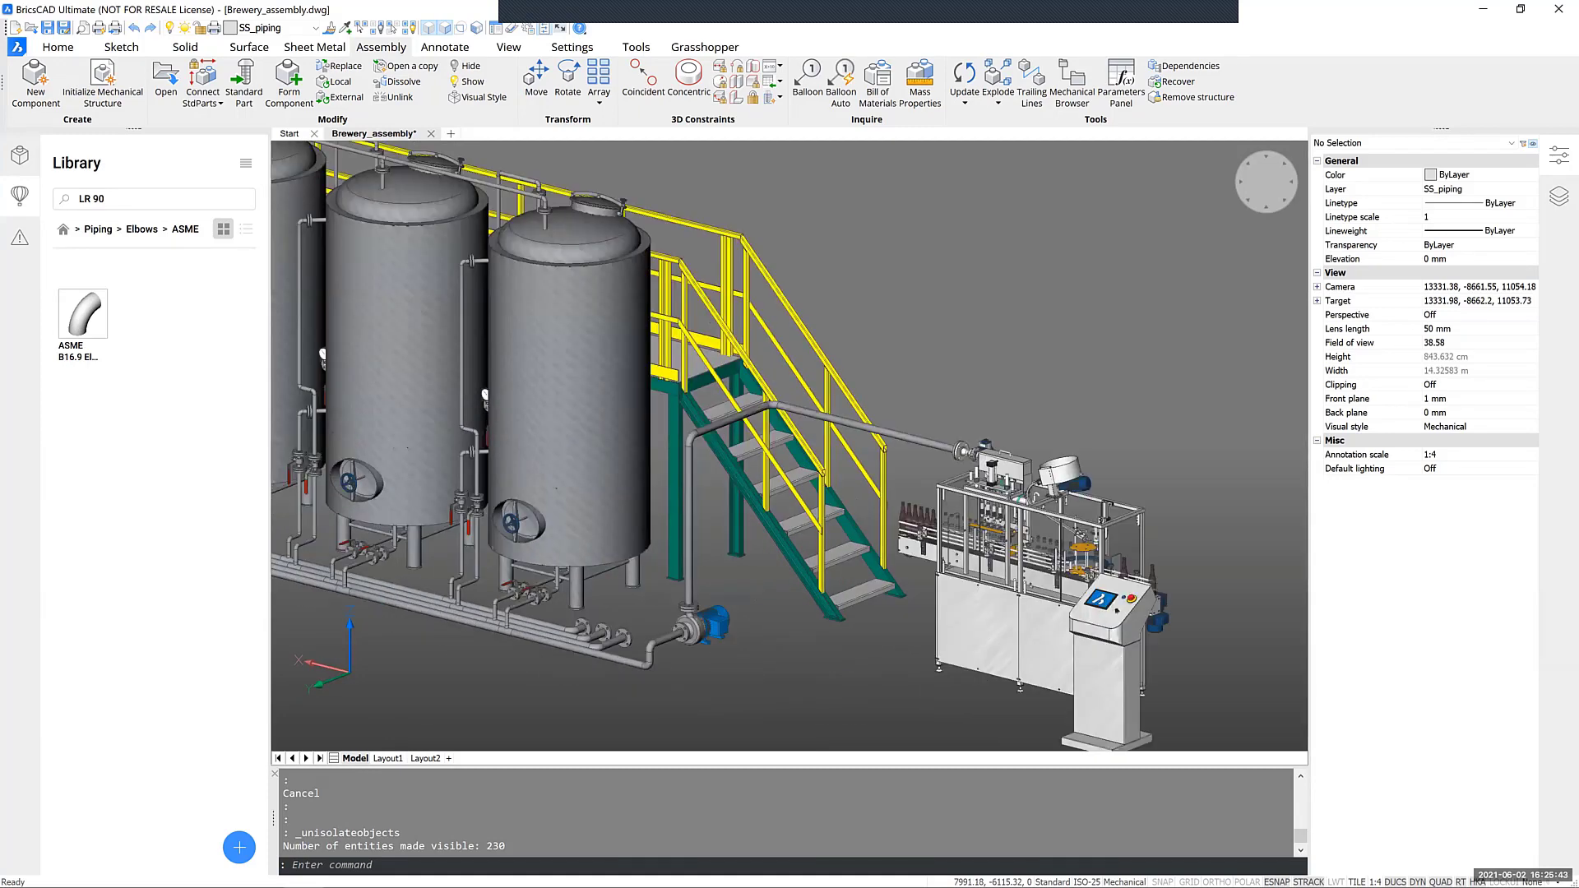
middle_click_drag(939, 635, 910, 586)
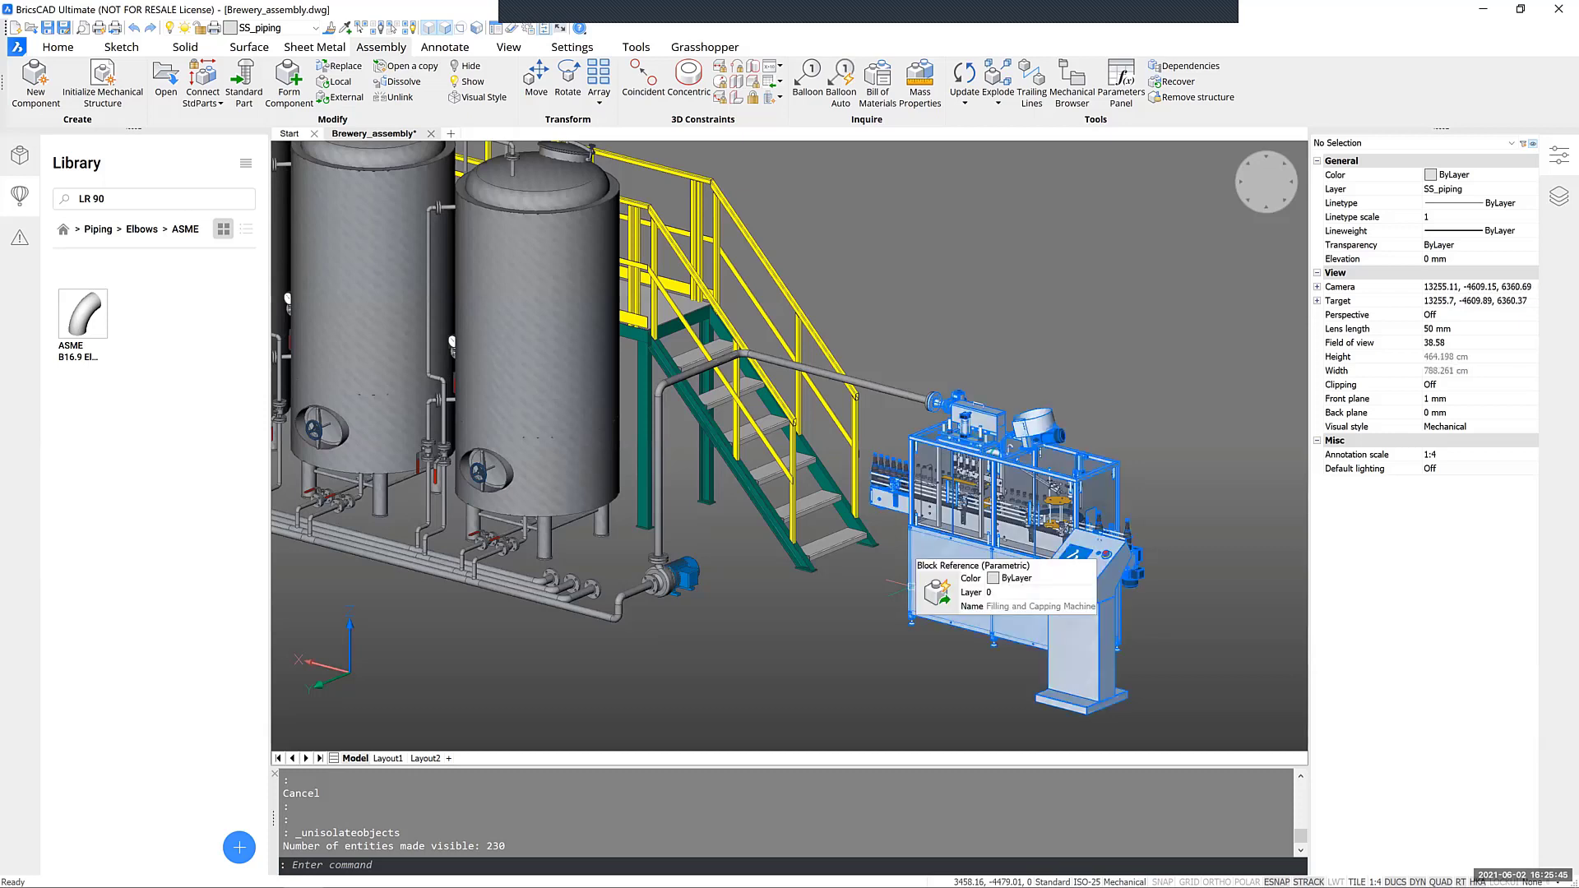